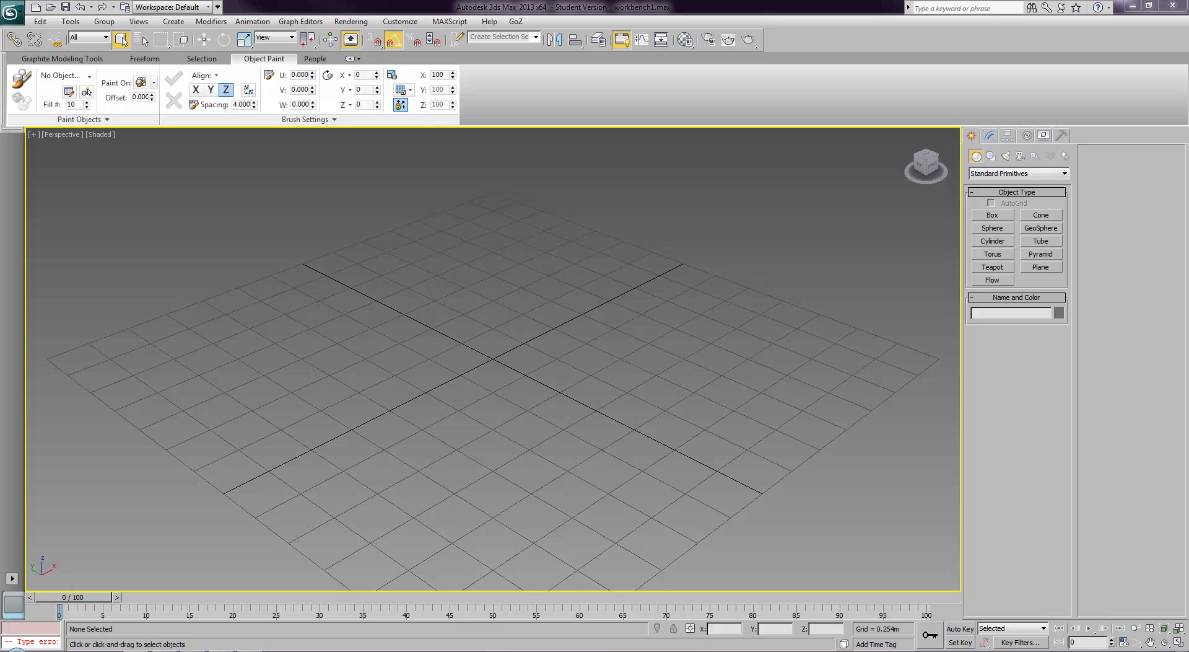
- Unhide all hidden objects in the scene and frame the whole set of engine parts
right_click(518, 386)
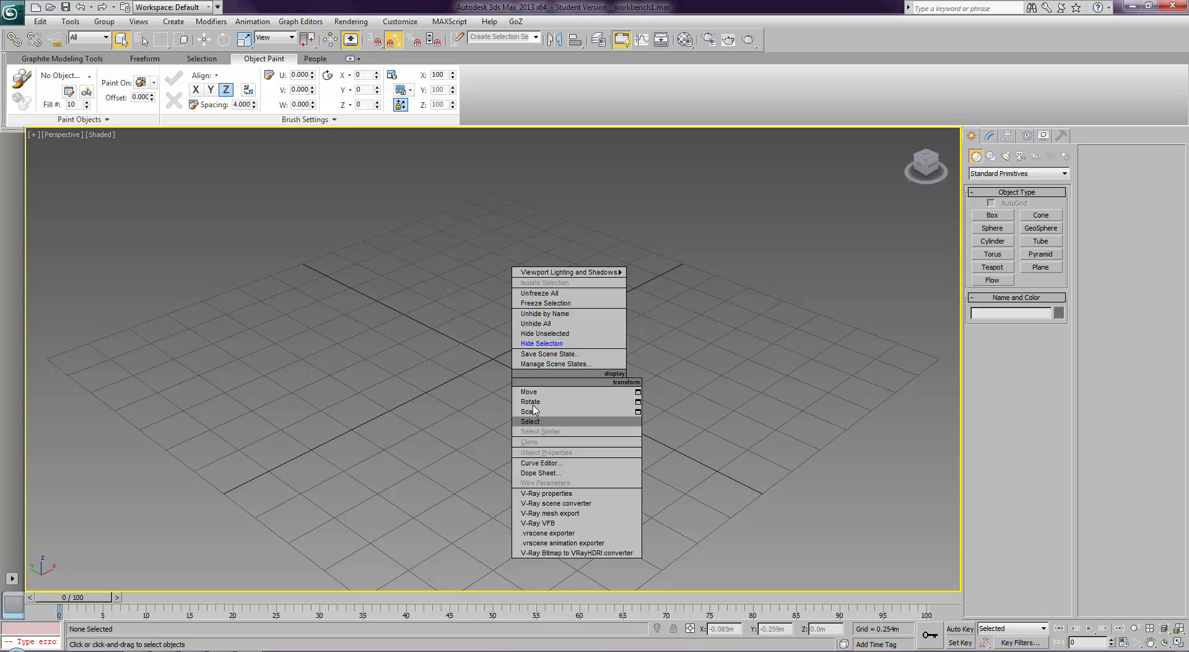
left_click(543, 324)
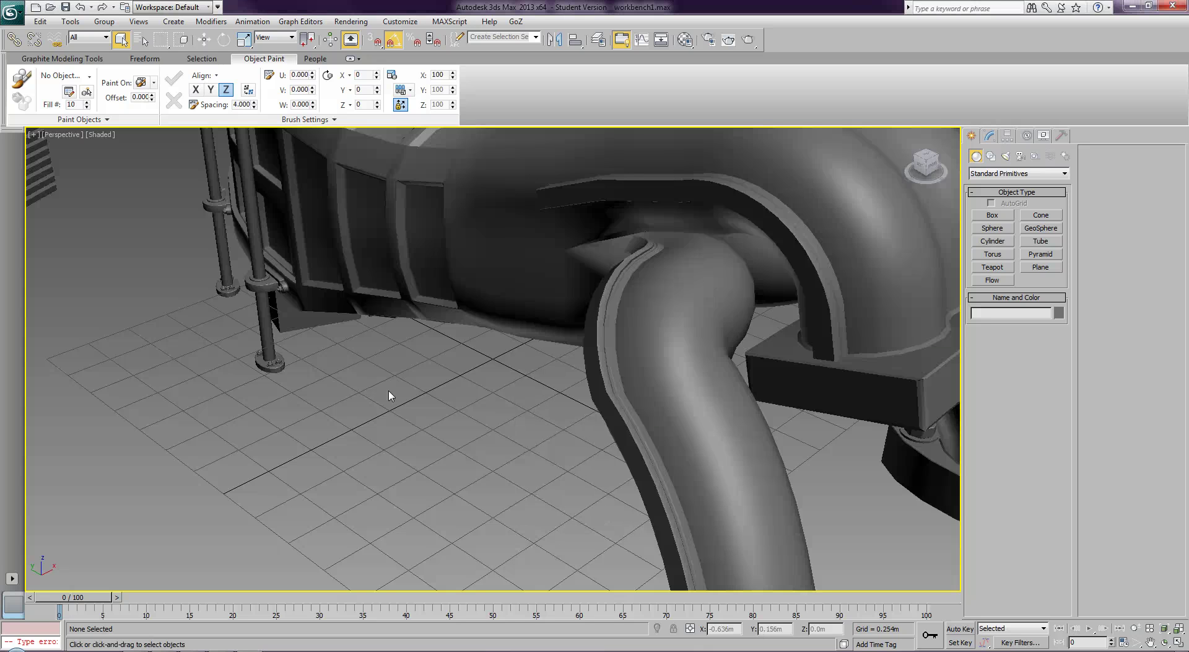
key("z")
scroll(590, 437, "down", 3)
middle_click_drag(590, 441, 509, 426, "alt")
scroll(488, 478, "up", 3)
scroll(479, 479, "up", 3)
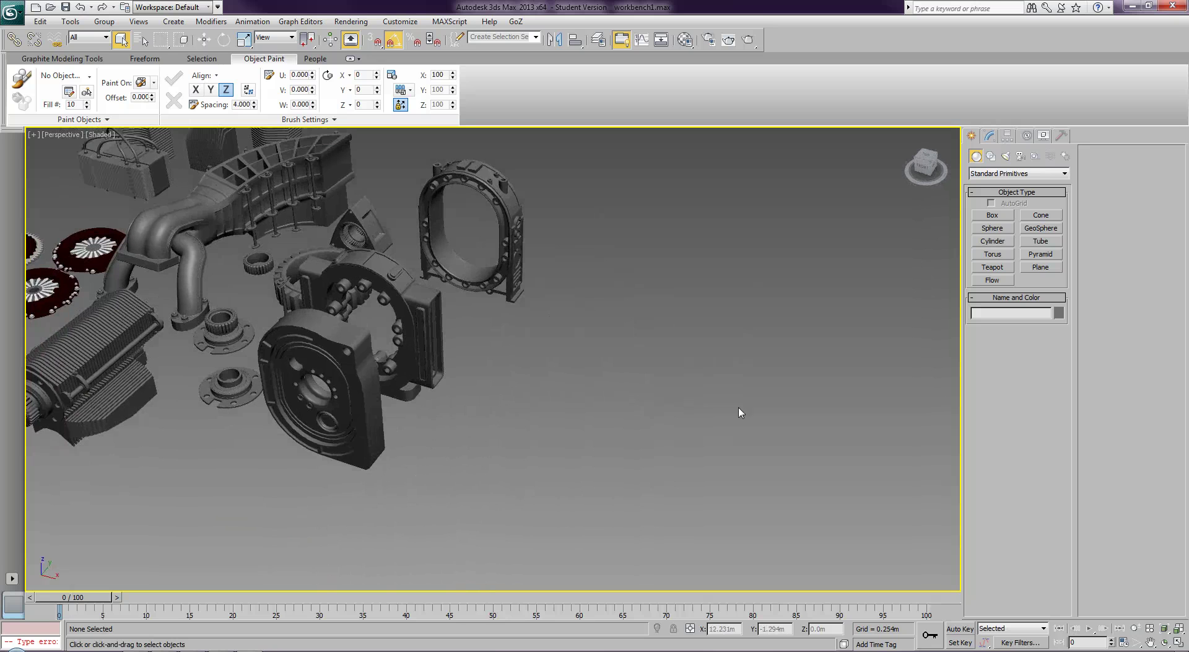
- Create a small cylinder about 0.245 m in radius and 0.164 m high in the empty area beside the gears
left_click(992, 241)
middle_click_drag(703, 396, 695, 370)
middle_click_drag(555, 382, 611, 345)
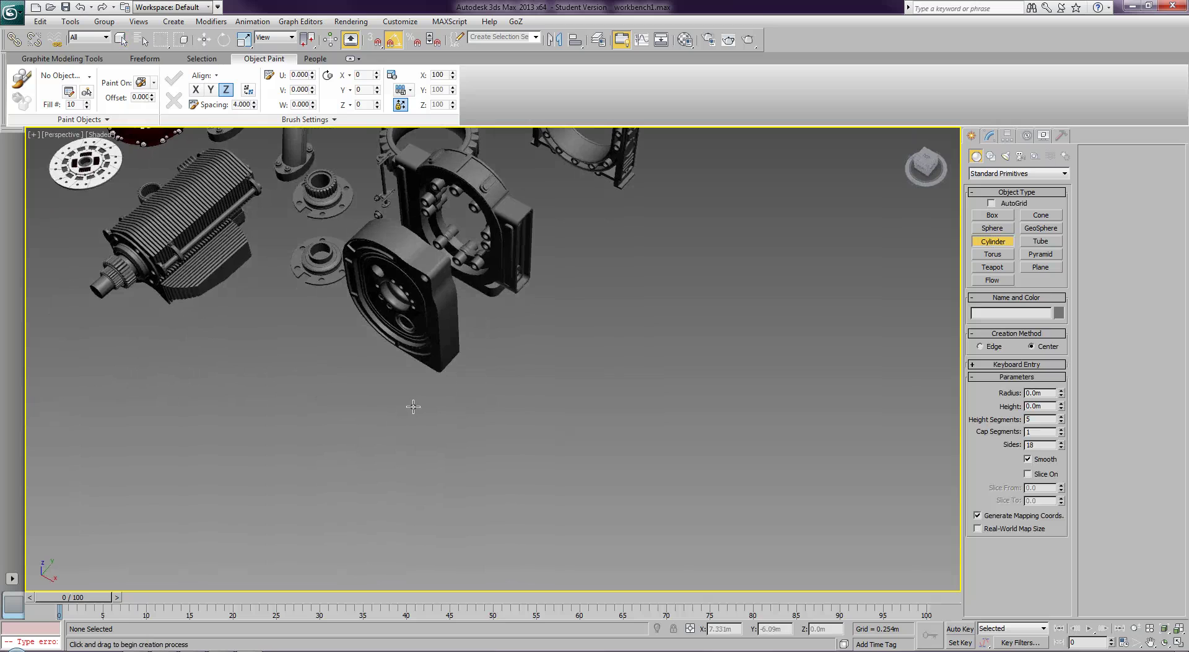
scroll(415, 399, "up", 2)
middle_click_drag(138, 372, 845, 347, "alt")
middle_click_drag(486, 386, 448, 382, "alt")
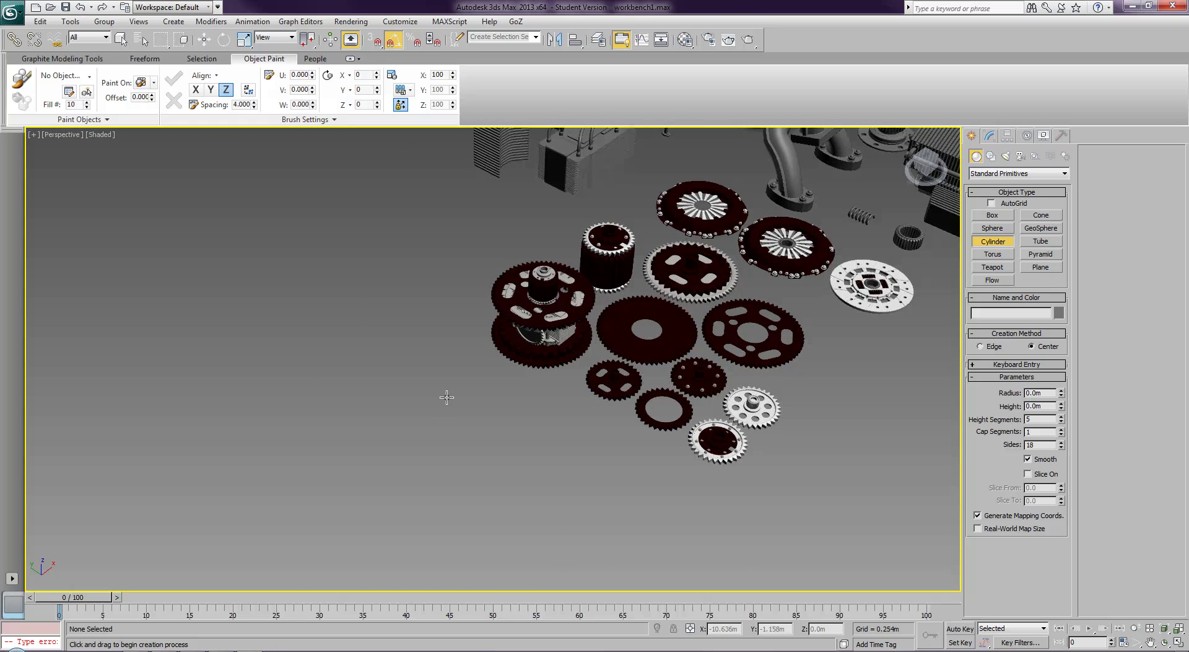
left_click_drag(444, 401, 476, 428)
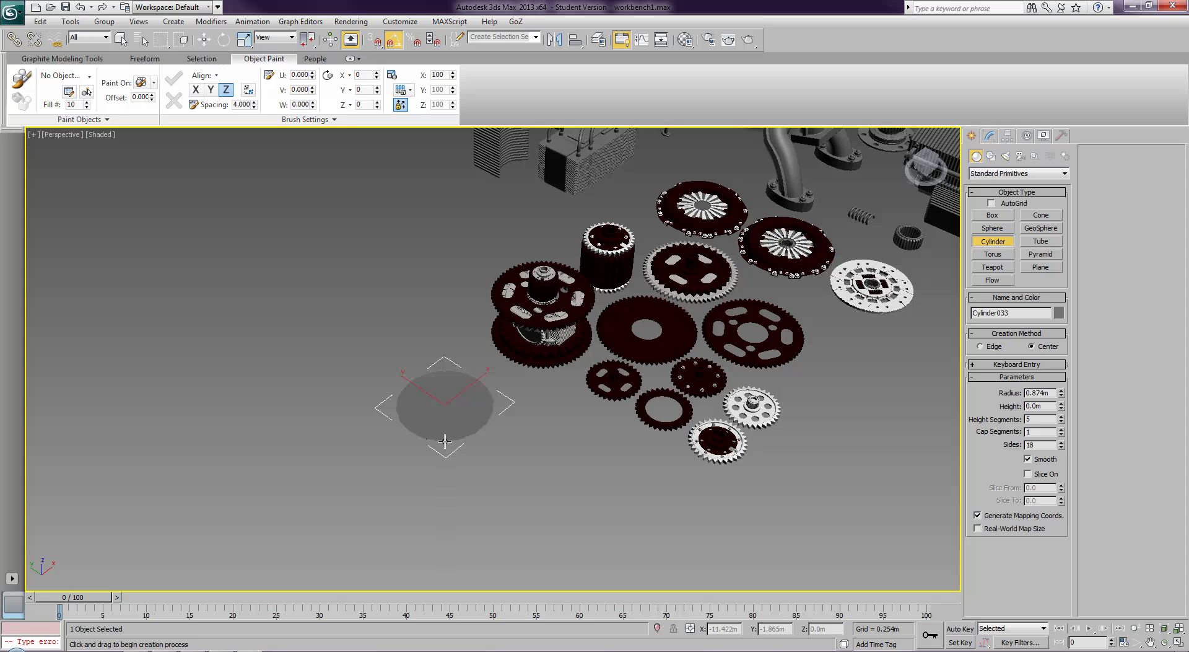
right_click(472, 455)
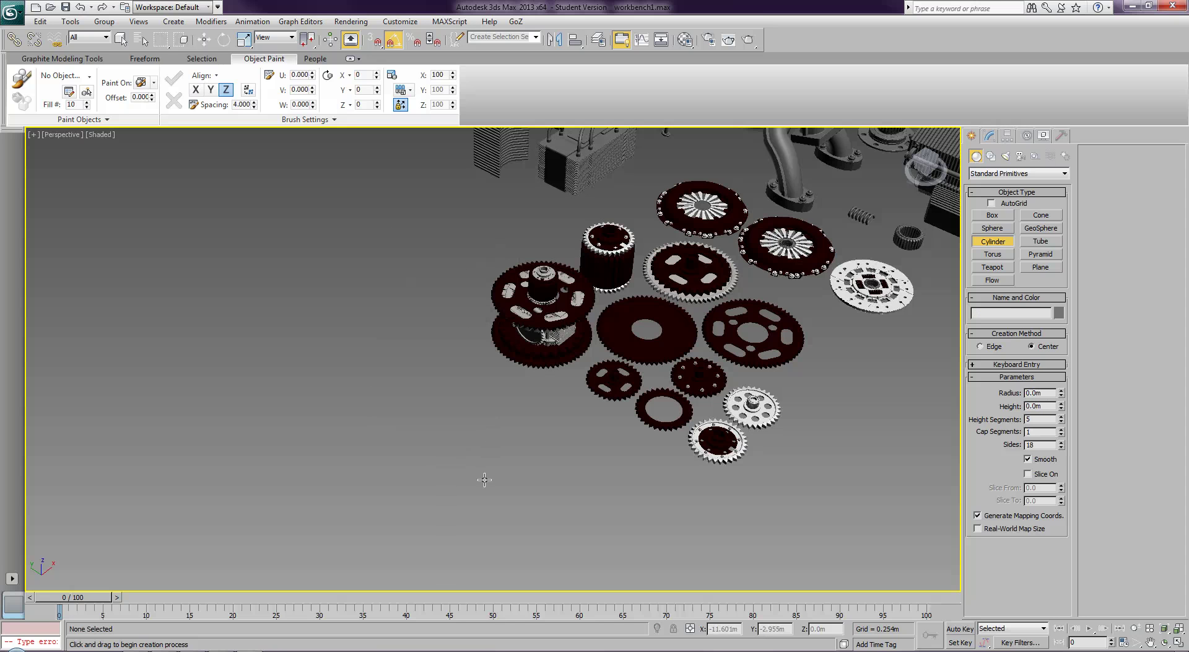
middle_click_drag(477, 431, 552, 425)
scroll(551, 425, "up", 3)
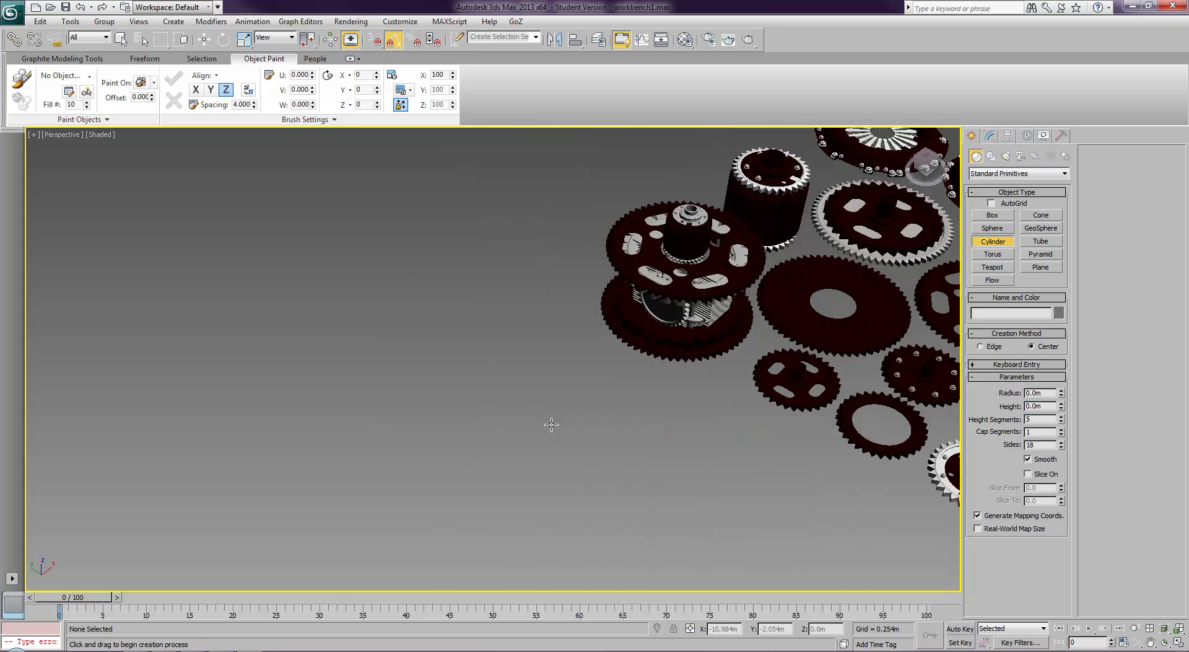
left_click_drag(550, 402, 557, 418)
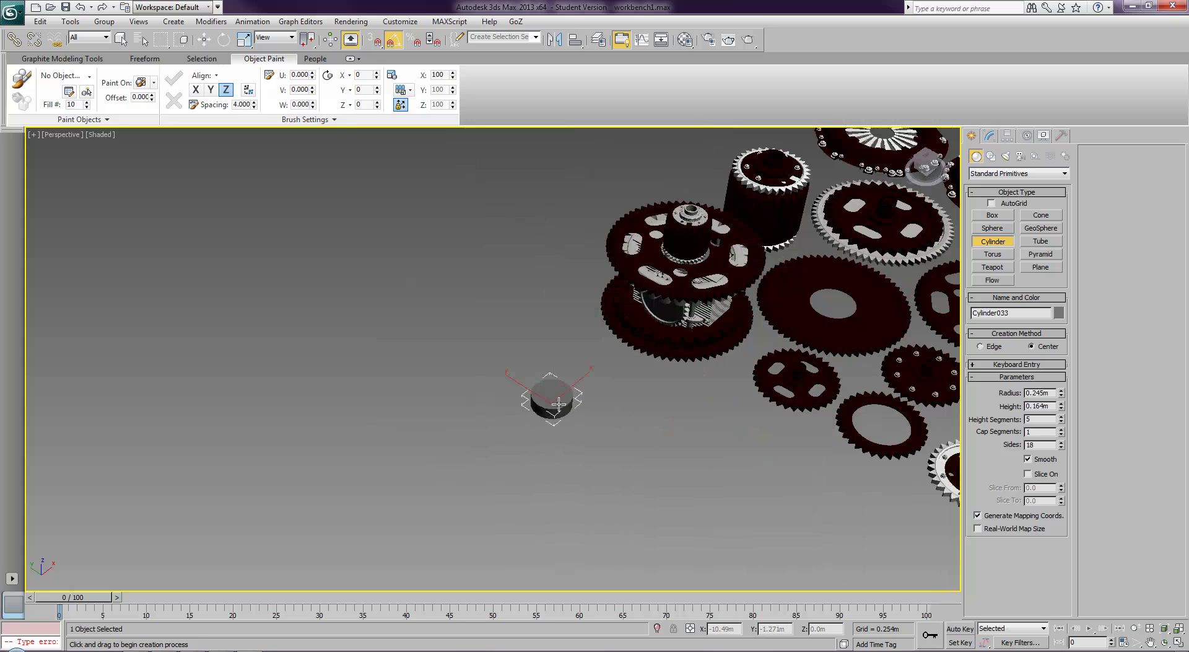
left_click(558, 404)
key("Return")
right_click(557, 401)
- Convert the new cylinder to an editable poly and display edged faces in the viewport
right_click(557, 404)
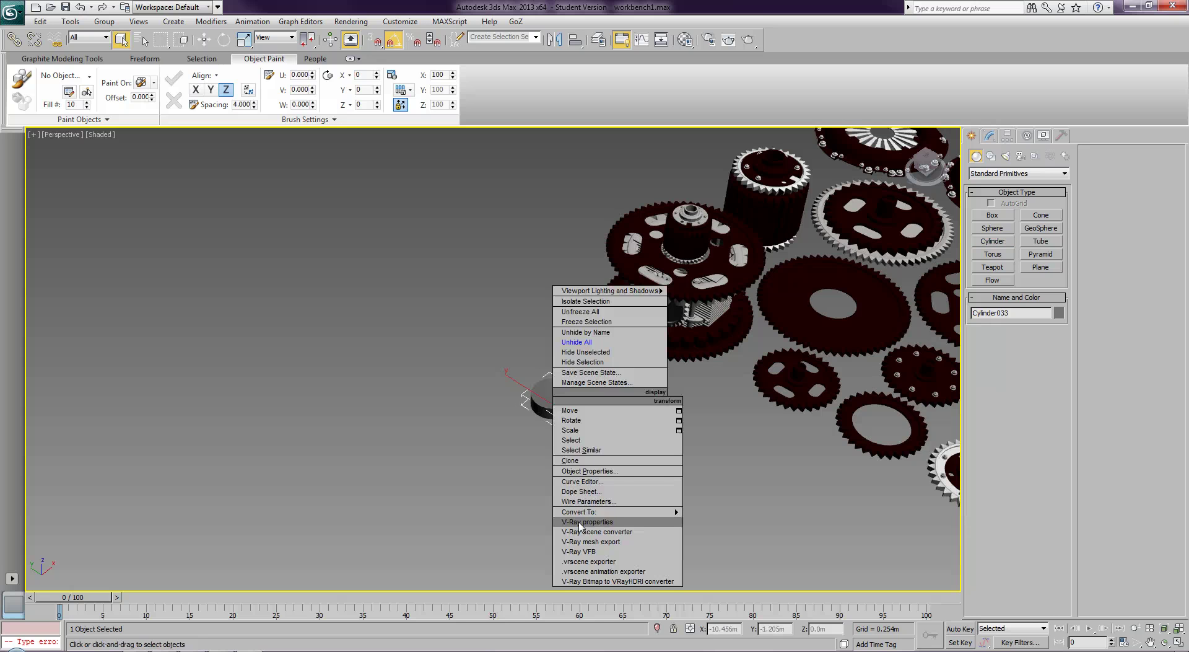
mouse_move(680, 521)
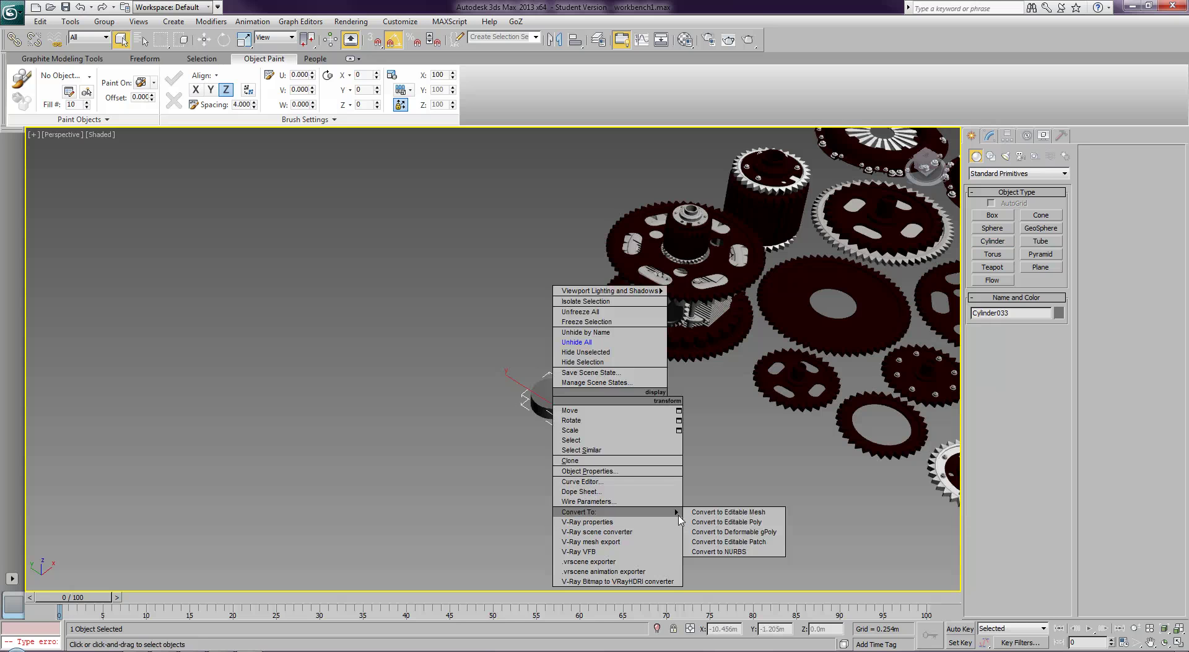
left_click(718, 522)
middle_click_drag(722, 446, 713, 474)
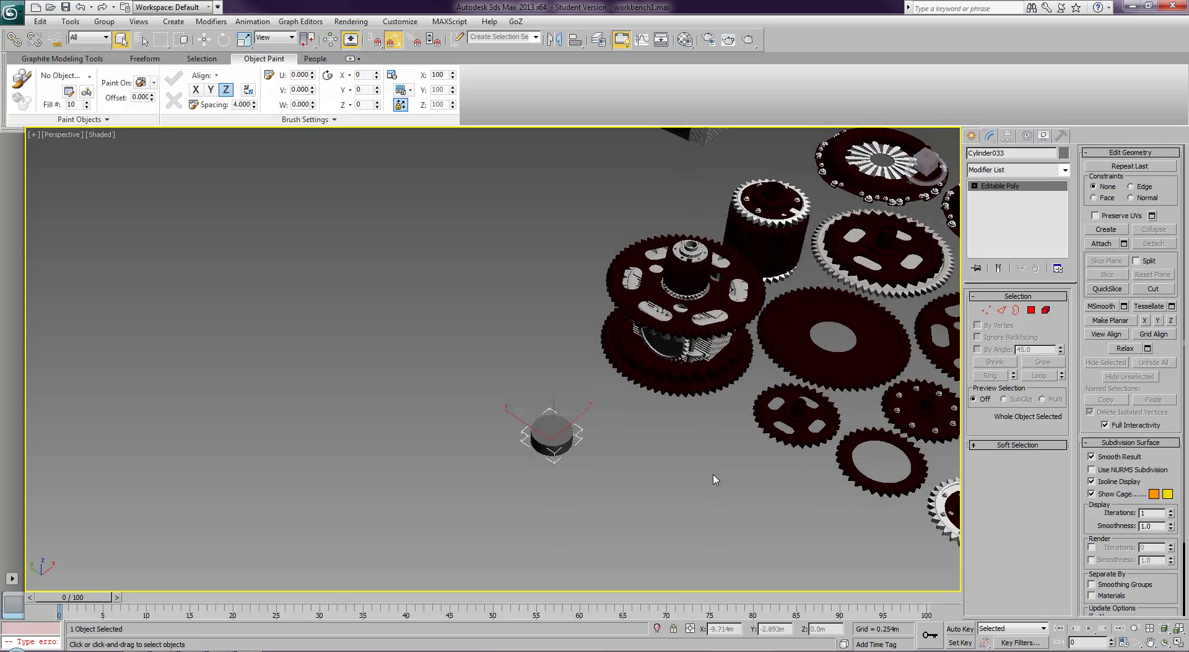
scroll(714, 477, "down", 2)
key("F4")
scroll(604, 469, "up", 3)
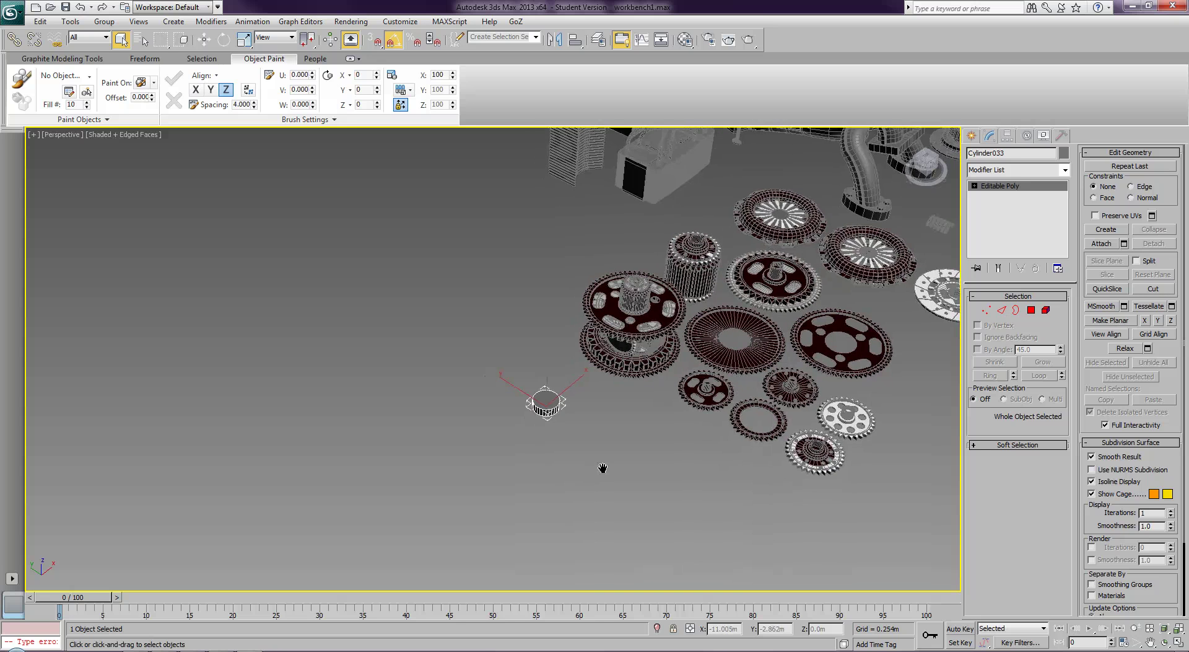
- Hide every object except the selected cylinder and frame it in the viewport
right_click(548, 396)
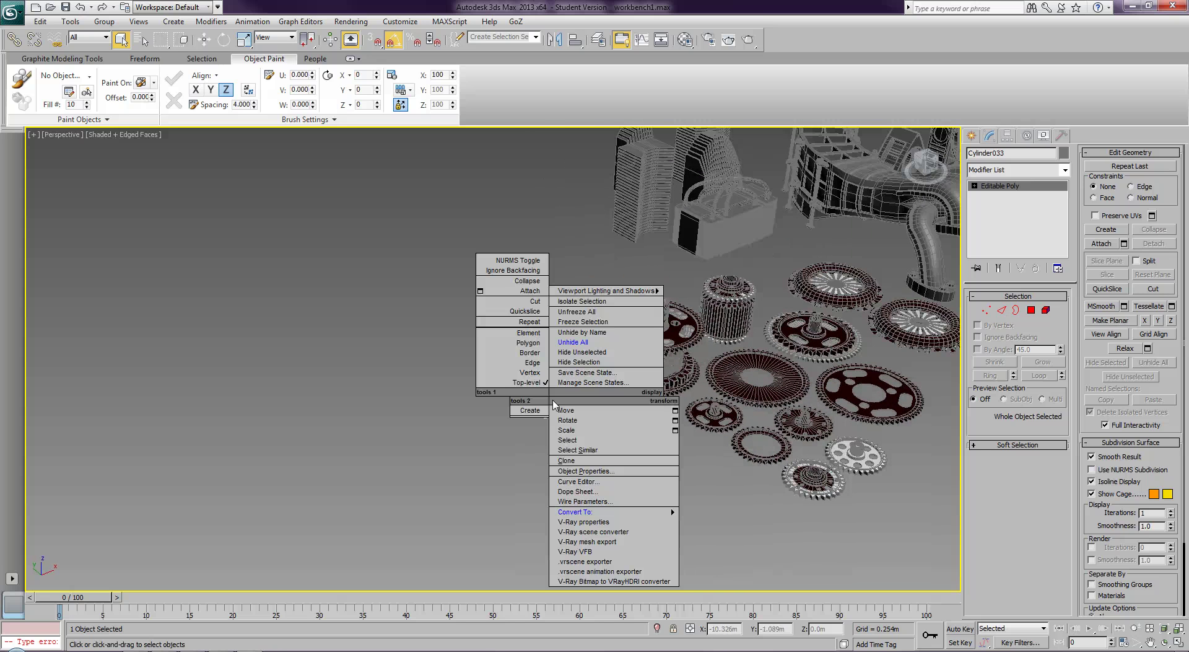
left_click(589, 353)
key("z")
scroll(596, 406, "down", 3)
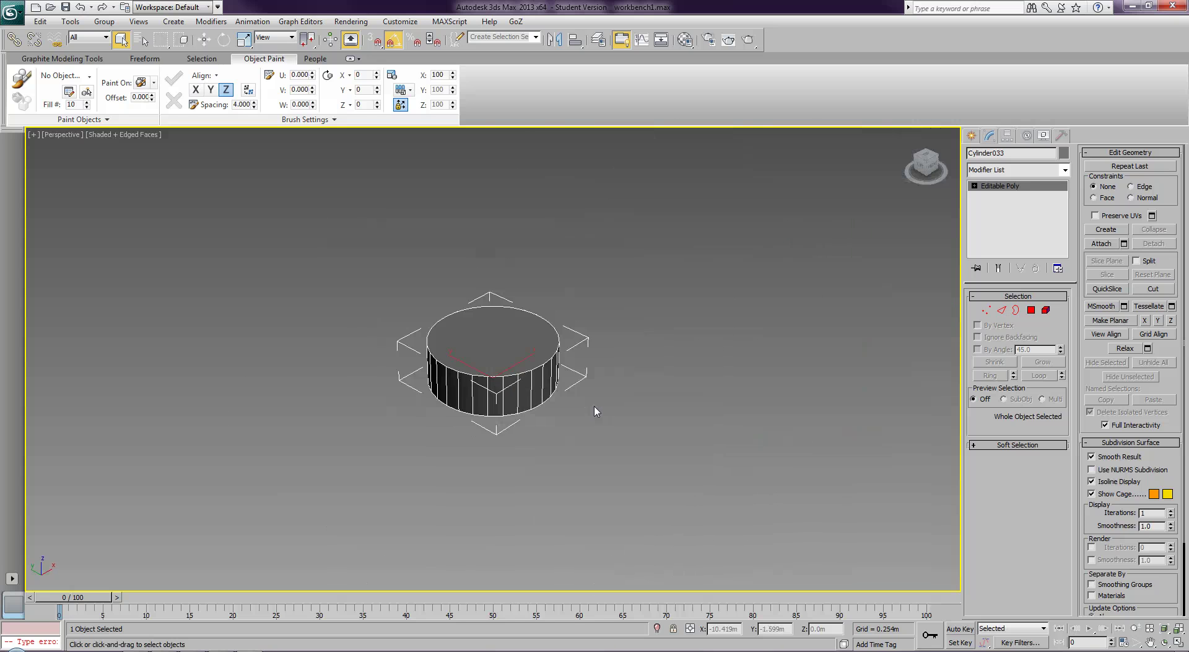
middle_click_drag(575, 378, 584, 456)
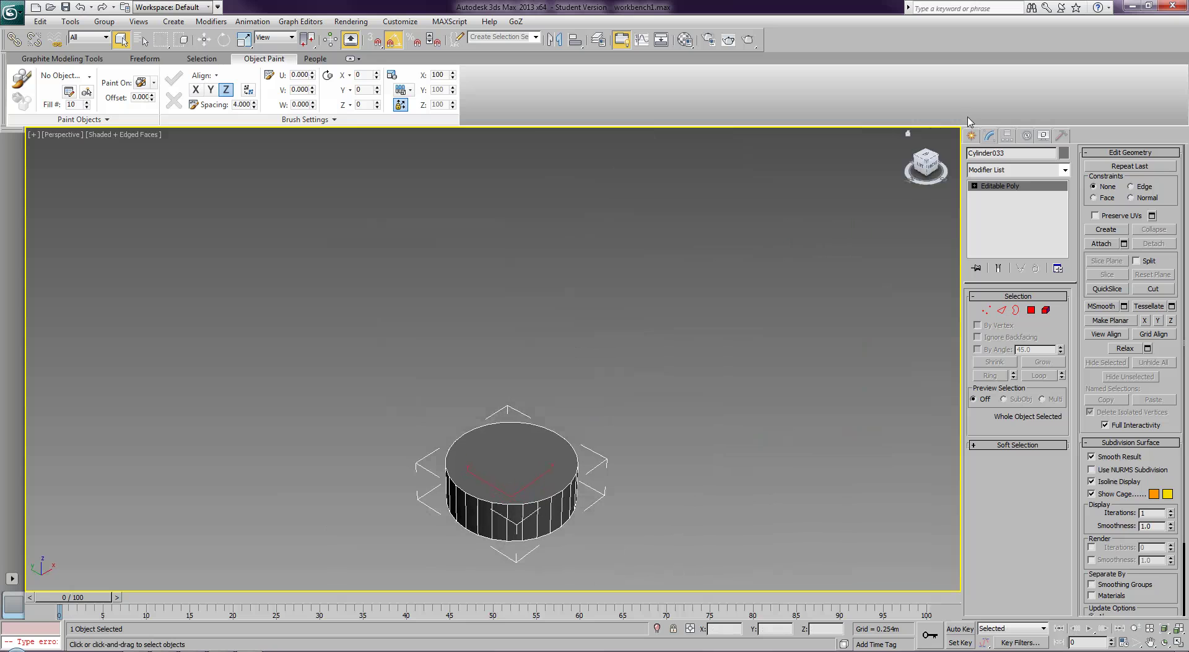
- Rename the cylinder as Piston_Base_01
left_click(994, 154)
type("Piston_Base_01")
scroll(585, 397, "down", 2)
middle_click_drag(582, 401, 536, 446)
scroll(546, 453, "down", 2)
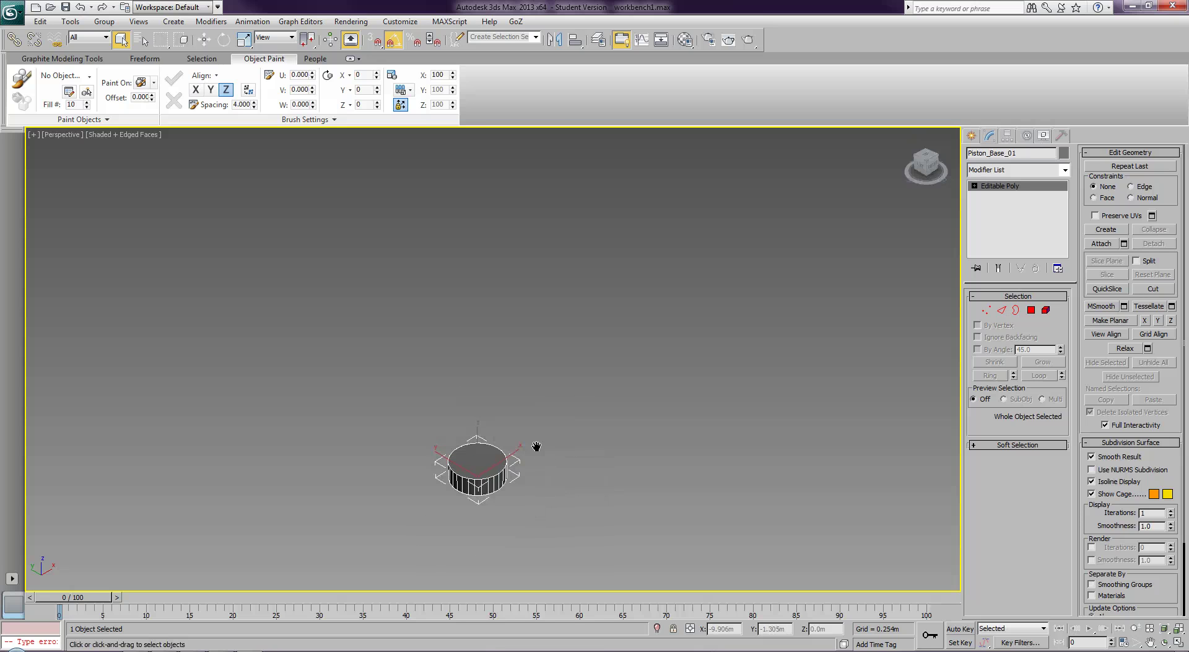
- Apply the editable poly conversion to the piston base again and select its top polygon
right_click(474, 458)
mouse_move(517, 569)
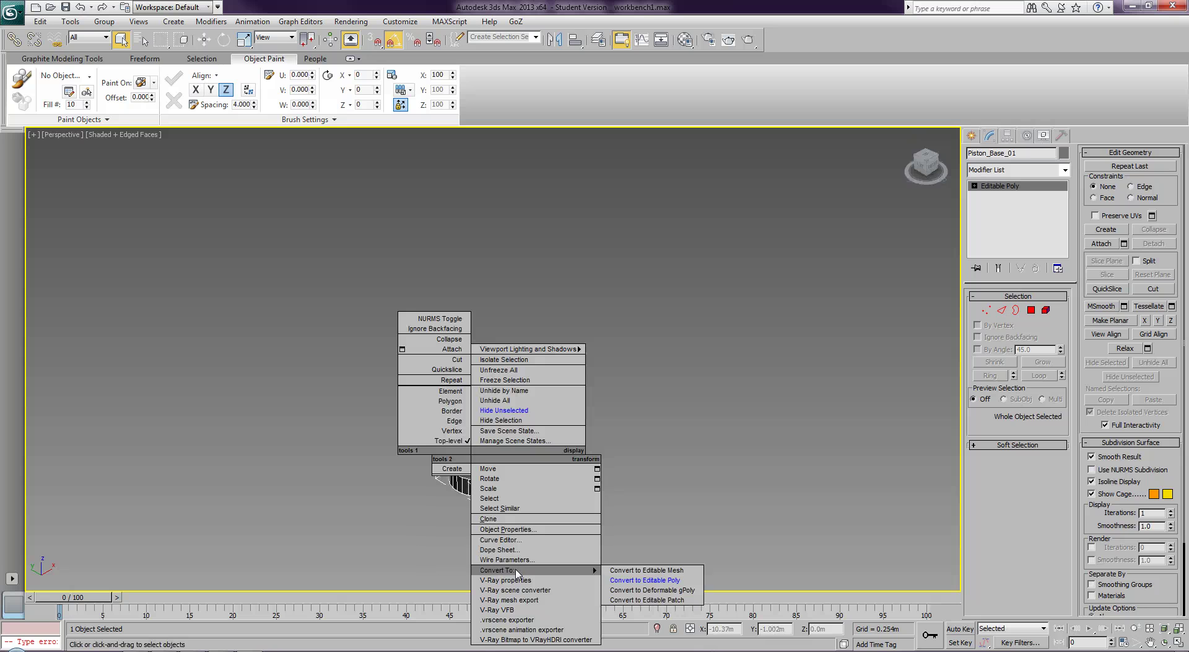
left_click(645, 579)
middle_click_drag(676, 326, 694, 352)
left_click(485, 486)
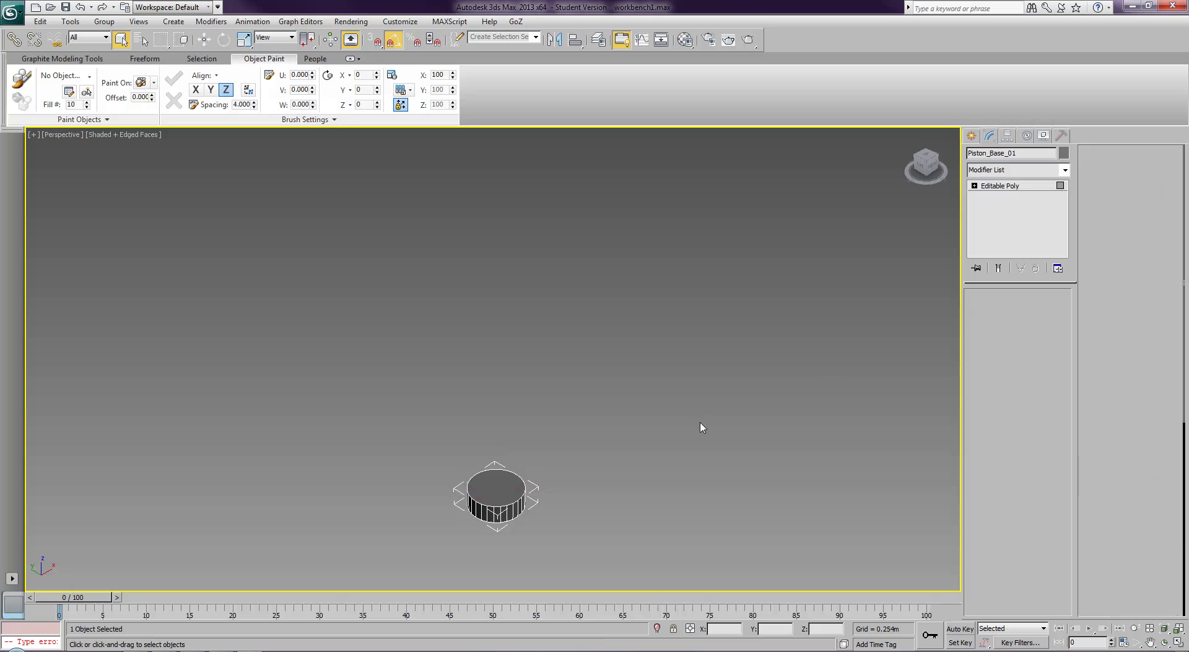
left_click(493, 488)
- Try to stretch the cylinder by moving its top polygon straight up, and undo the move
key("w")
left_click_drag(497, 452, 512, 247)
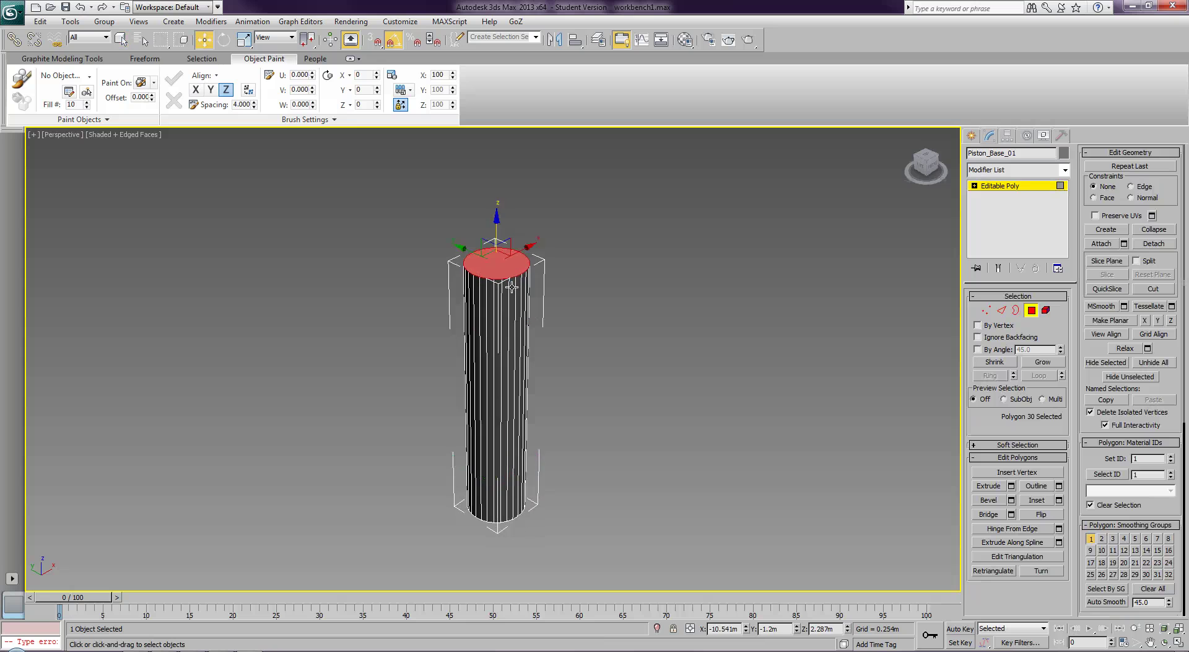
key("ctrl+z")
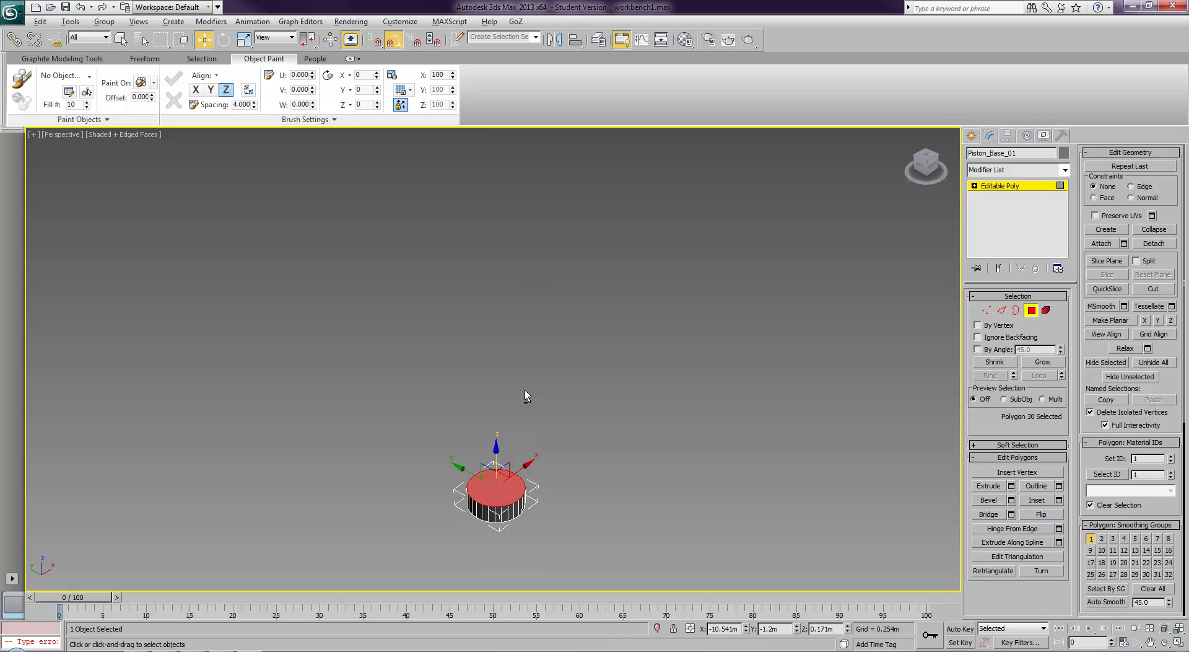
- Bevel the top polygon inward, raise it into a narrower neck, and flare it back out to the cylinder's full width
left_click(986, 500)
middle_click_drag(603, 502, 610, 463)
scroll(610, 464, "up", 2)
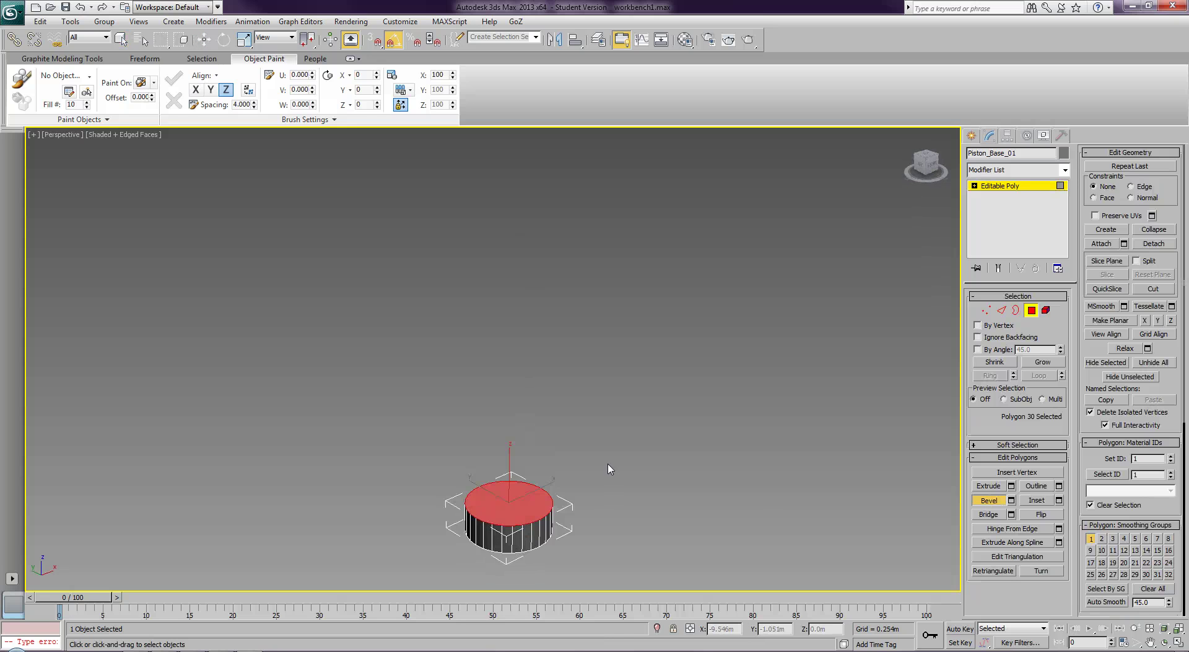
left_click_drag(510, 519, 509, 516)
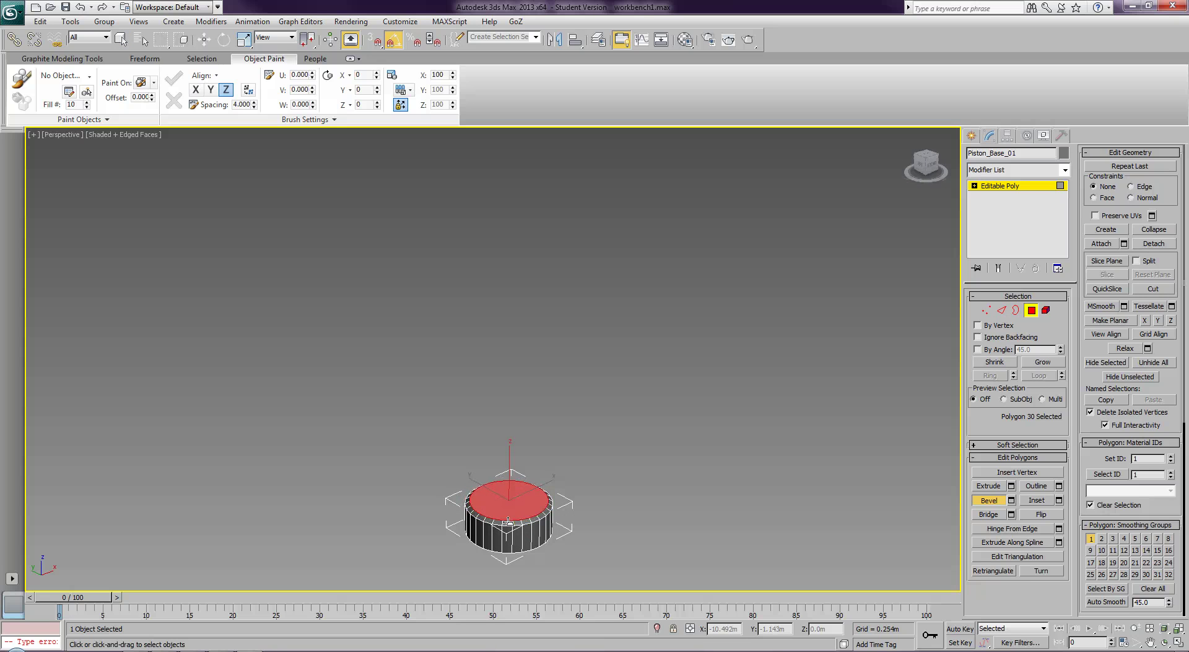
left_click(508, 522)
left_click_drag(509, 506, 508, 489)
left_click(512, 481)
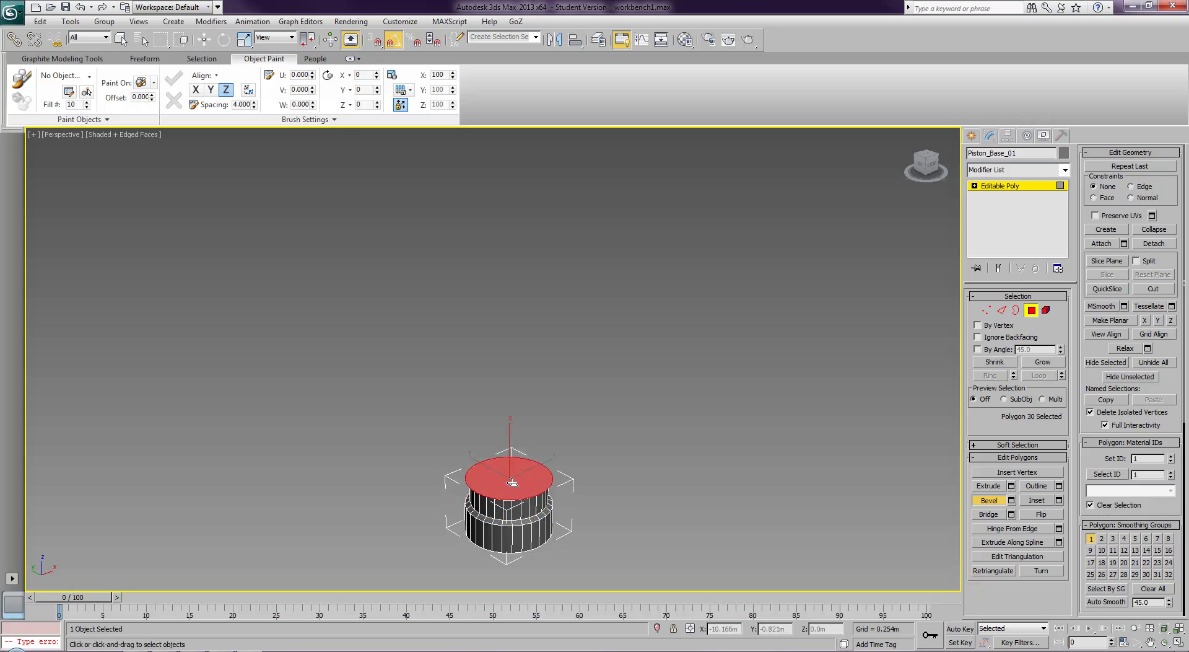
- Raise the top polygon straight up with Bevel to form a tall cylindrical shaft above the neck
left_click_drag(507, 482, 521, 97)
middle_click_drag(534, 212, 550, 296)
left_click_drag(522, 538, 521, 125)
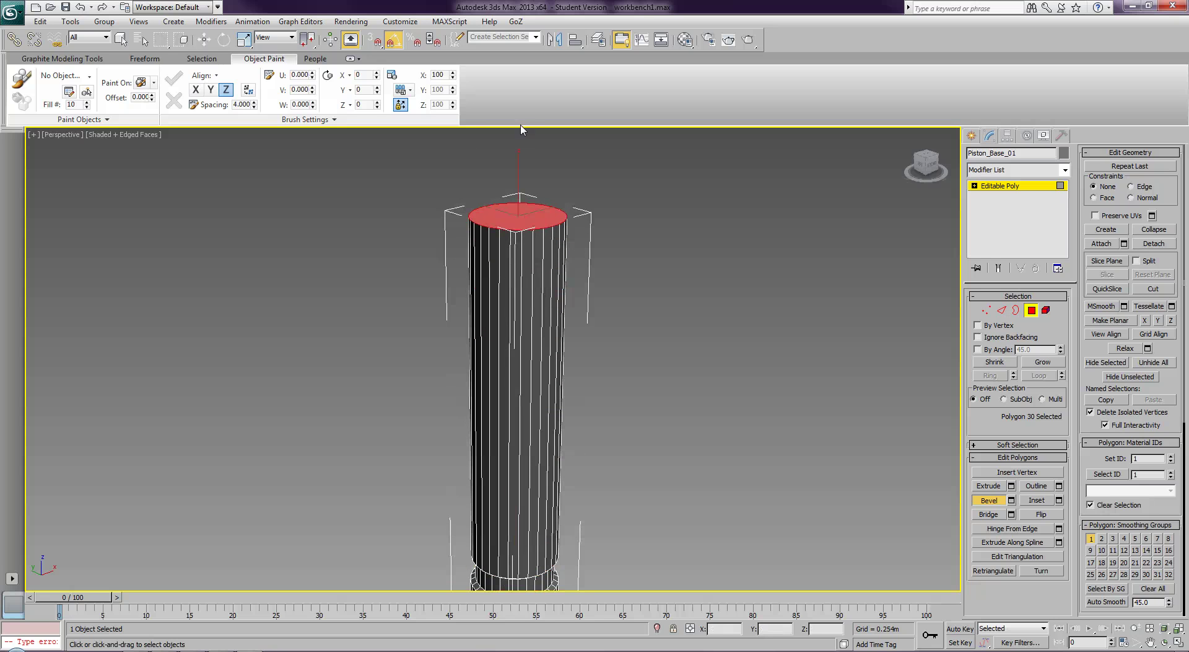
- Bevel the shaft's top polygon slightly upward and inward to chamfer the upper rim
scroll(593, 180, "down", 3)
scroll(592, 180, "down", 2)
middle_click_drag(565, 276, 560, 343, "alt")
scroll(550, 379, "up", 3)
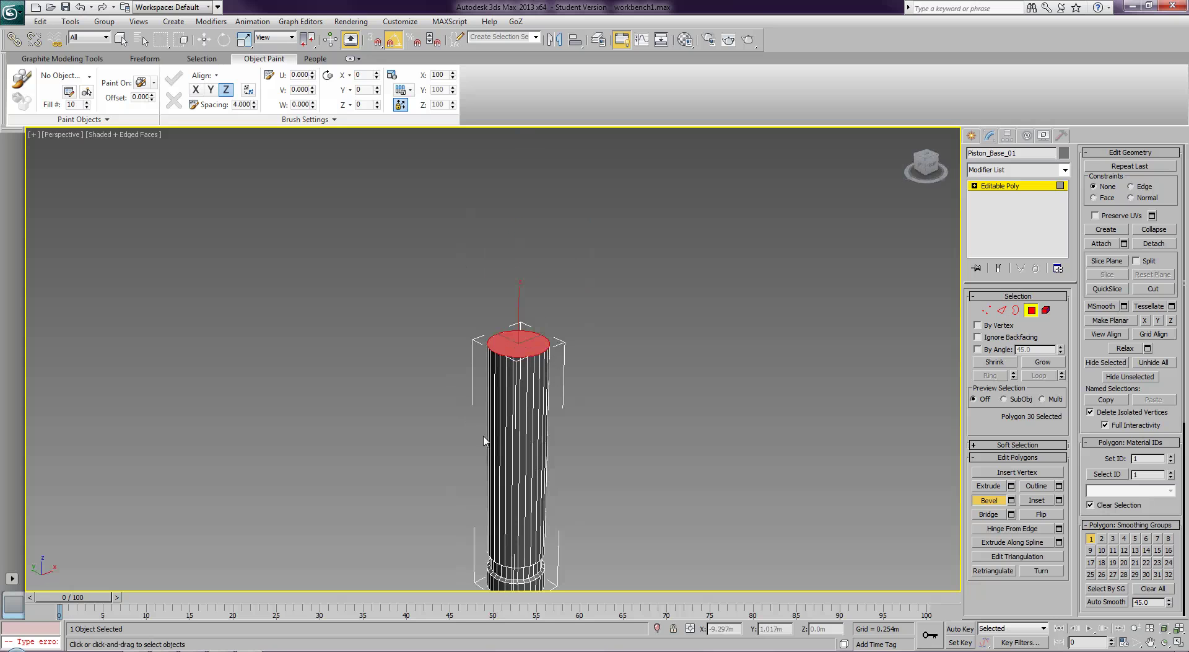
middle_click_drag(590, 418, 561, 454)
scroll(589, 475, "up", 4)
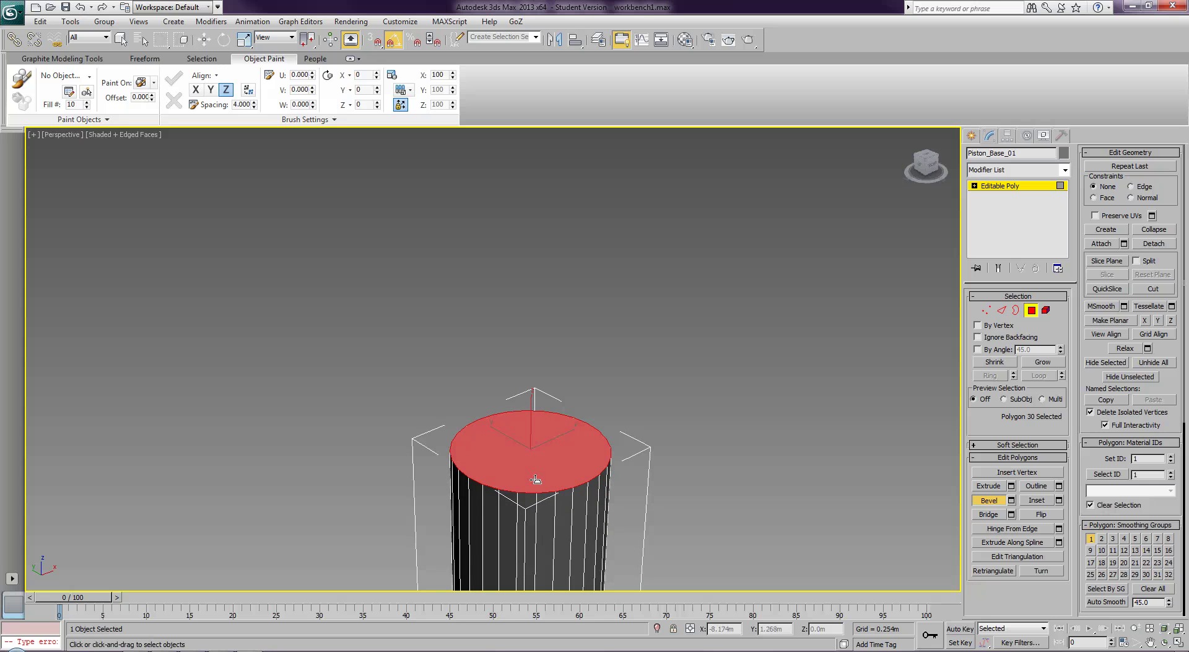
mouse_move(539, 483)
left_mouse_down()
mouse_move(544, 464)
mouse_move(550, 479)
left_mouse_up()
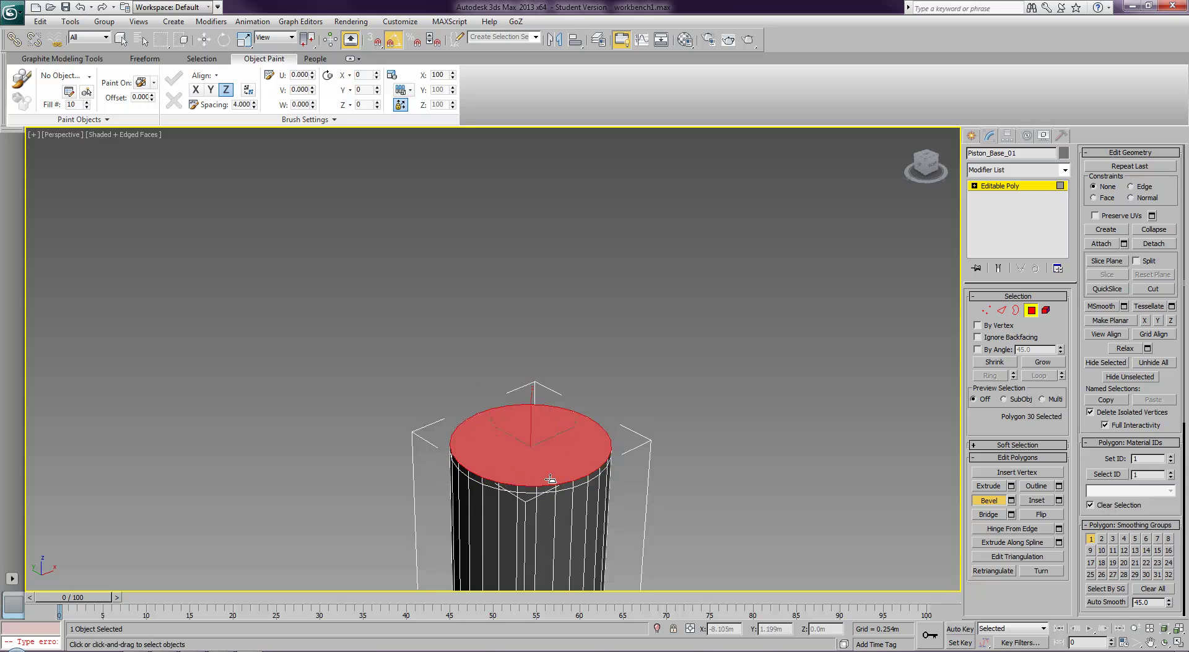
left_click(550, 480)
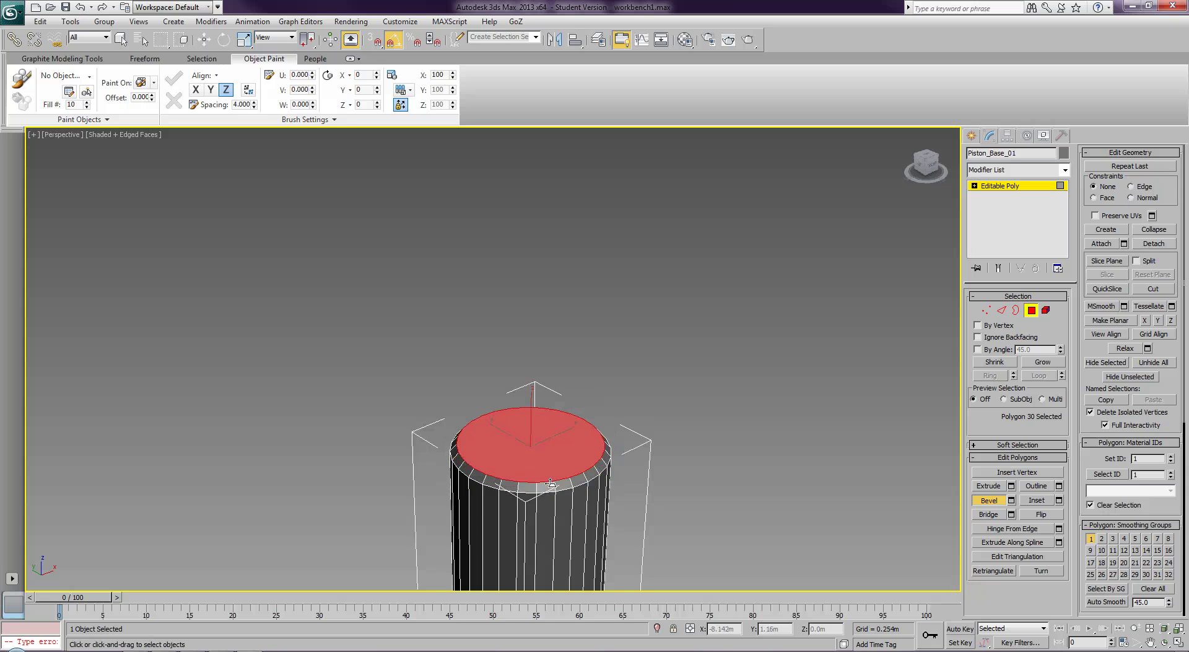
- Bevel the top polygon flat inward to leave a wide rim, and sink it slightly with a small inward slope
left_click_drag(550, 473, 576, 459)
right_click(552, 480)
right_click(555, 480)
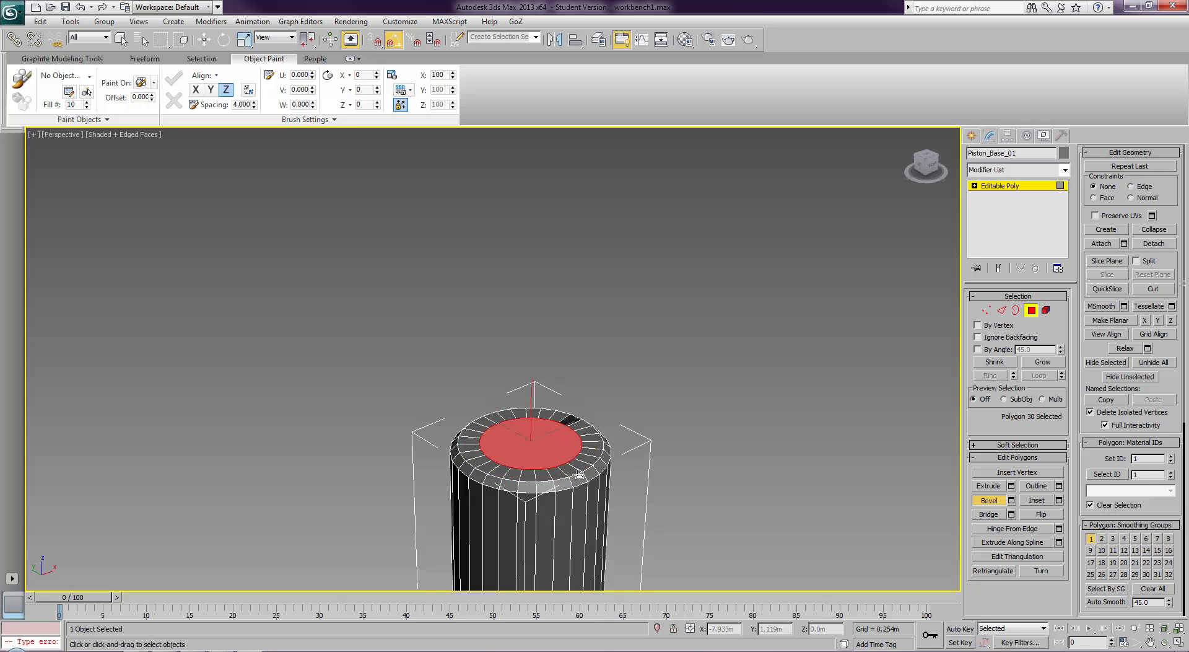
left_click(578, 475)
left_click_drag(536, 429, 545, 431)
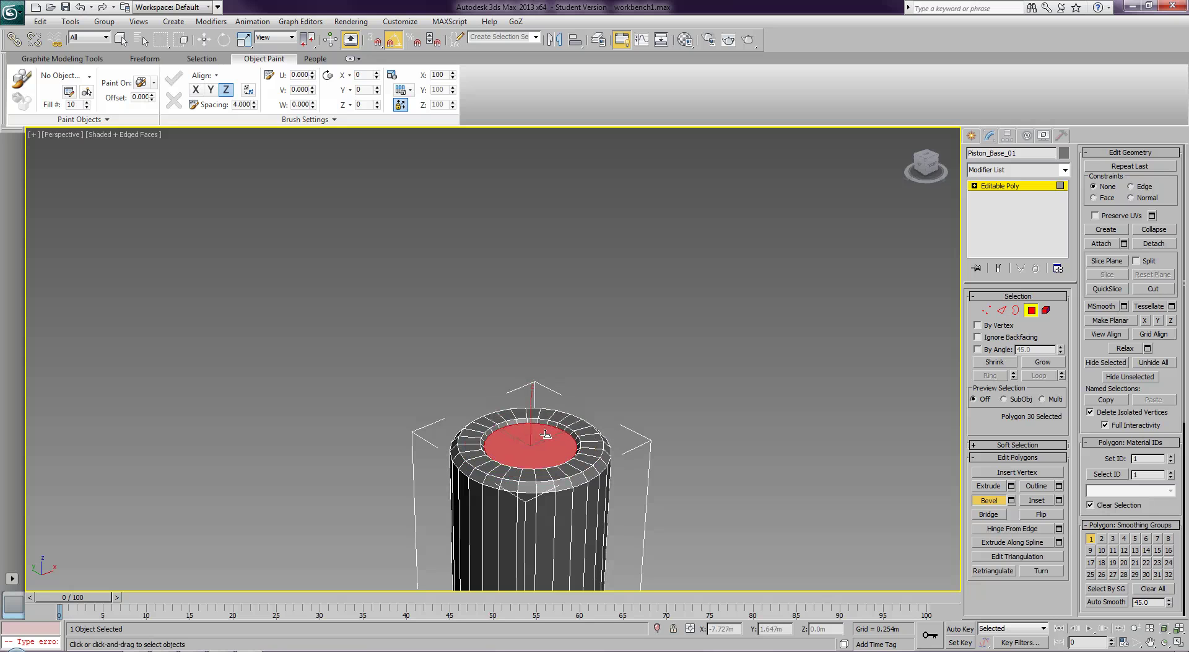
- In wireframe display, sink the inner top polygon deep into the shaft with Bevel, stopping just above the neck
scroll(543, 440, "down", 5)
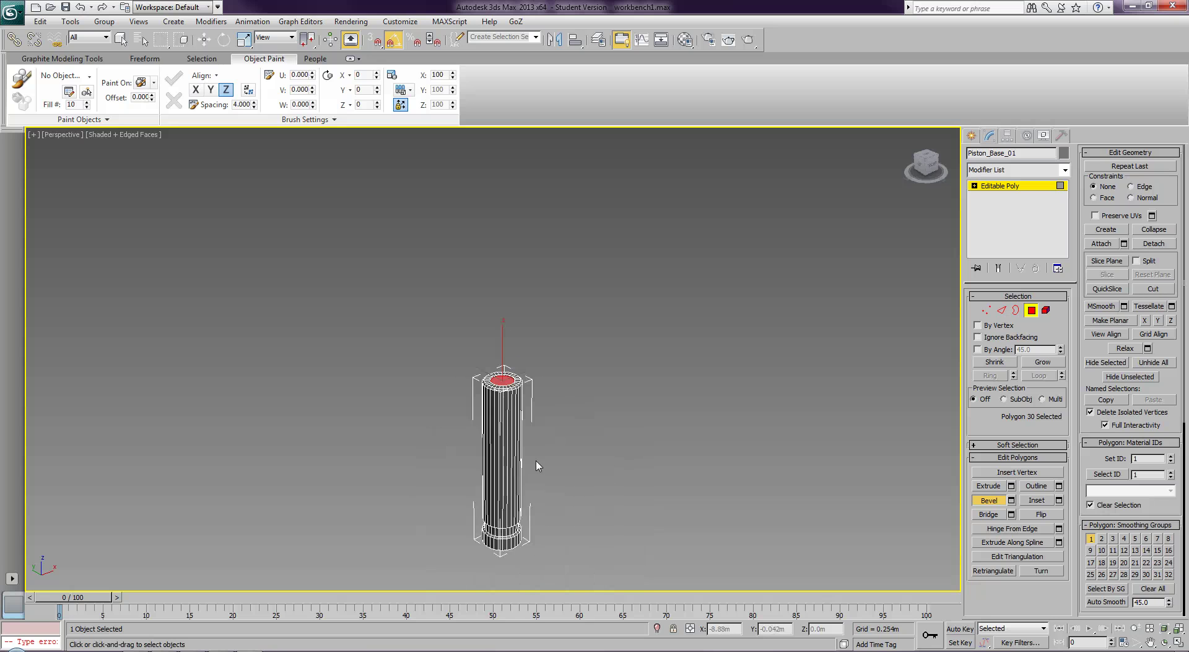
key("F3")
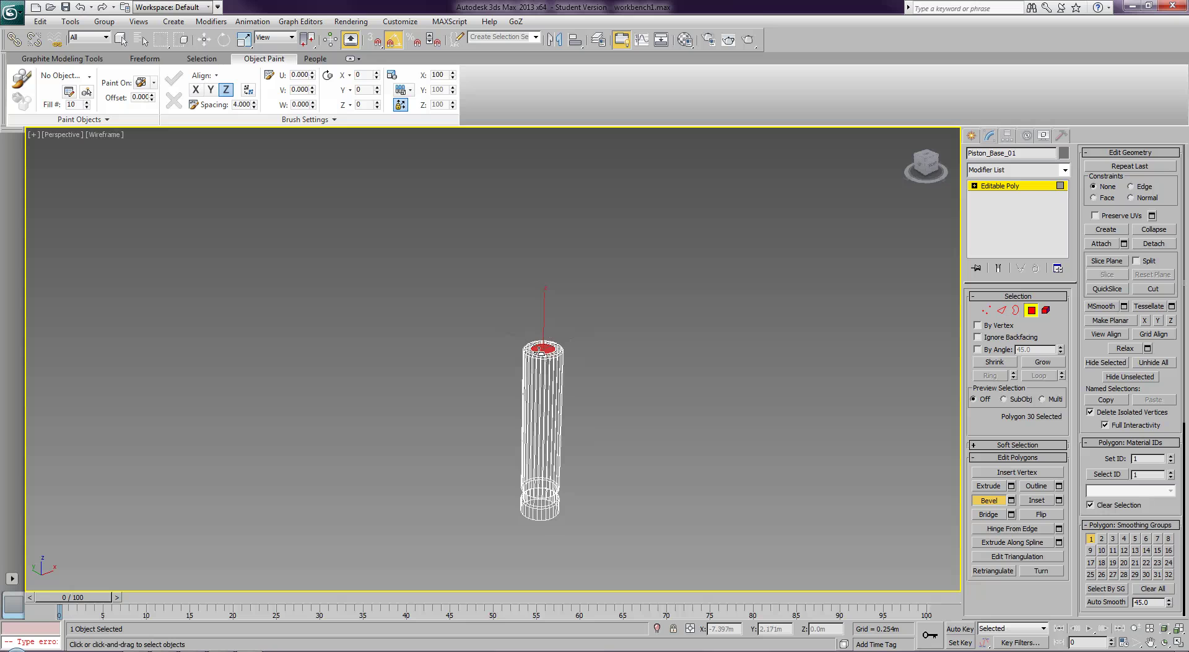
left_click_drag(541, 350, 540, 454)
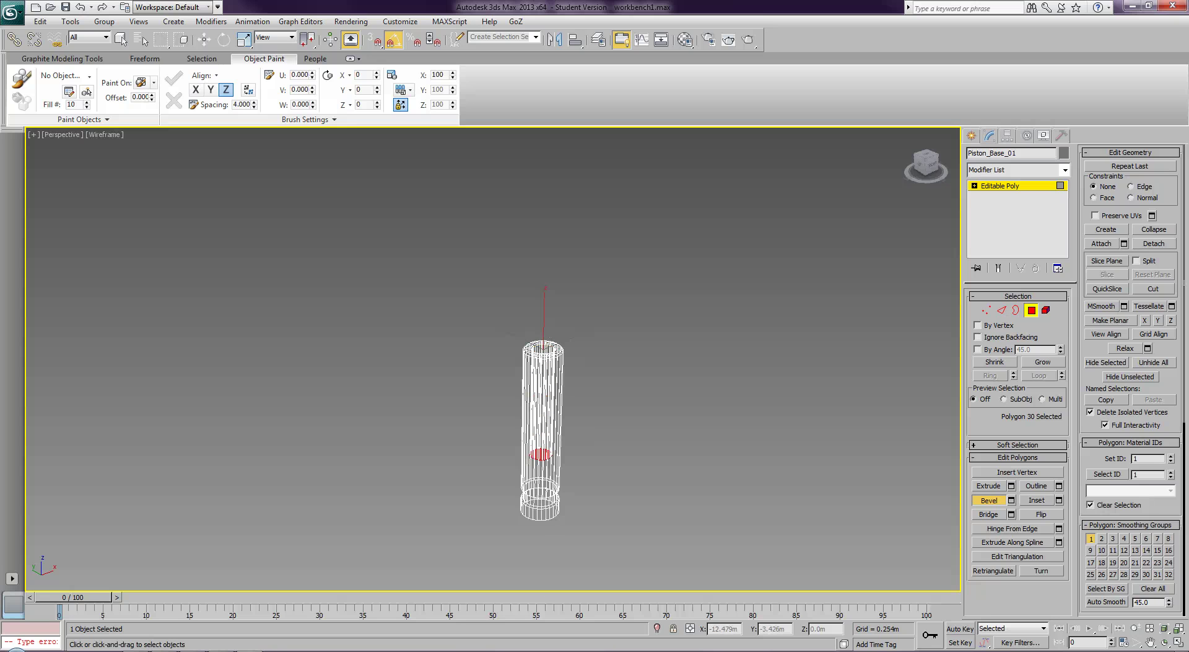
left_click(551, 578)
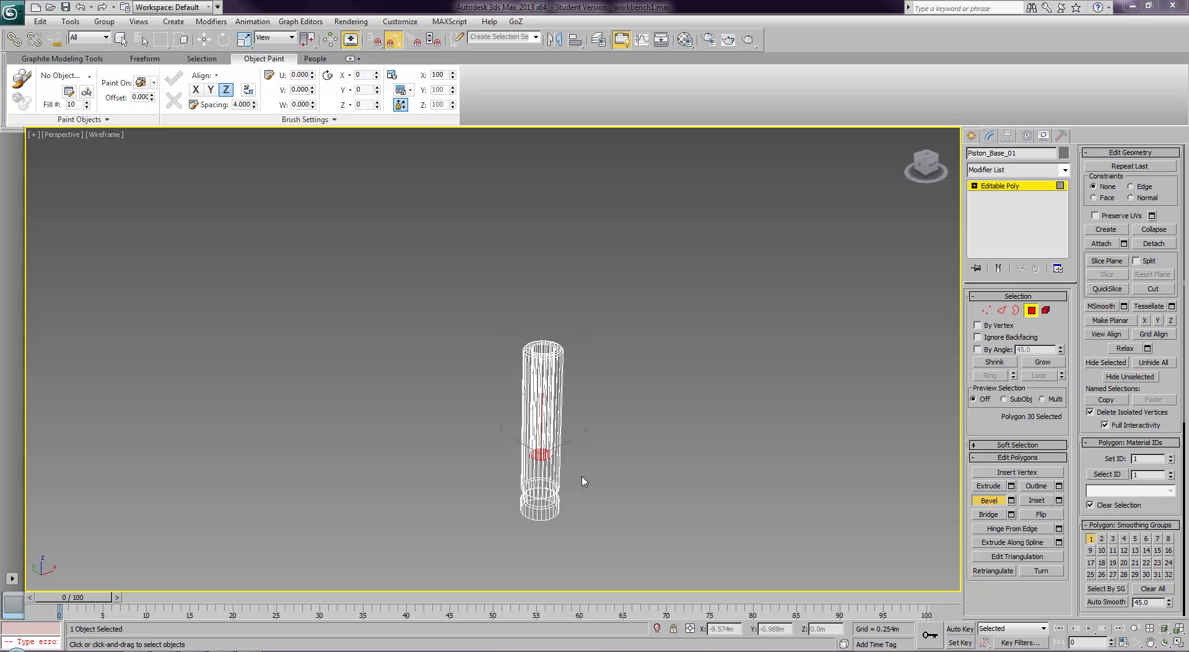
- Finish polygon editing on the piston base and return the viewport to shaded display
key("super+f")
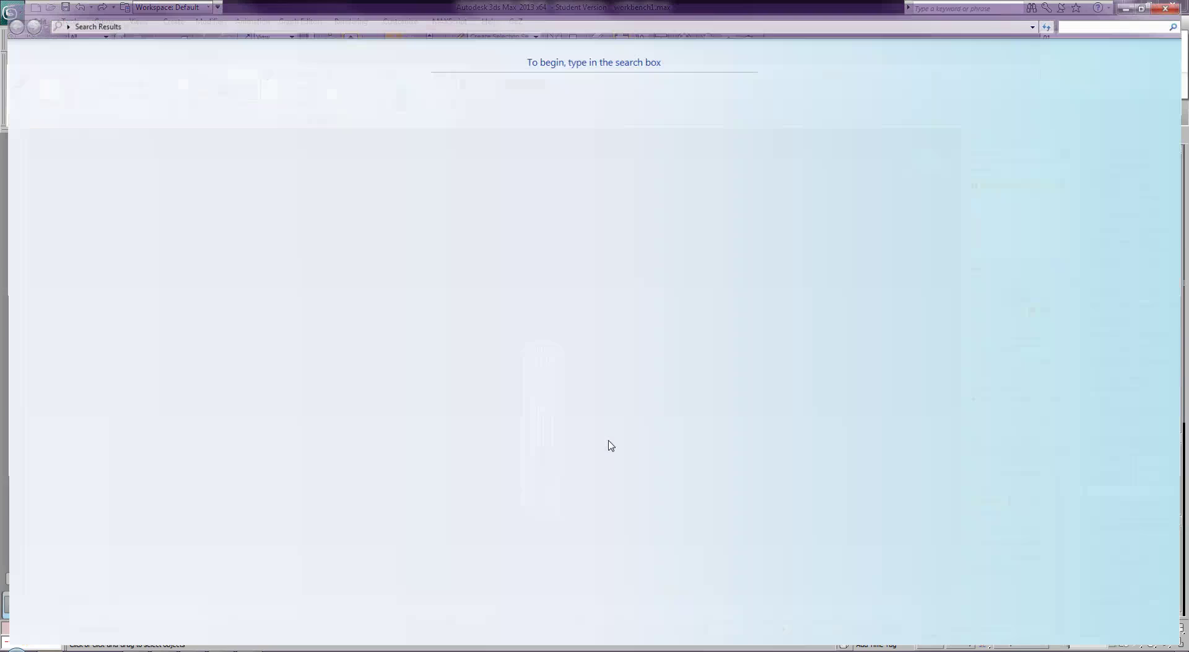
left_click(1173, 5)
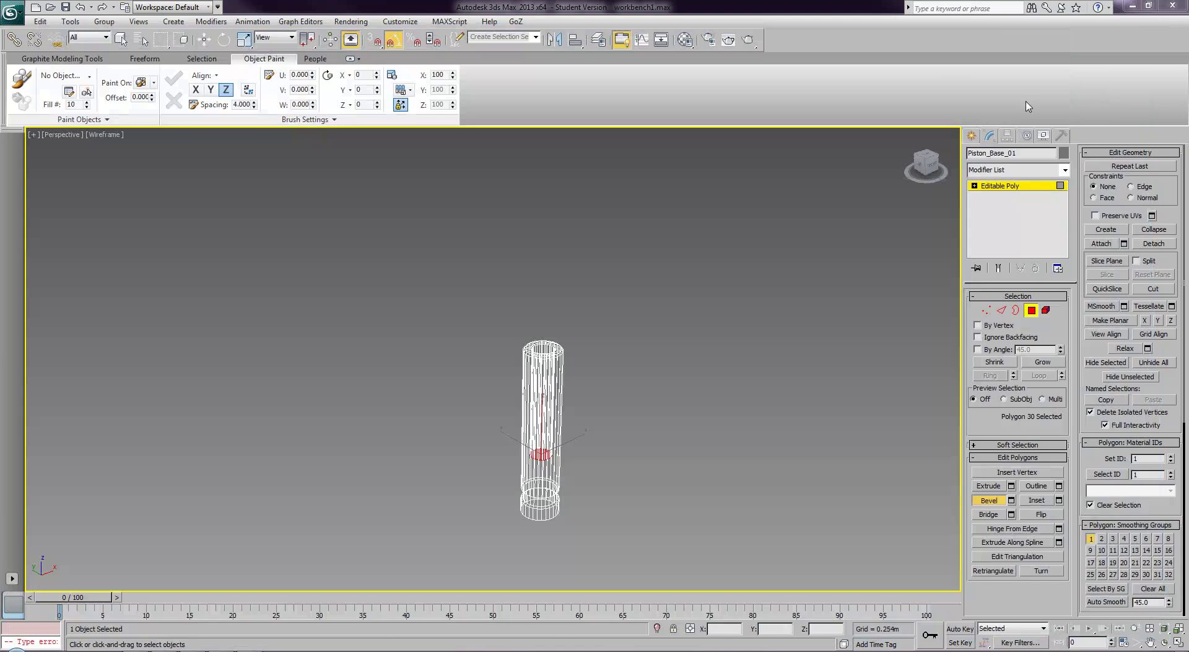
mouse_move(633, 376)
middle_mouse_down()
mouse_move(655, 360)
mouse_move(645, 370)
mouse_move(641, 359)
middle_mouse_up()
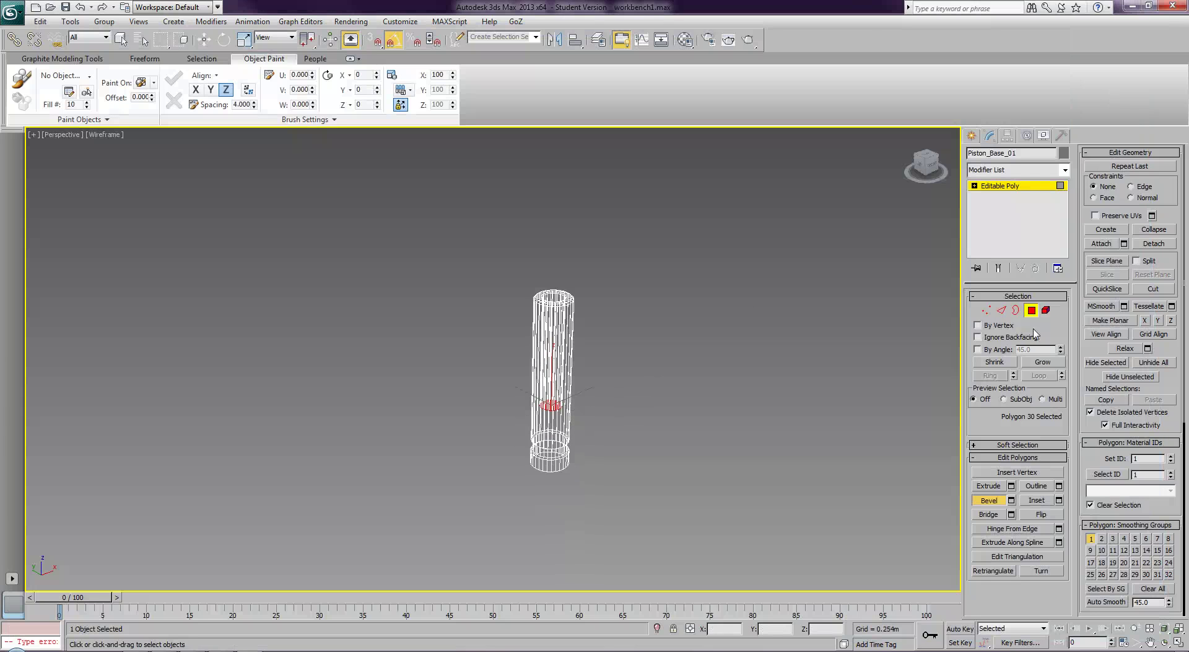
left_click(1031, 310)
key("w")
key("F3")
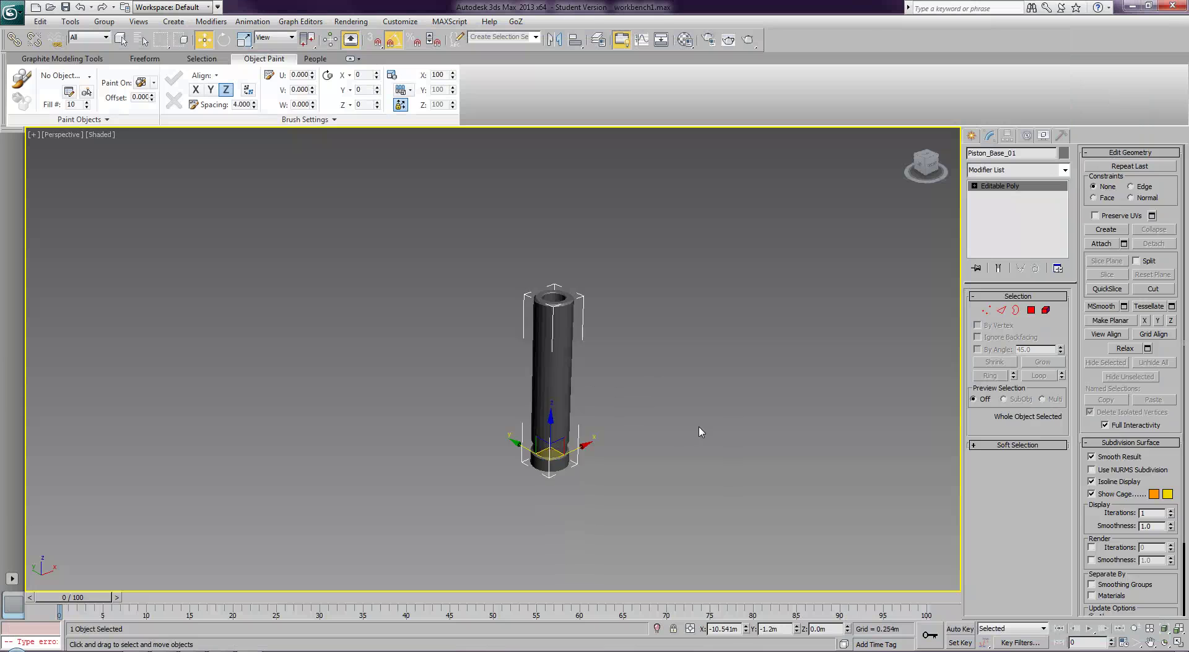
- Clone the selected inner polygon straight up above the shaft as a separate object, and leave polygon editing
middle_click_drag(666, 378, 660, 432, "alt")
key("4")
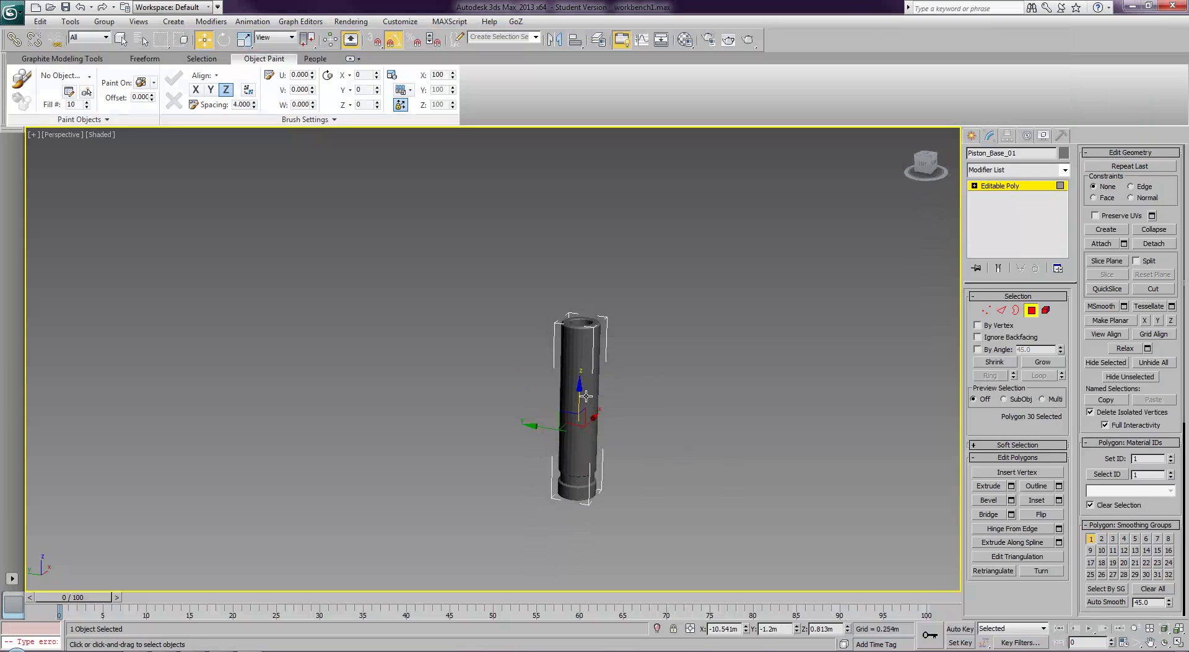
left_click_drag(577, 393, 614, 257, "shift")
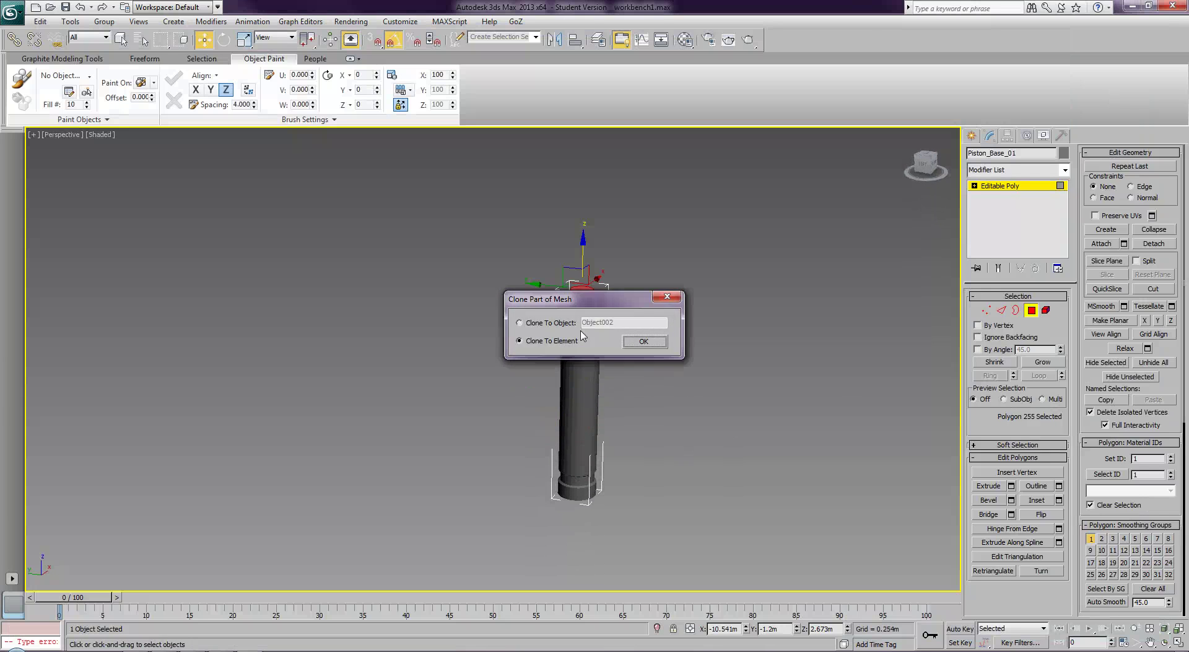
left_click(520, 322)
left_click(645, 342)
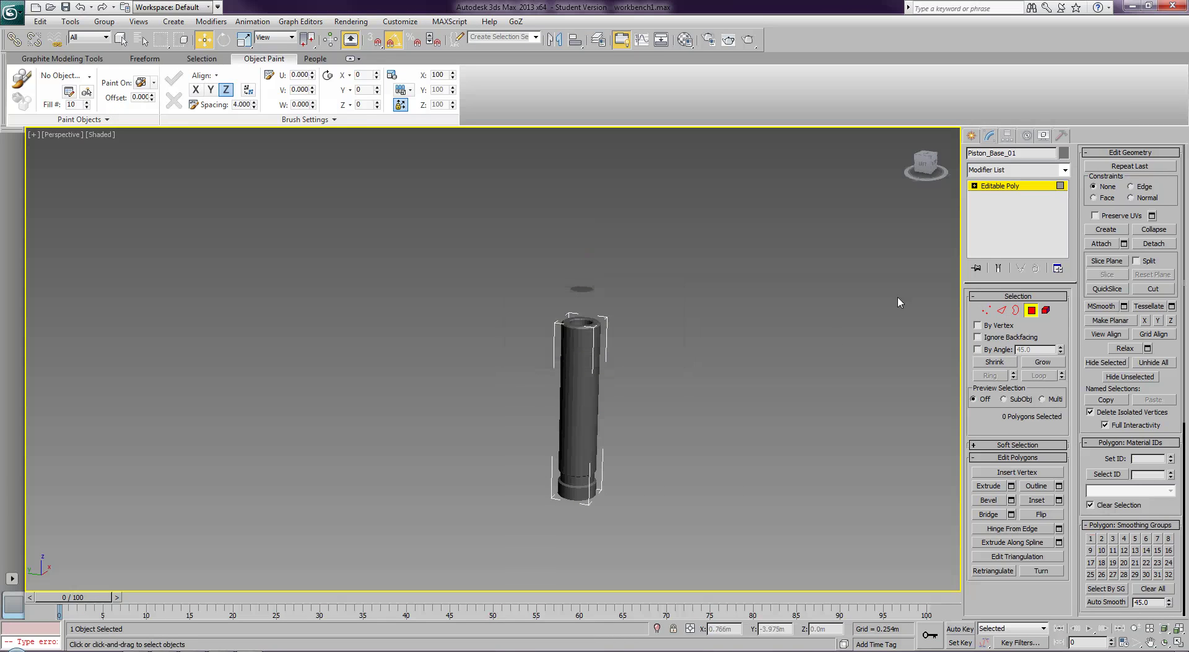
left_click(1031, 310)
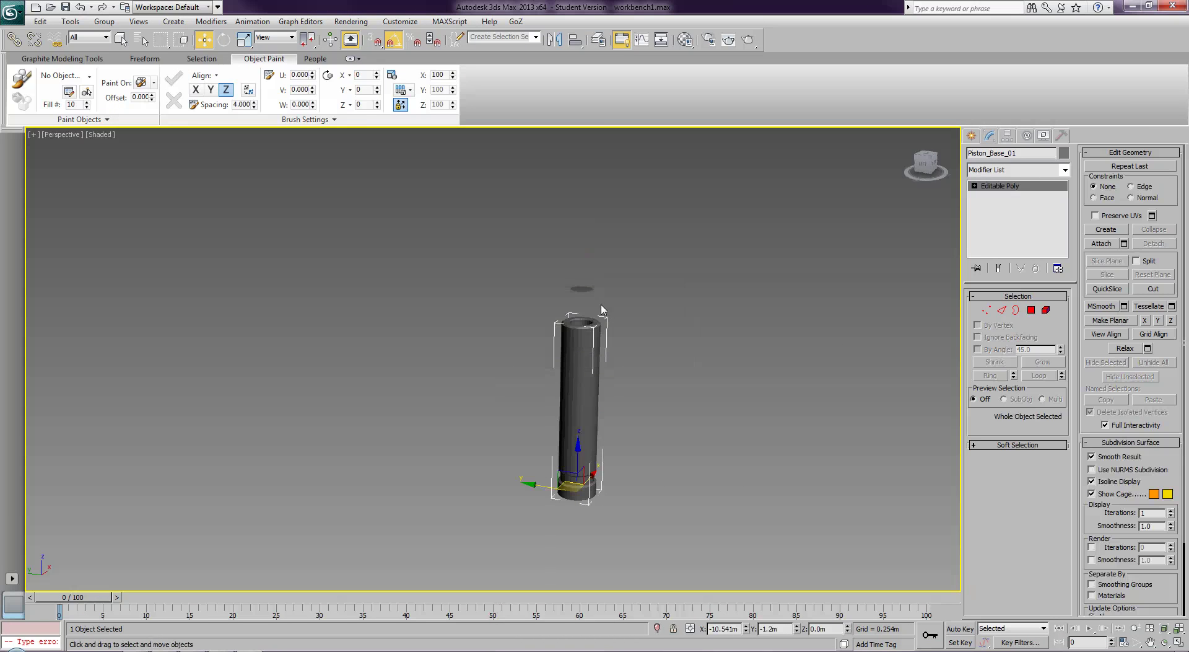
- Center the cloned disc's pivot on the disc itself
left_click(583, 289)
middle_click_drag(762, 319, 760, 336)
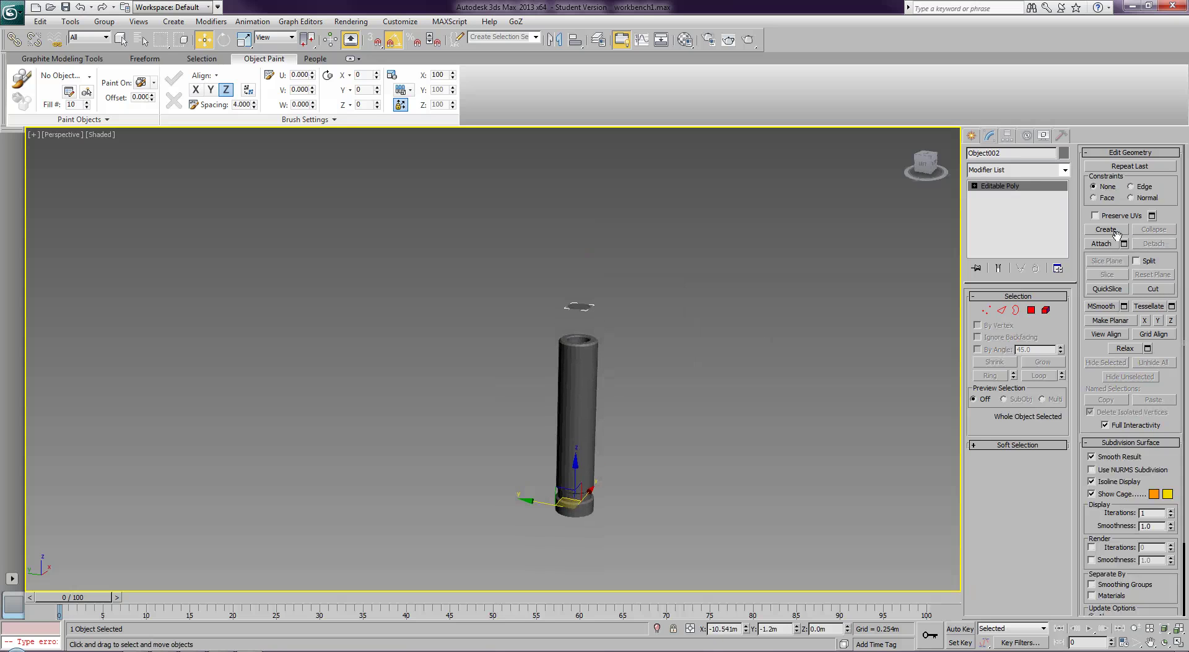
left_click(1007, 136)
left_click(996, 214)
left_click(1006, 278)
left_click(1002, 213)
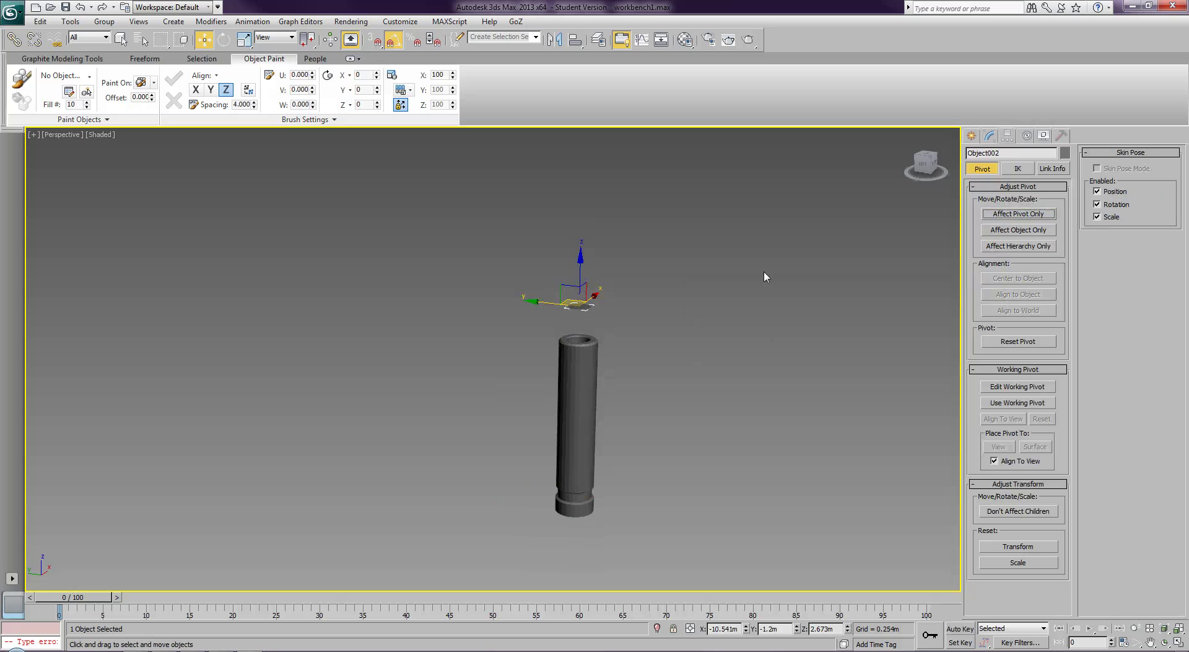
- Flip the cloned disc upside down by rotating it about the Y axis
key("e")
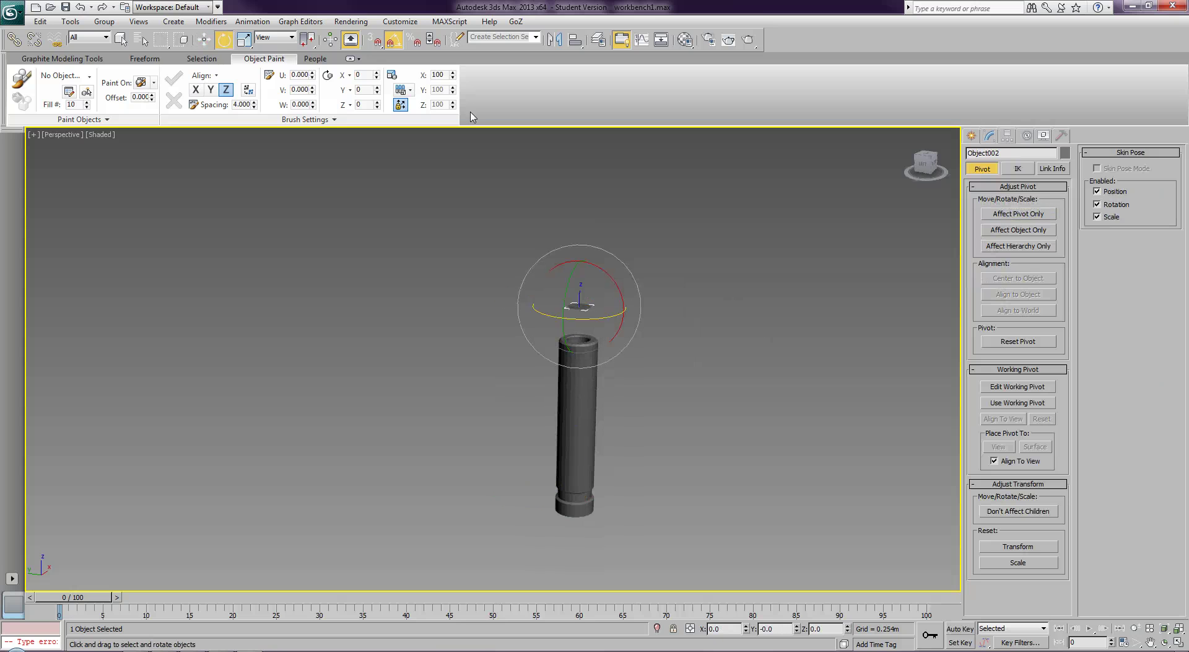
left_click_drag(570, 275, 541, 382)
key("w")
middle_click_drag(629, 353, 629, 457)
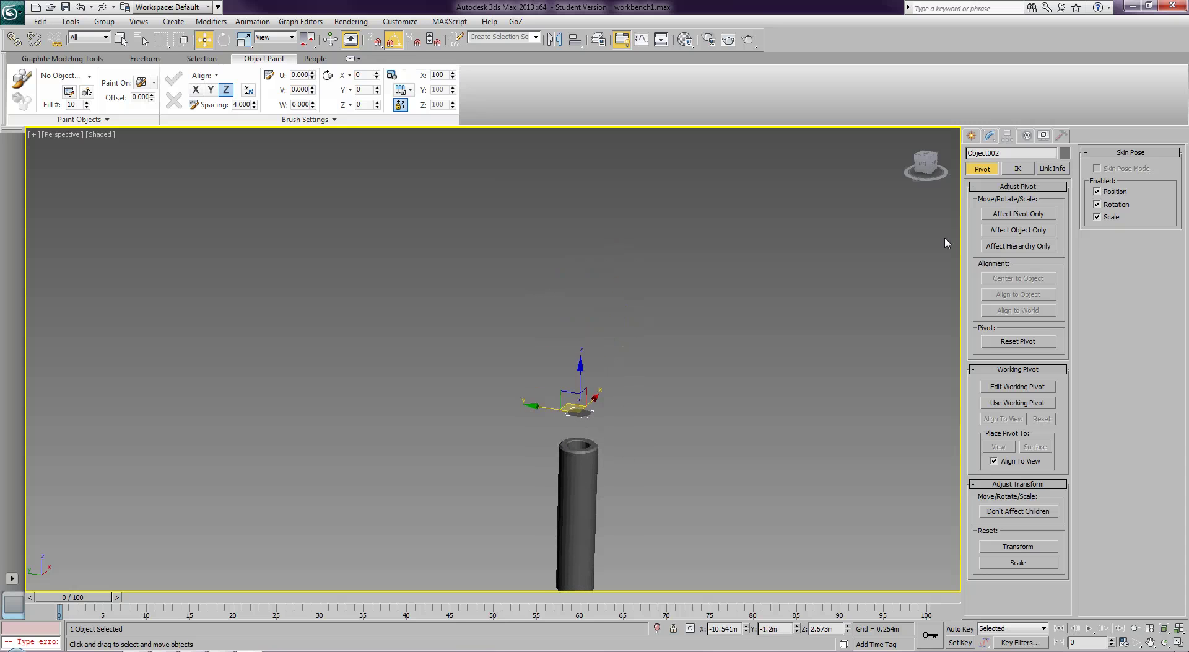
- Extend the disc's border edges straight up into a tall open tube, to a height of about 4.83 m
left_click(990, 135)
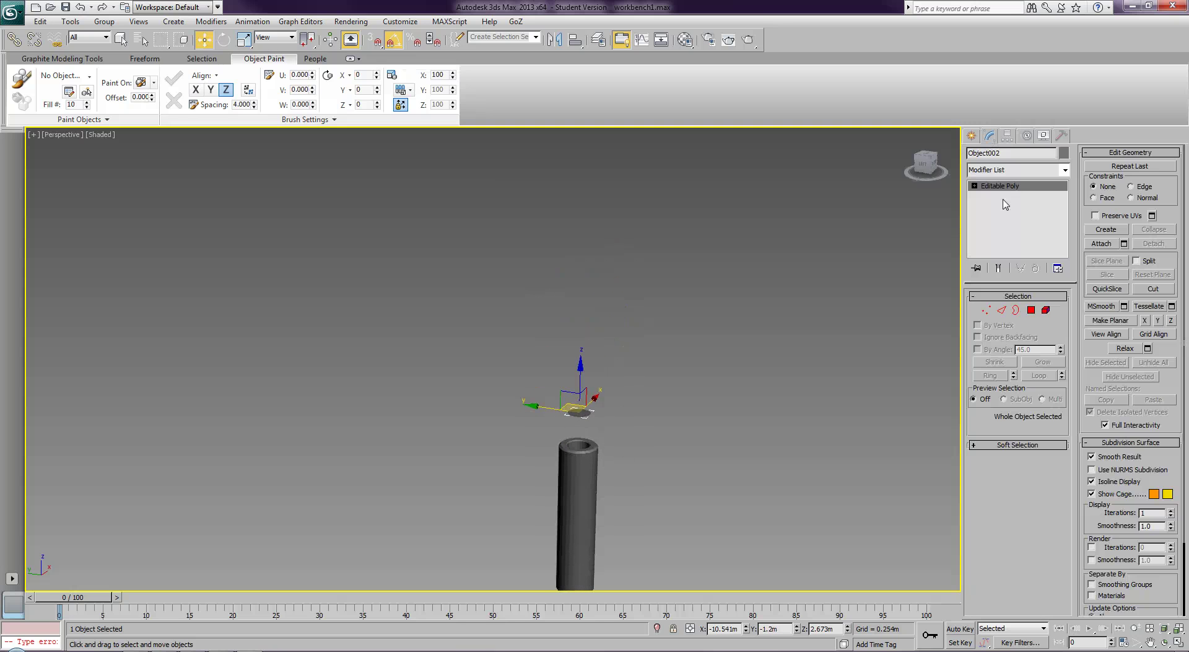
left_click(1016, 309)
left_click(579, 416)
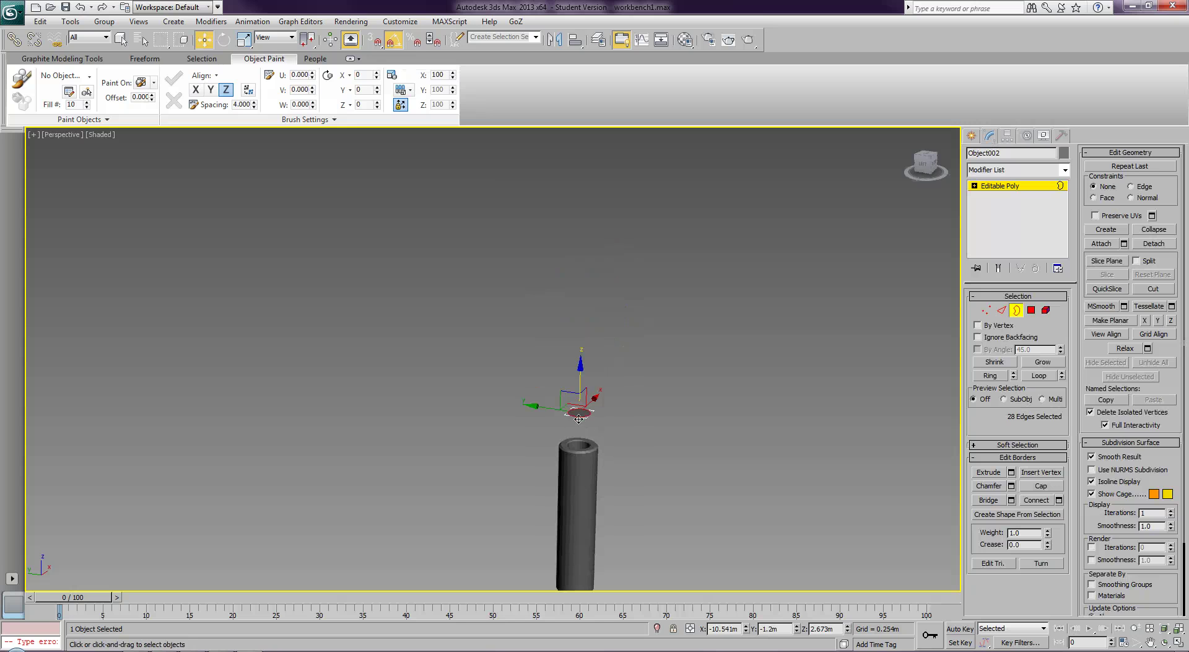
left_click_drag(578, 378, 579, 202, "shift")
- Cap the open upper end of the tube
middle_click_drag(658, 344, 659, 368)
scroll(660, 368, "down", 4)
middle_click_drag(573, 375, 588, 461, "alt")
scroll(588, 461, "up", 3)
scroll(749, 425, "up", 2)
middle_click_drag(749, 393, 621, 393)
scroll(741, 422, "up", 3)
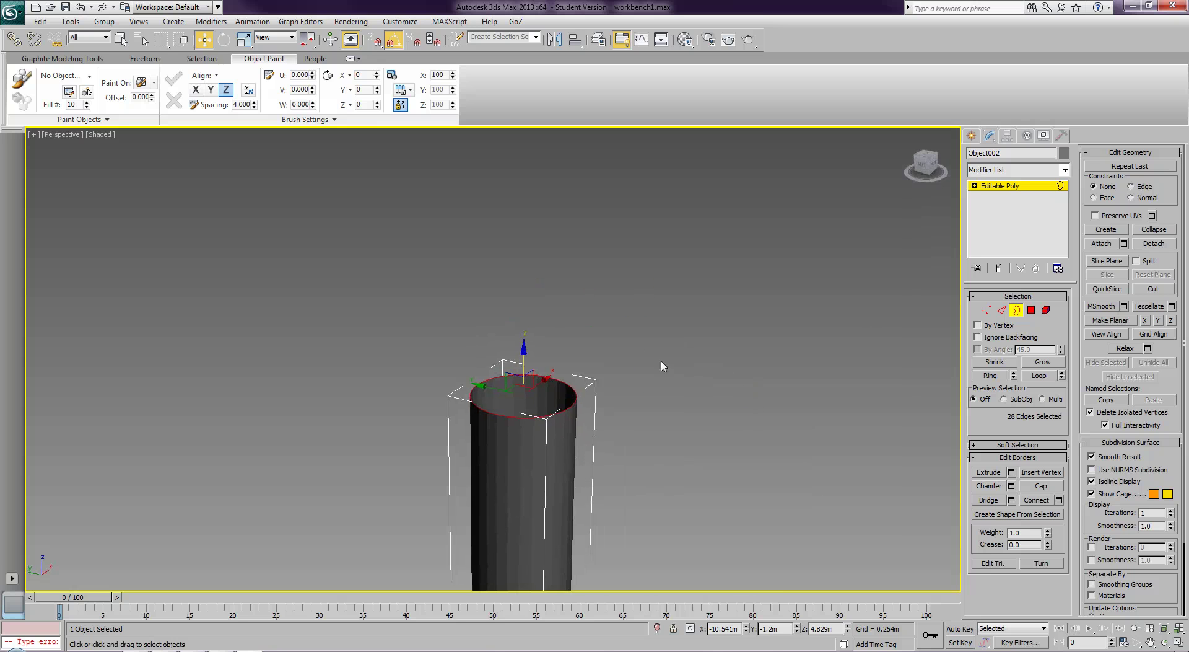
left_click(1030, 487)
middle_click_drag(760, 361, 768, 421)
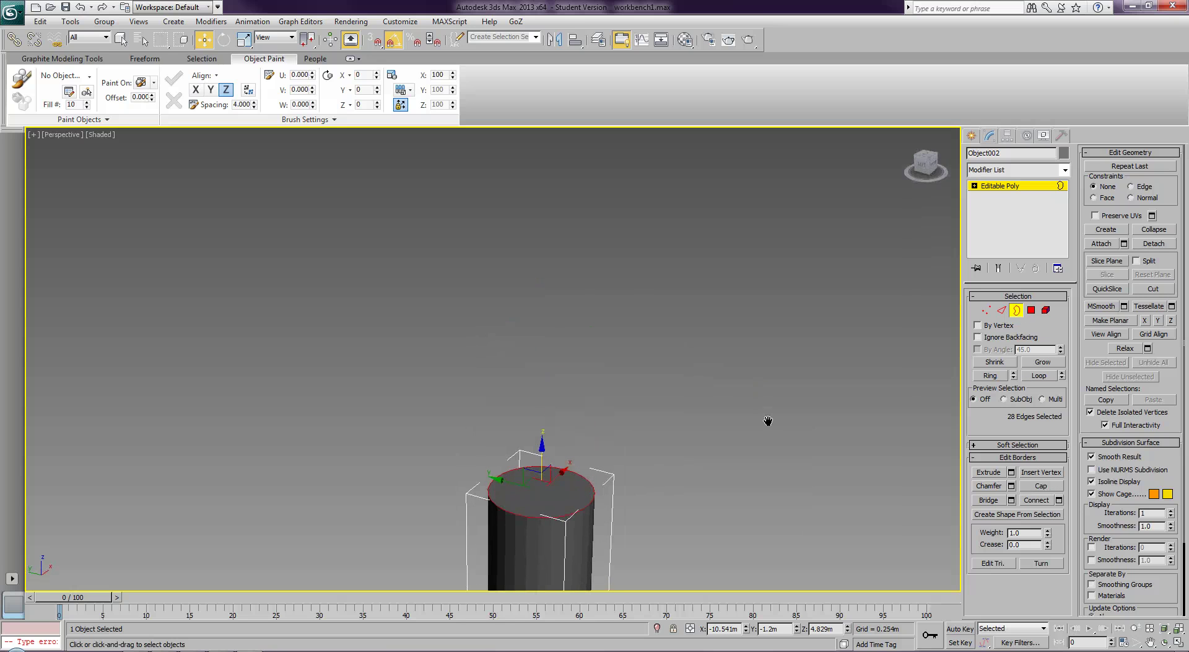
- Bevel the tube's capped top polygon slightly outward and show edged faces in the viewport
left_click(1031, 312)
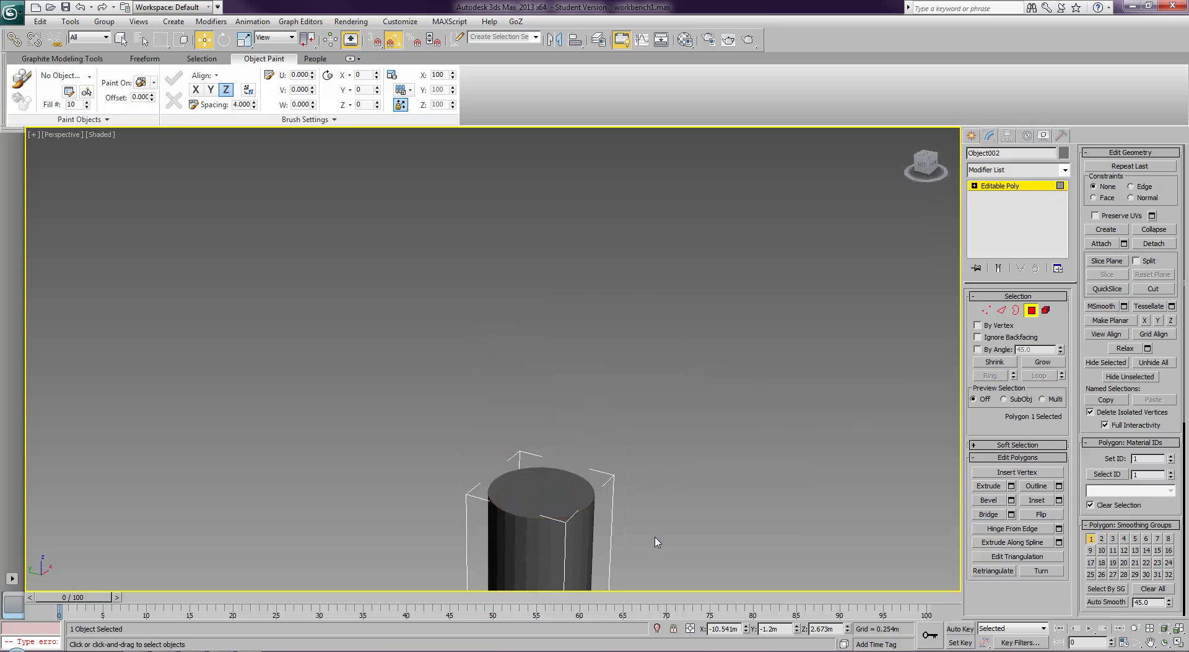
left_click(548, 497)
left_click(978, 500)
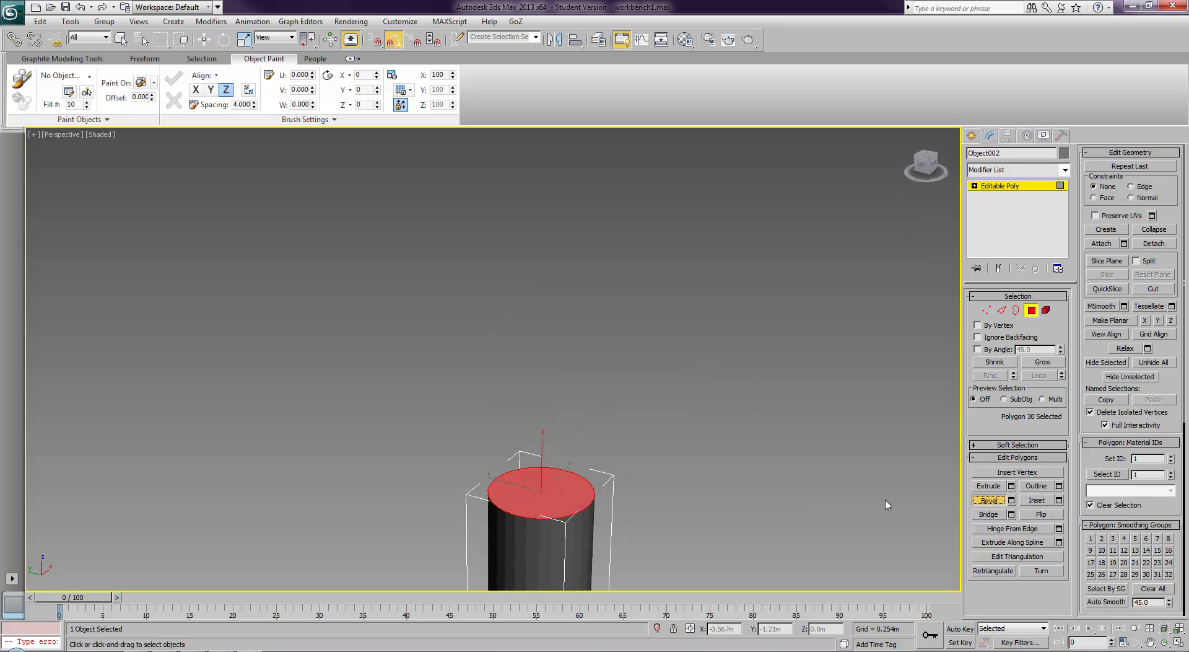
mouse_move(546, 491)
left_mouse_down()
mouse_move(538, 502)
mouse_move(555, 409)
left_mouse_up()
key("F4")
- Try to bevel the top polygon further, and undo the stray bevels made on the tube's side
left_click(540, 402)
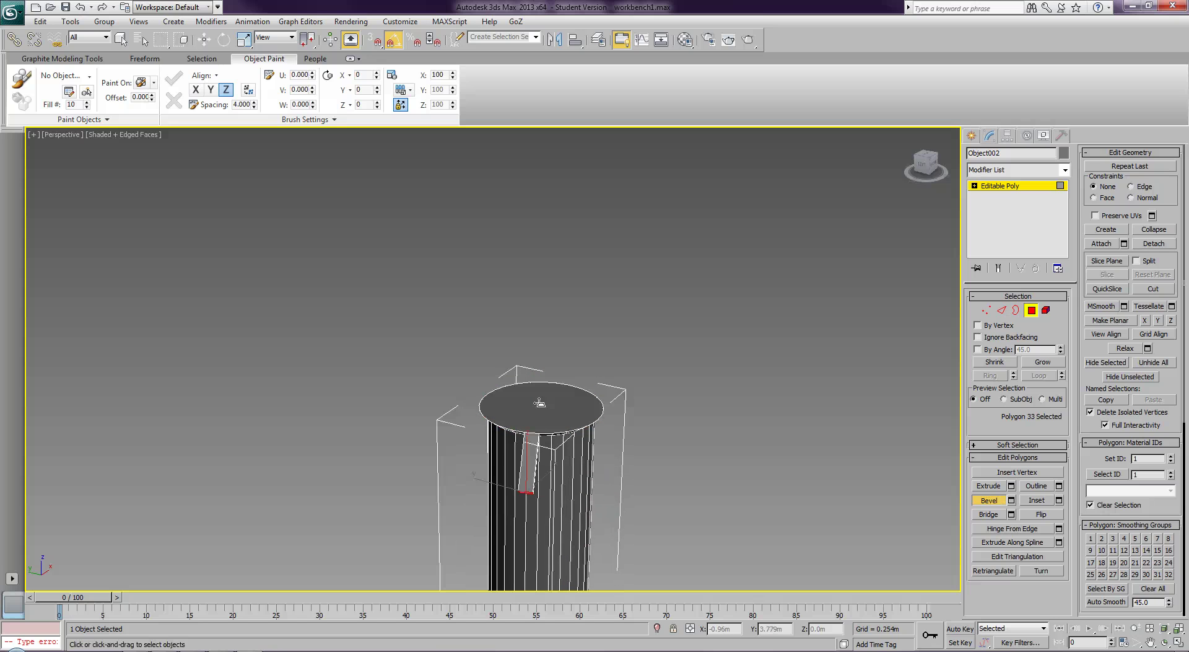
key("ctrl+z")
key("ctrl+z")
key("ctrl+z")
key("ctrl+z")
key("ctrl+z")
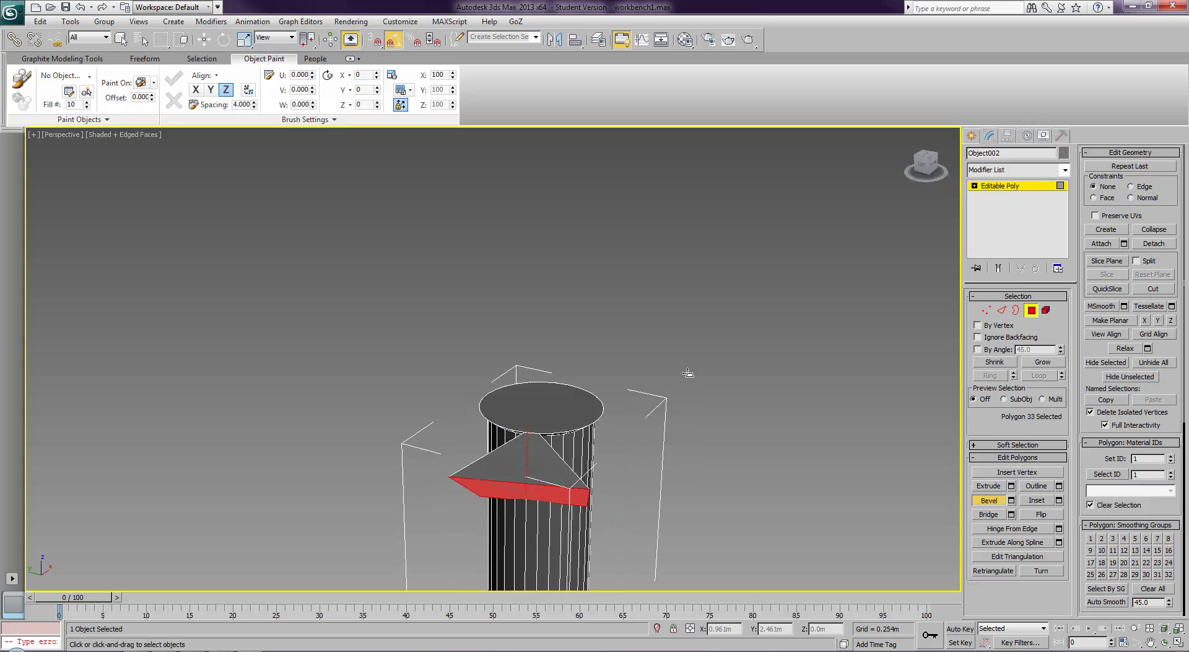
- Bevel the top polygon flat outward into a wide disc and raise it straight up to form a thick flange
mouse_move(529, 413)
left_mouse_down()
mouse_move(530, 399)
mouse_move(531, 413)
left_mouse_up()
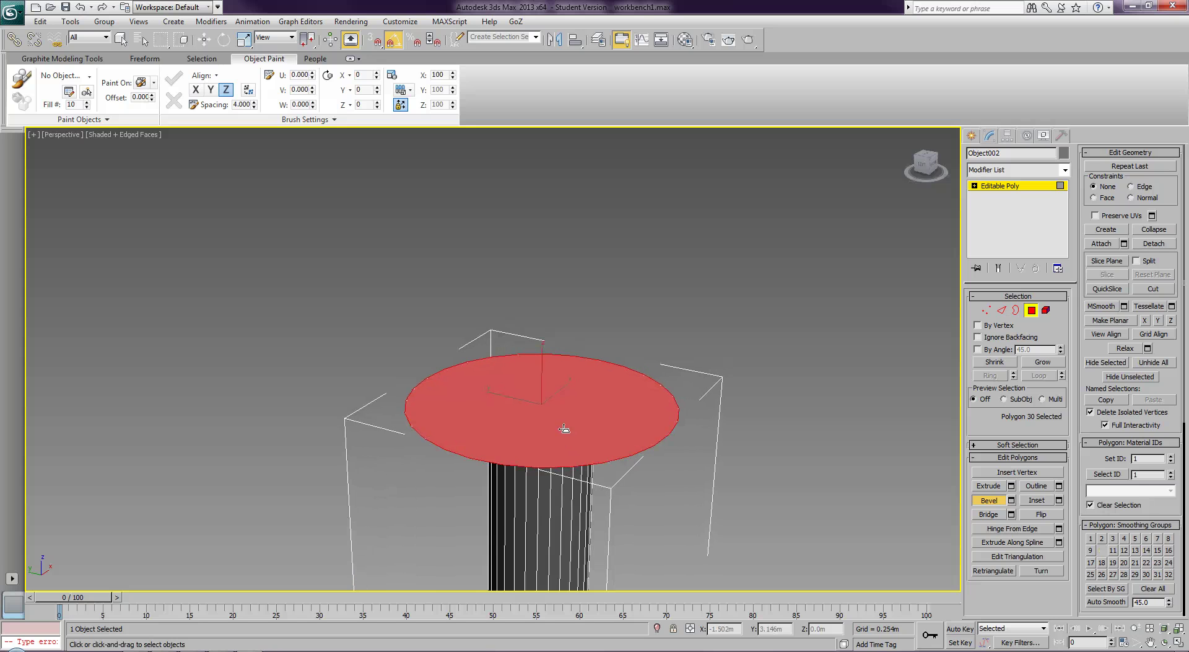
left_click_drag(561, 438, 563, 403)
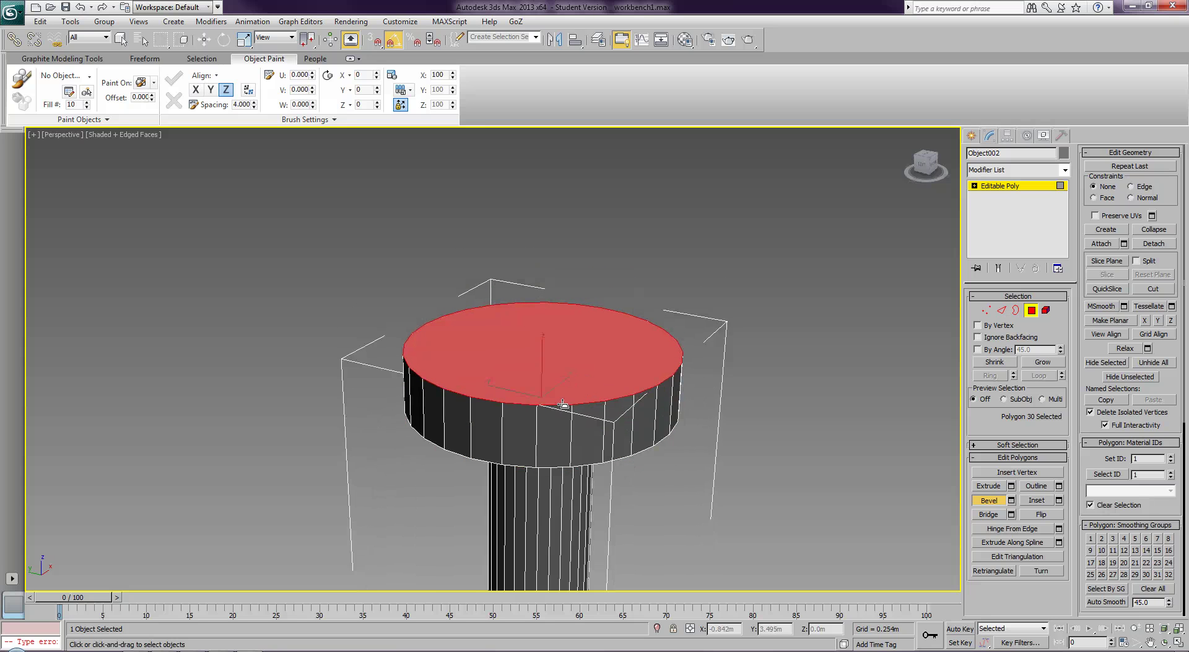
left_click(997, 501)
- In the front view, leave polygon editing and move the flanged rod's pivot up to the top of its flange
scroll(813, 458, "down", 8)
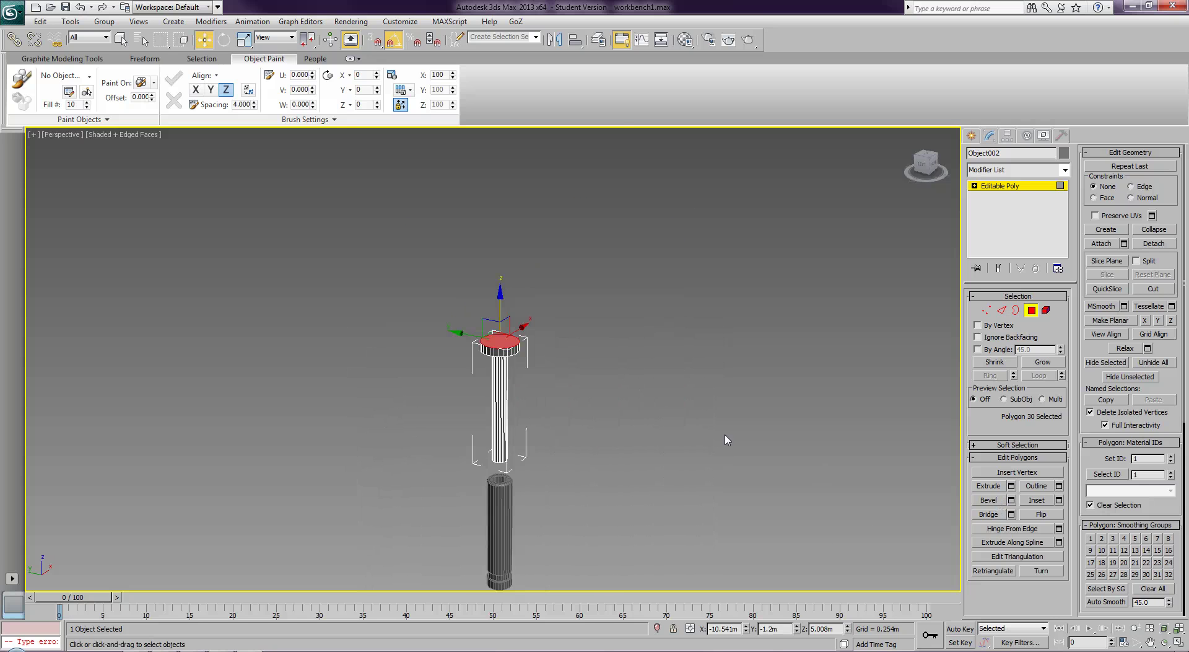
middle_click_drag(628, 440, 637, 411, "alt")
key("f")
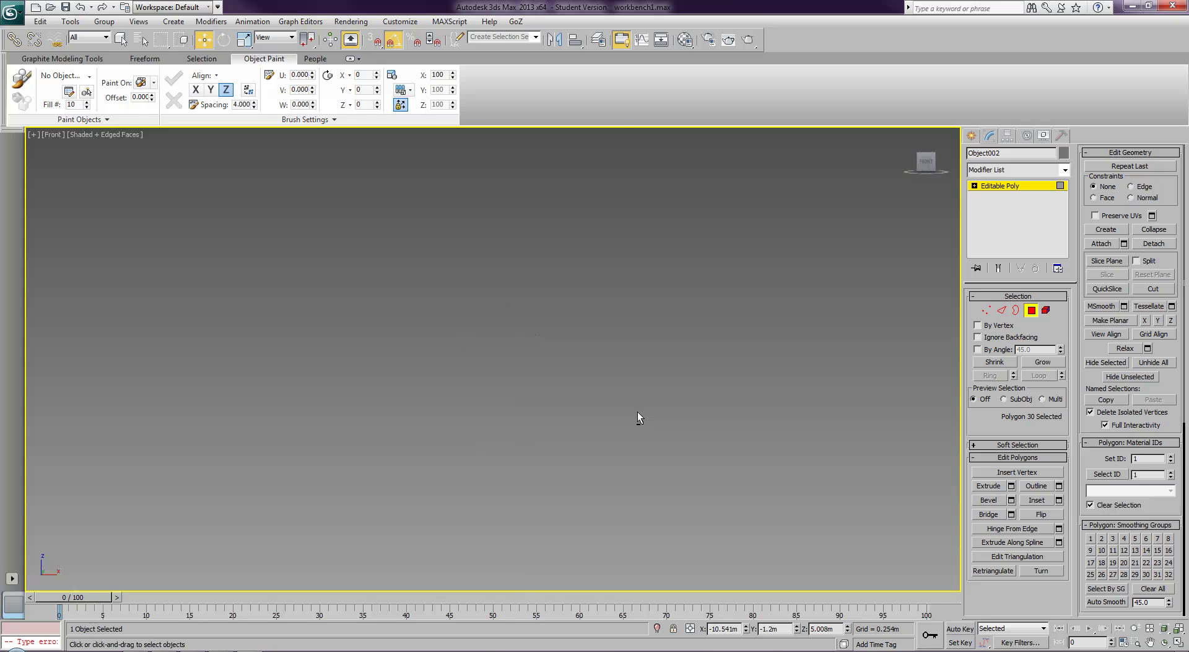
key("z")
scroll(563, 375, "down", 8)
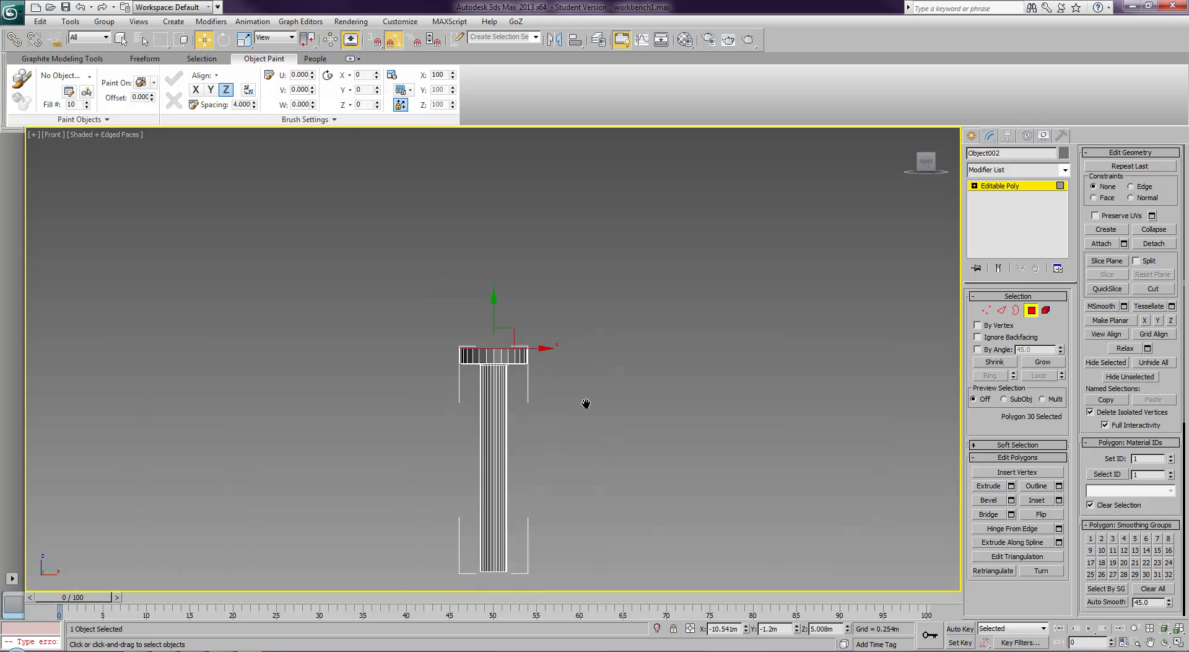
middle_click_drag(584, 418, 624, 254)
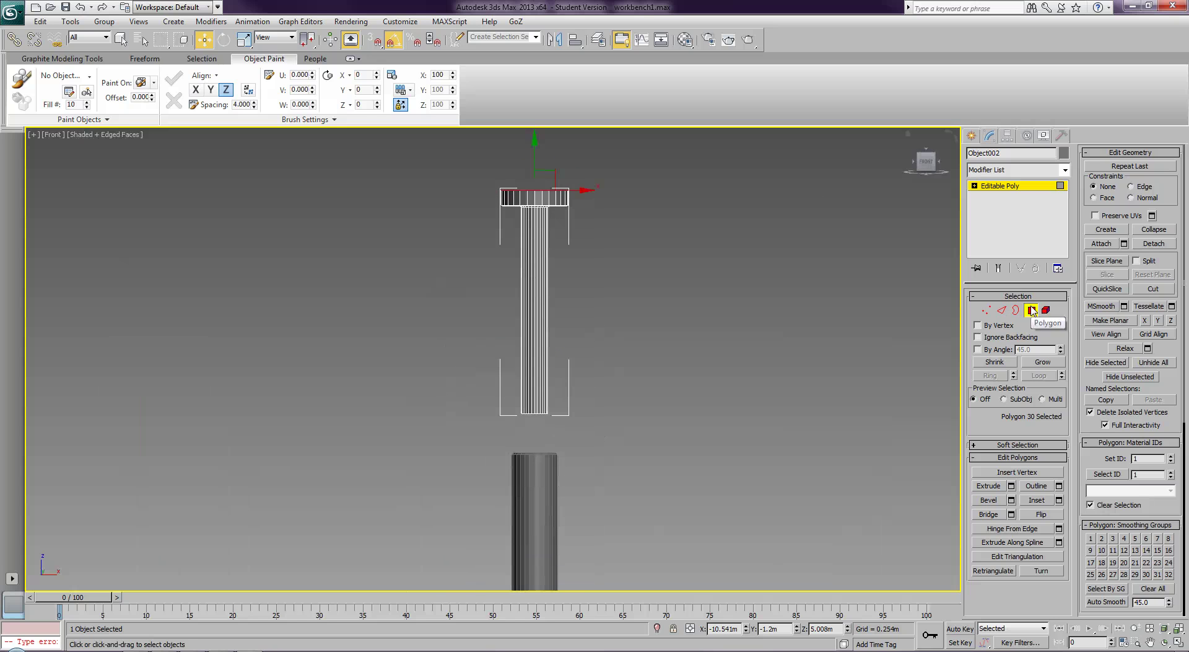
left_click(1031, 310)
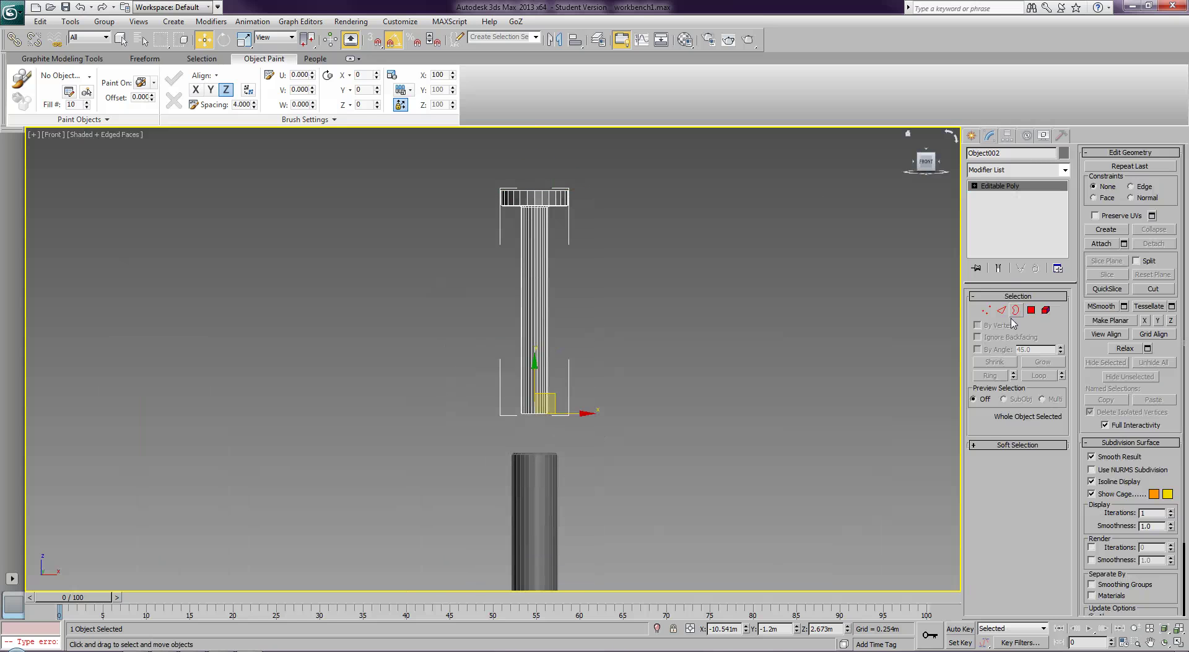
left_click(1008, 136)
left_click(1004, 214)
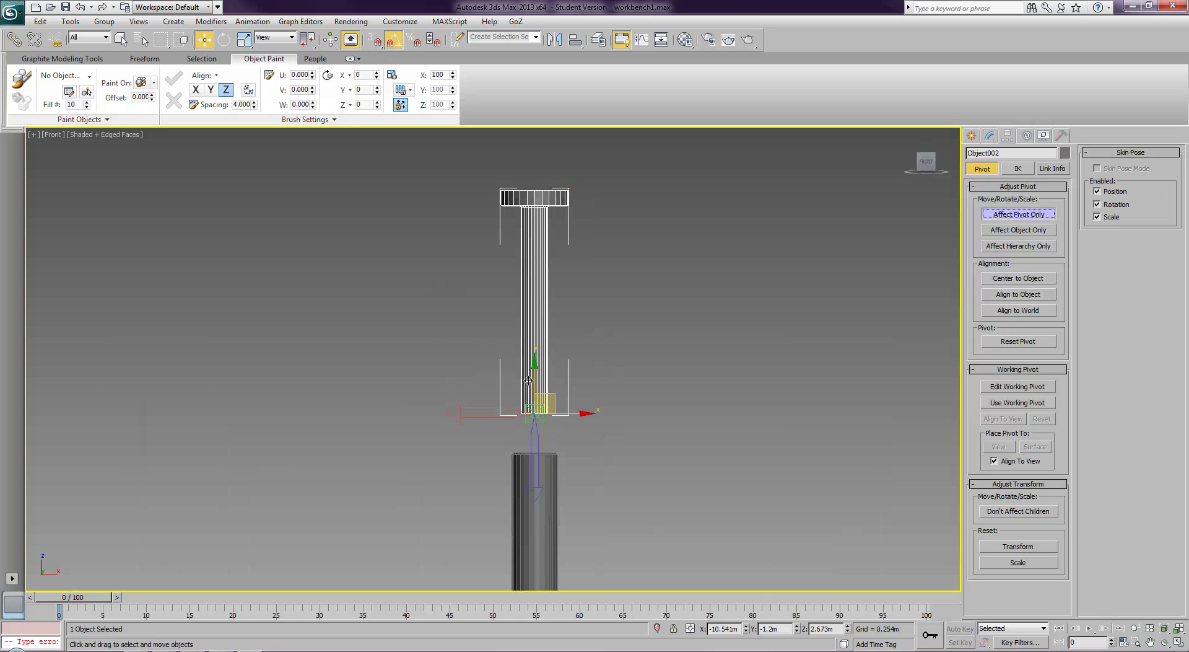
left_click_drag(534, 378, 544, 189)
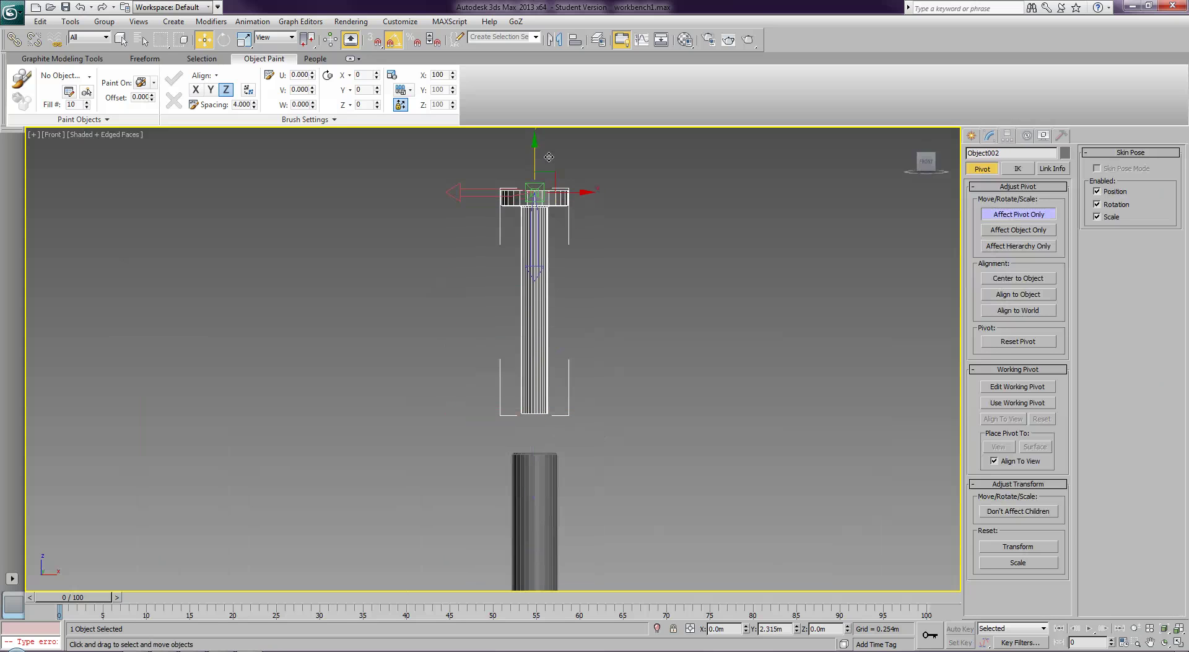
left_click(1016, 215)
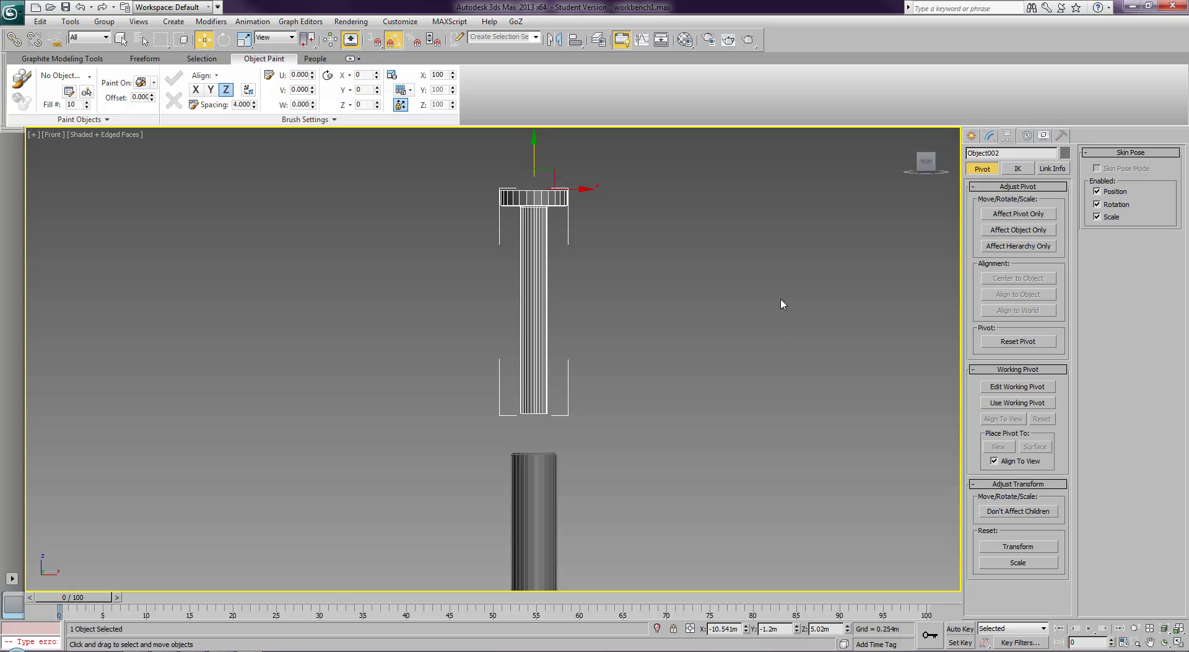
- Lower the flanged rod about 2.45 m straight down into the piston base, leaving its flange just above the base's rim
mouse_move(302, 423)
middle_mouse_down()
mouse_move(435, 370)
mouse_move(299, 427)
middle_mouse_up()
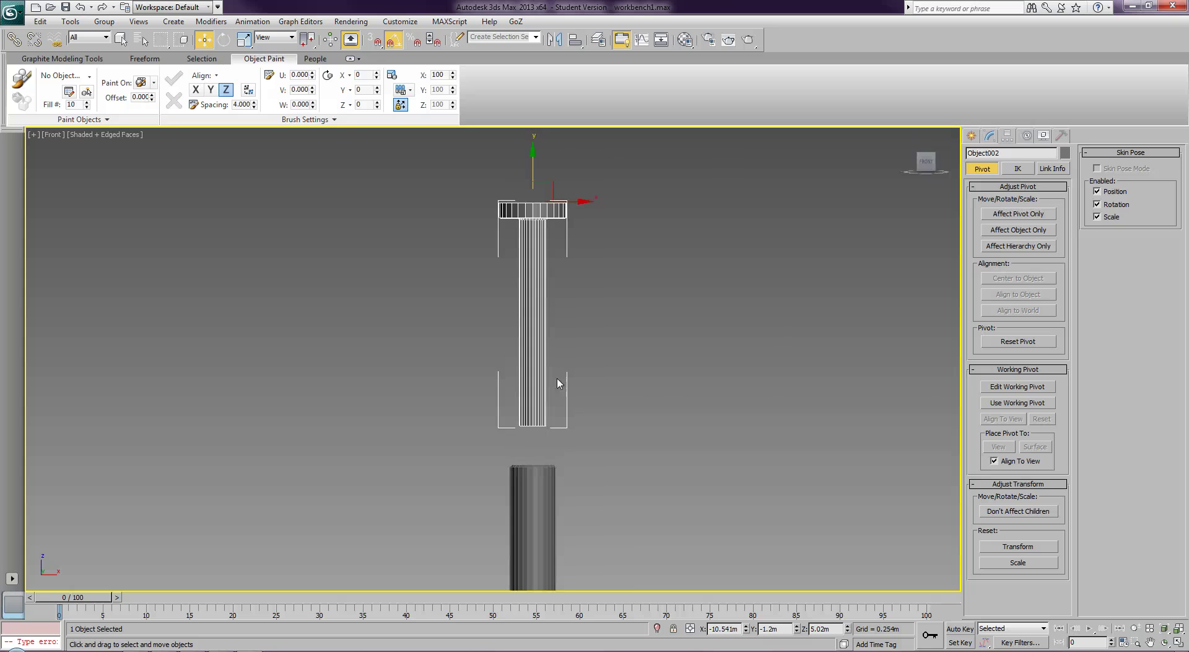
left_click_drag(676, 346, 685, 377)
middle_click_drag(706, 305, 693, 276)
scroll(690, 344, "down", 5)
middle_click_drag(671, 388, 706, 276)
left_click(532, 306)
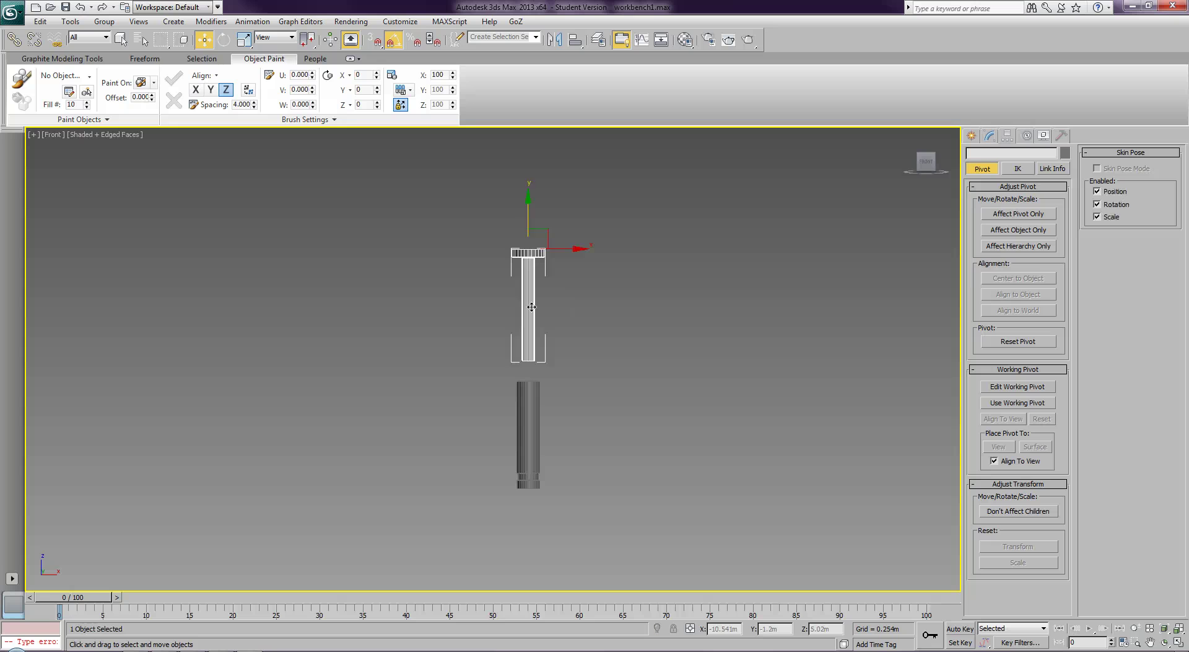
left_click_drag(533, 253, 515, 337)
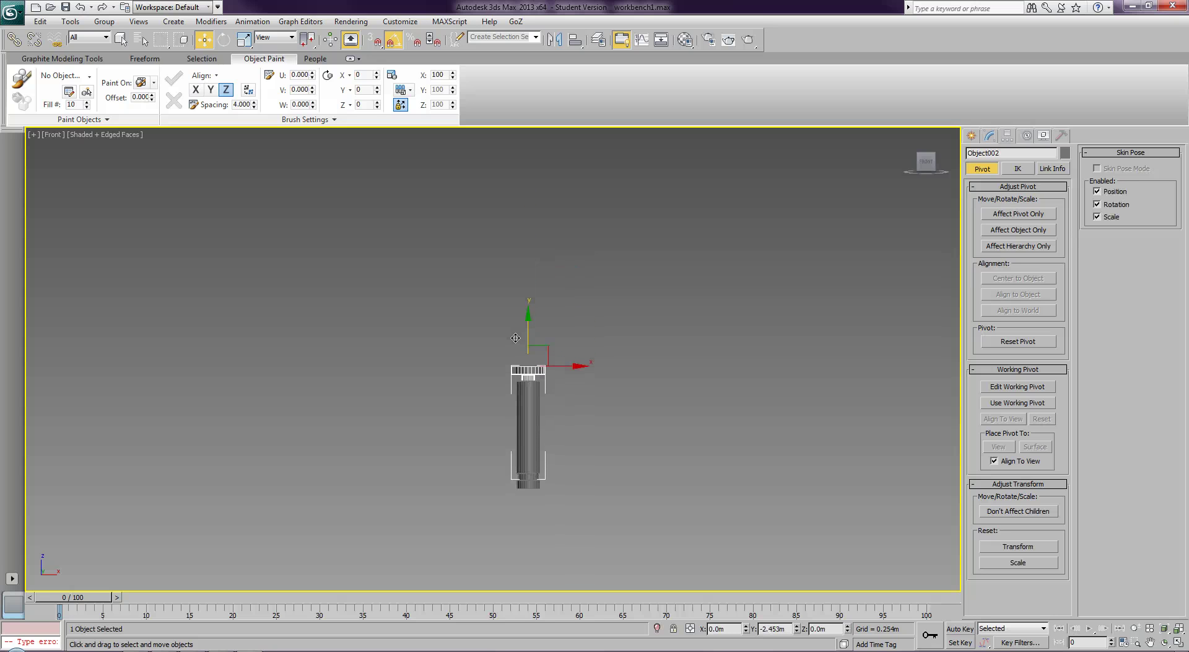
left_click(537, 413)
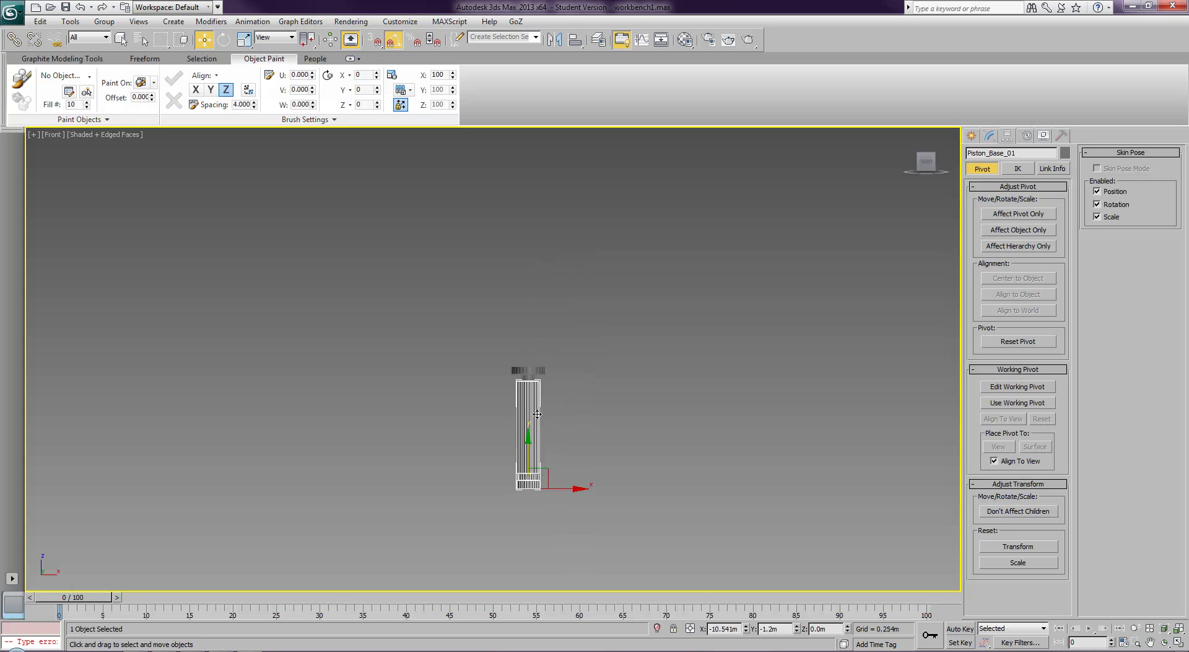
left_click(537, 371)
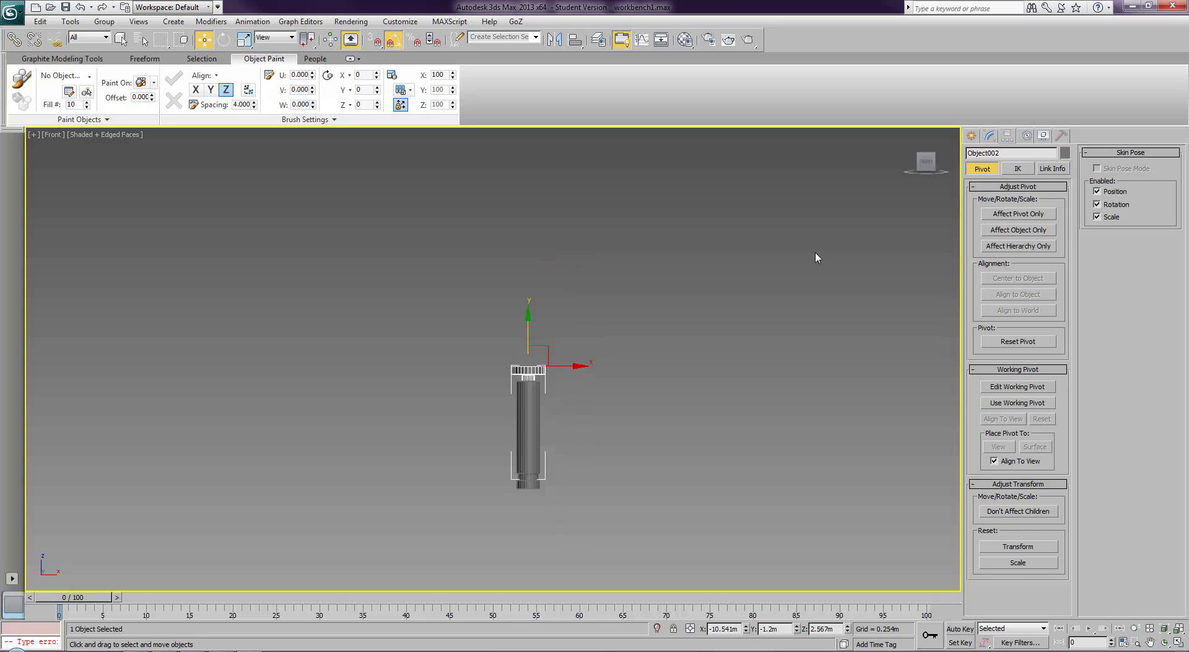
- Rename the flanged rod Piston_Pin_01 and raise it about 1.2 m straight up out of the piston base
double_click(997, 153)
type("Piston_Pin_01")
left_click_drag(529, 329, 539, 272)
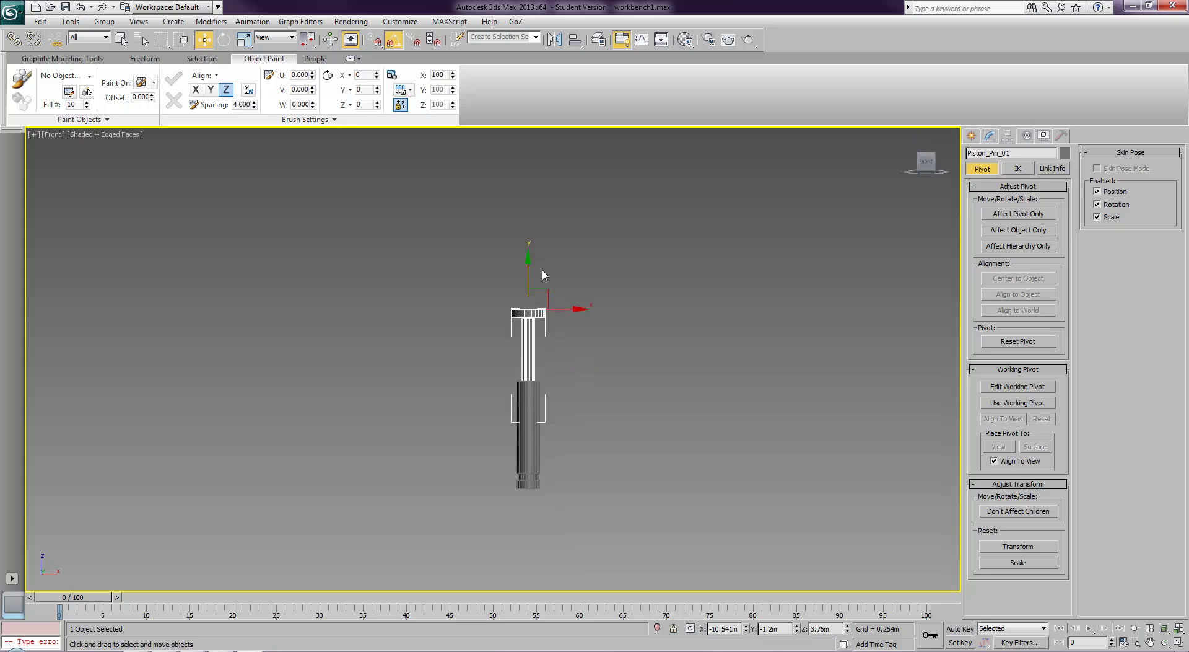
middle_click_drag(586, 375, 572, 333)
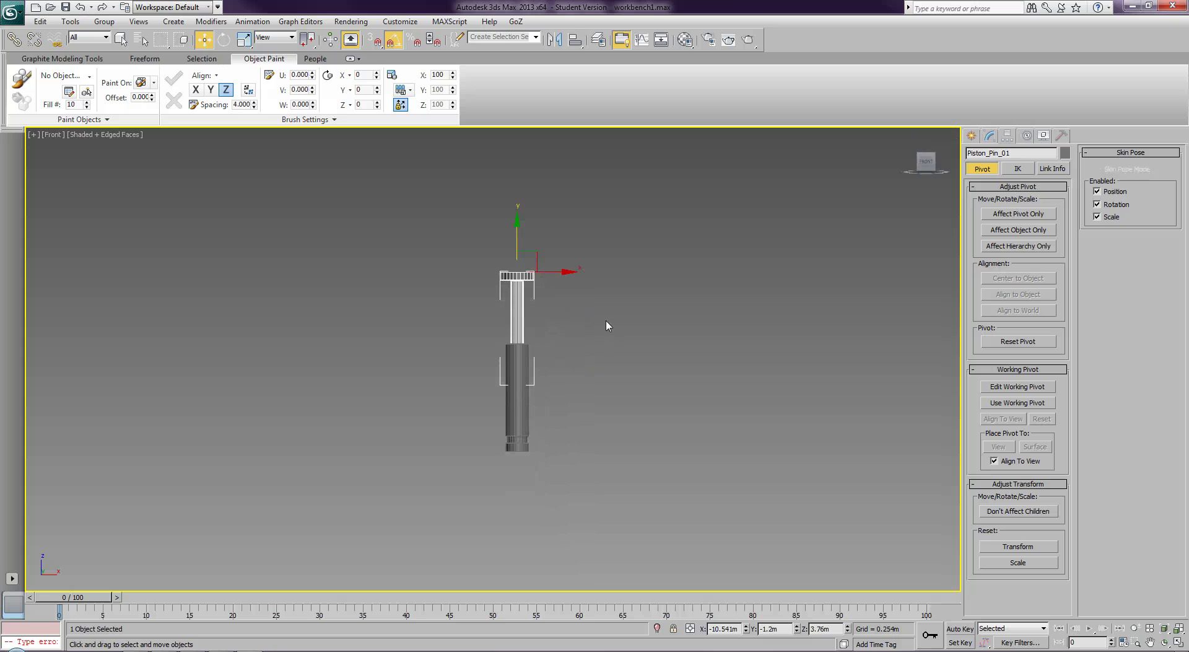
key("p")
middle_click_drag(604, 325, 569, 379, "alt")
scroll(541, 350, "up", 5)
scroll(563, 387, "down", 5)
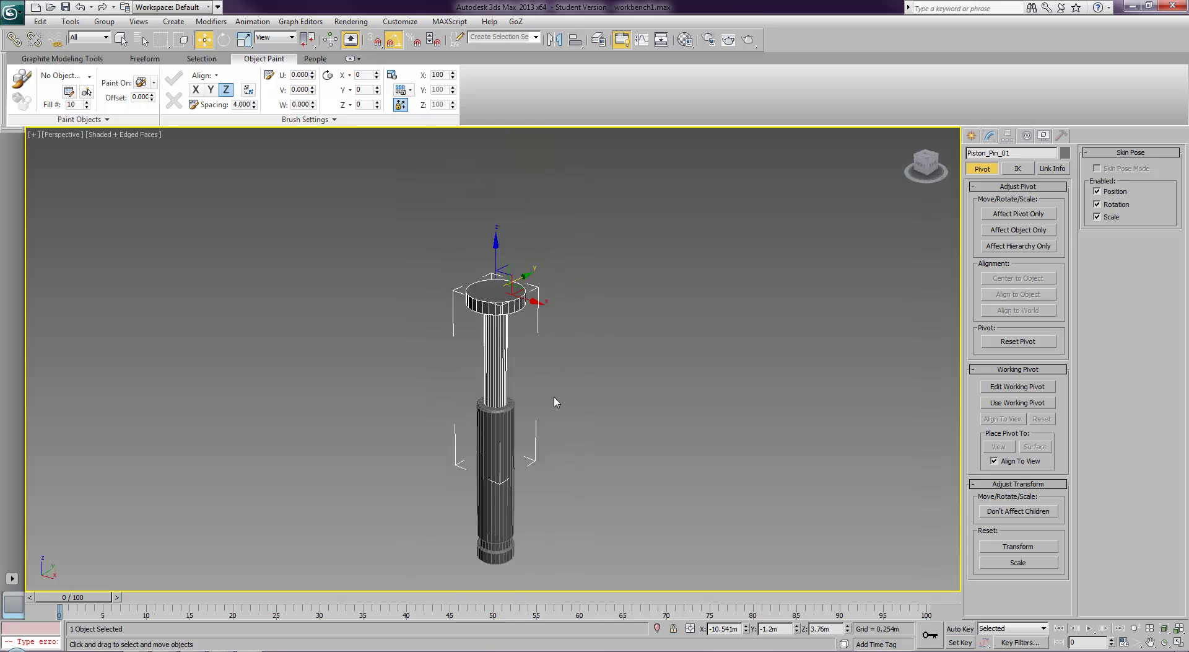
middle_click_drag(566, 372, 564, 376)
scroll(579, 377, "down", 2)
- Unhide all objects and clear the selection to view the piston among the other workbench parts
right_click(574, 369)
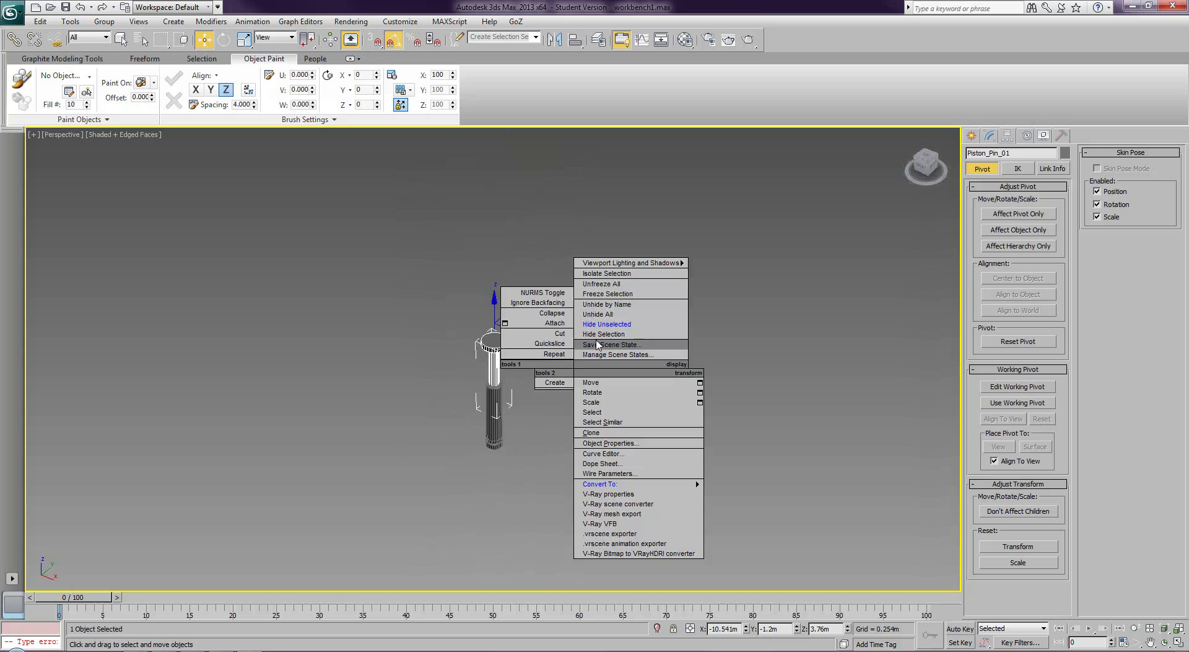
left_click(610, 315)
left_click(627, 353)
middle_click_drag(647, 394, 478, 194)
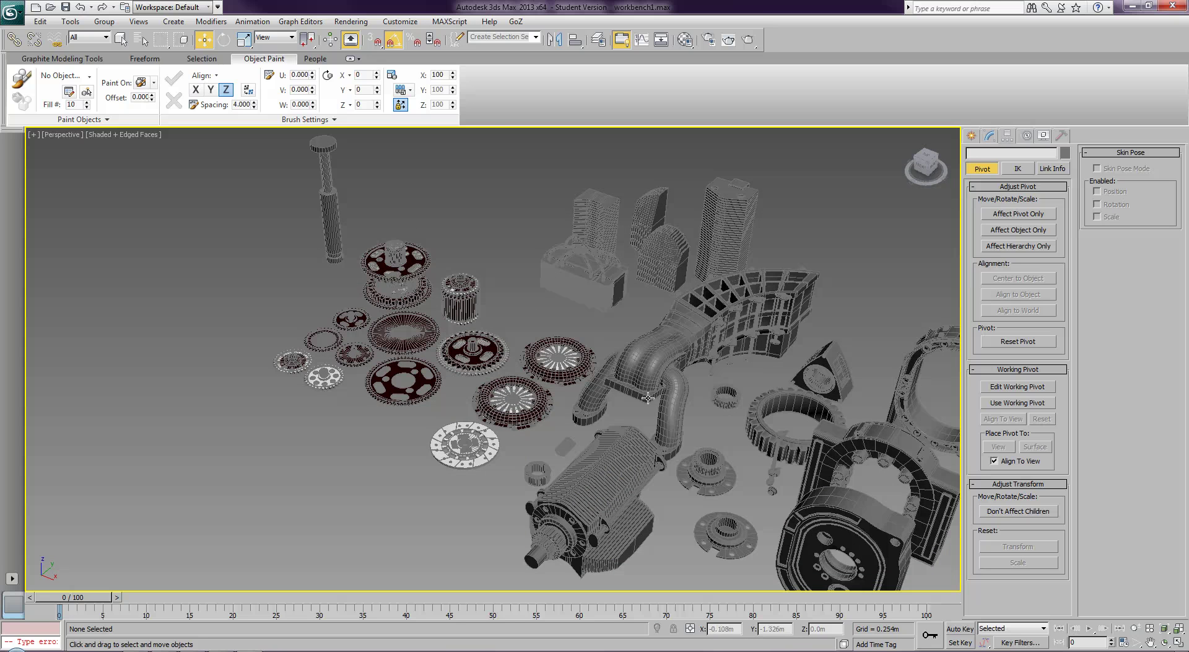
scroll(648, 398, "down", 3)
scroll(647, 398, "up", 4)
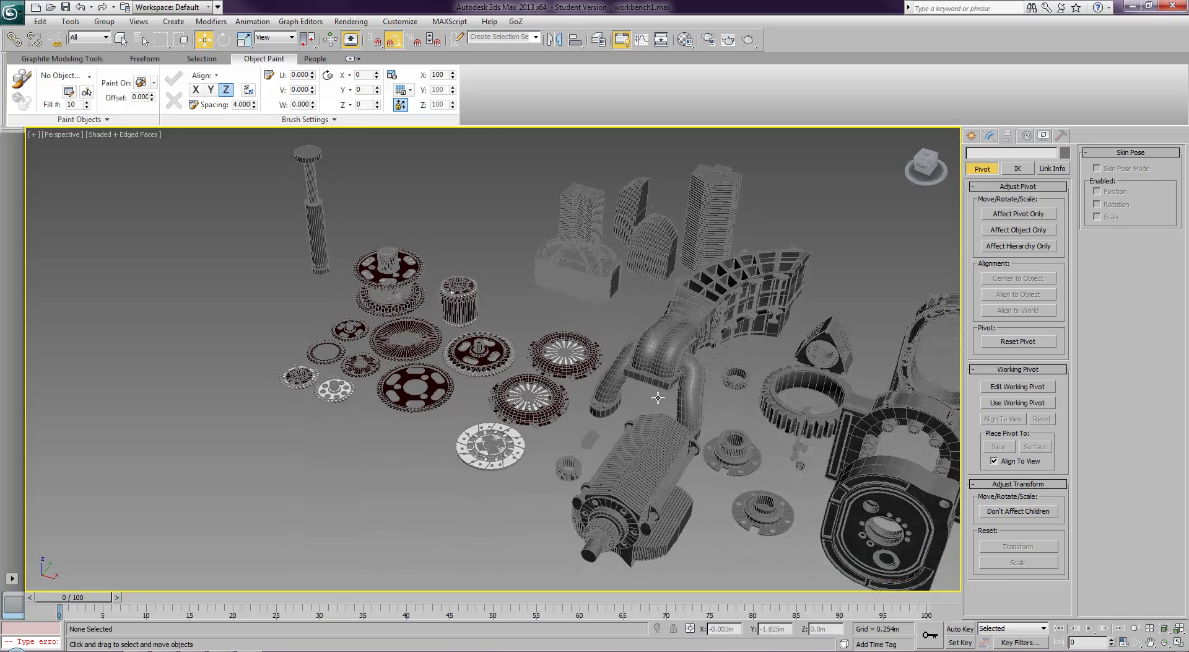
middle_click_drag(661, 398, 713, 384)
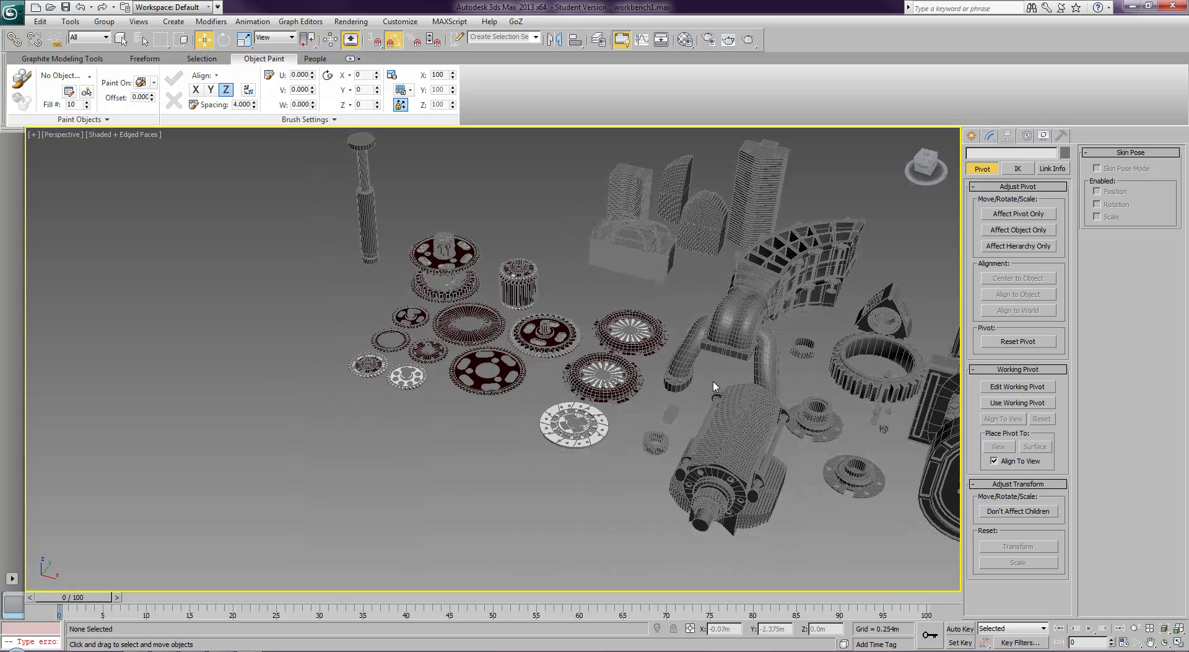
- Select the elements of the forked pipe model's body and foot to examine them, and leave element selection
left_click(692, 358)
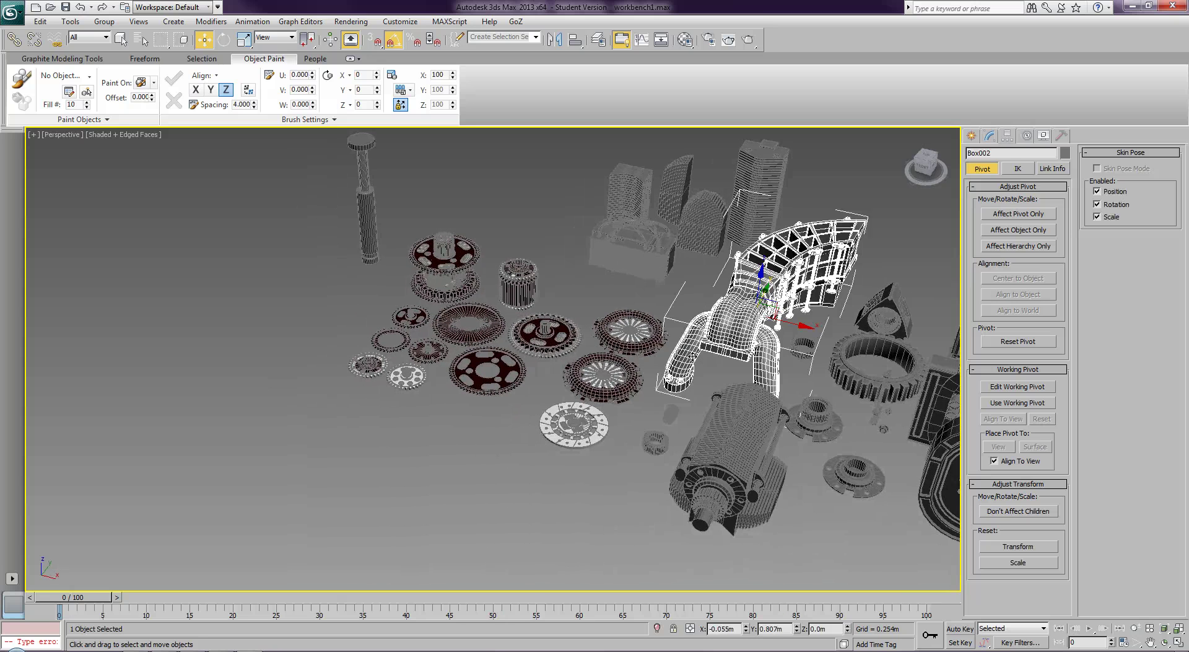
left_click(992, 135)
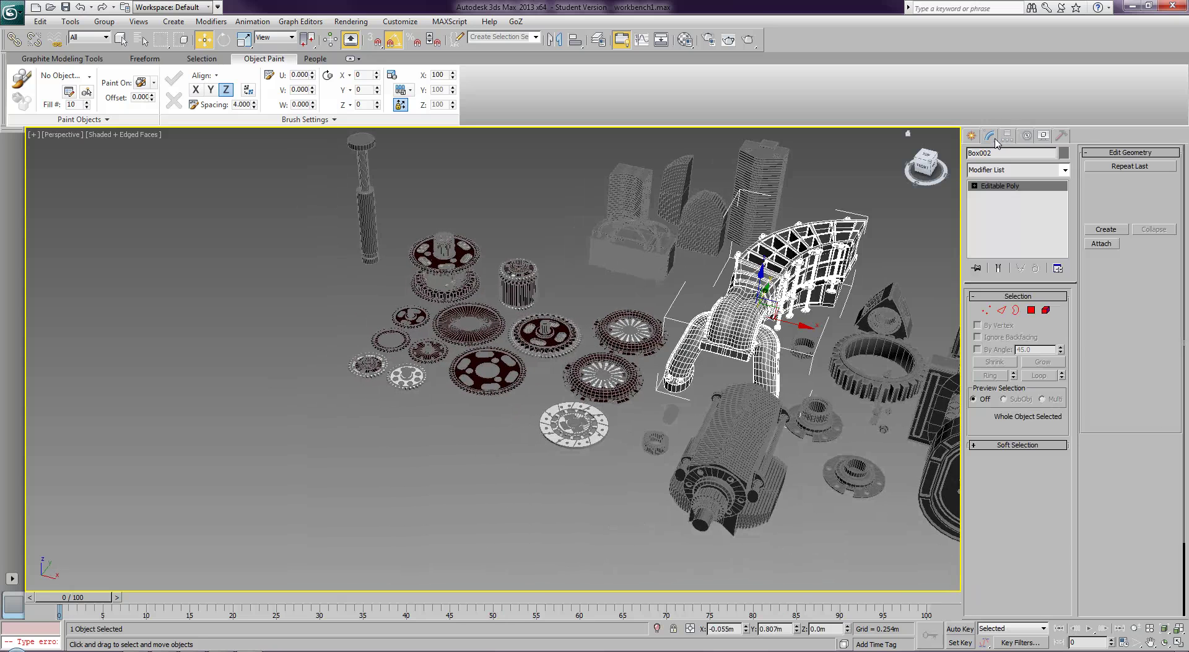
left_click(1046, 311)
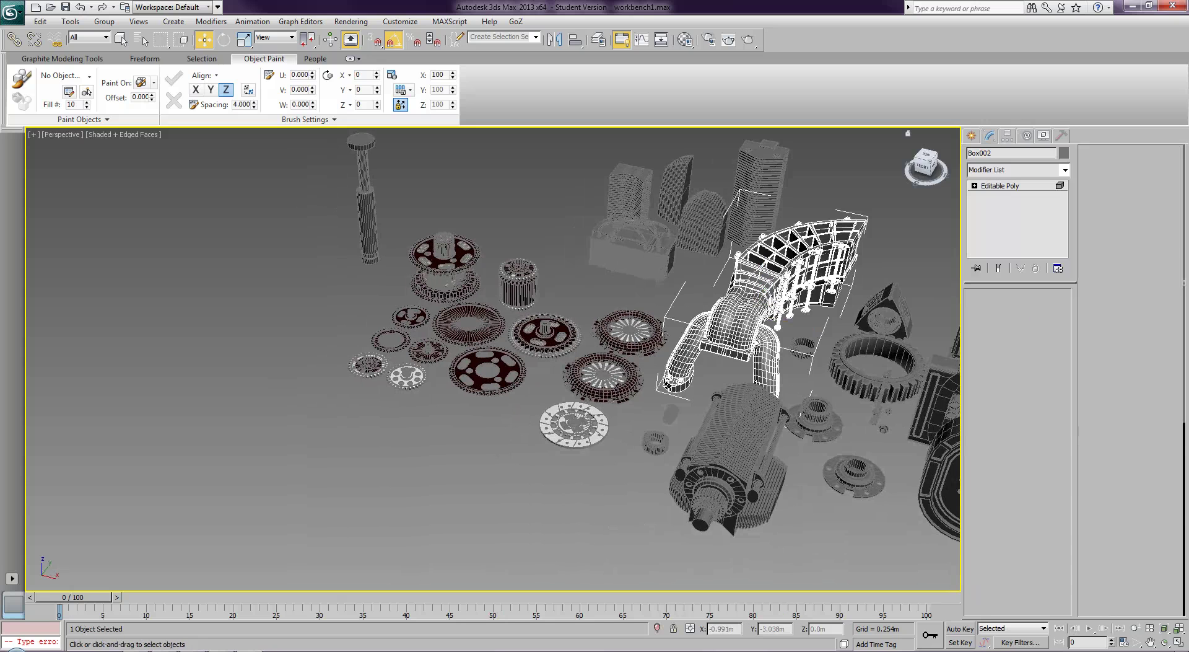
left_click(671, 386)
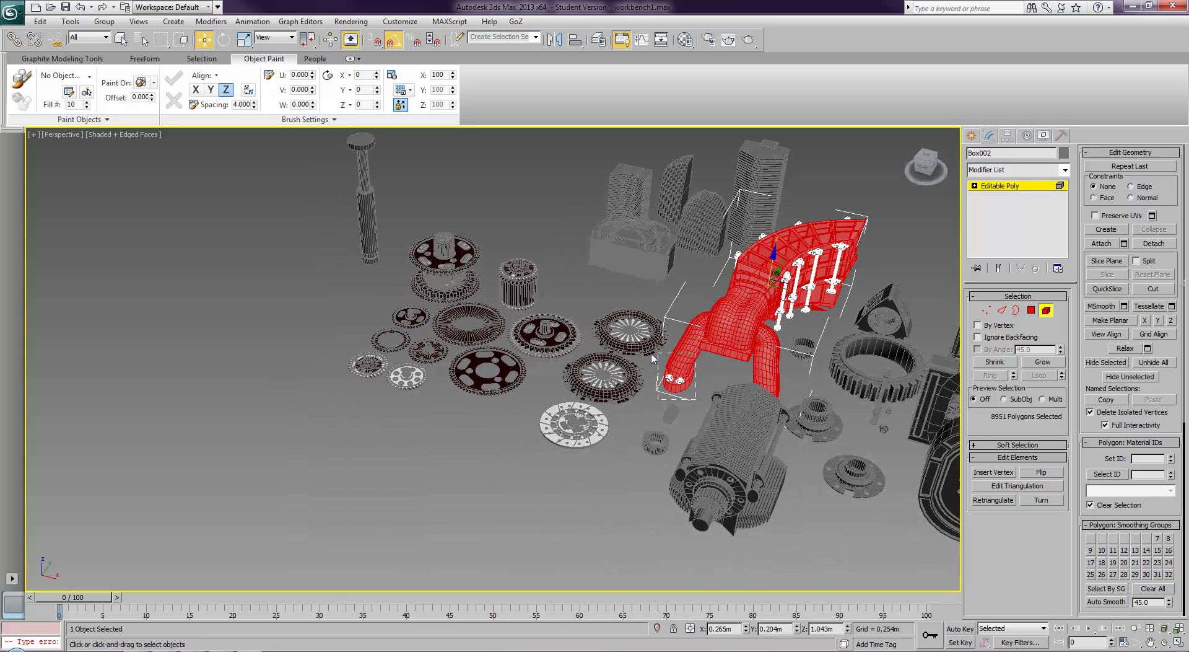
left_click_drag(659, 350, 659, 350, "ctrl")
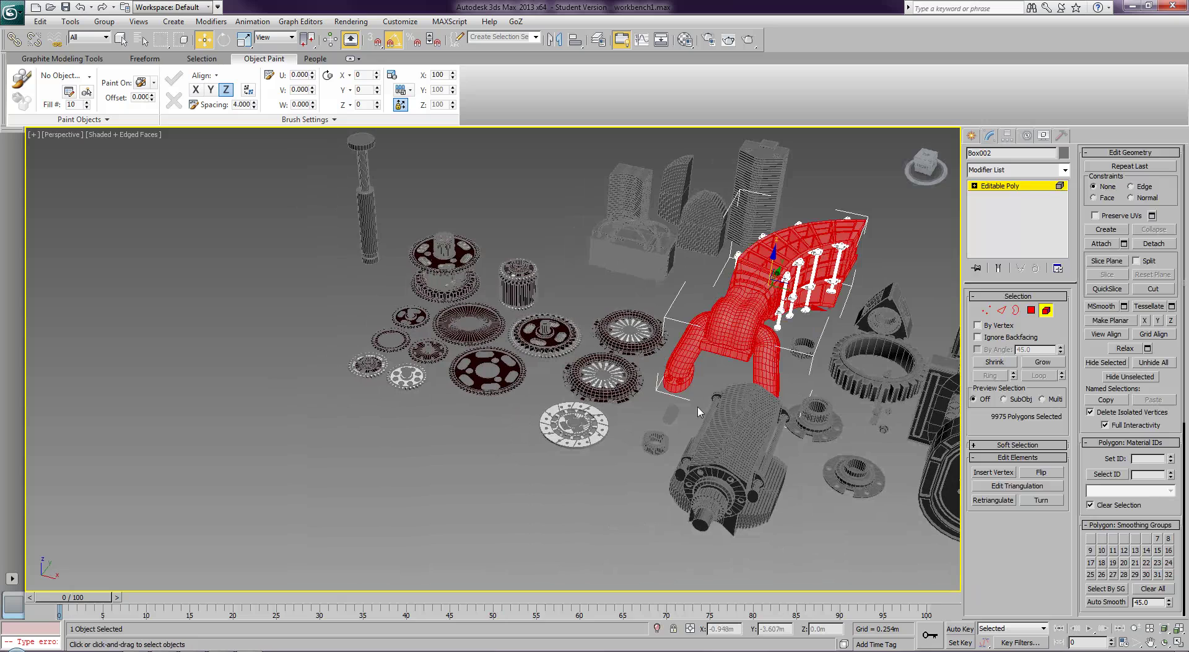
middle_click_drag(675, 404, 771, 371, "alt")
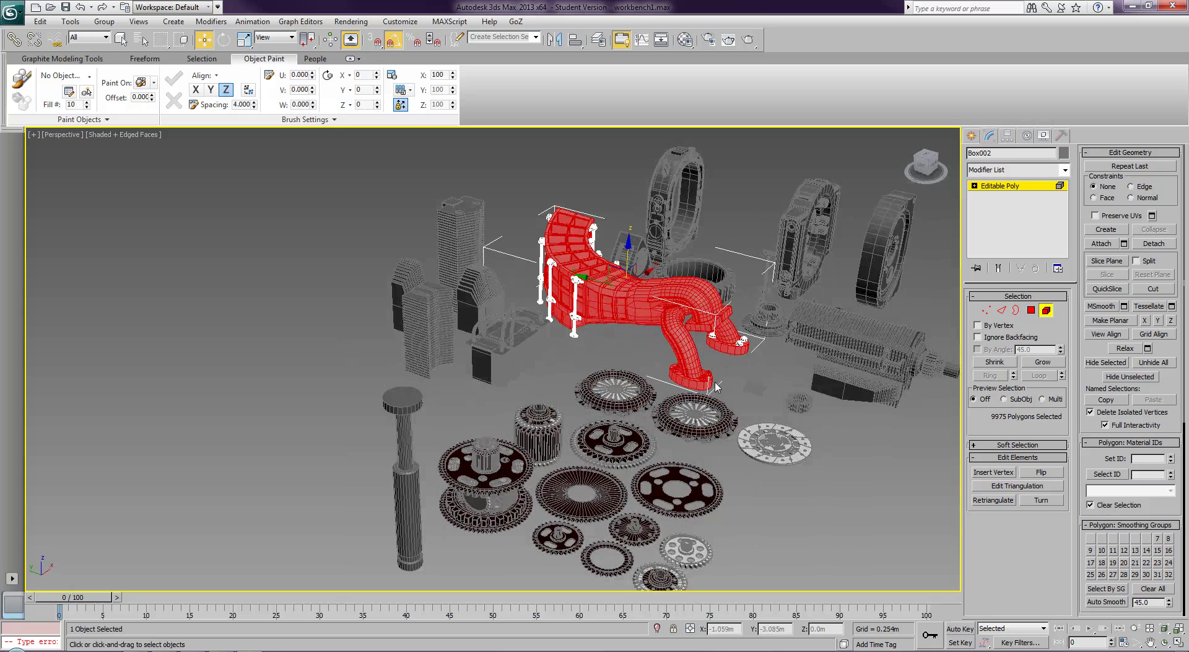
left_click(1046, 310)
middle_click_drag(771, 375, 753, 288)
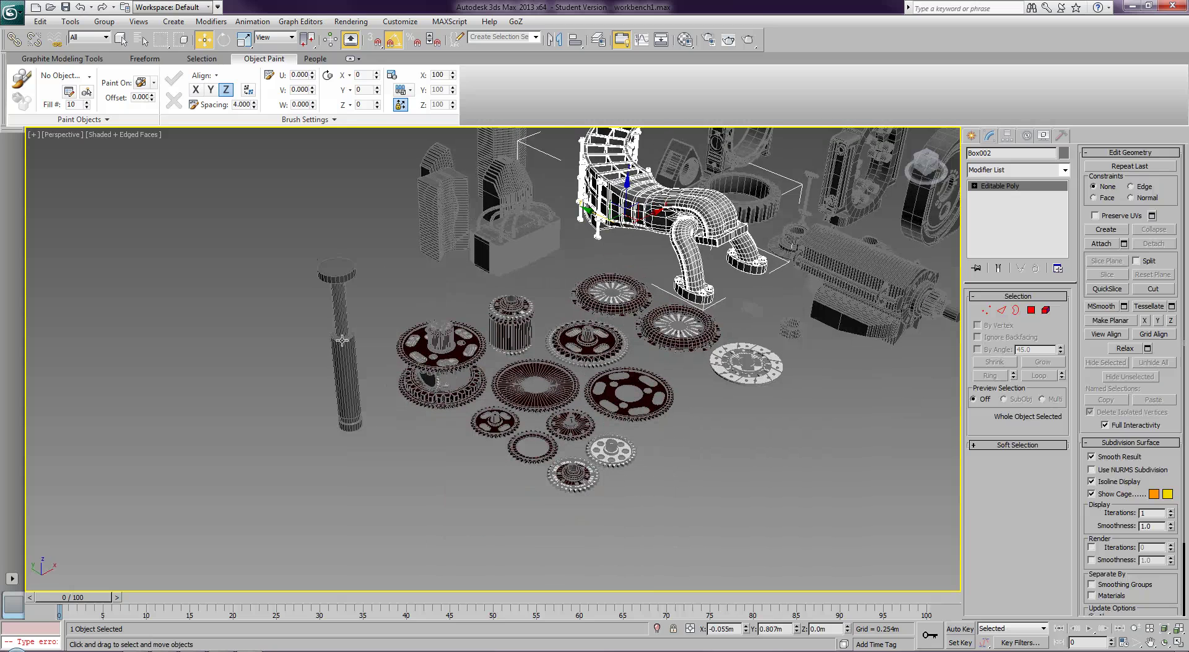
- Select both piston parts, hide every other object in the scene, and clear the selection
left_click_drag(352, 384, 350, 380)
right_click(349, 378)
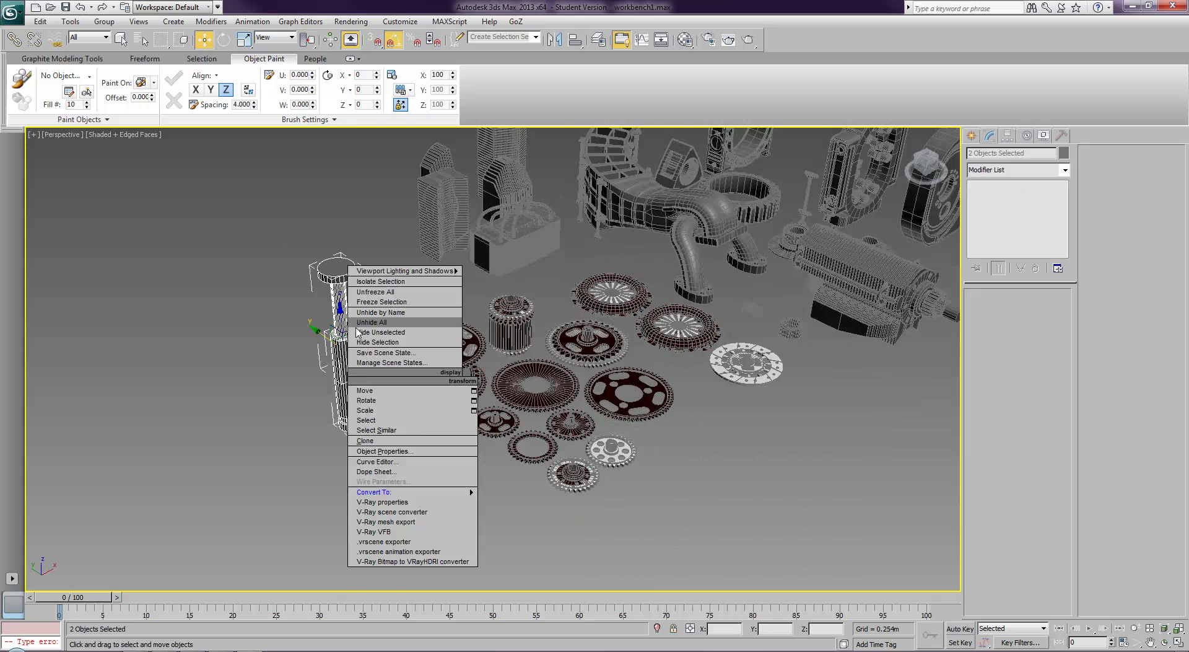
left_click(369, 342)
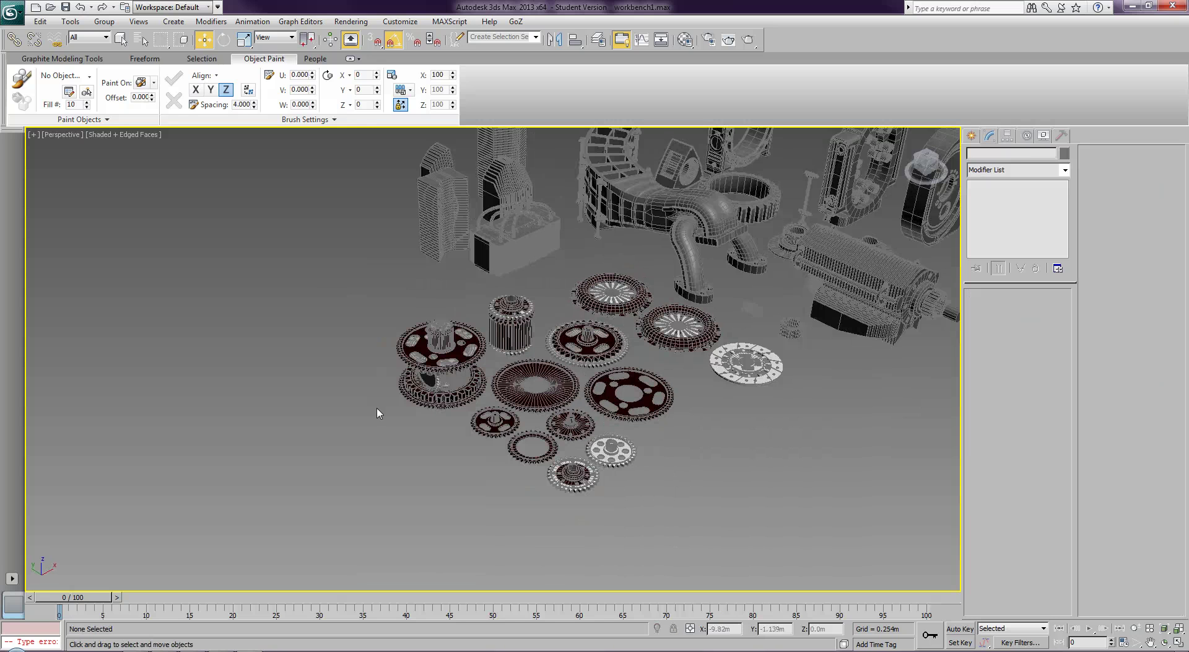
key("ctrl+z")
right_click(351, 375)
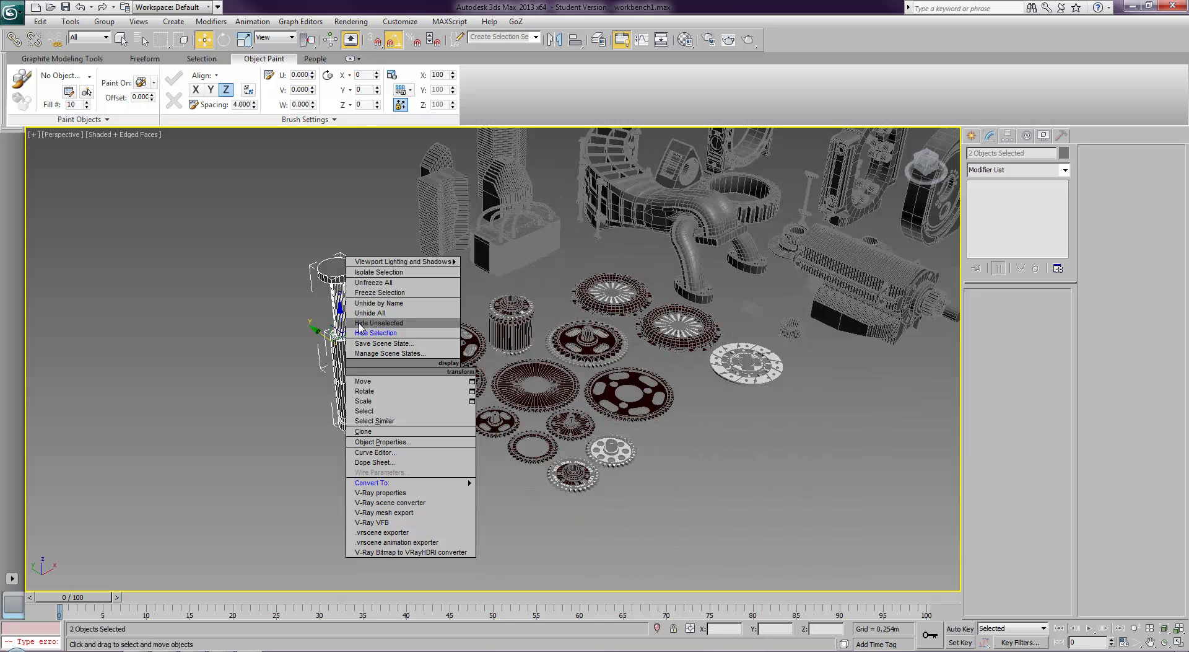
left_click(363, 333)
left_click(469, 421)
key("z")
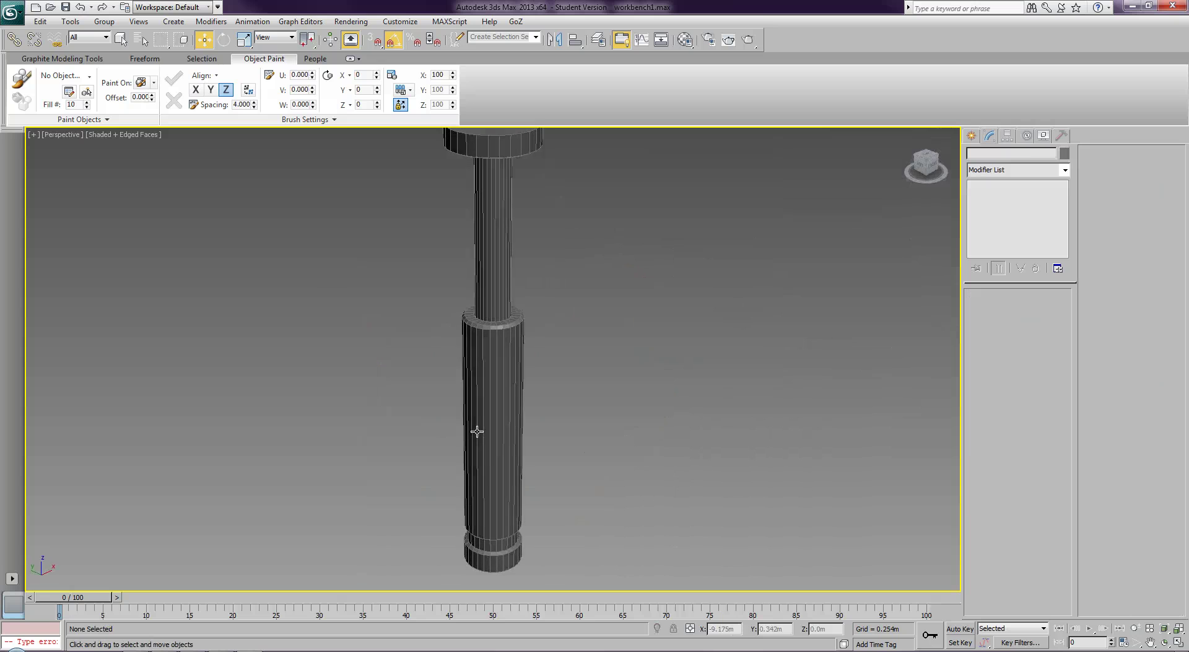
- Draw a box about 0.44 m long and 0.19 m wide beside the piston base's foot and convert it to Editable Poly
middle_click_drag(484, 478, 585, 367)
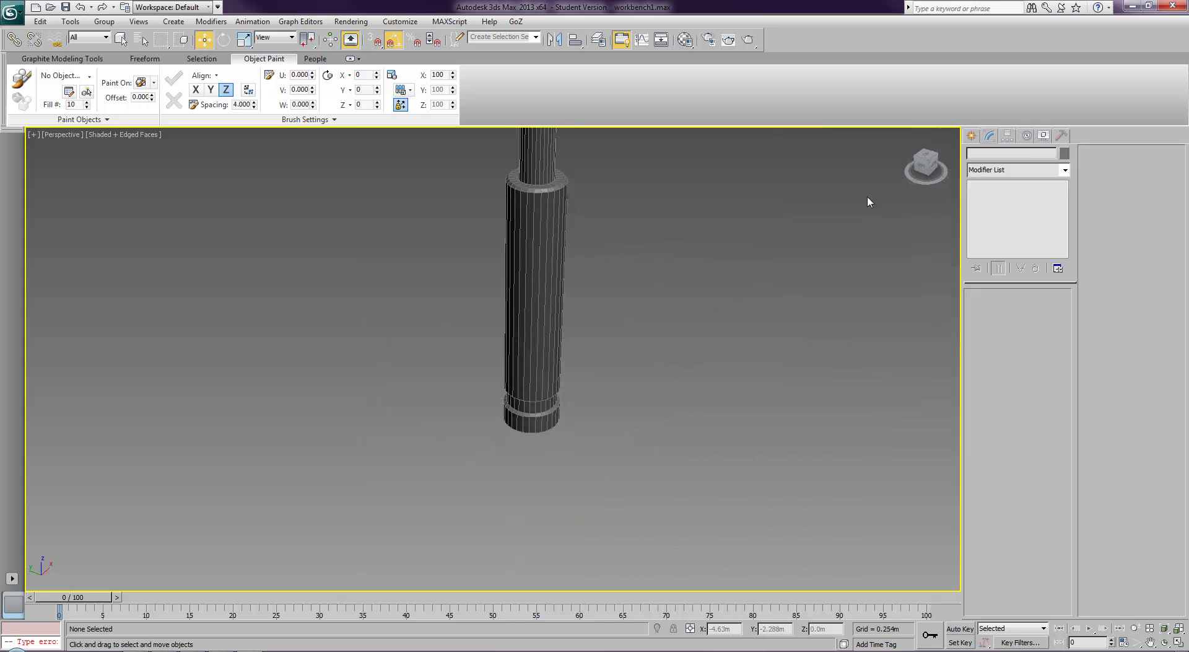
left_click(972, 135)
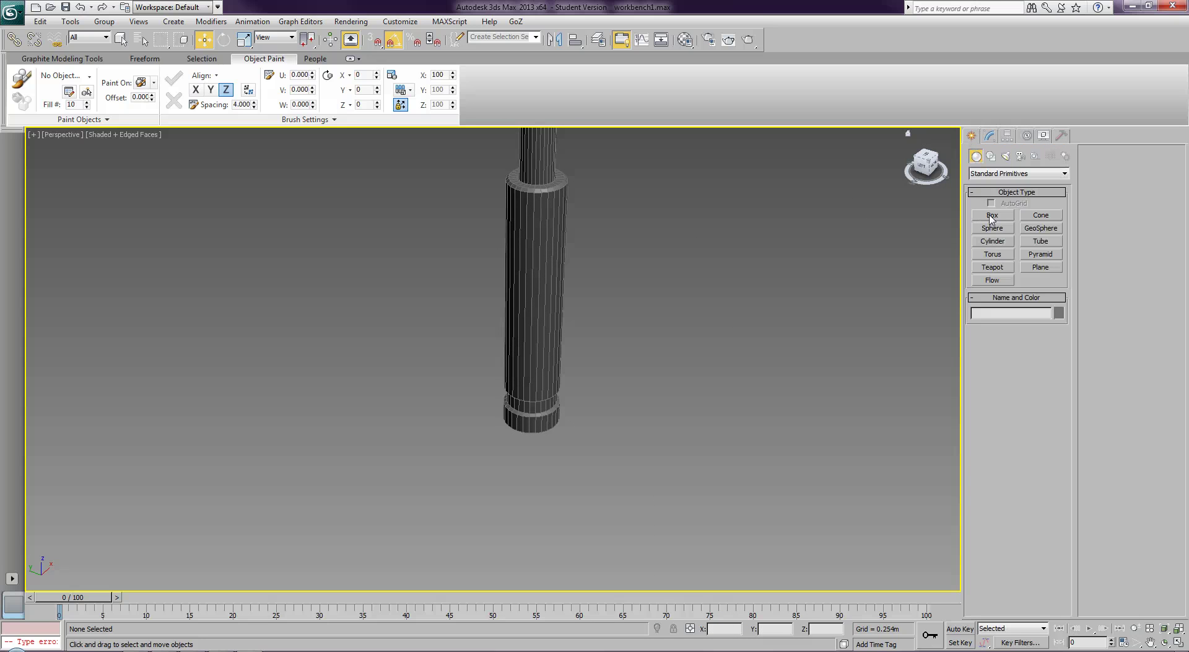
left_click(997, 216)
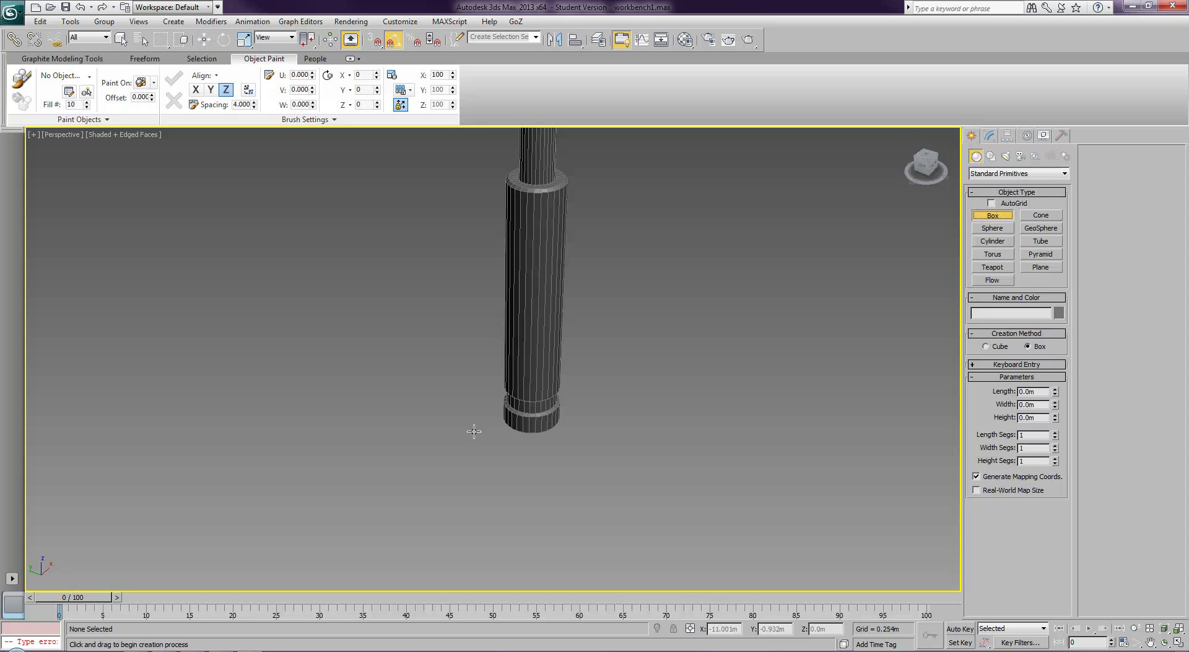
left_click_drag(466, 441, 497, 469)
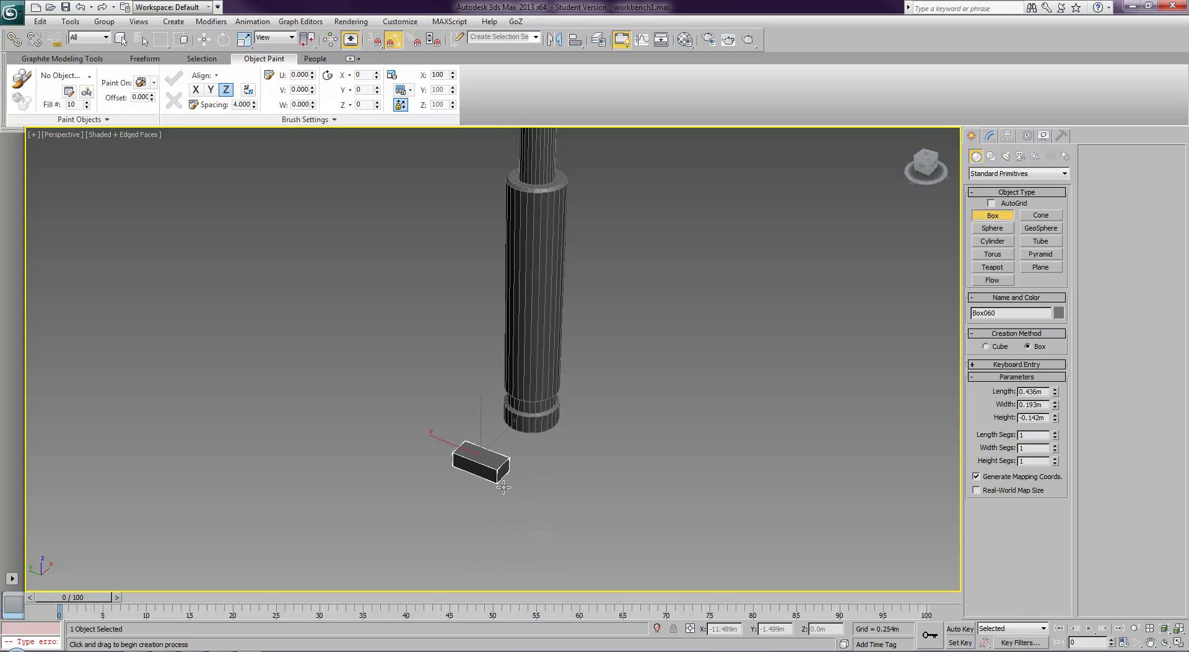
left_click(504, 492)
key("w")
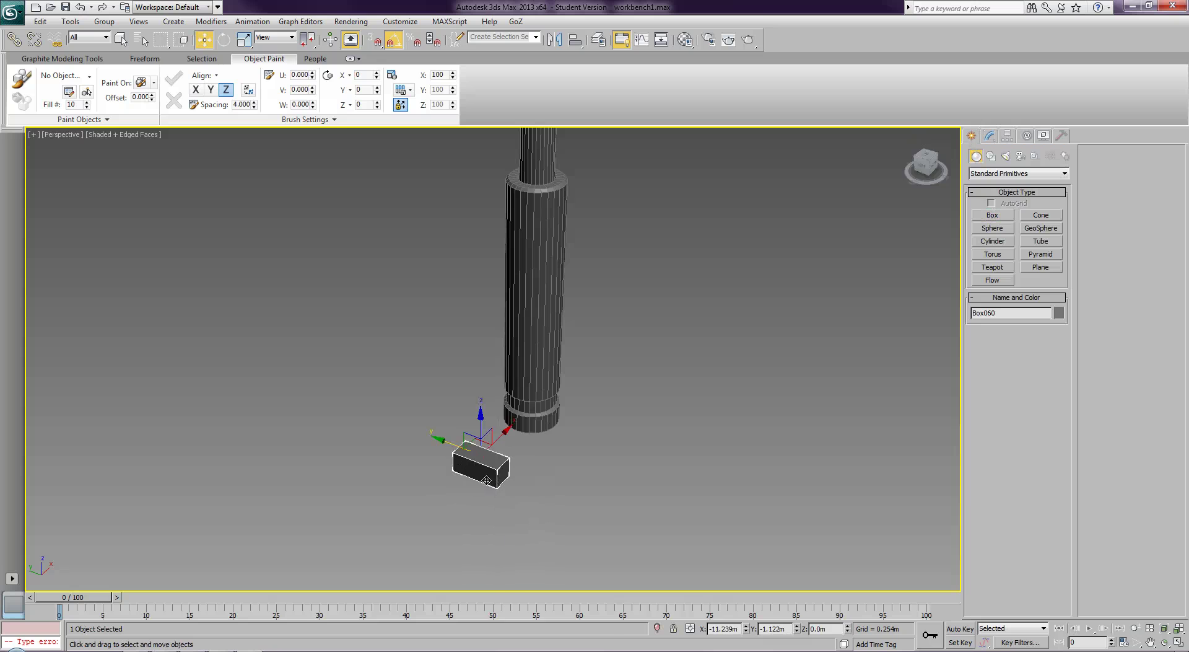
right_click(487, 480)
mouse_move(506, 579)
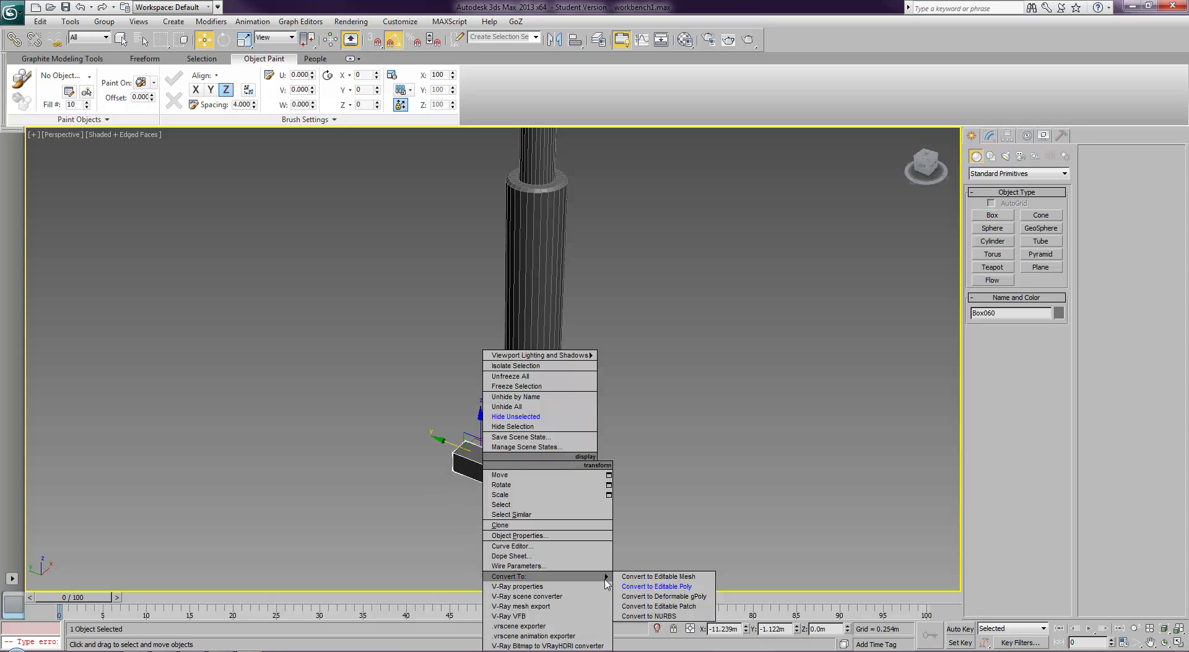
left_click(636, 586)
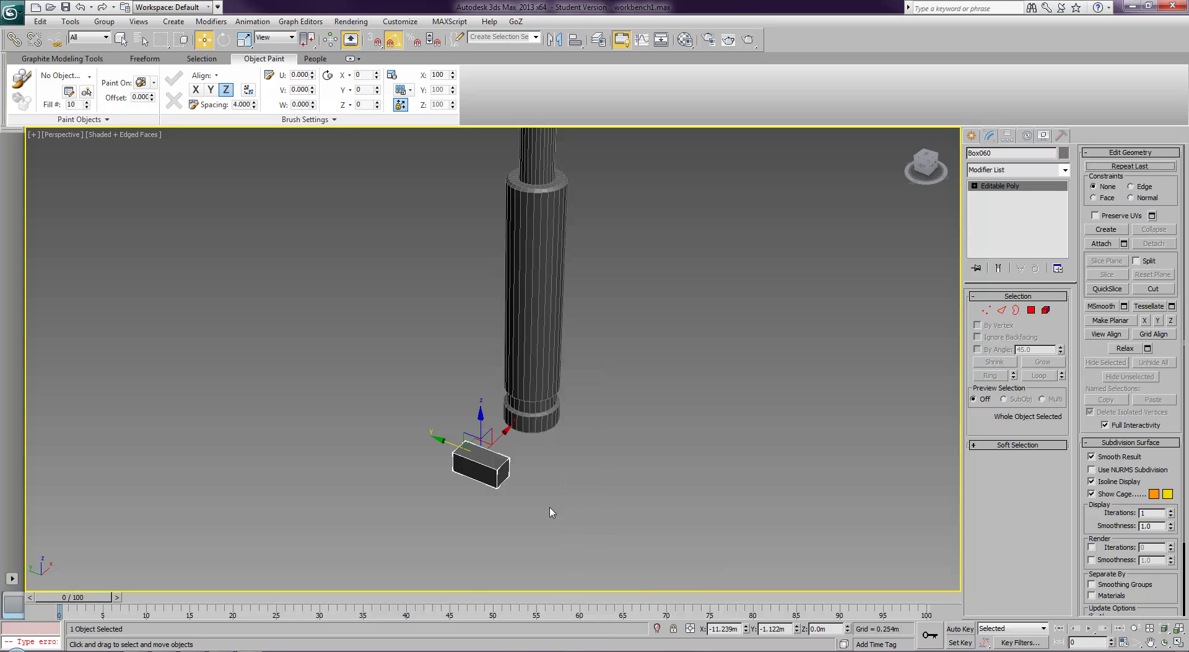
- In the left view, centre the box under the piston base and lower it about 0.23 m below the foot
key("z")
scroll(544, 483, "down", 5)
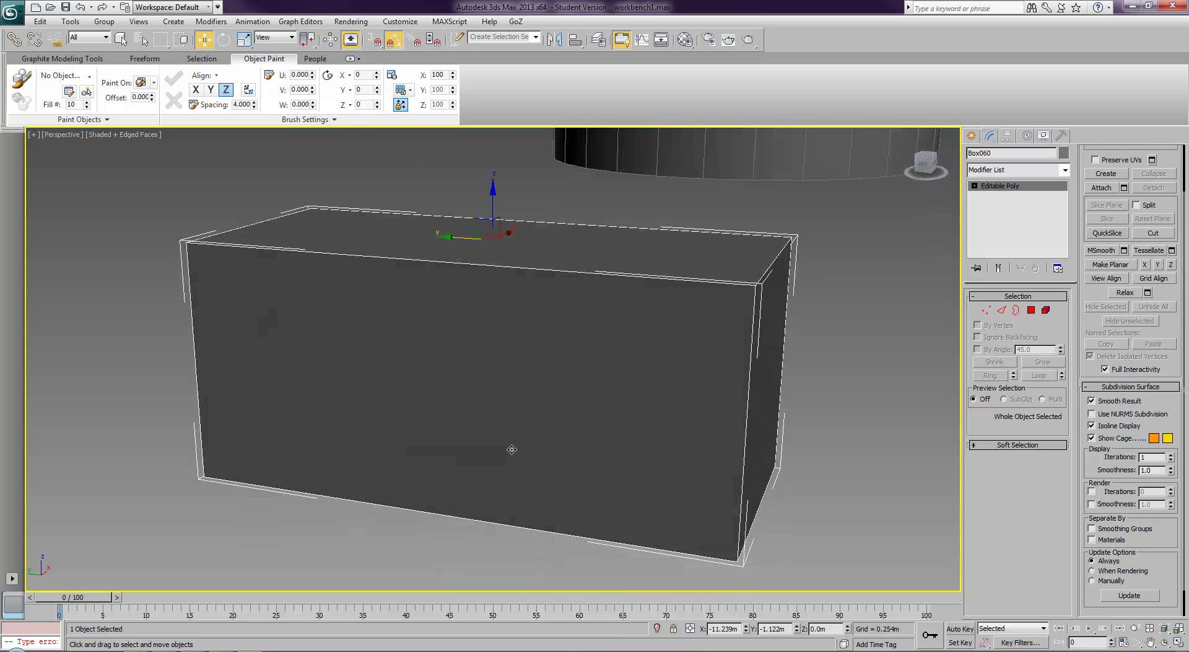
middle_click_drag(527, 421, 516, 382, "alt")
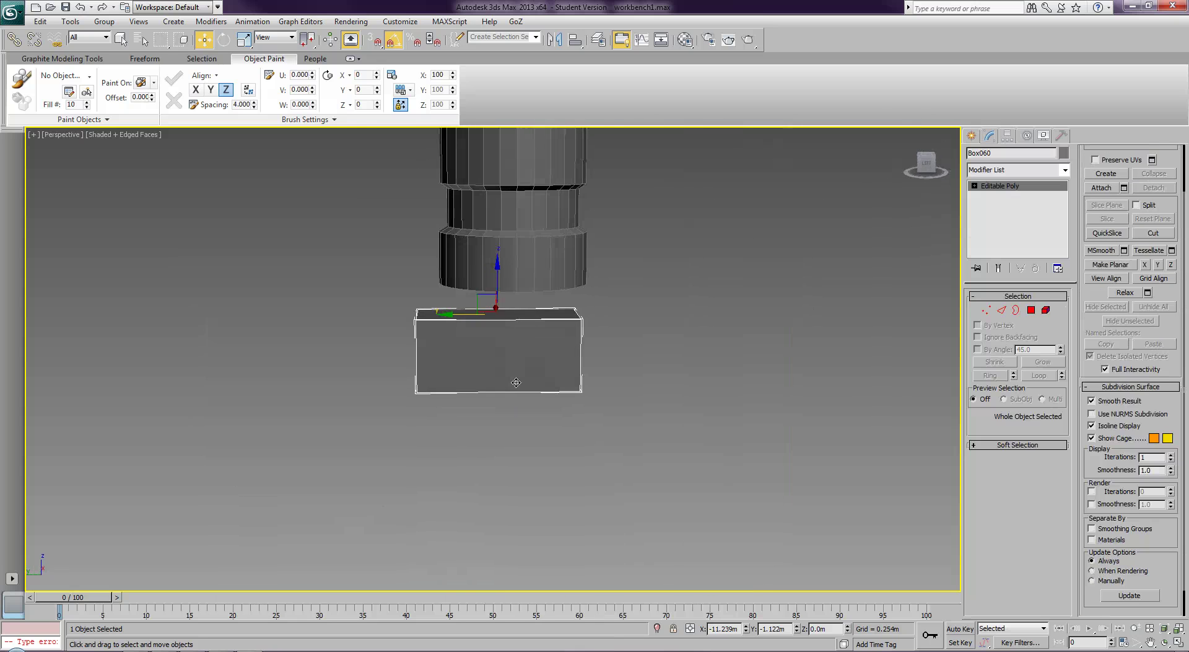
key("l")
key("z")
scroll(474, 387, "down", 5)
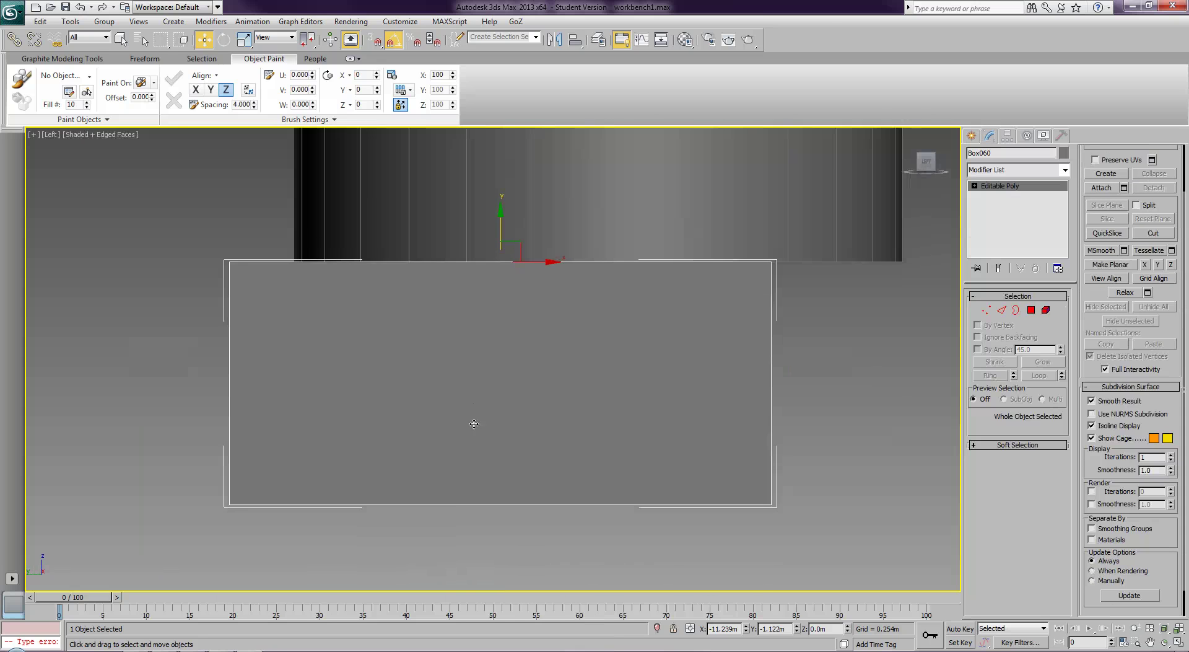
left_click_drag(556, 311, 566, 303)
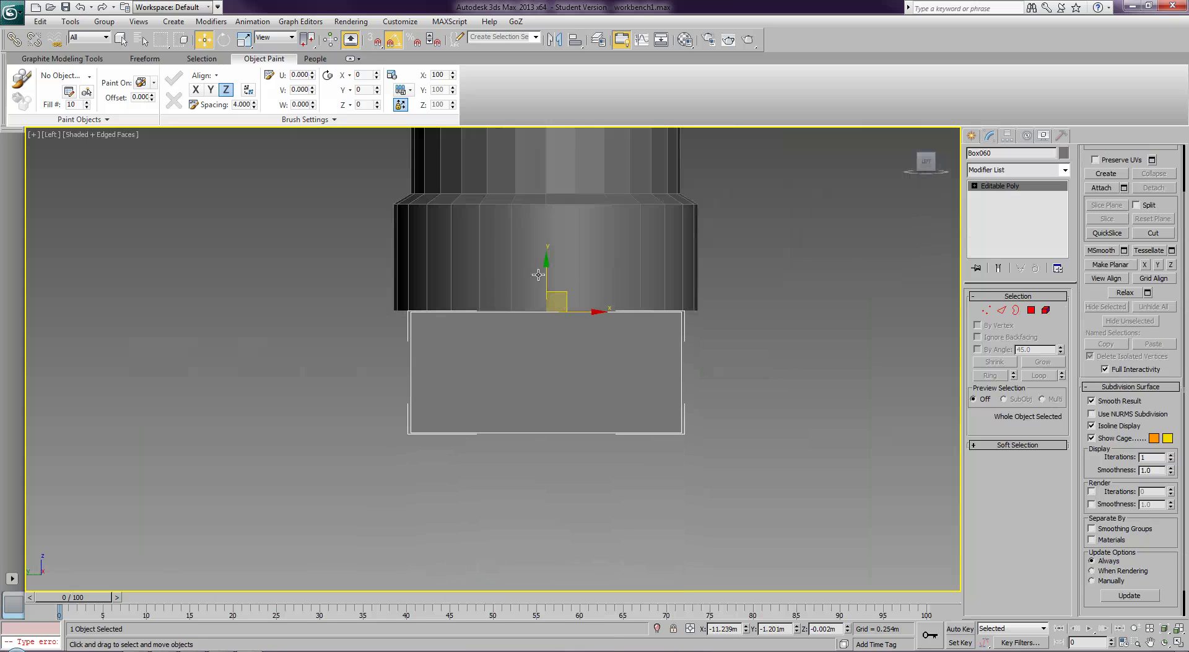
left_click_drag(546, 270, 548, 411)
- In the front view, move the box about 0.7 m along X so it sits directly beneath the piston base
key("p")
key("z")
scroll(547, 409, "down", 5)
middle_click_drag(507, 401, 581, 399, "alt")
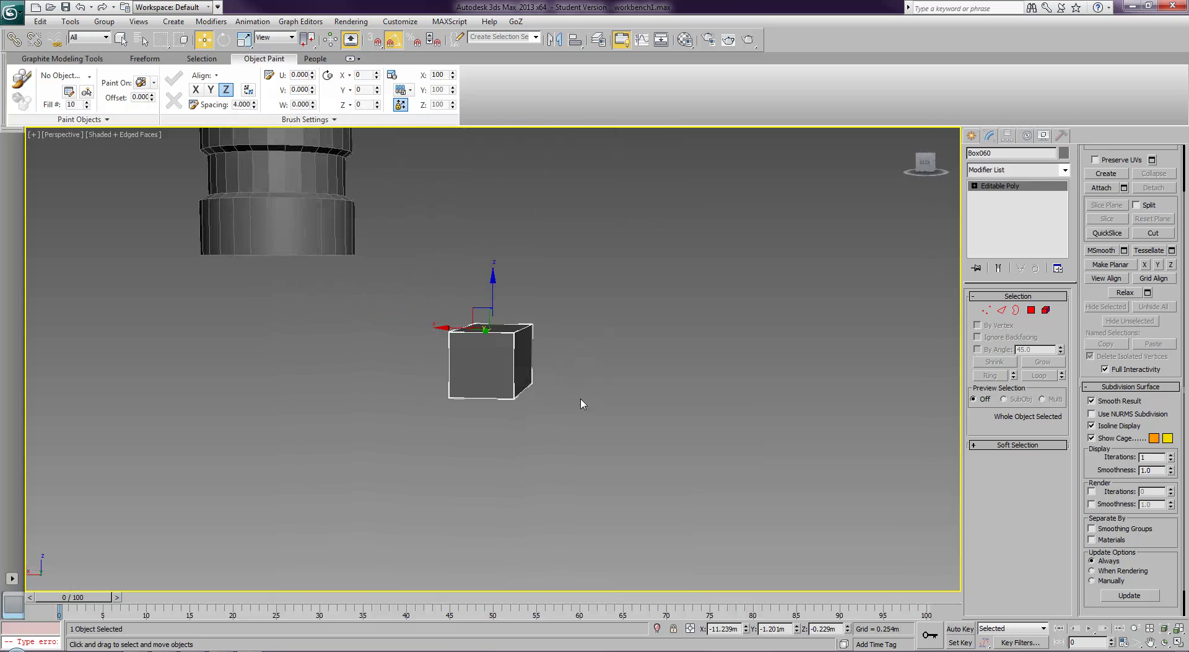
key("f")
key("z")
scroll(573, 395, "down", 6)
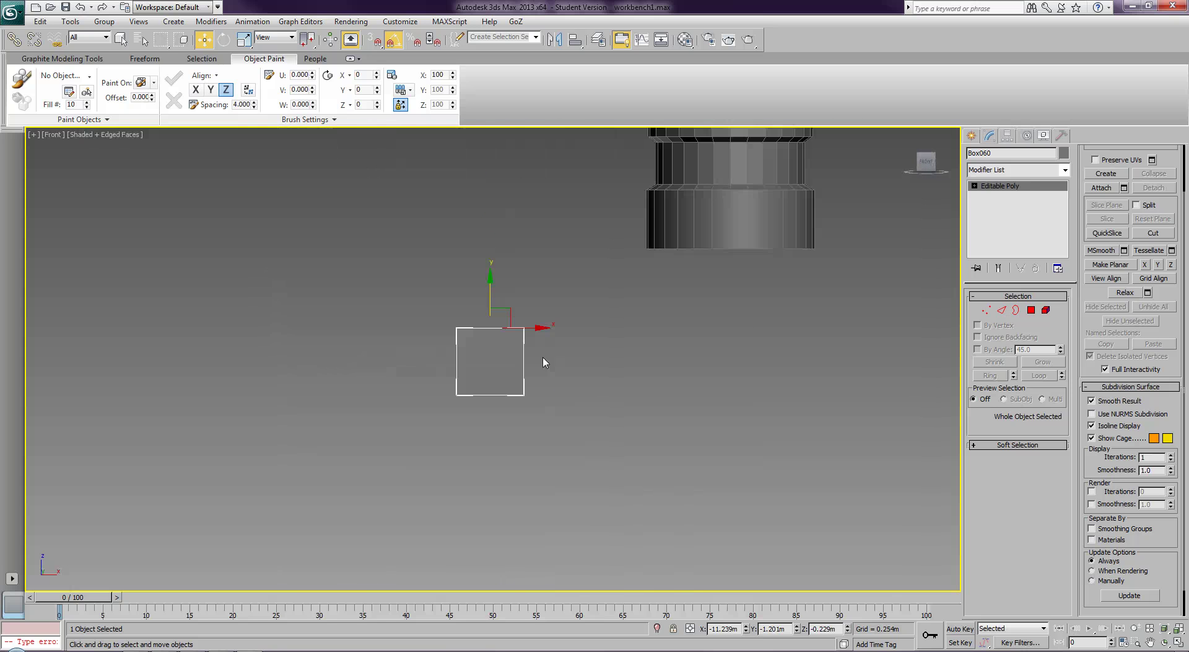
left_click_drag(540, 331, 781, 314)
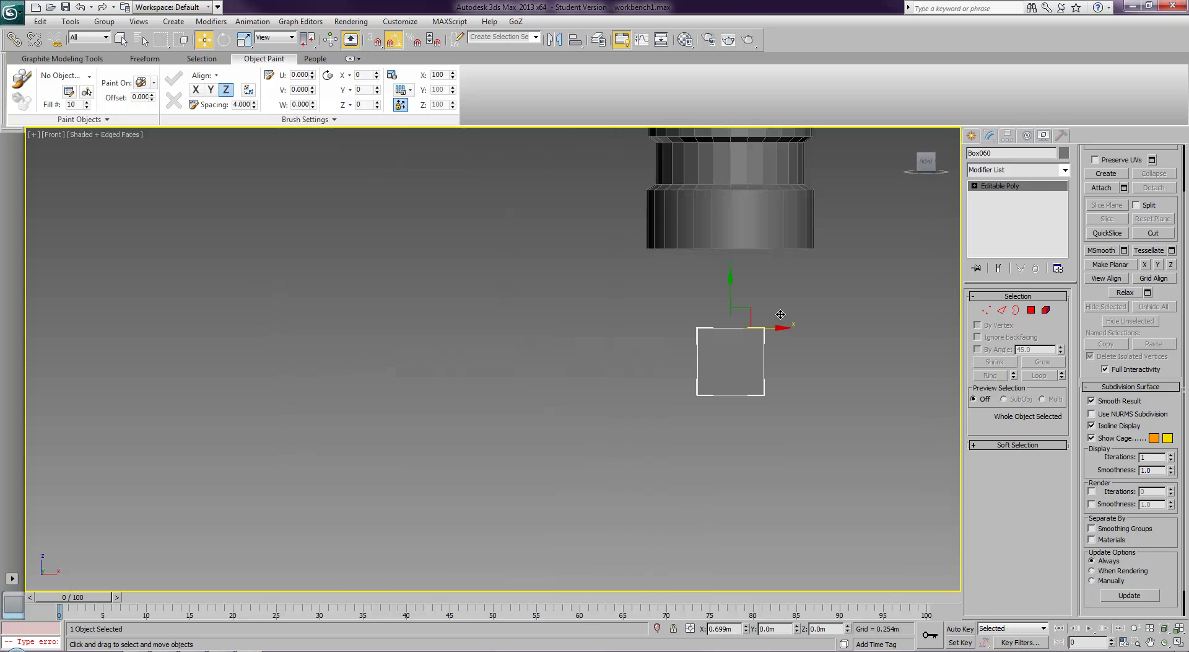
- Select the box's four lengthwise edges and connect them with an edge loop around its middle
key("p")
key("z")
mouse_move(509, 387)
middle_mouse_down("alt")
mouse_move(548, 418)
mouse_move(566, 405)
mouse_move(492, 386)
mouse_move(530, 390)
mouse_move(520, 388)
middle_mouse_up("alt")
scroll(549, 418, "up", 3)
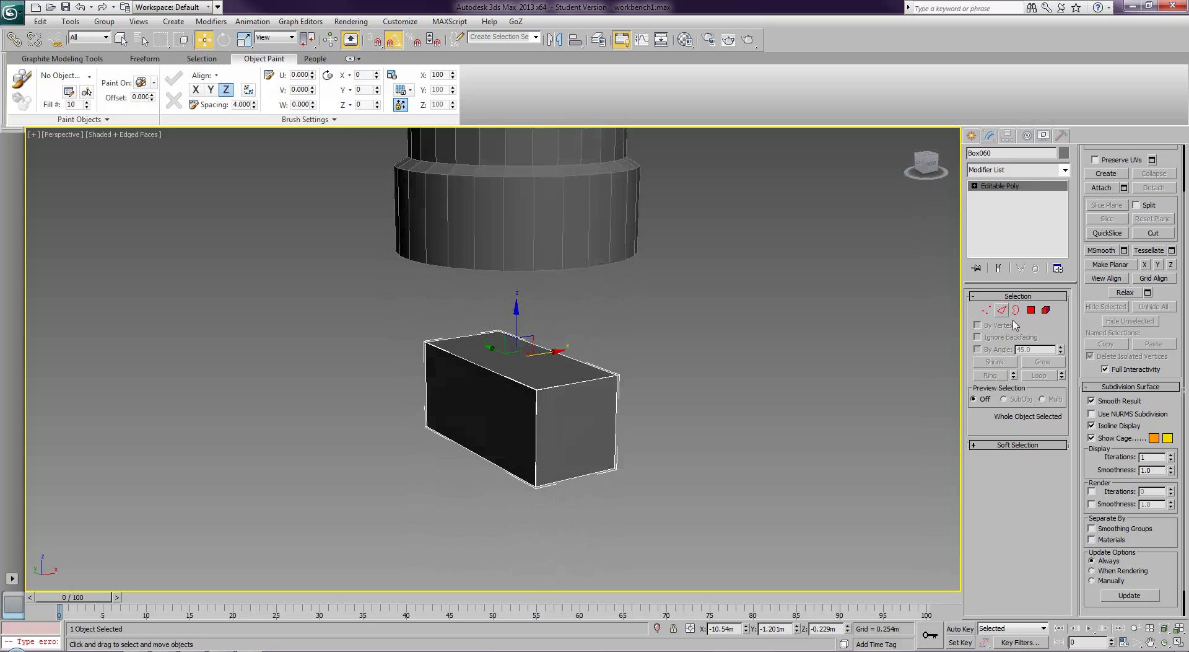
left_click(1004, 312)
middle_click_drag(558, 427, 638, 411, "alt")
left_click_drag(531, 318, 579, 464)
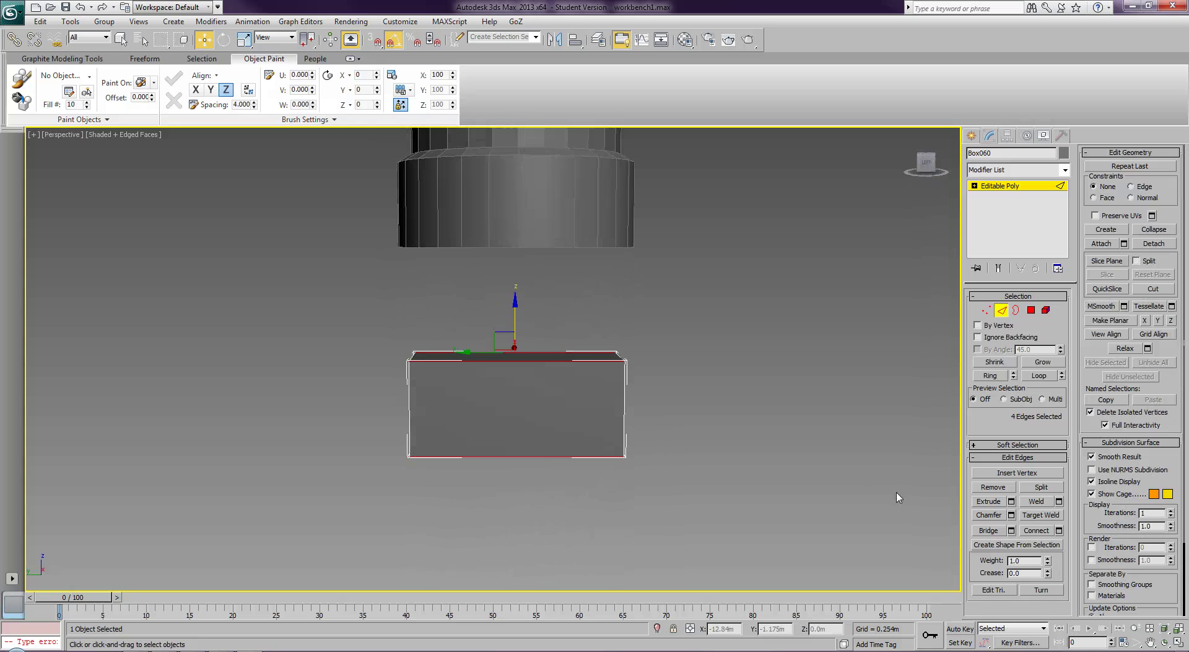
left_click(1038, 530)
middle_click_drag(770, 438, 770, 440, "alt")
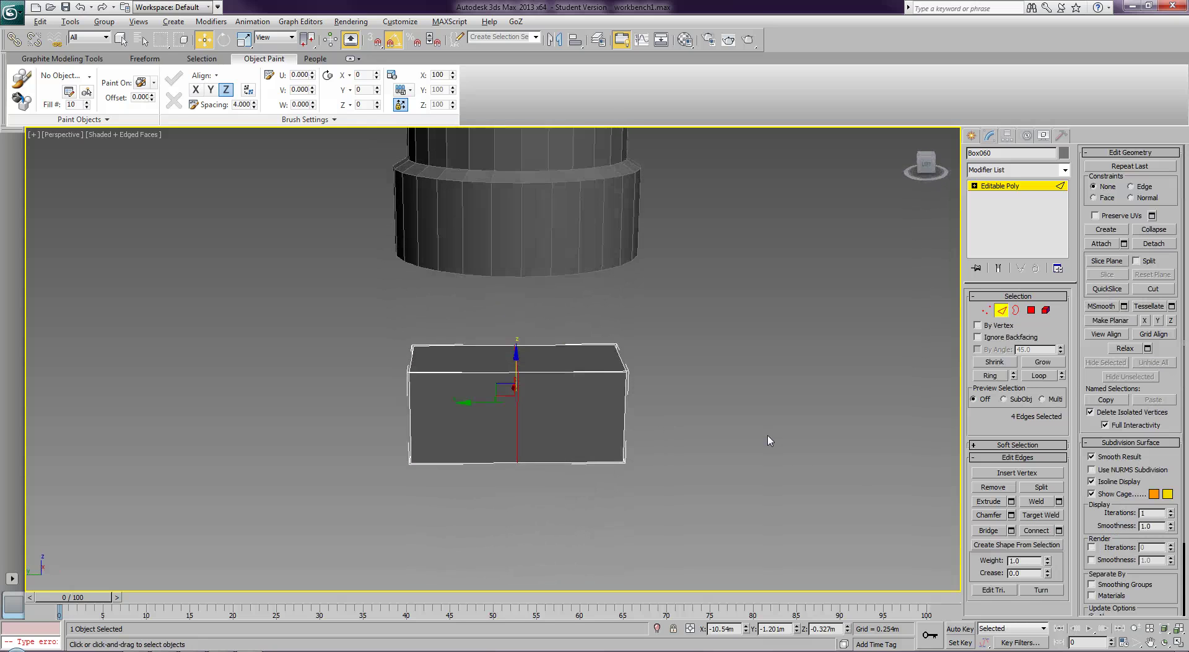
- Chamfer the box's middle edge loop into two loops, then connect the edge ring between them with a new centre loop
left_click(989, 516)
mouse_move(515, 423)
left_mouse_down()
mouse_move(514, 402)
mouse_move(514, 412)
left_mouse_up()
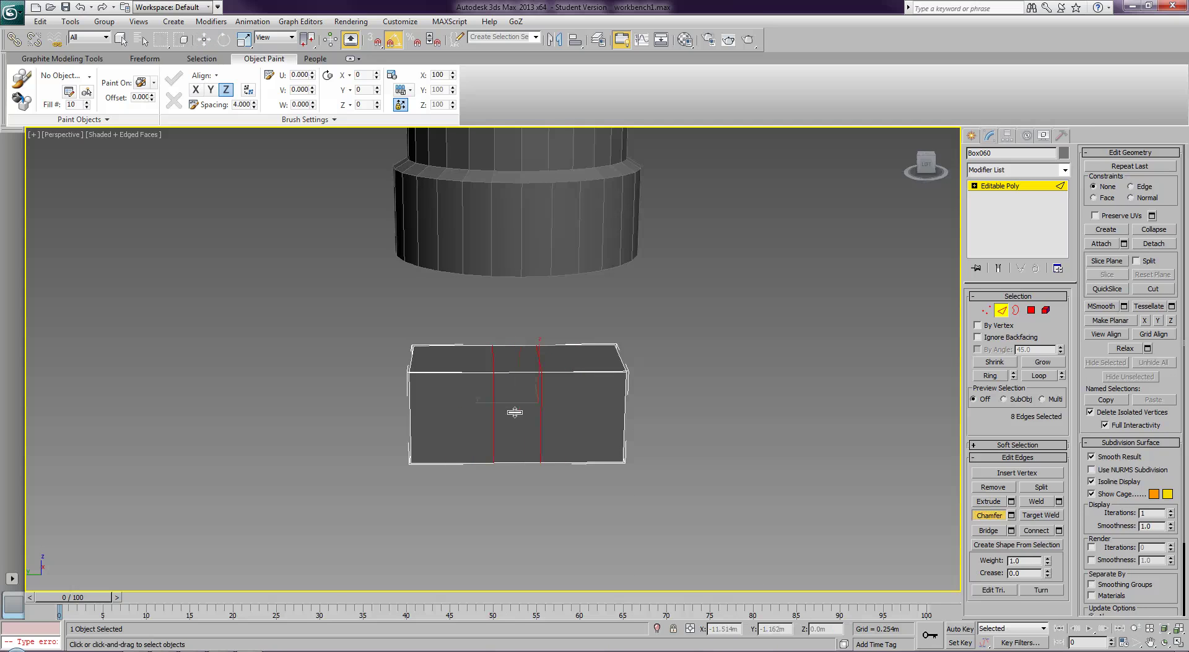
left_click(526, 372)
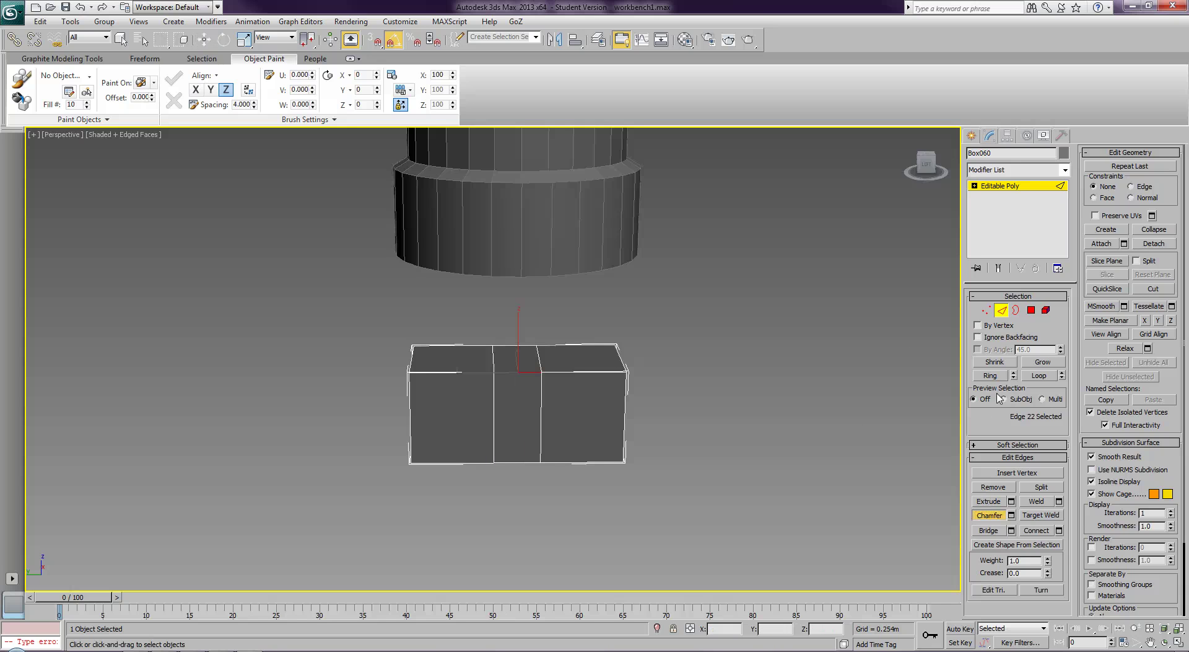
left_click(990, 376)
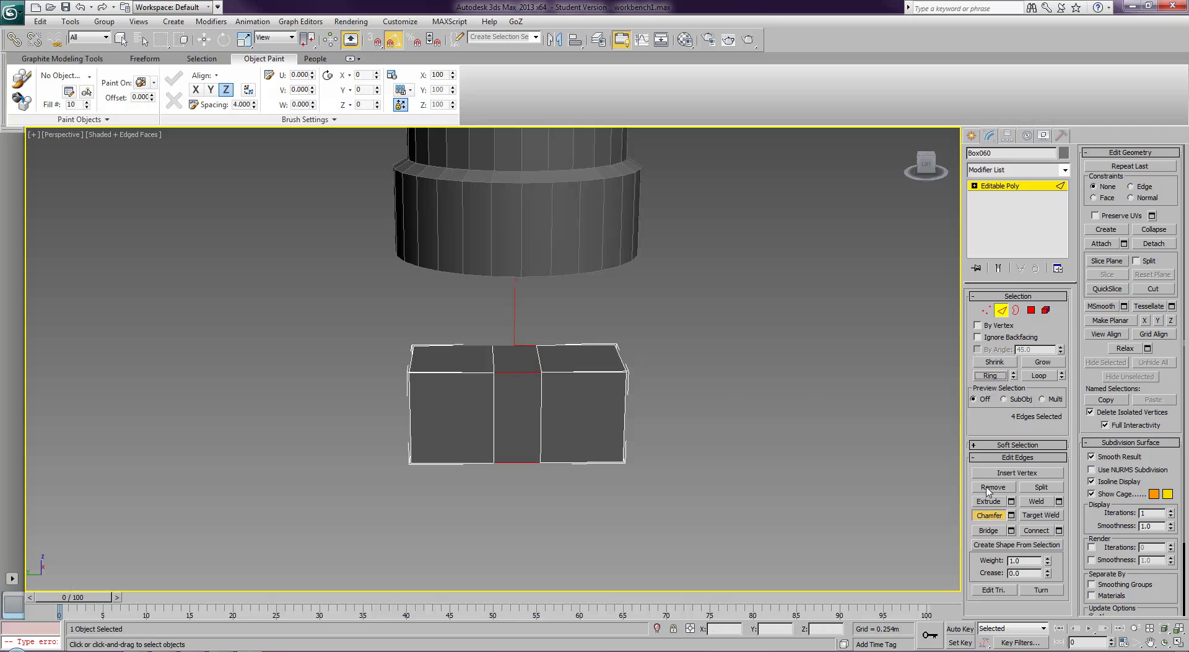
left_click(1033, 528)
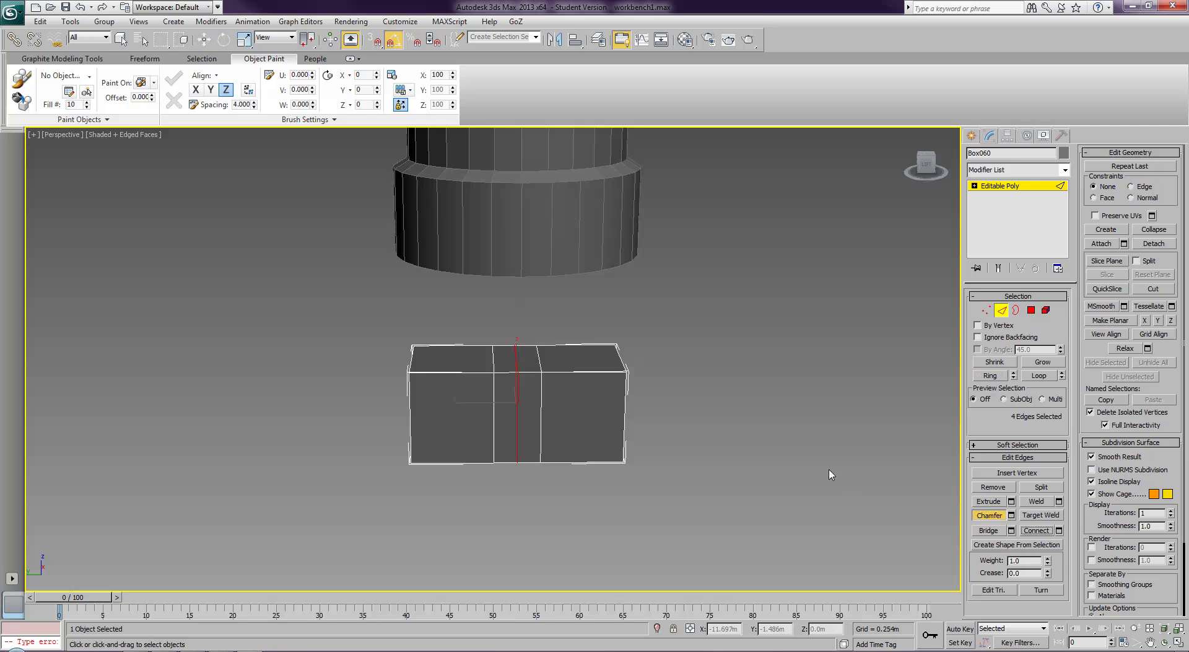
- Delete the large top polygon at one end of the box, outside the narrow centre strips
left_click(1031, 310)
middle_click_drag(784, 399, 719, 409, "alt")
left_click(605, 389)
key("Delete")
- Hinge the opposite large top polygon 180 degrees about the box's central top edge
left_click(486, 351)
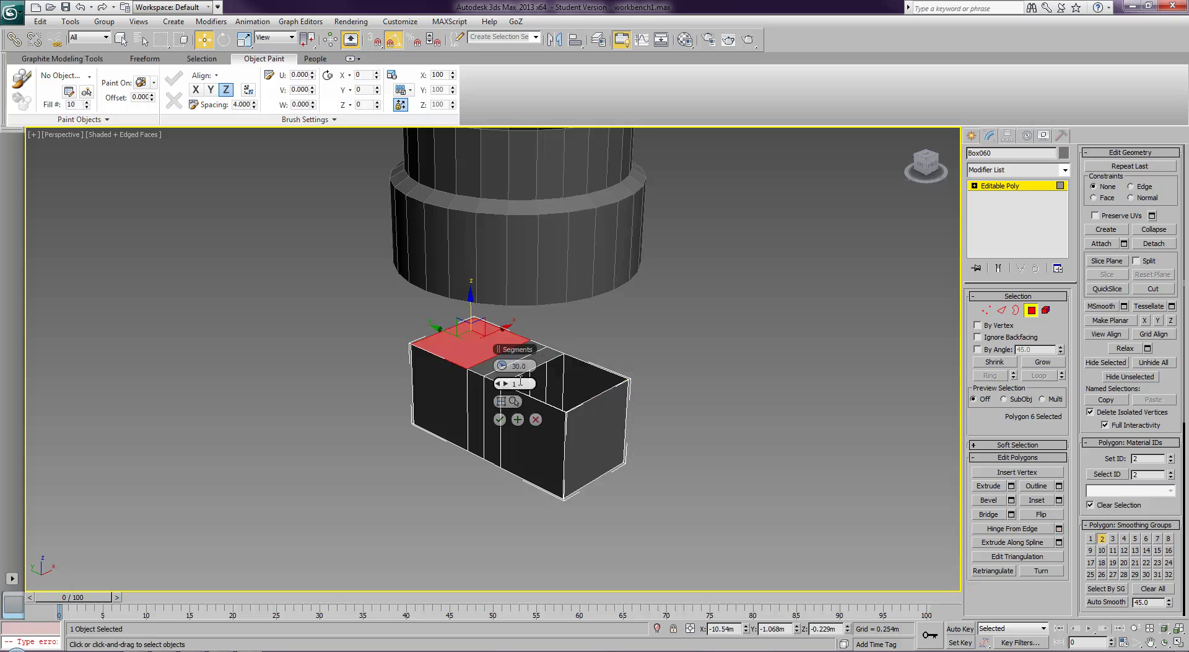
left_click_drag(509, 350, 277, 354)
left_click(275, 402)
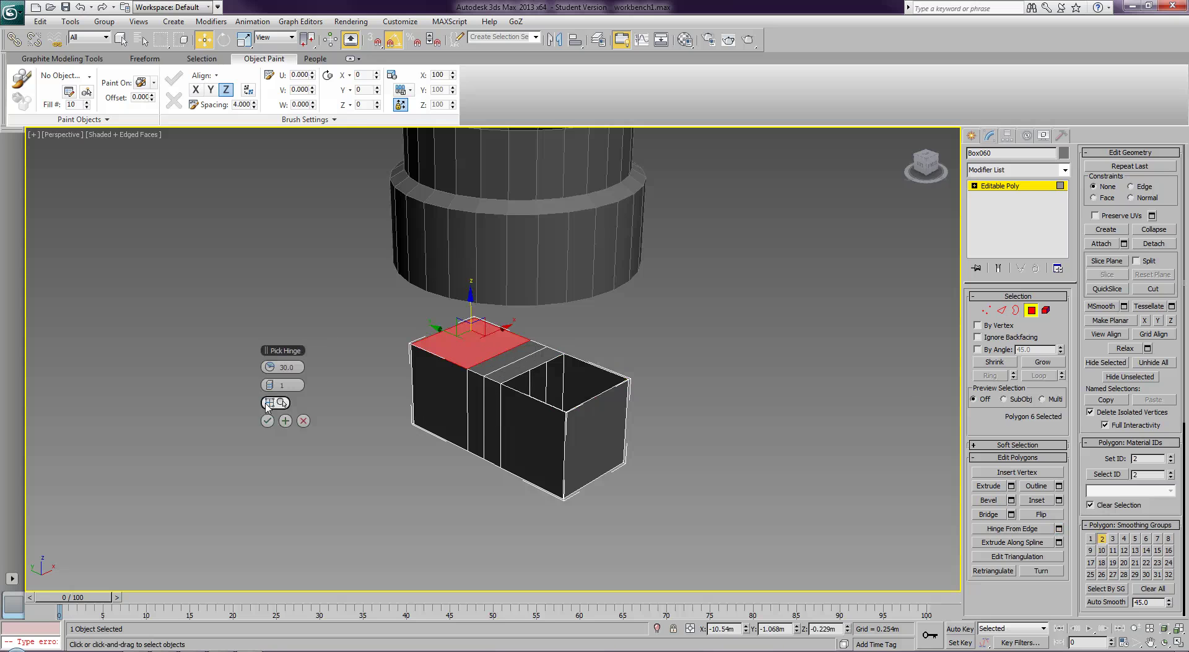
left_click(490, 381)
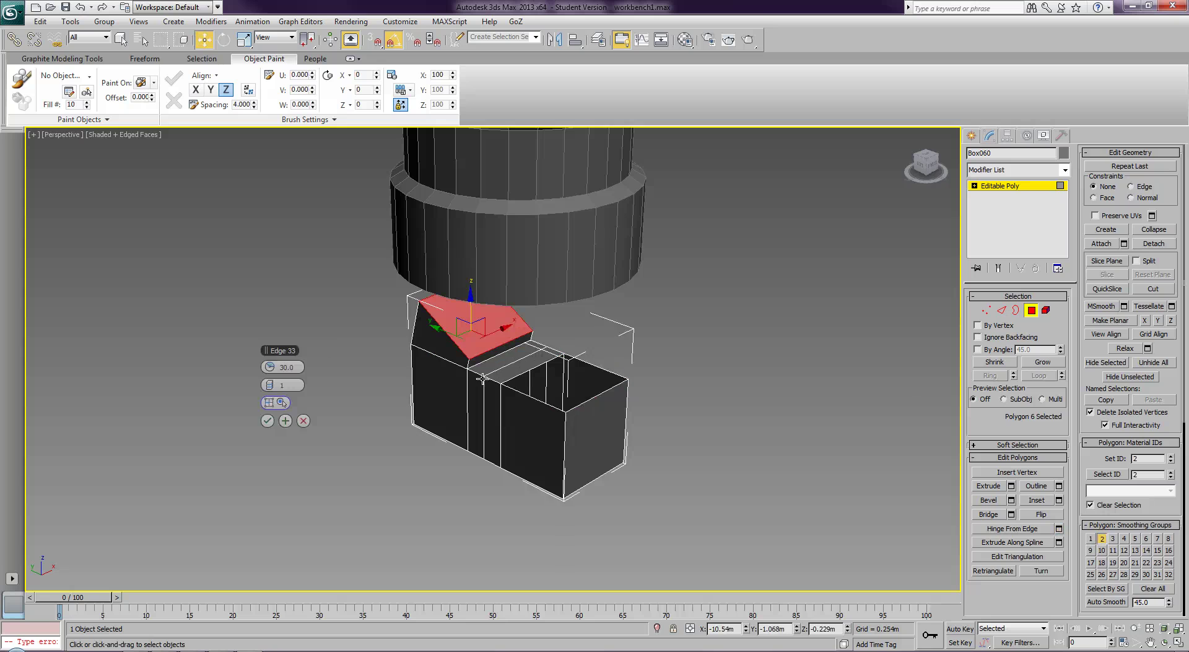
left_click(295, 367)
type("180")
key("Tab")
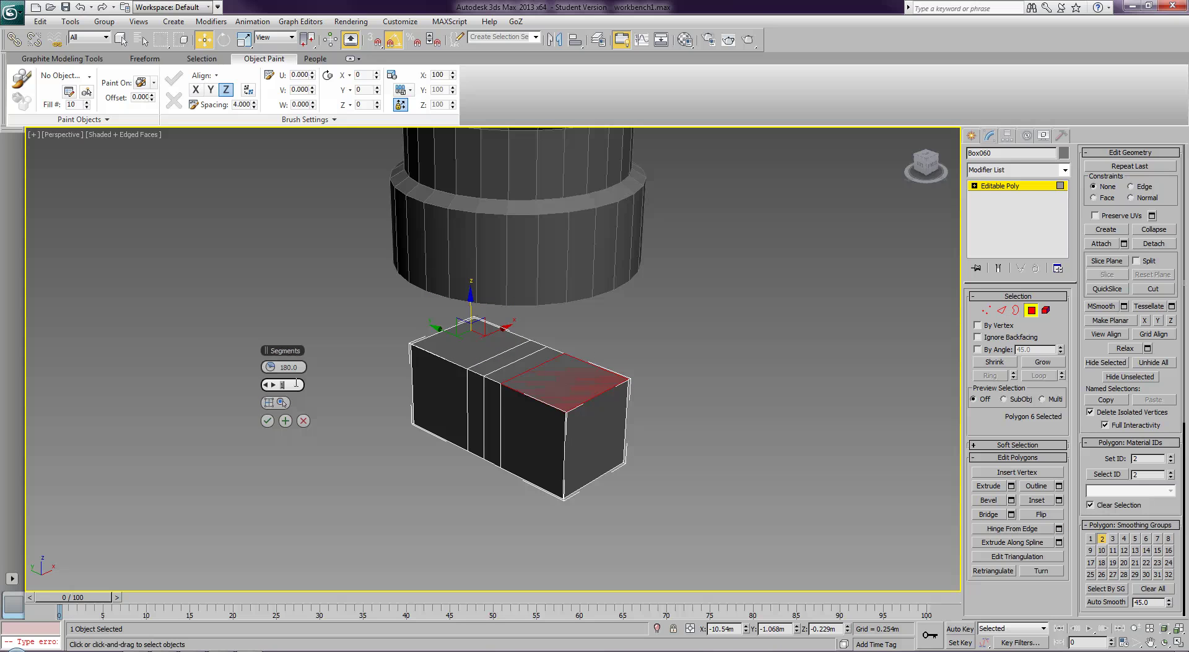
- Give the hinged arch 12 segments and apply the hinge
left_click(273, 384)
left_click(273, 385)
left_click(273, 384)
left_click(273, 384)
left_click(273, 384)
left_click(273, 384)
left_click(273, 384)
left_click(272, 384)
left_click(272, 384)
left_click(273, 384)
left_click(272, 384)
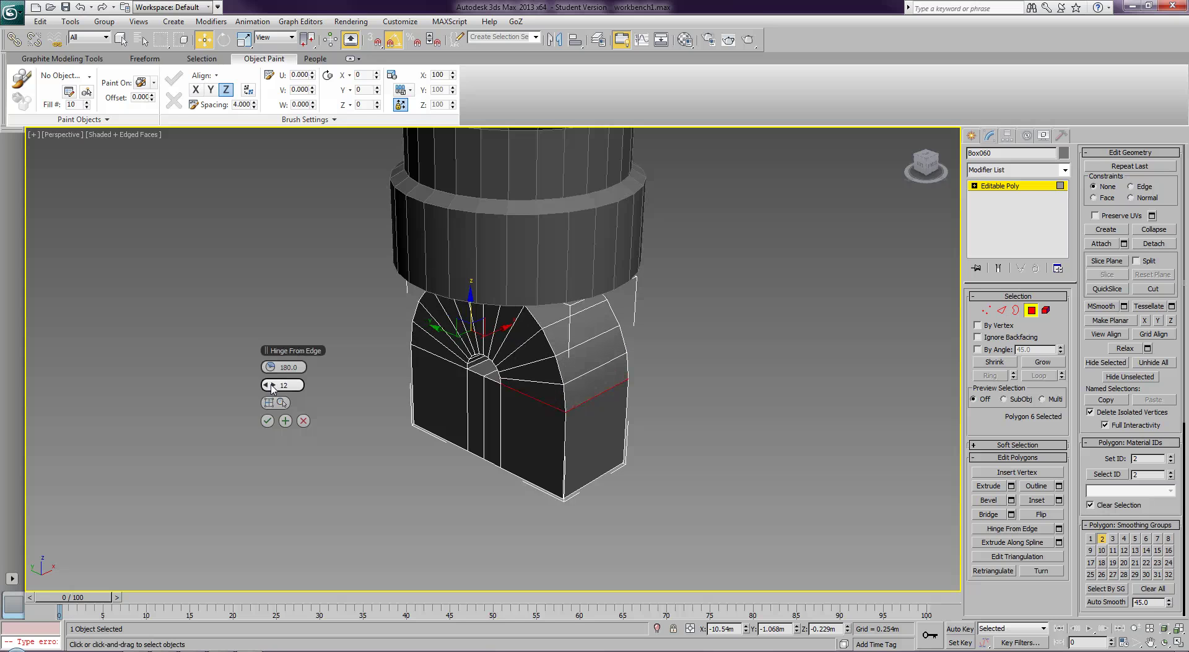
left_click(267, 421)
left_click(267, 425)
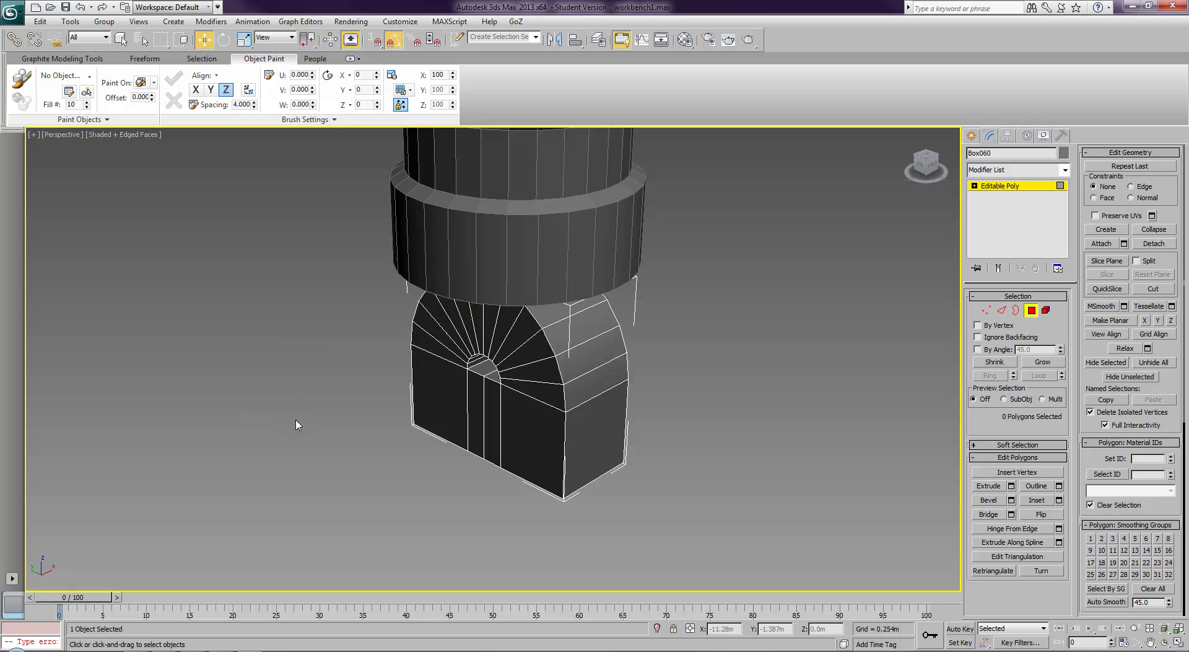
- Weld all of the arched piece's vertices with a 0.003 m threshold
left_click(985, 310)
left_click_drag(379, 304, 380, 304)
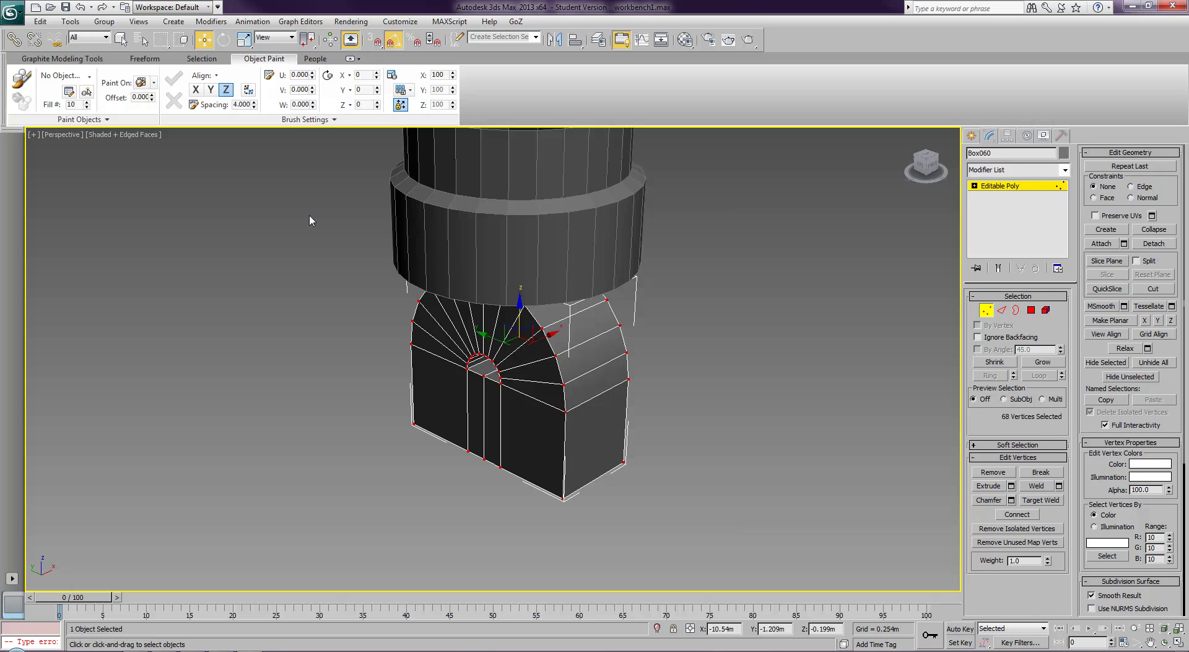
left_click(1059, 487)
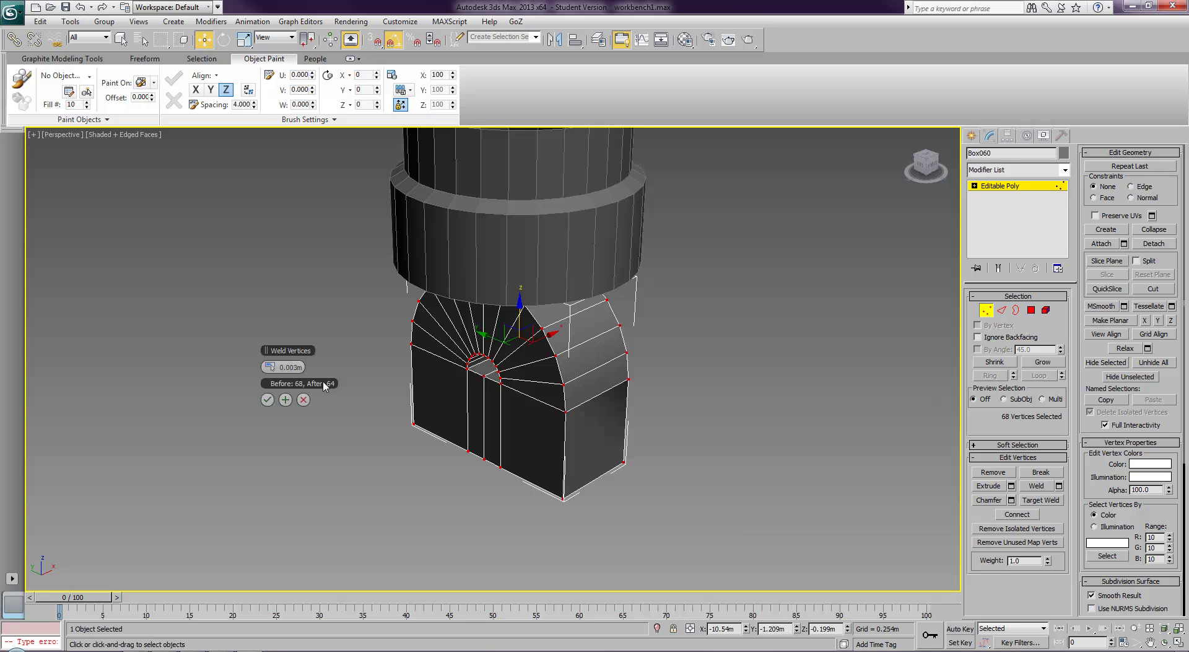
left_click(267, 400)
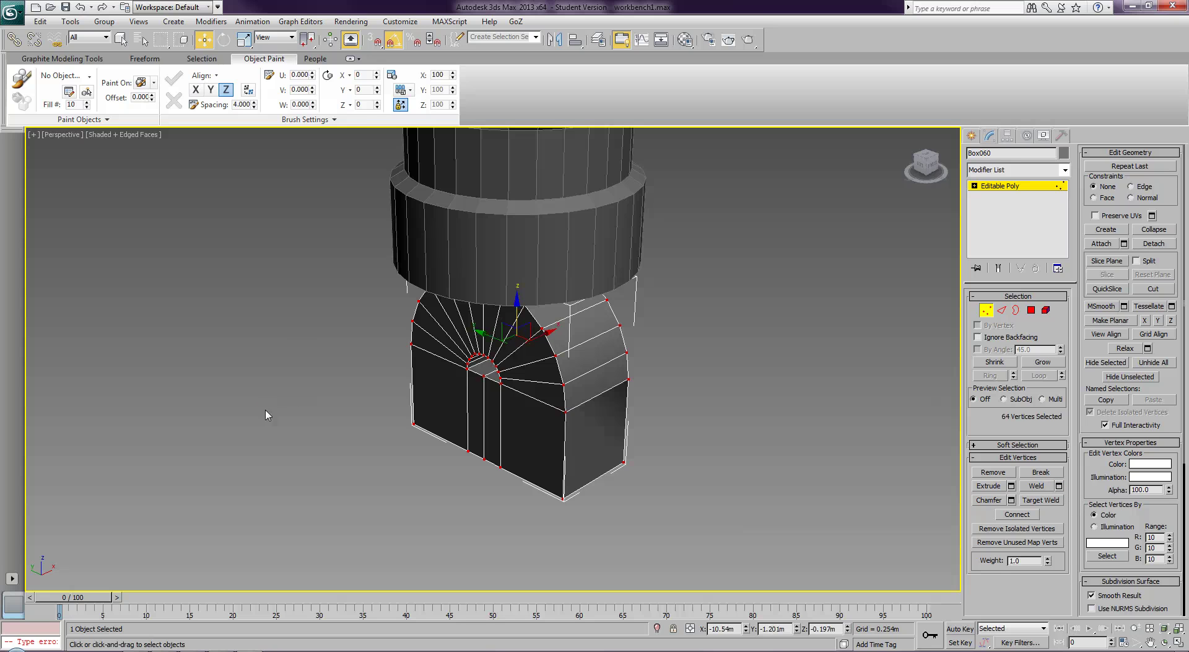
- Delete one of the two narrow top polygons lying inside the small arch opening
left_click(986, 311)
middle_click_drag(456, 428, 506, 445, "alt")
scroll(505, 444, "up", 6)
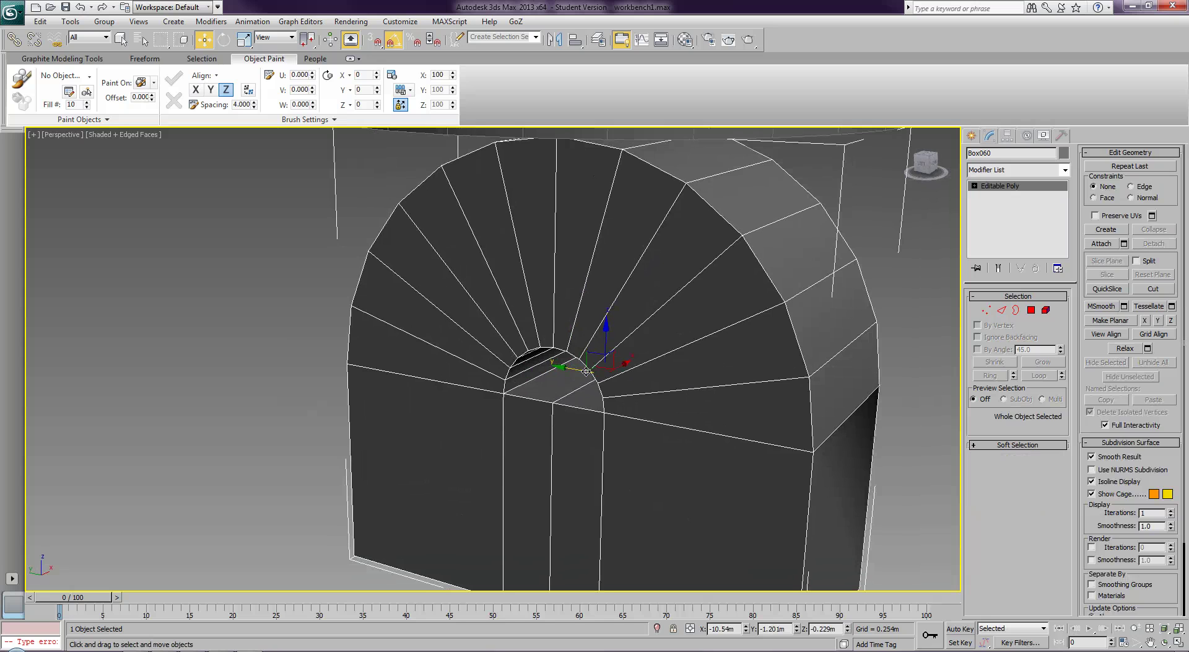
left_click(1032, 311)
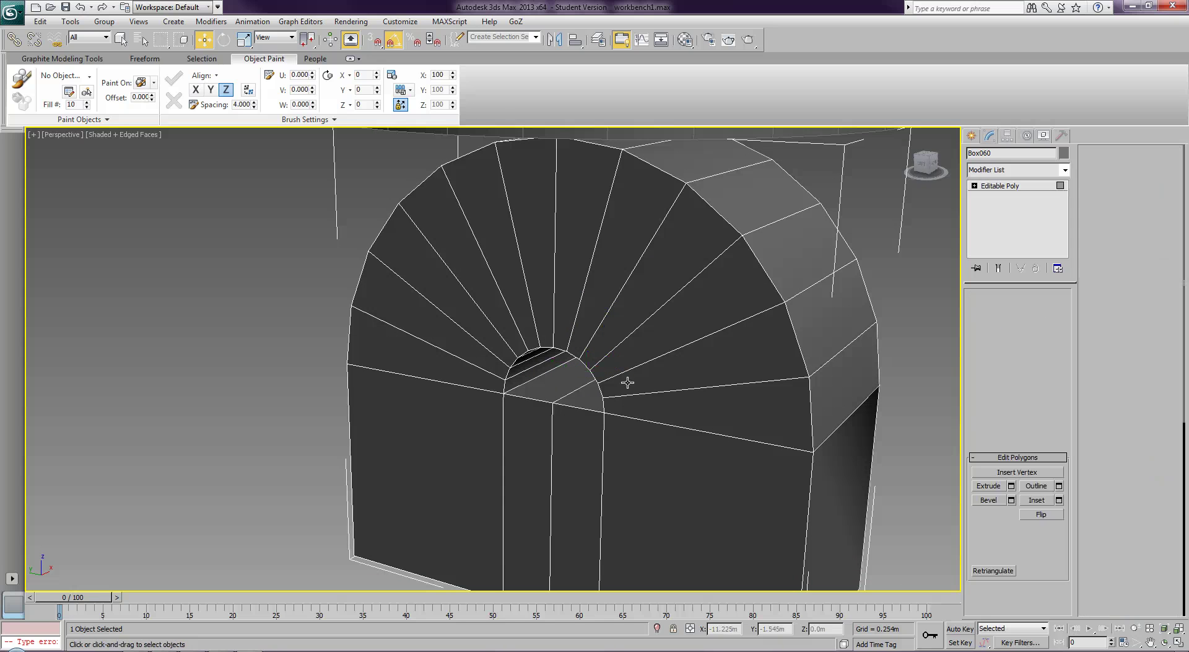
left_click(546, 384)
key("Delete")
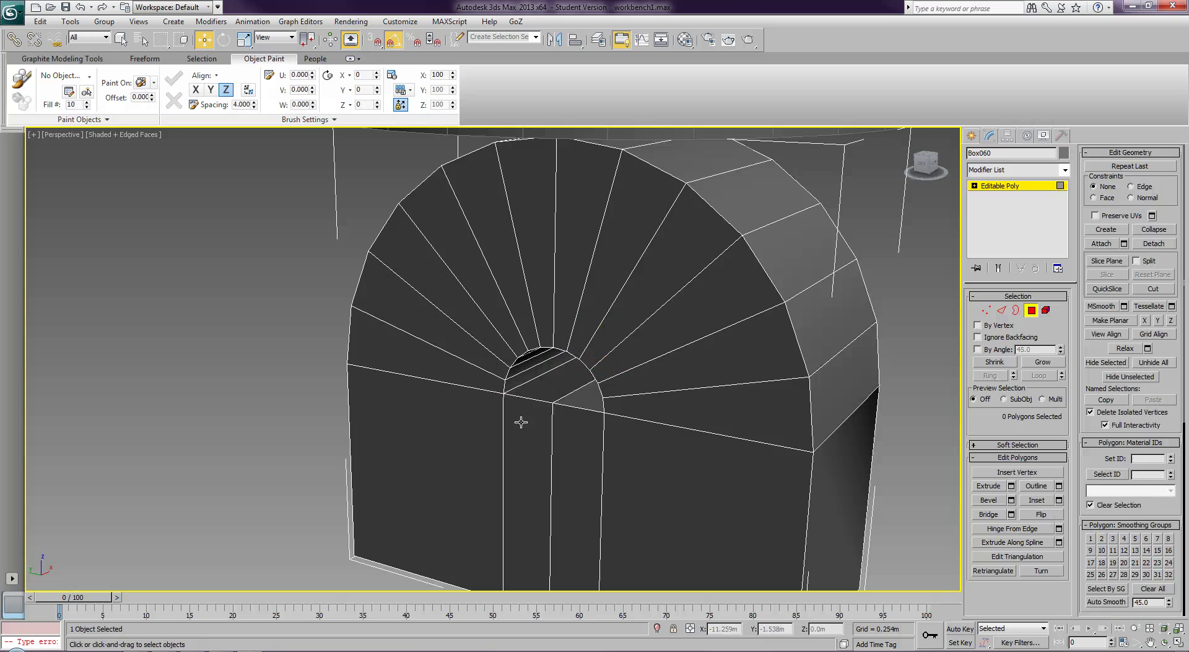
- Delete the narrow strip polygons below the small arch on the front and back faces to open a slot
middle_click_drag(505, 445, 551, 433, "alt")
left_click(572, 375)
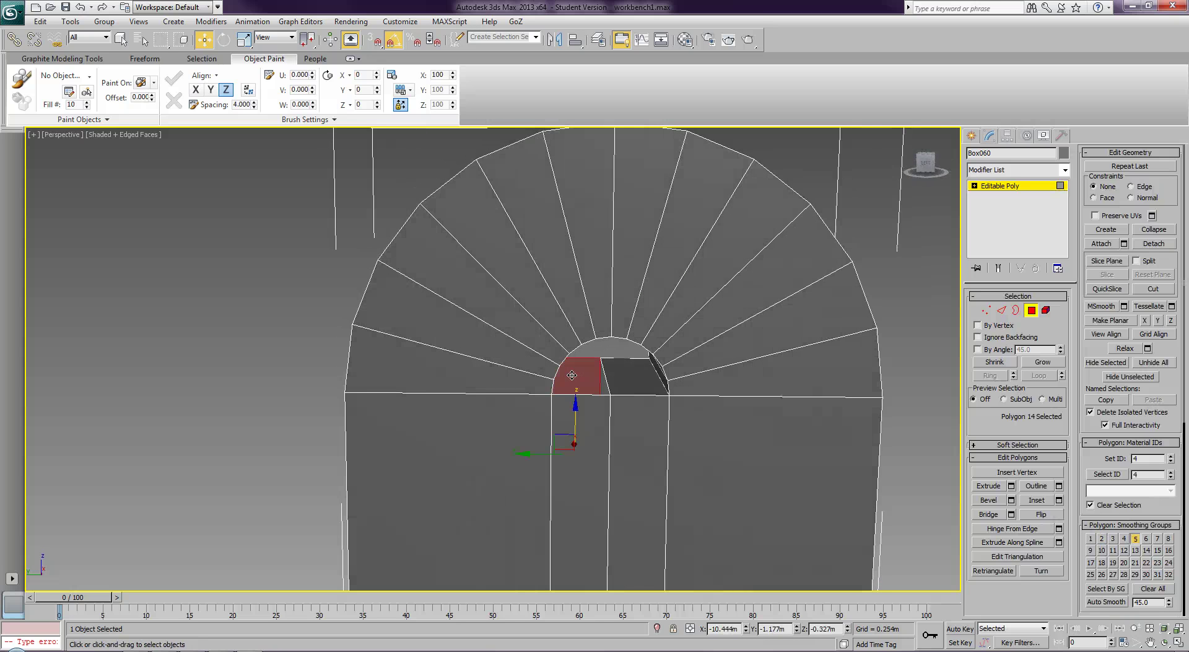
key("Delete")
left_click(592, 443)
key("Delete")
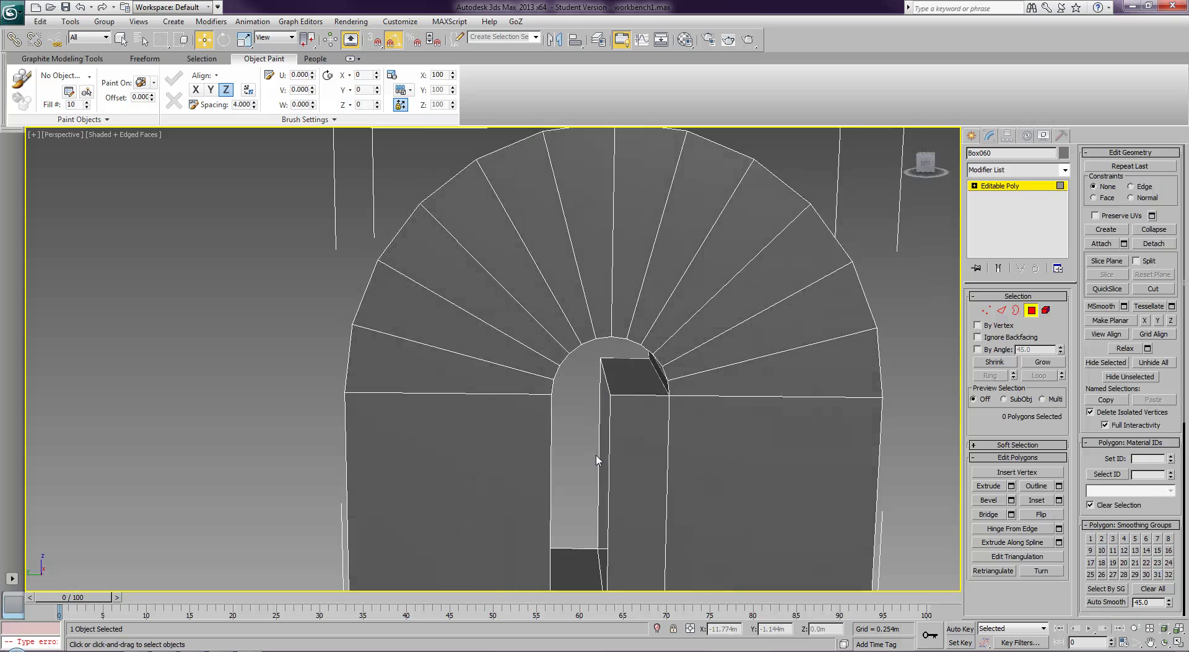
middle_click_drag(596, 468, 602, 466, "alt")
left_click(599, 455)
key("Delete")
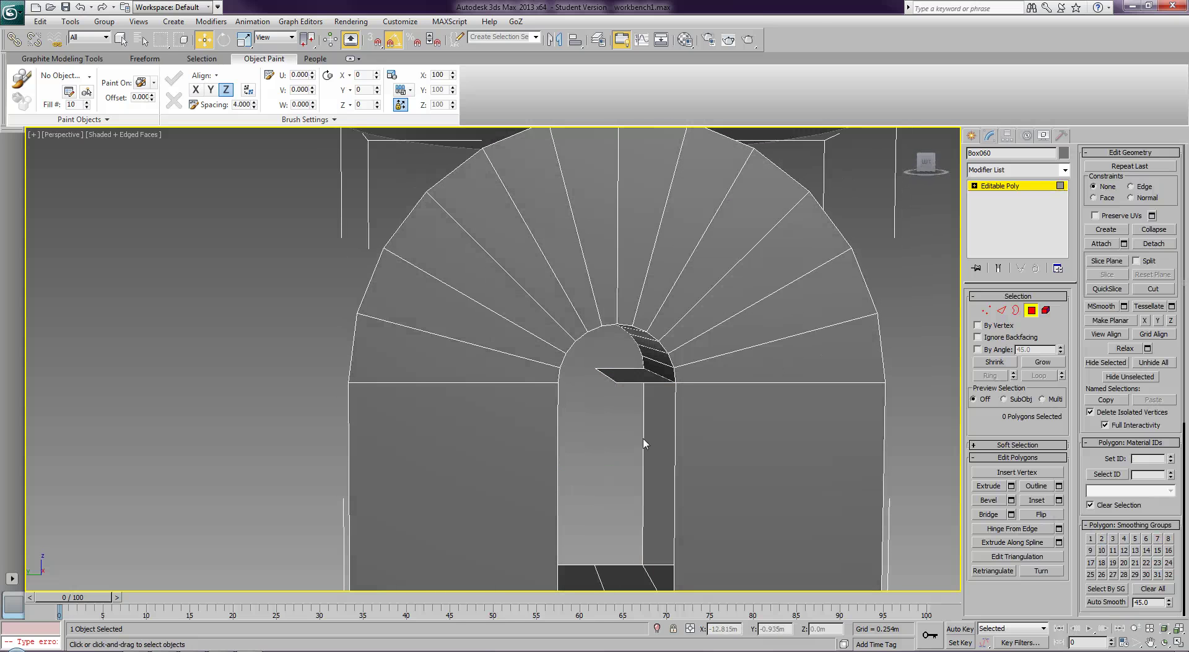
- Hinge the remaining narrow top polygon -180 degrees about its central edge with 12 segments to form the hole's lower half
mouse_move(632, 446)
middle_mouse_down("alt")
mouse_move(621, 438)
mouse_move(640, 437)
middle_mouse_up("alt")
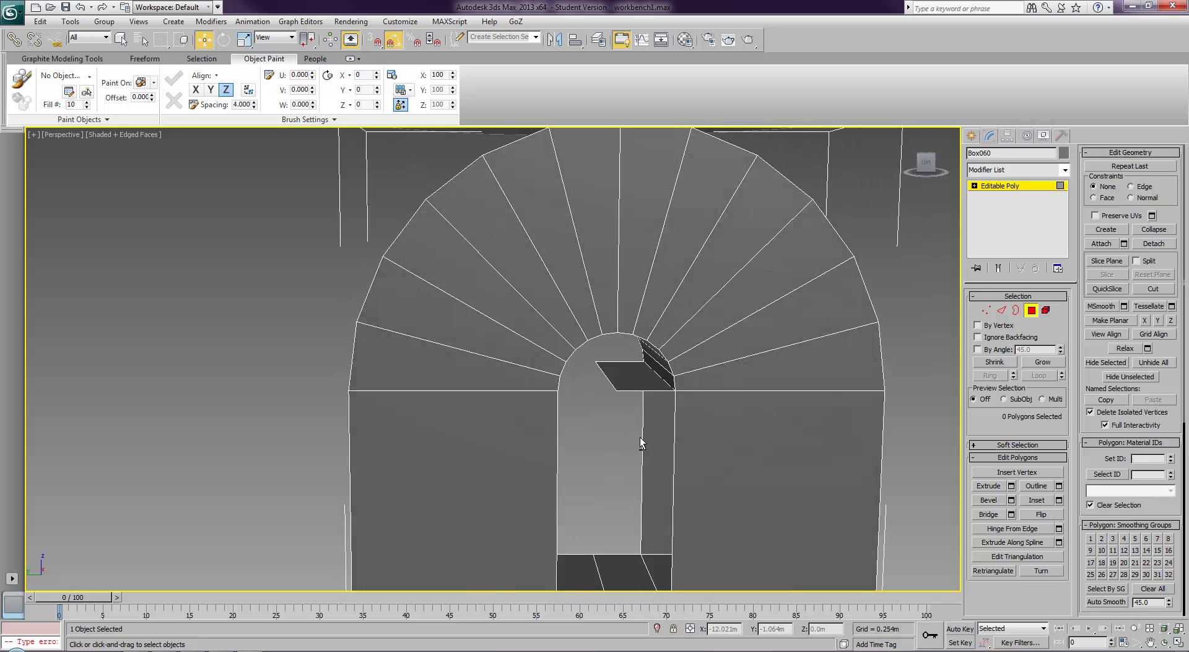
left_click(652, 384)
left_click(1059, 529)
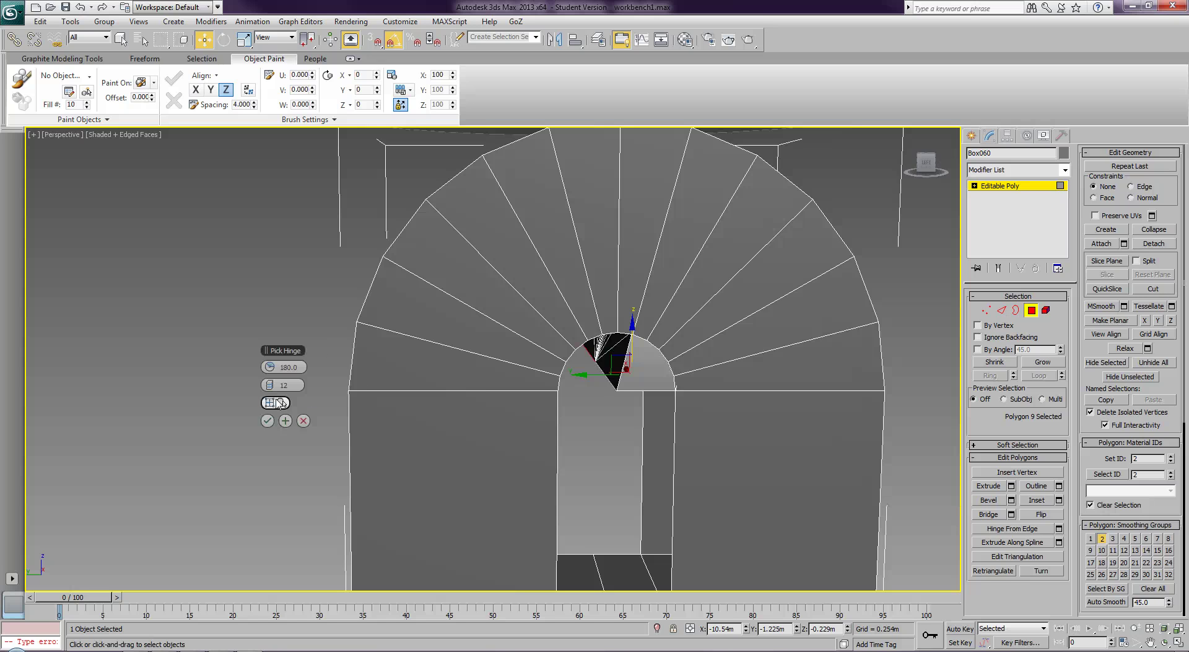
left_click(273, 402)
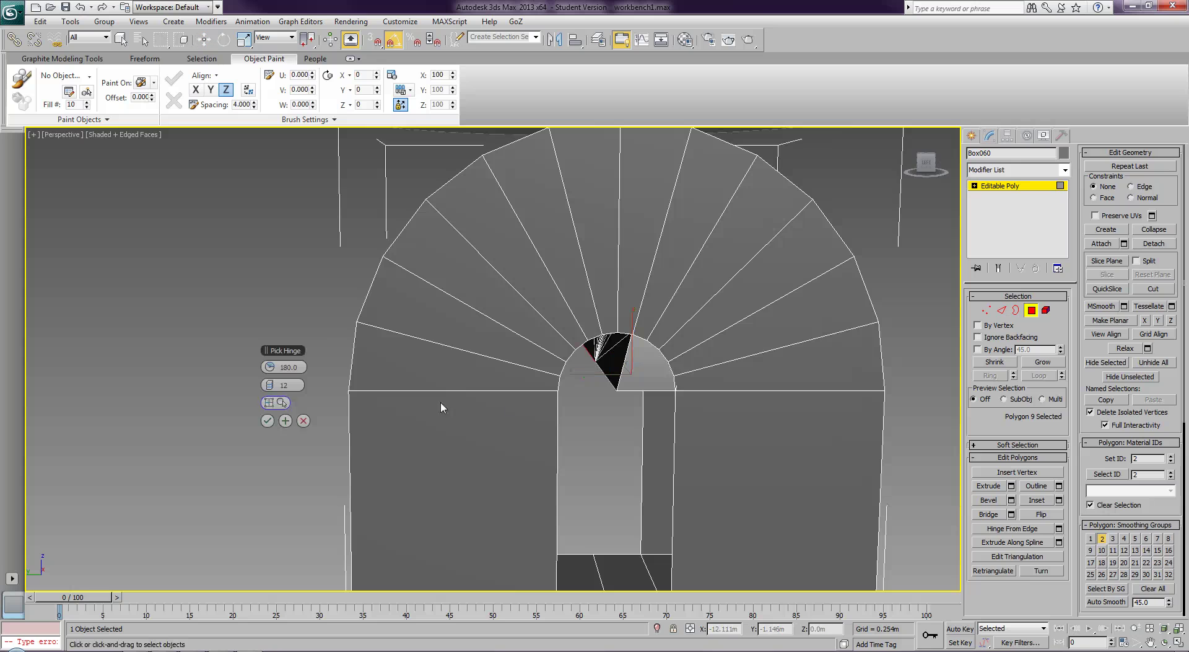
left_click(604, 379)
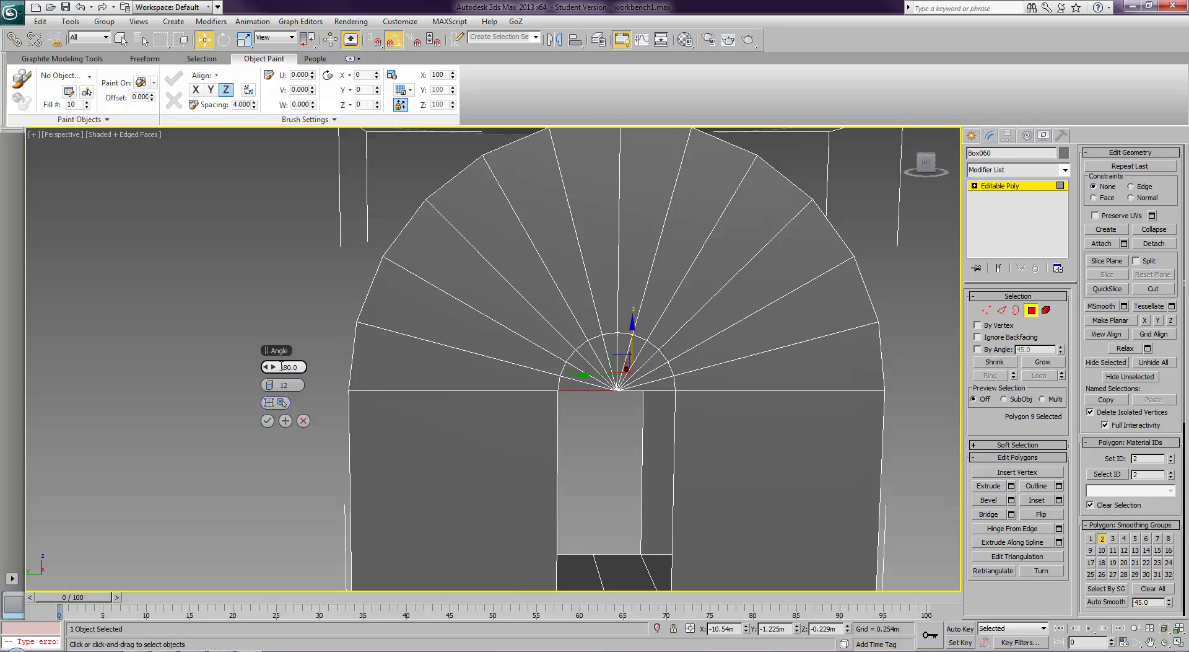
type("-")
key("Tab")
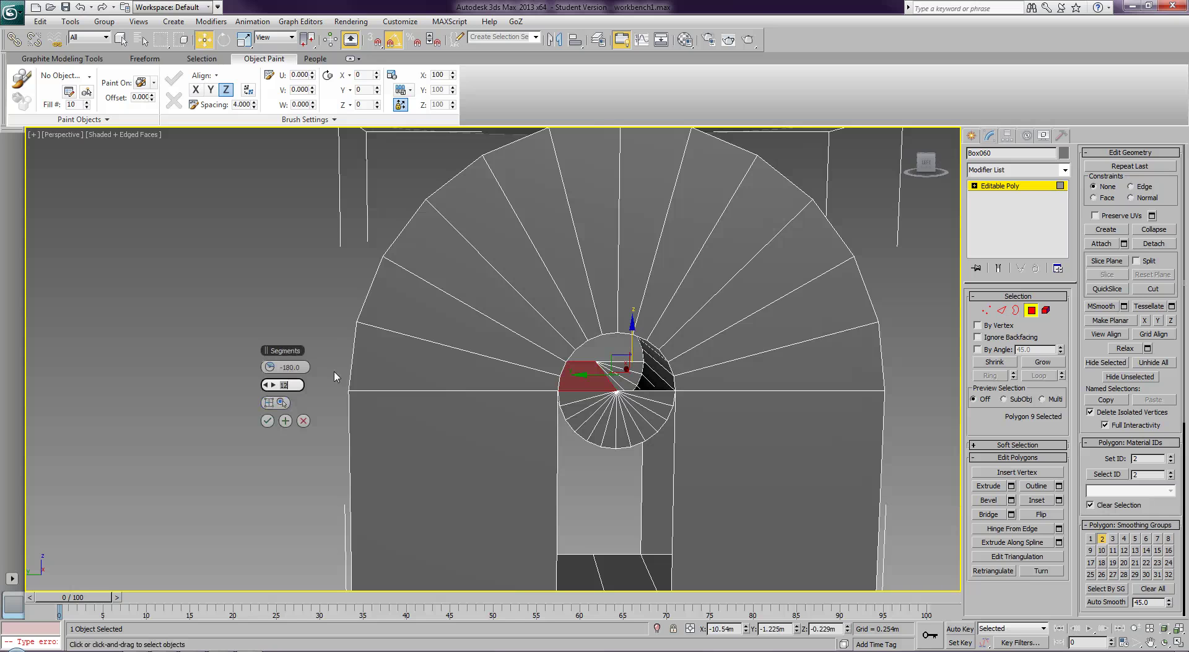
left_click(268, 421)
left_click(517, 415)
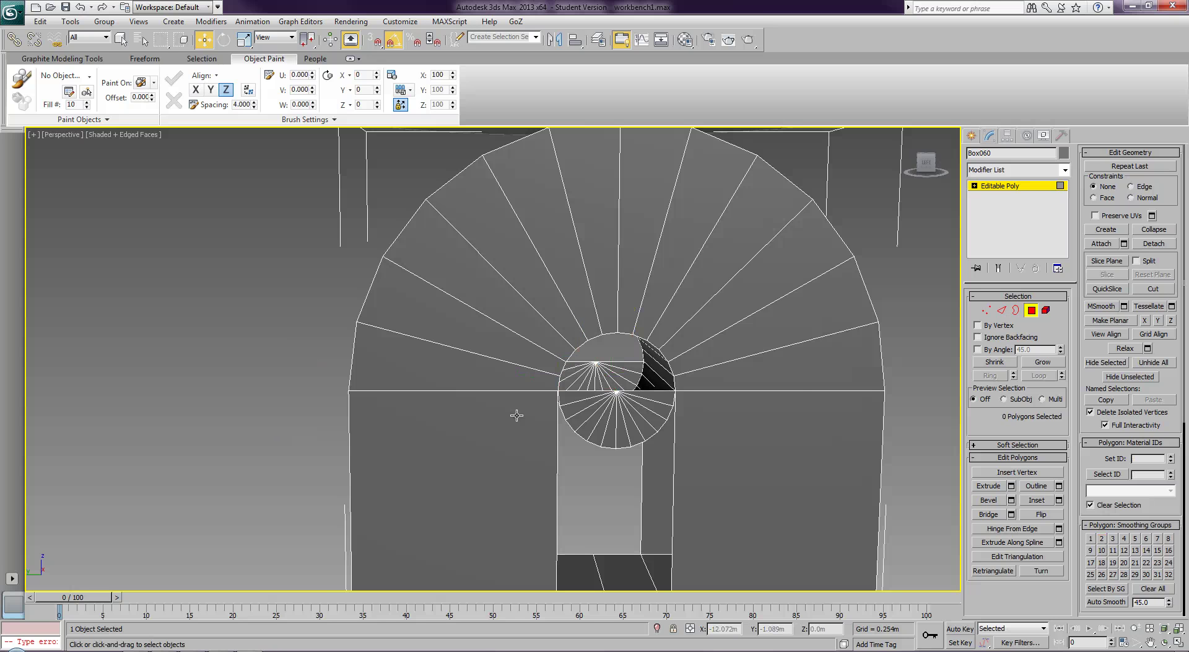
middle_click_drag(529, 415, 559, 427, "alt")
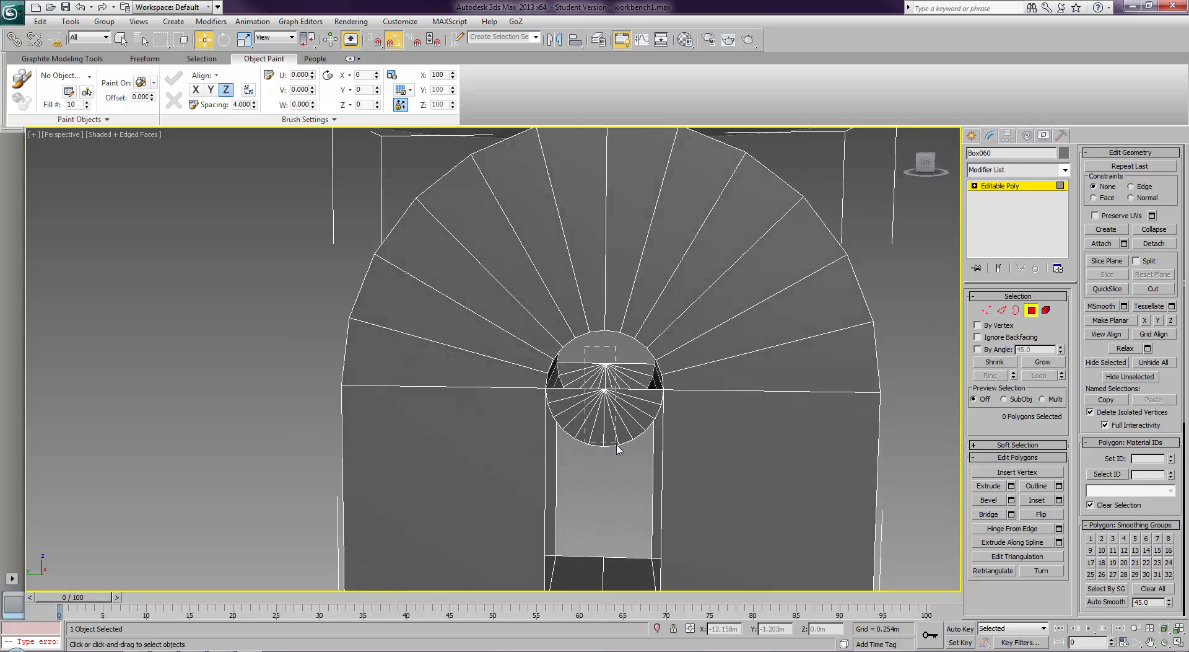
left_click_drag(620, 471, 618, 474)
key("alt+h")
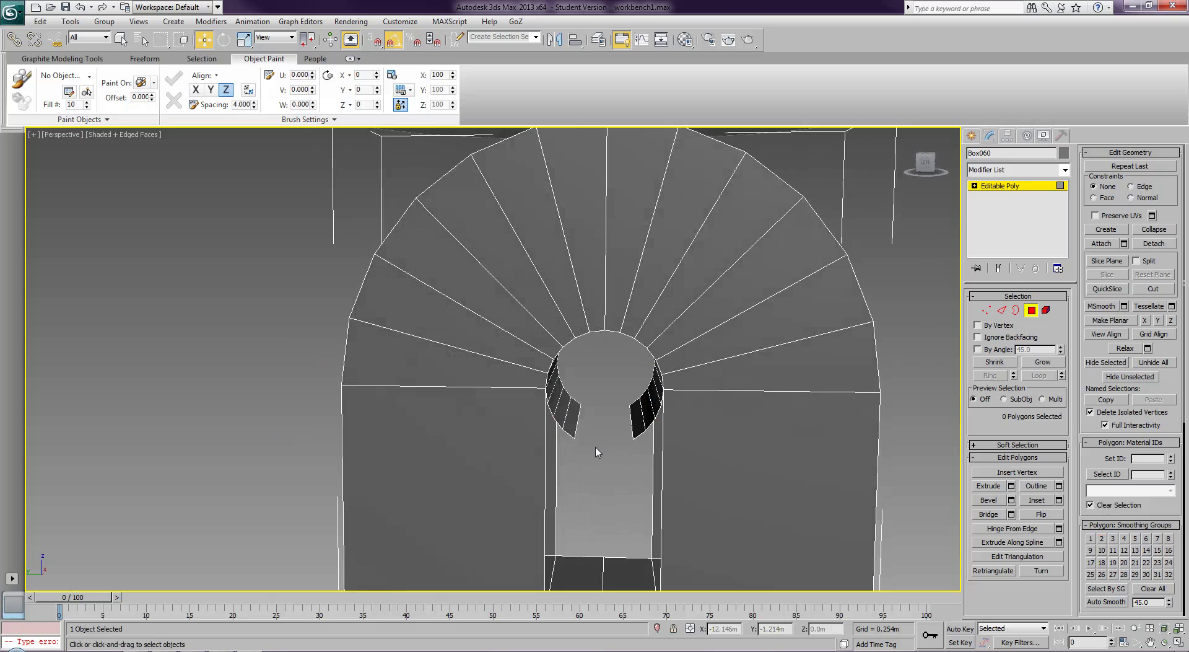
key("ctrl+z")
- Delete the polygons closing off the round hole so it is open all the way through
middle_click_drag(610, 435, 610, 425, "alt")
left_click(589, 364)
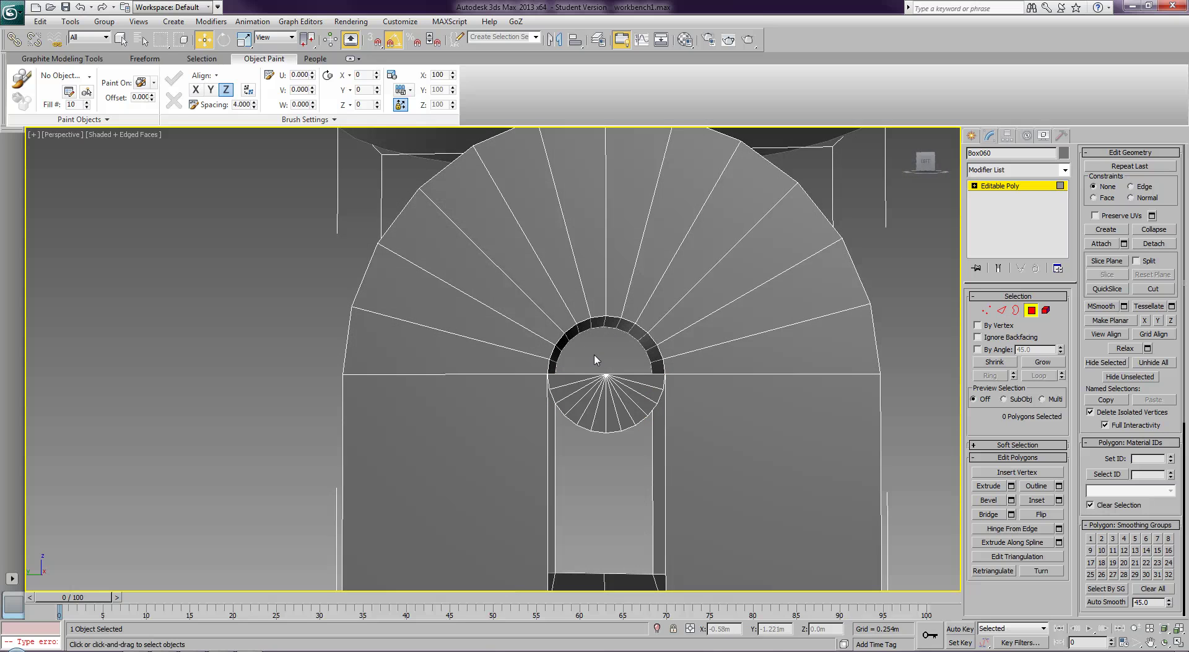
left_click(623, 389)
key("Delete")
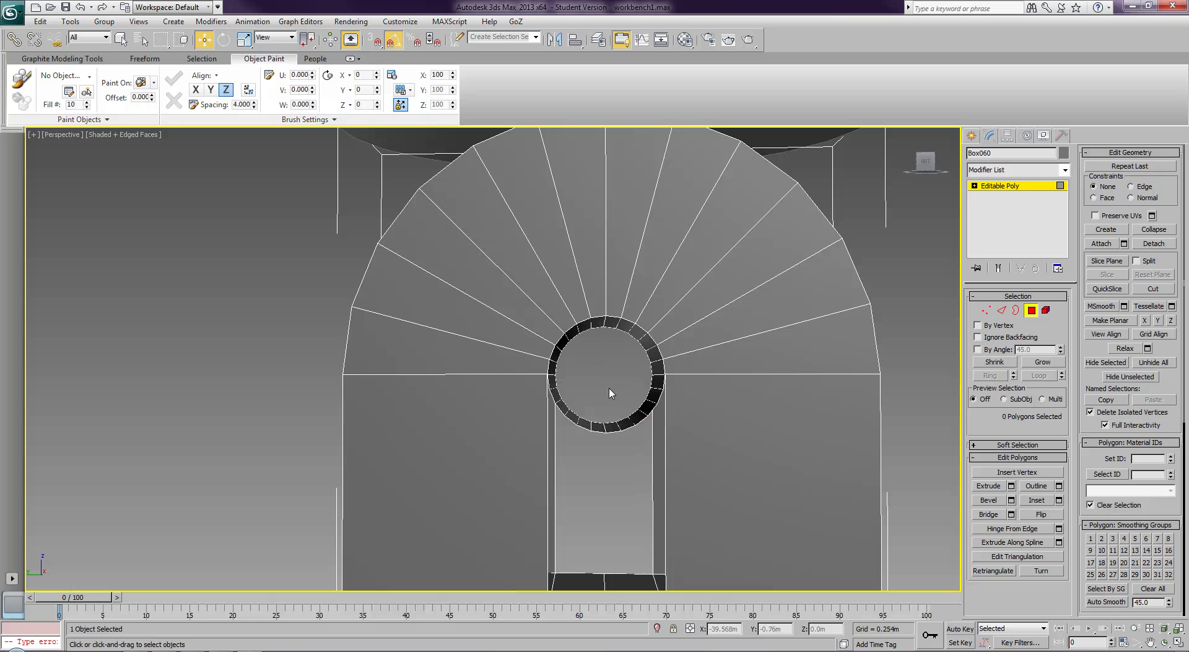
middle_click_drag(607, 403, 593, 426, "alt")
left_click(551, 445)
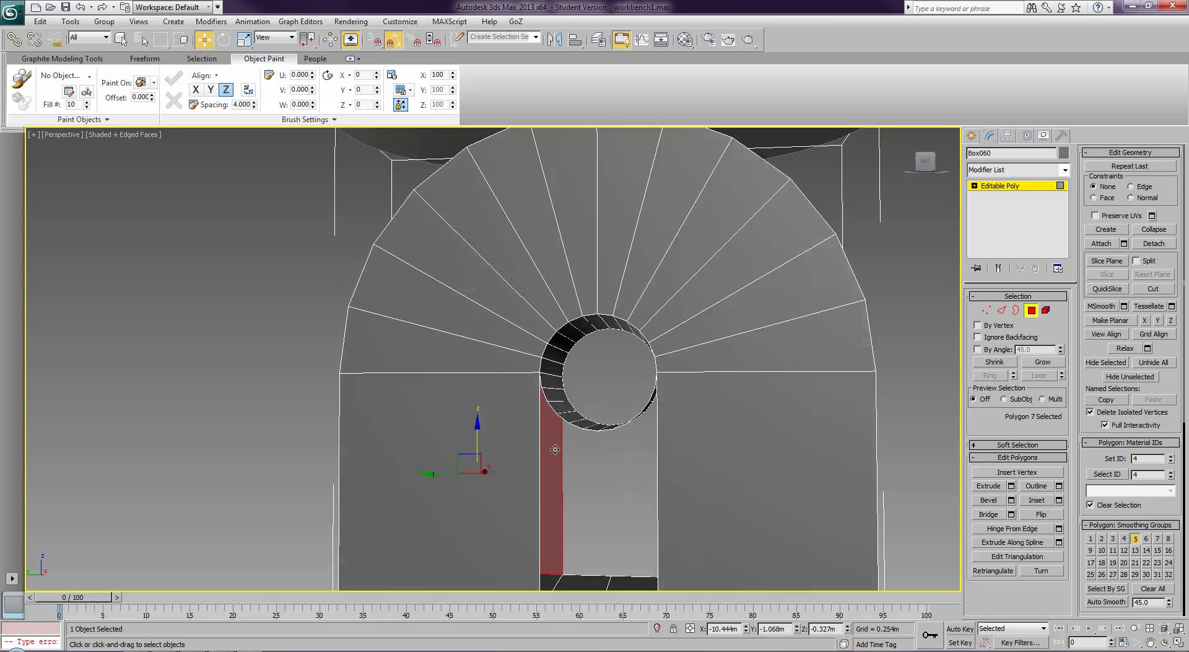
key("Delete")
middle_click_drag(560, 491, 605, 408, "alt")
left_click(551, 503)
key("Delete")
- Select every vertex around the completed round hole and body and weld them at 0.003 m
left_click(986, 310)
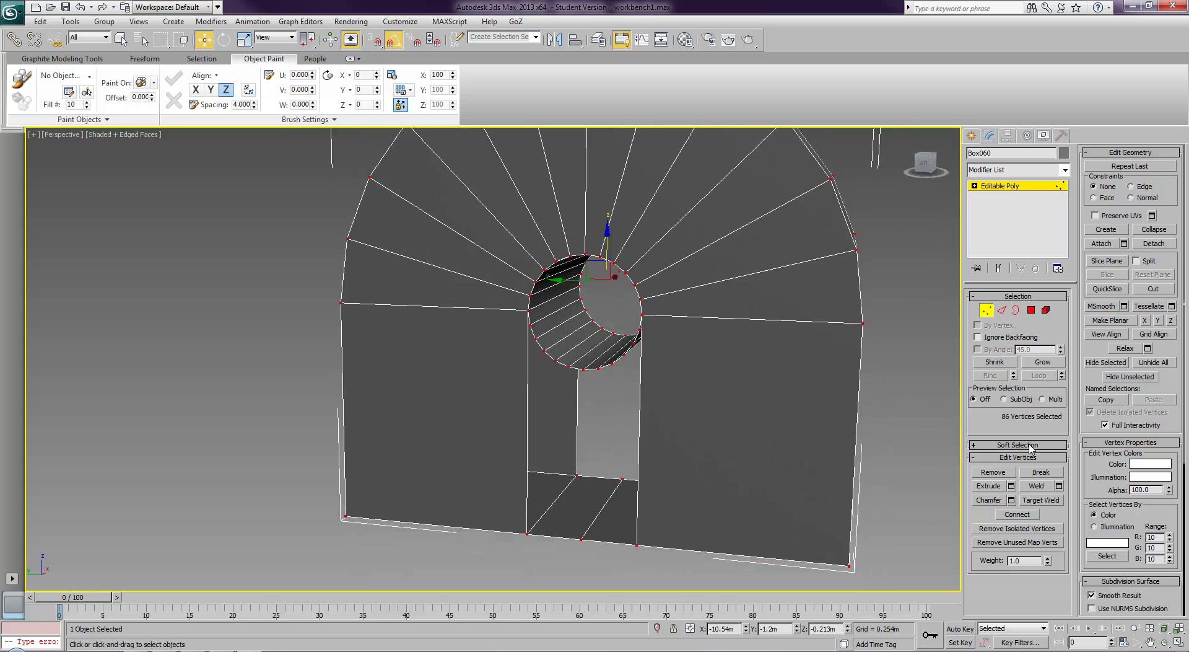
left_click(1060, 486)
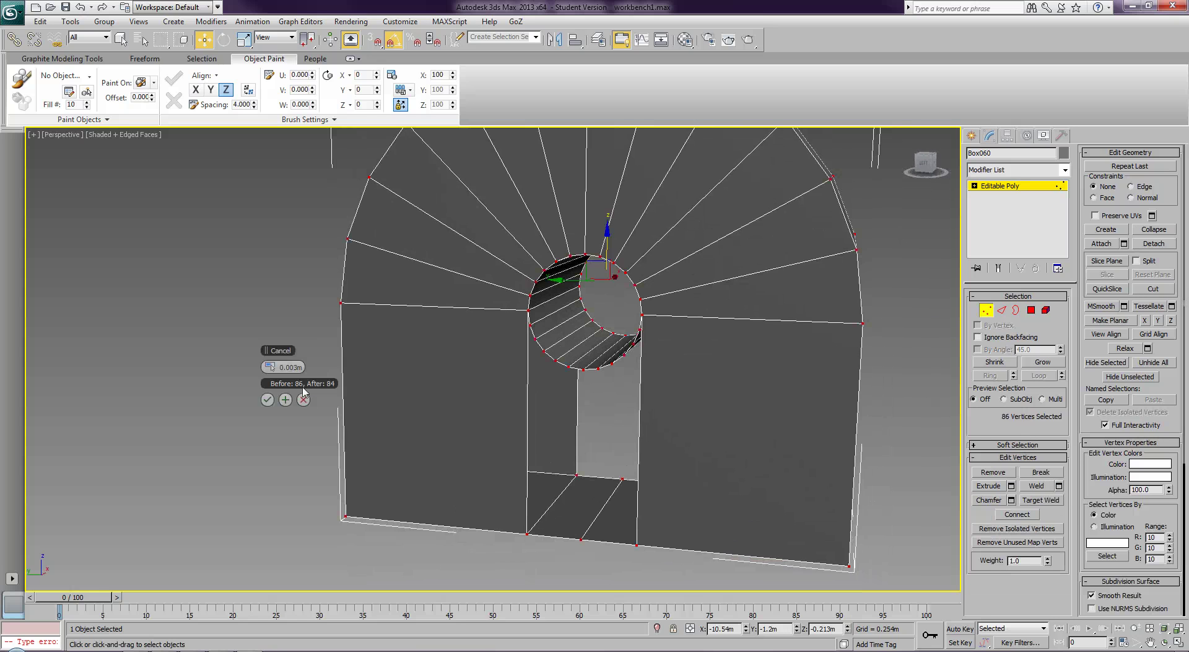
left_click(267, 399)
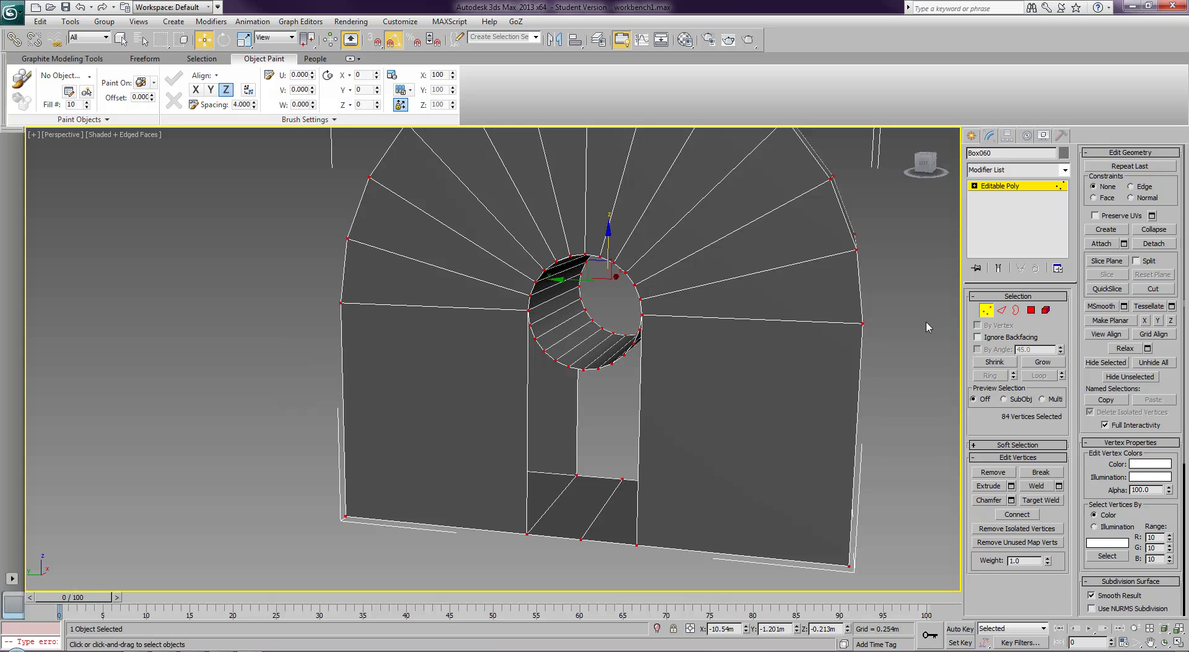
- Select the open borders of the slot beneath the round hole and cap them
left_click(1016, 310)
left_click_drag(895, 338, 477, 414)
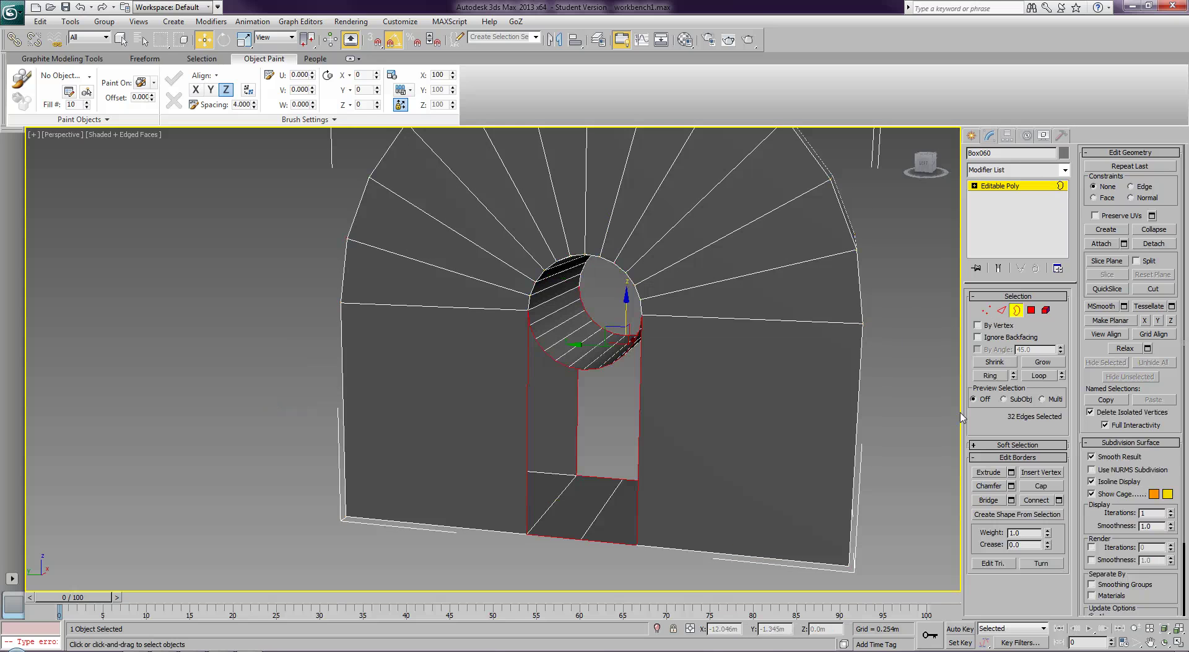
left_click(1044, 487)
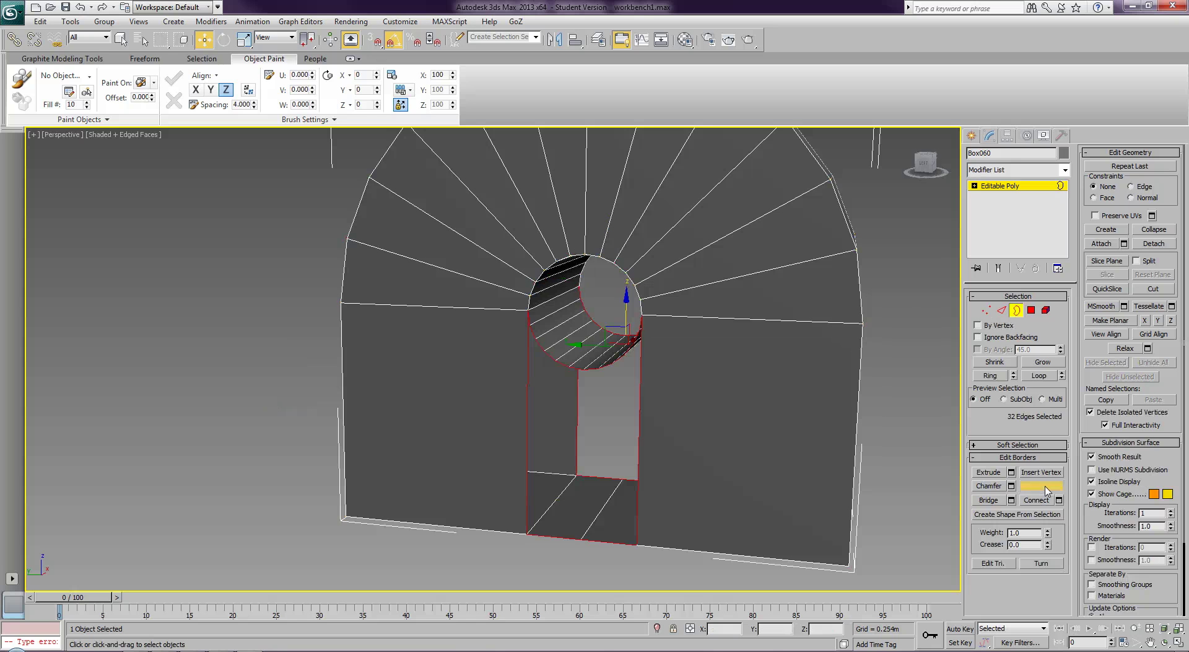
- Leave border editing after capping the slot and reselect the bracket from below
left_click(1016, 311)
left_click(907, 428)
scroll(907, 428, "down", 6)
middle_click_drag(843, 398, 727, 382, "alt")
left_click(658, 414)
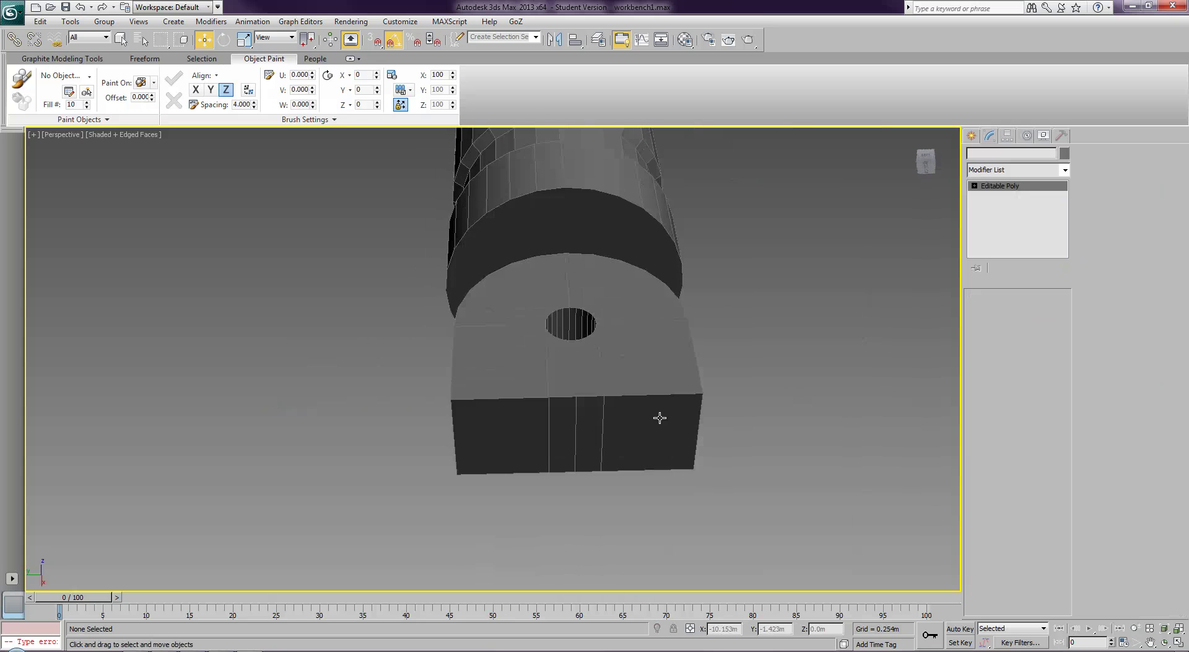
left_click(1031, 310)
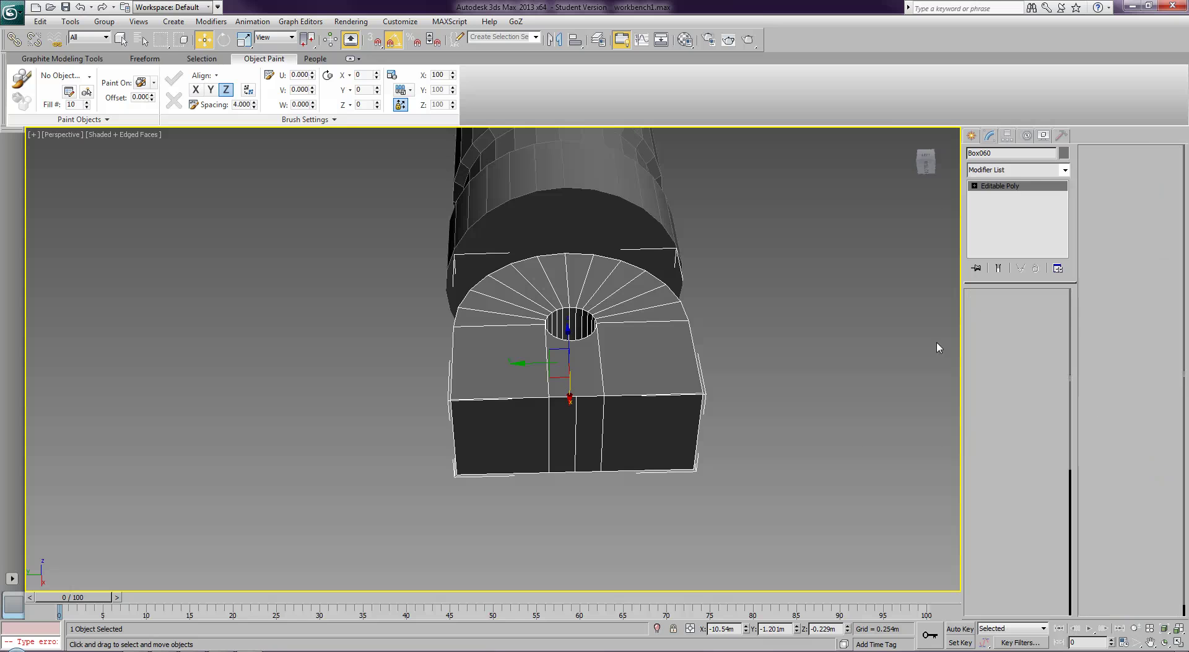
left_click(558, 432)
left_click(560, 432, "ctrl")
left_click(586, 430, "ctrl")
left_click(632, 432, "ctrl")
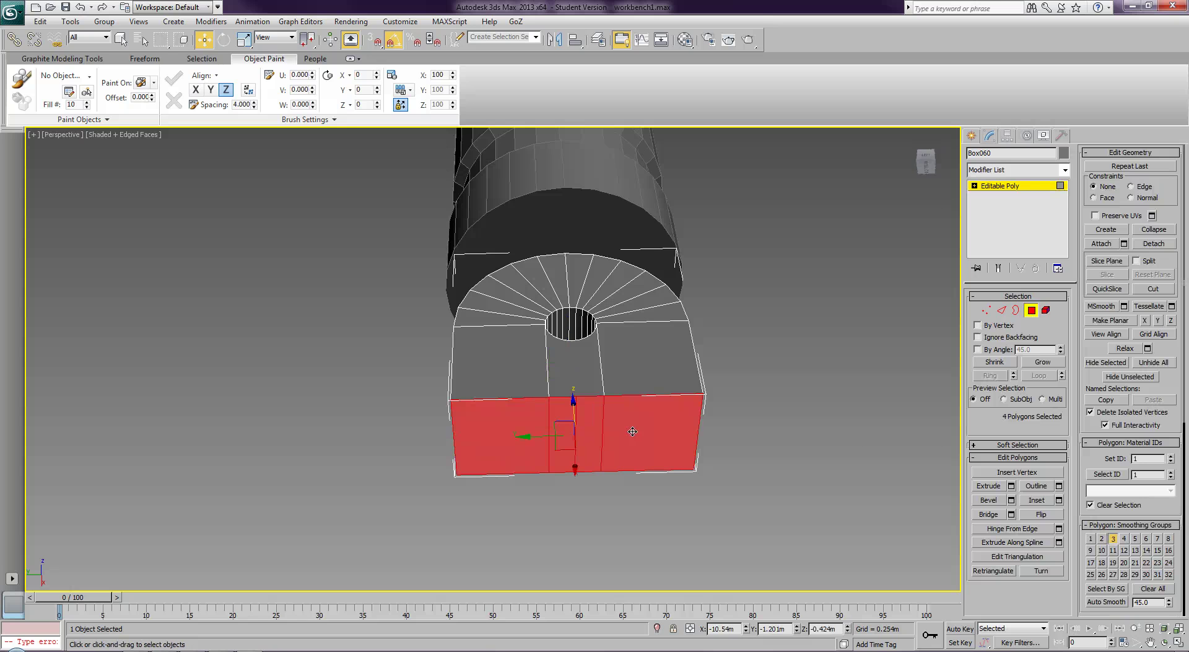
left_click(695, 497)
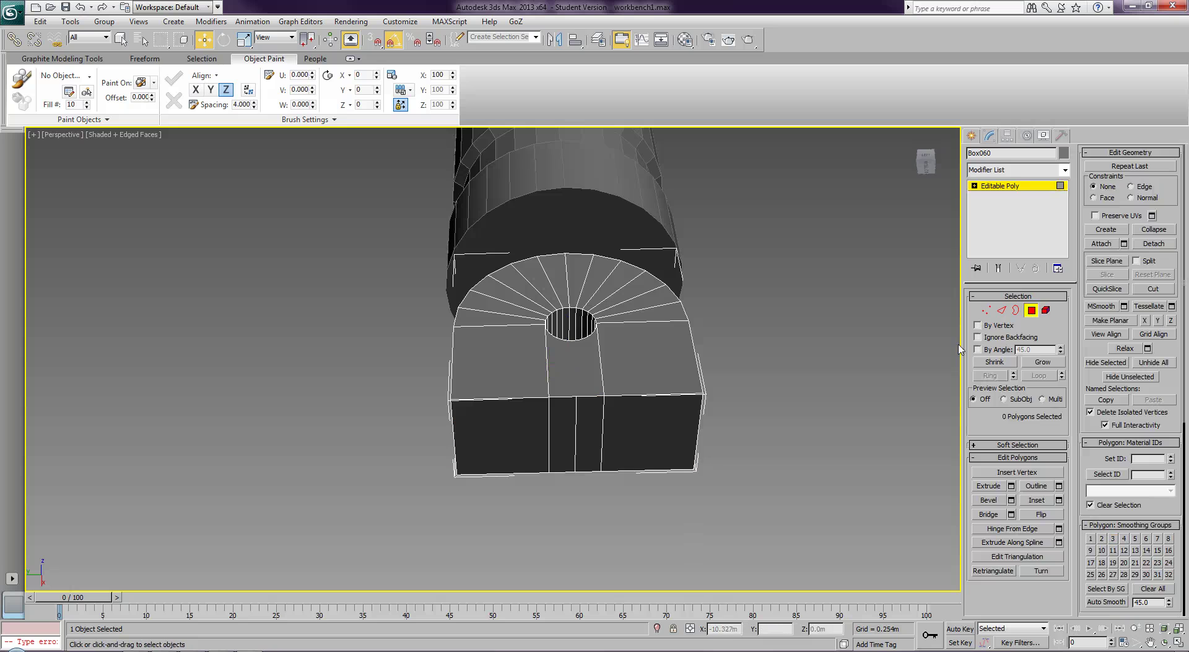
- Remove the leftover centre edge across the middle of the bracket's bottom face
left_click(1001, 309)
left_click(576, 436)
left_click(576, 436)
left_click(576, 436)
left_click(576, 436)
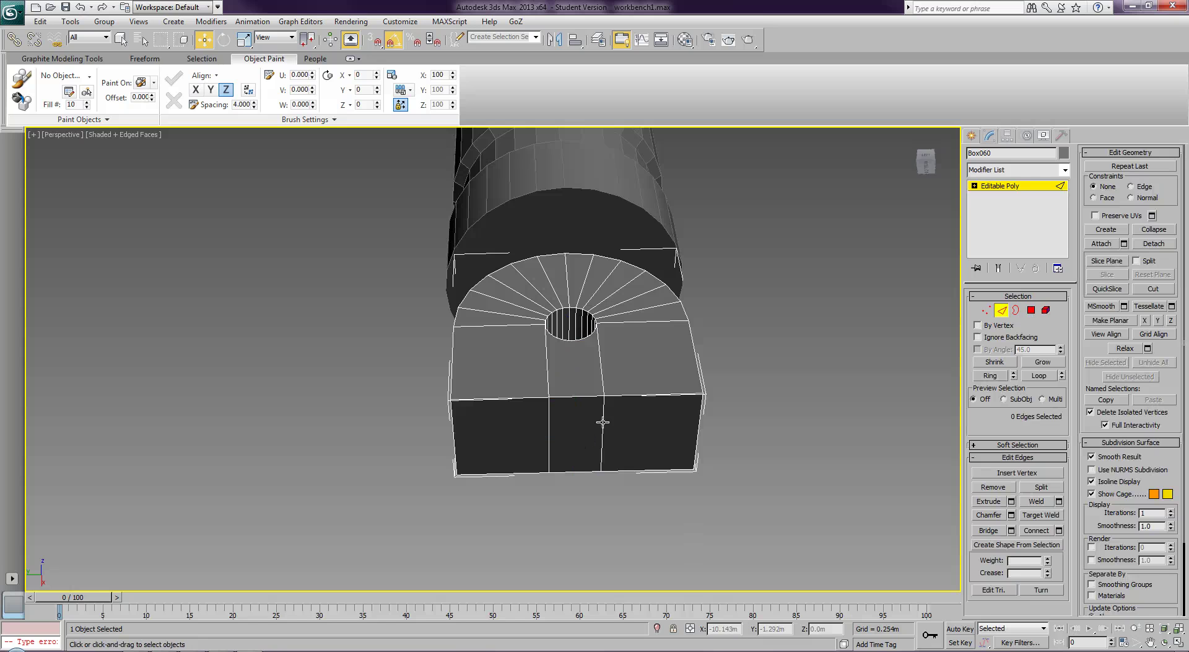
- Select the bracket's three bottom polygons and scale them narrower across the bracket's width to taper its lower end
left_click(1031, 310)
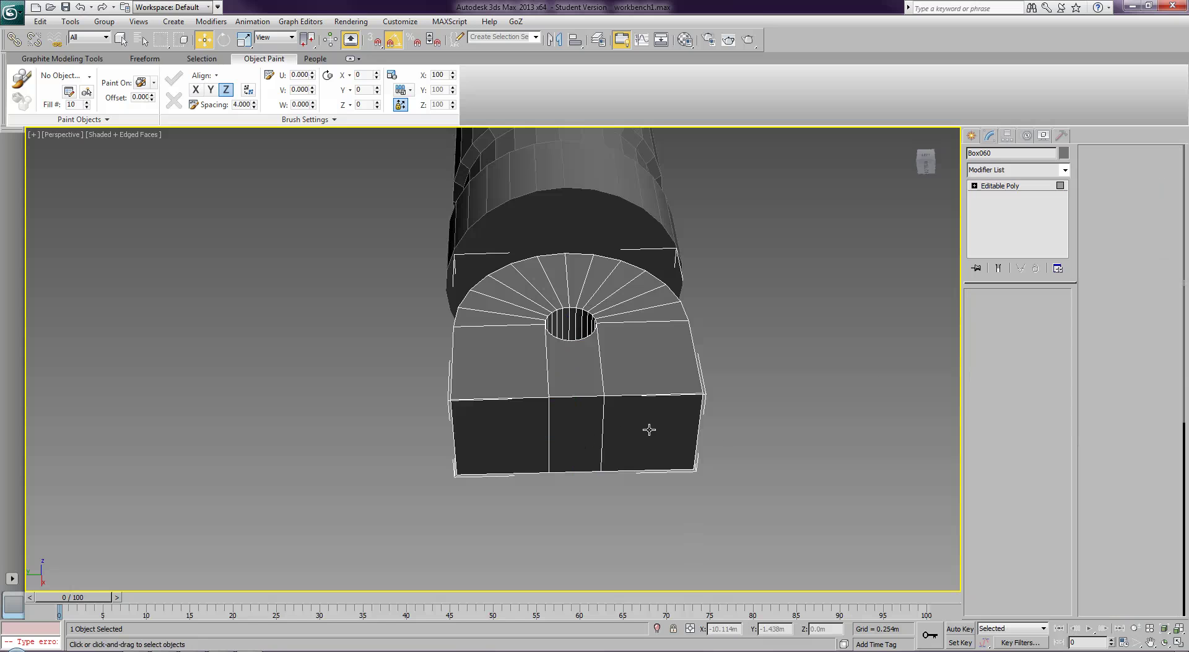
left_click(522, 441)
left_click(579, 432, "ctrl")
left_click(637, 432, "ctrl")
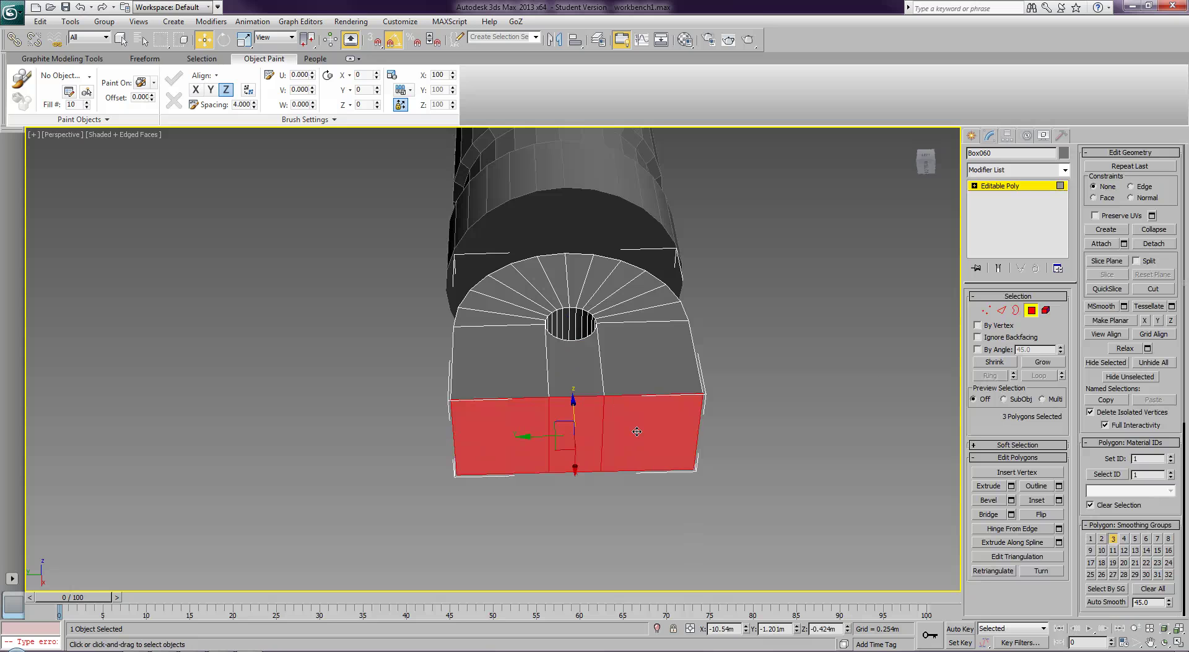
key("e")
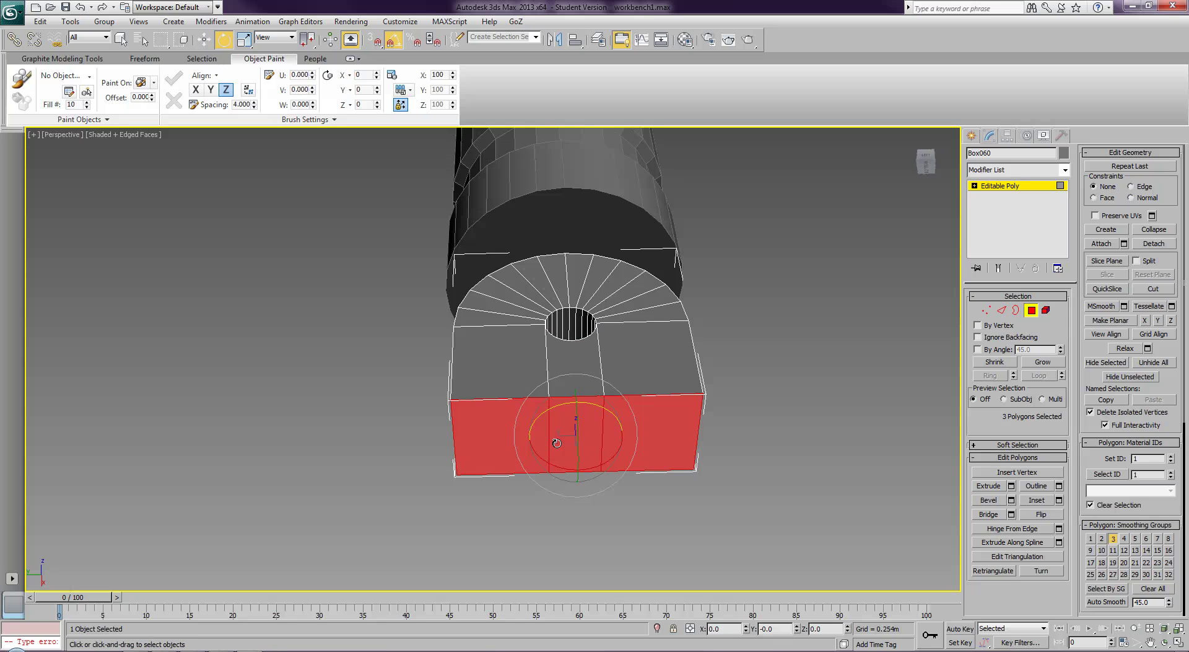
key("r")
left_click_drag(627, 438, 613, 442)
left_click(823, 401)
- Clone the whole bracket as one Copy placed directly alongside it on the X axis
middle_click_drag(827, 361, 770, 433, "alt")
scroll(772, 432, "down", 5)
scroll(770, 431, "down", 5)
middle_click_drag(752, 393, 694, 271, "alt")
scroll(712, 421, "up", 8)
scroll(693, 272, "down", 2)
middle_click_drag(697, 316, 754, 312, "alt")
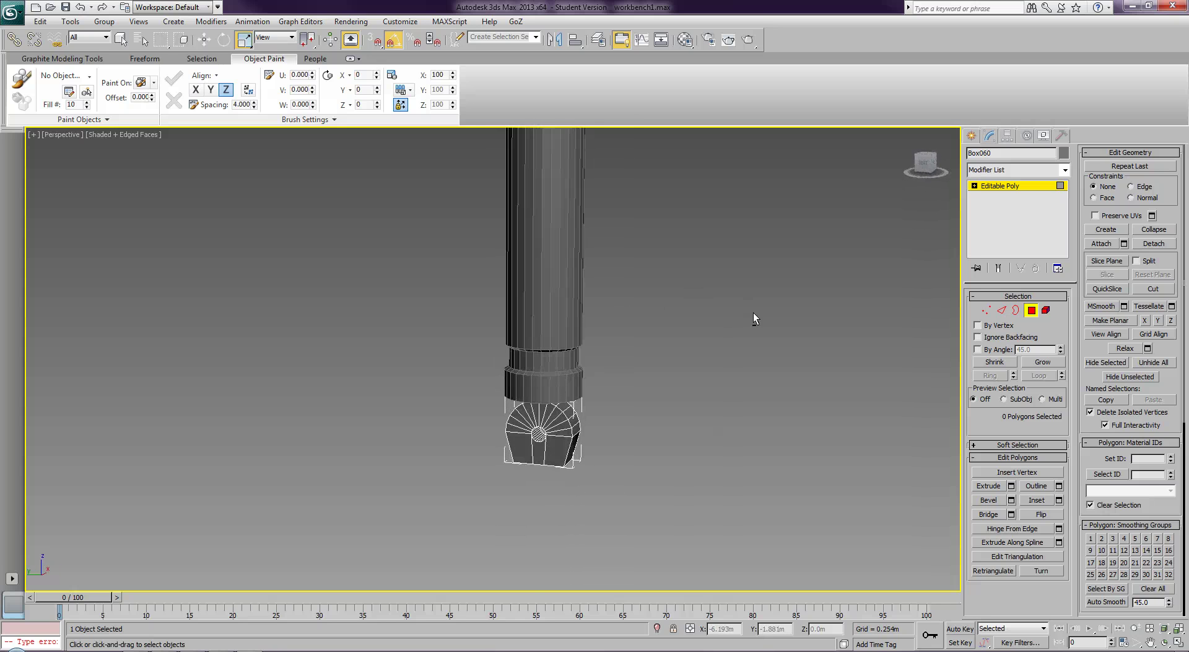
left_click(1031, 310)
middle_click_drag(799, 400, 627, 442, "alt")
key("w")
left_click_drag(596, 430, 565, 437, "shift")
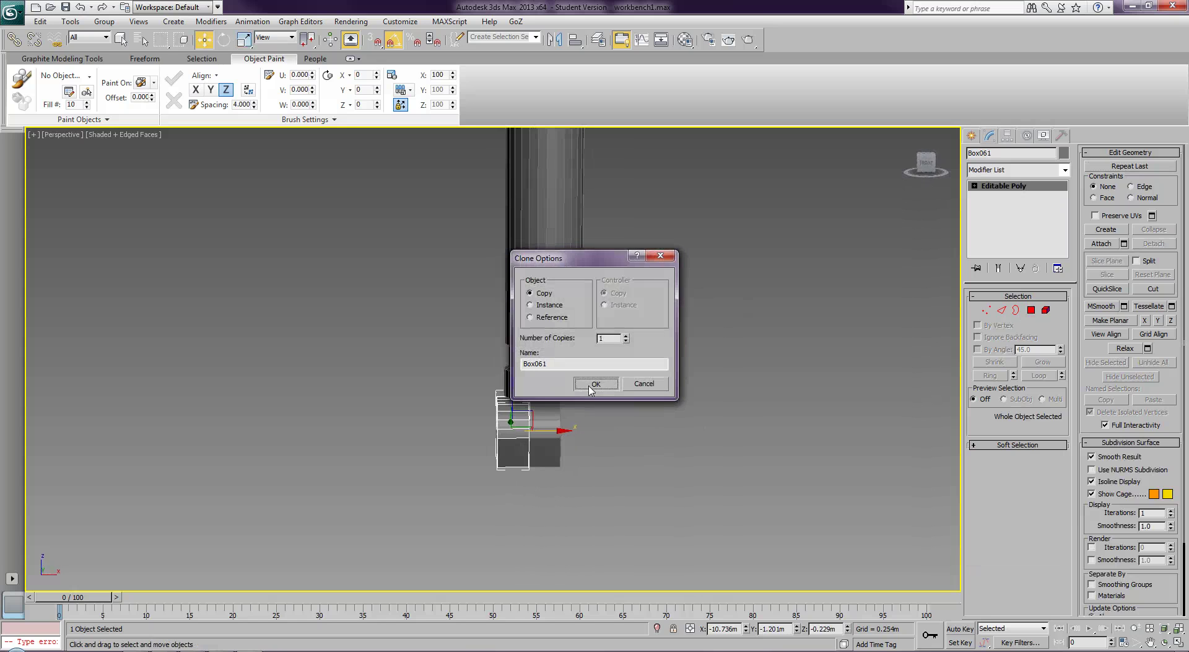
left_click(591, 385)
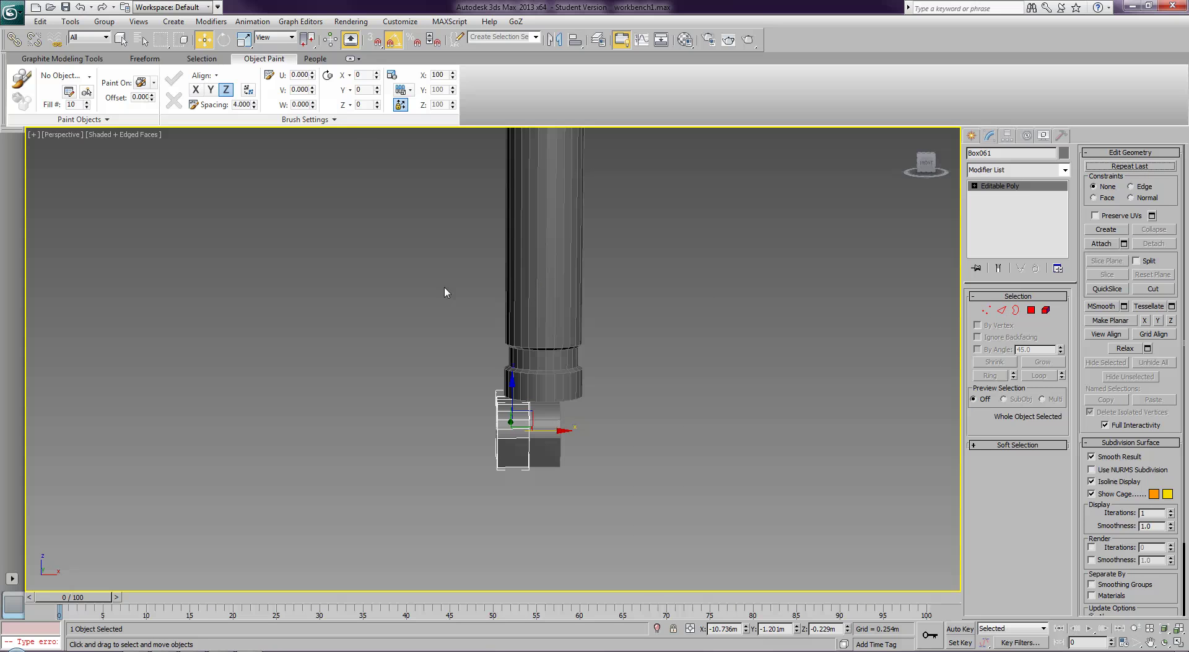
- Move the cloned bracket's outer-side vertices inward along X to make it a plate about half as thick
left_click(988, 310)
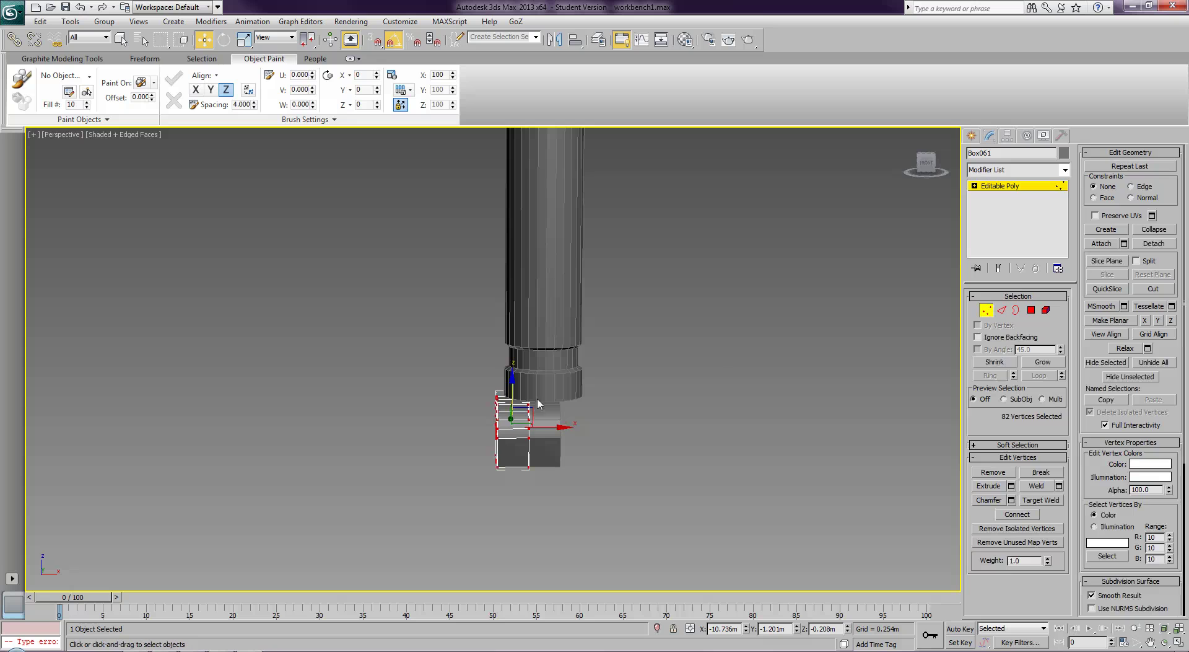
left_click_drag(507, 542, 507, 542)
left_click_drag(544, 426, 560, 426)
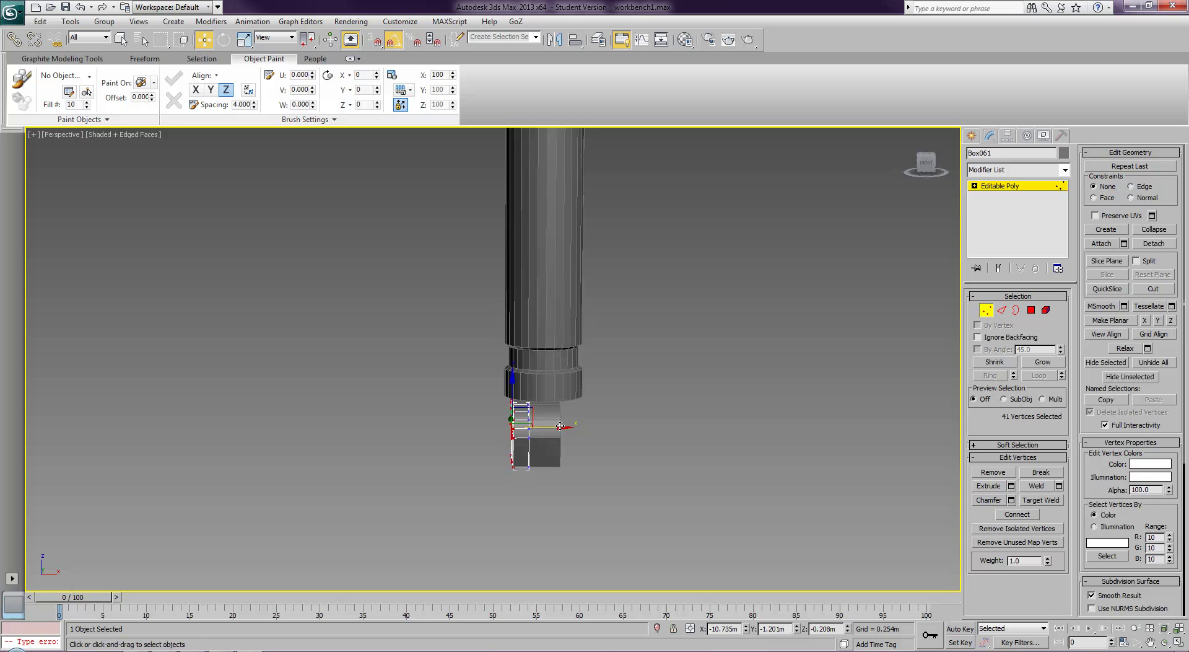
left_click(986, 310)
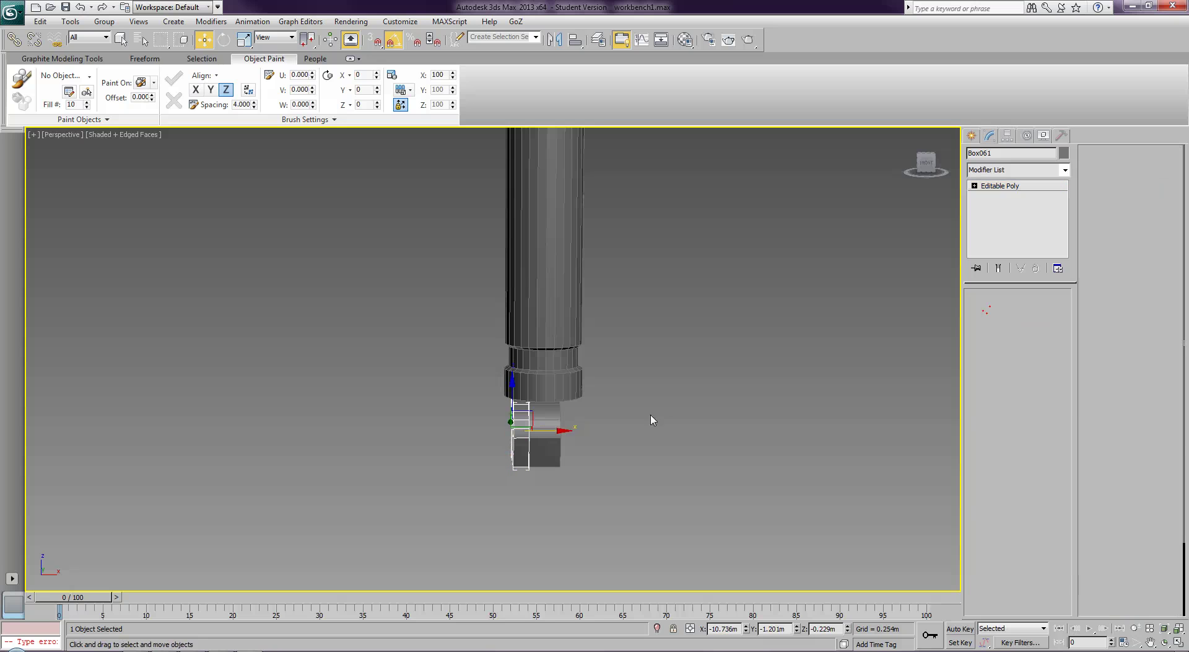
mouse_move(558, 426)
left_mouse_down("shift")
mouse_move(598, 429)
mouse_move(588, 432)
left_mouse_up("shift")
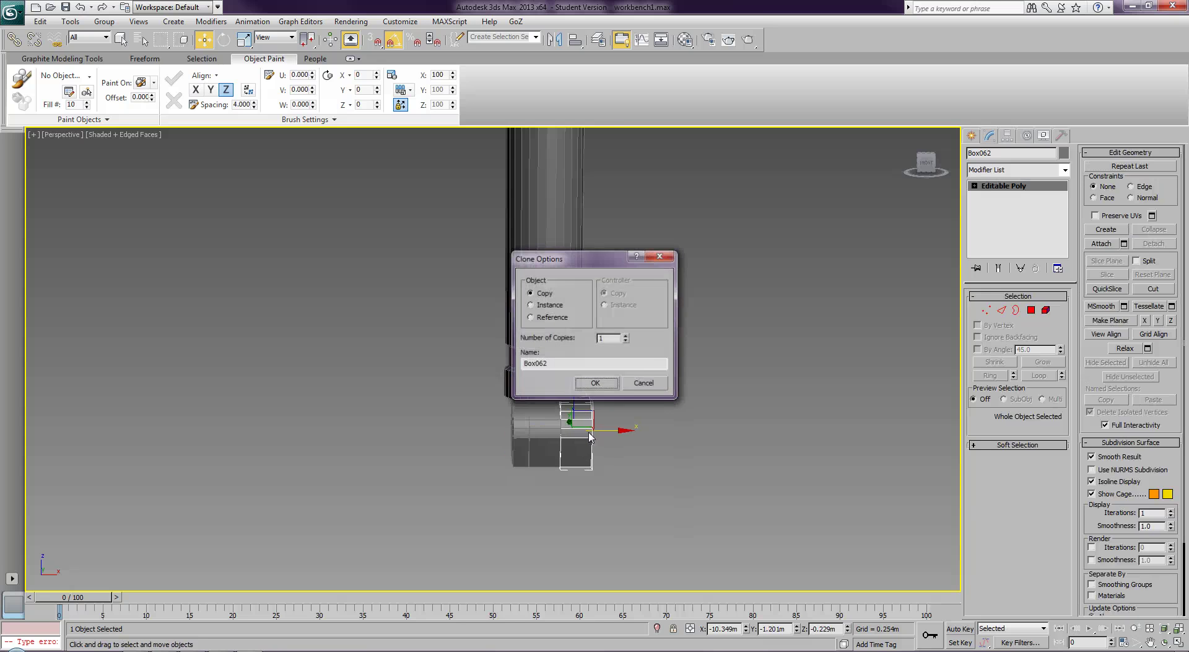
left_click(596, 384)
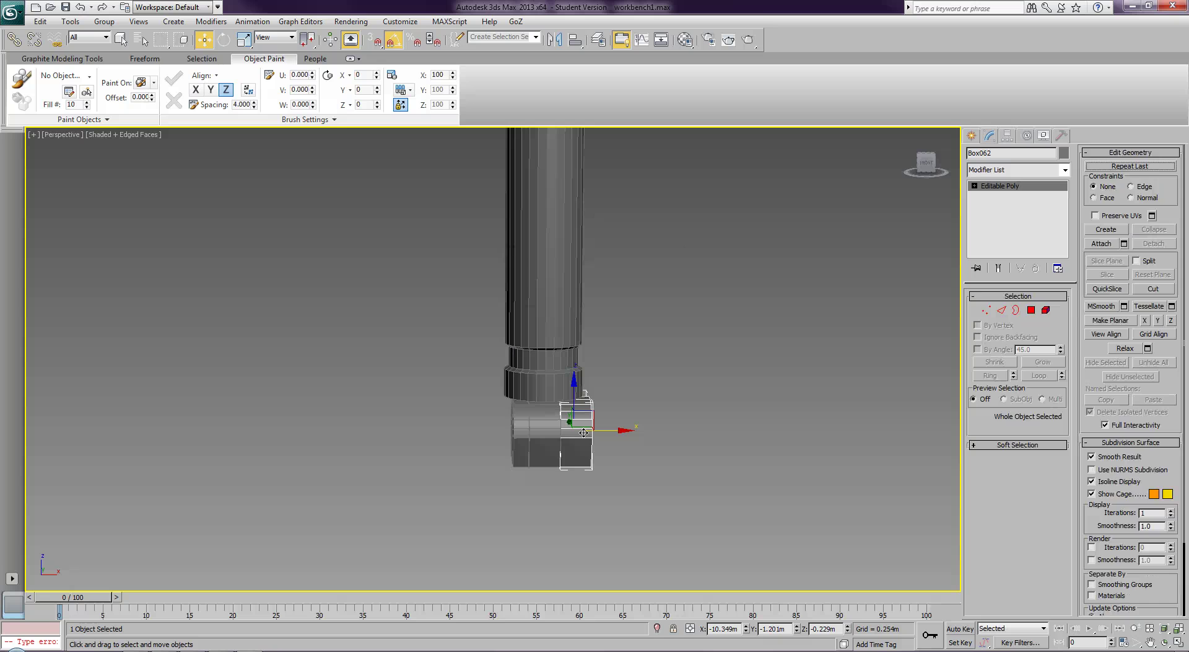
key("ctrl+z")
- Clone the thin side plate along X as one Copy against the opposite face of the middle bracket
left_click(524, 437)
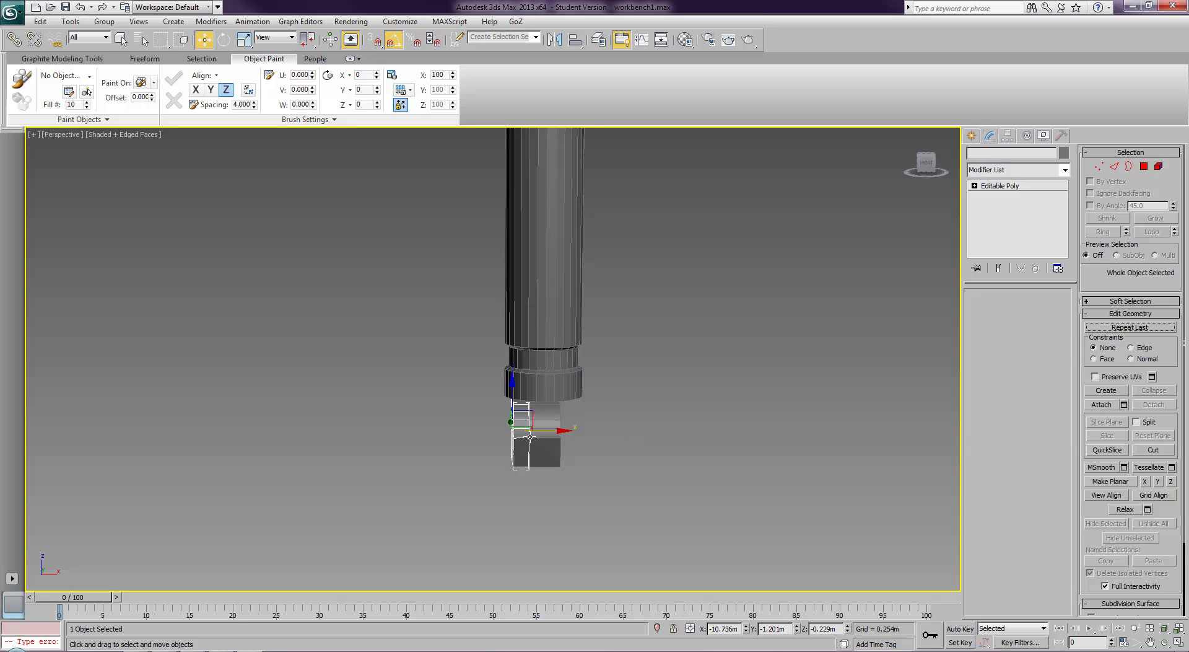
left_click_drag(548, 431, 595, 431, "shift")
left_click(599, 388)
left_click(680, 450)
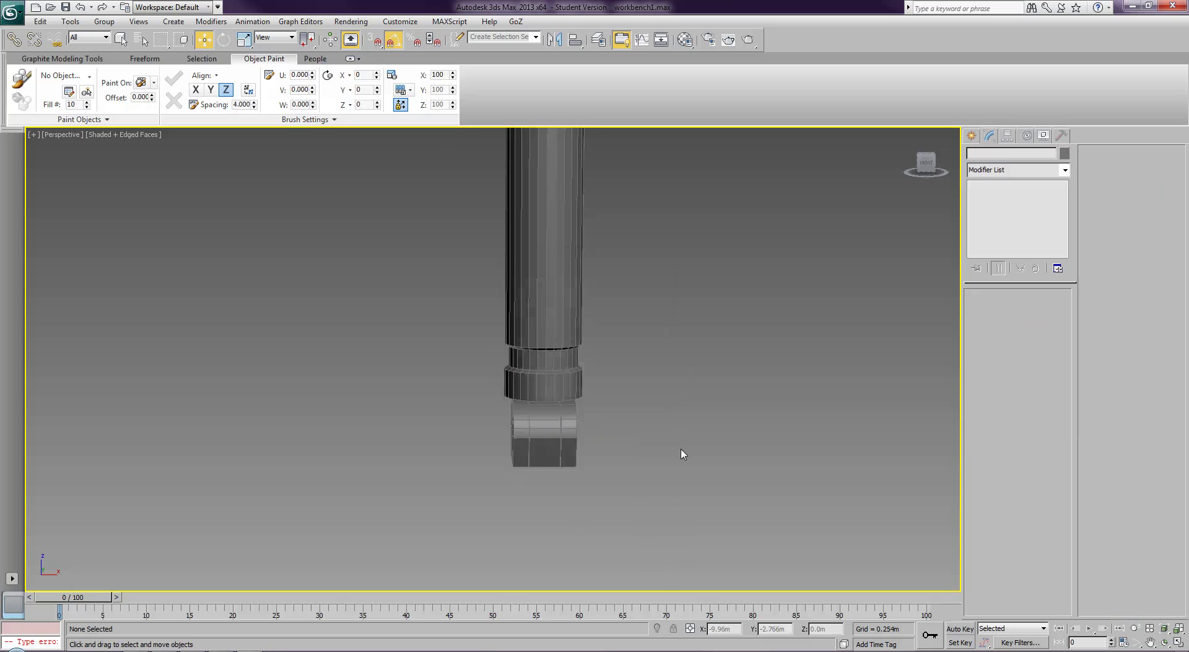
- Select both thin side plates and rotate them upside down about the X axis so their flat ends face the collar
key("z")
middle_click_drag(620, 468, 660, 460, "alt")
scroll(660, 434, "down", 5)
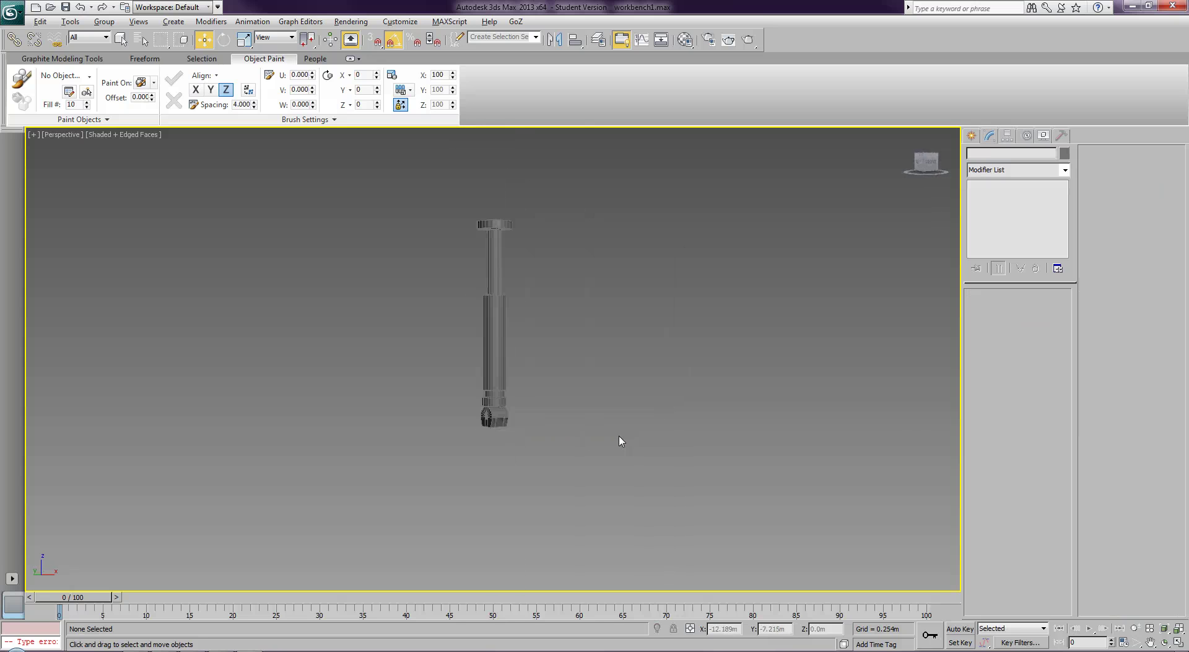
scroll(620, 471, "up", 10)
middle_click_drag(617, 499, 717, 243)
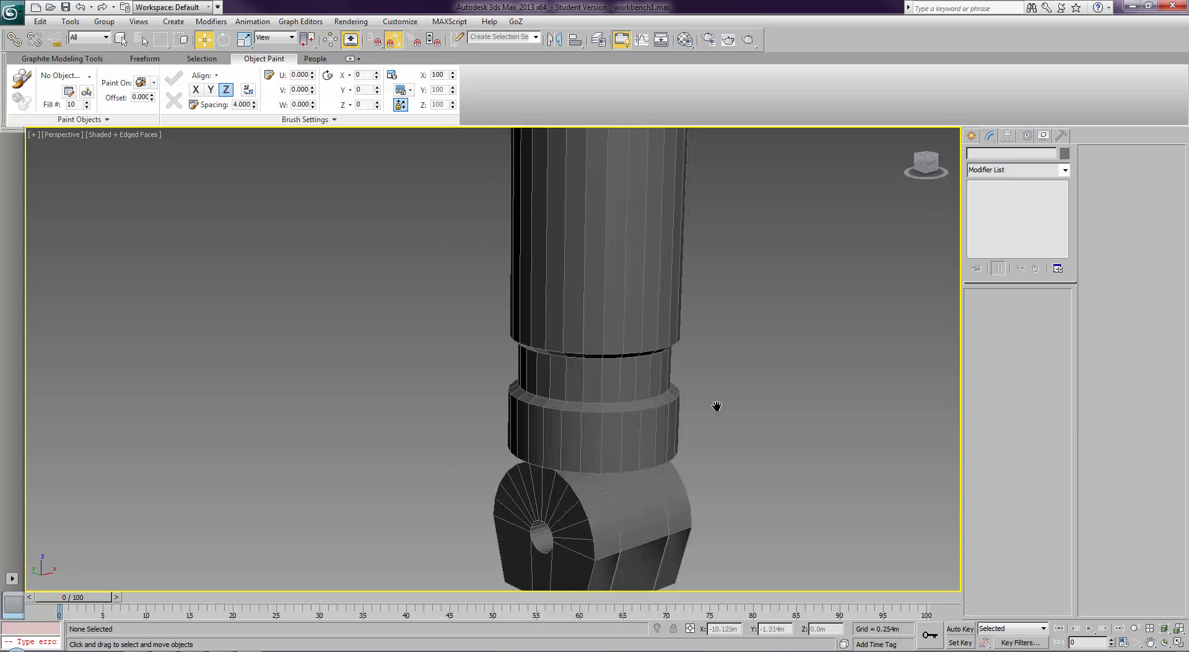
middle_click_drag(717, 433, 716, 328)
left_click(692, 413)
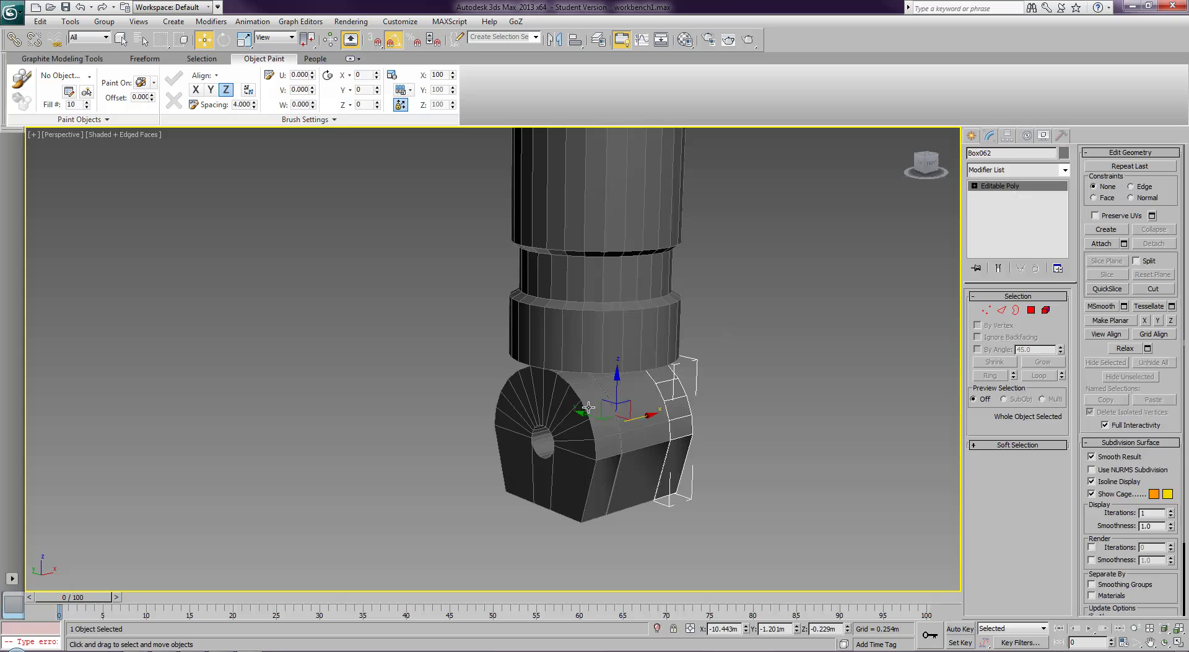
key("e")
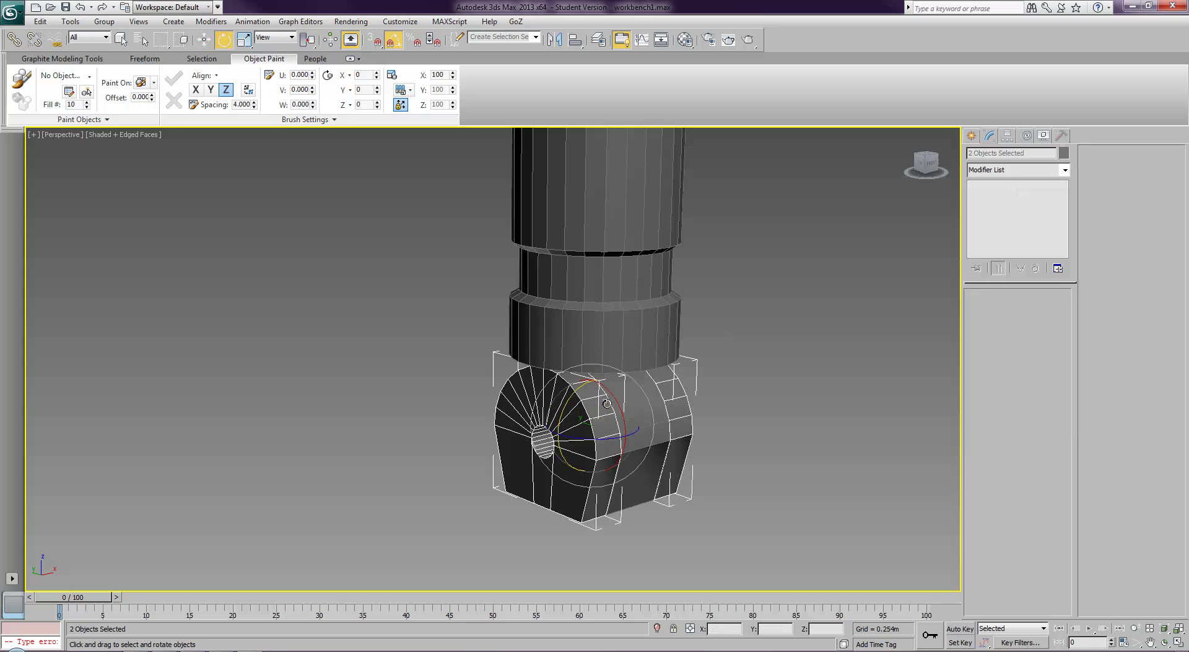
left_click_drag(612, 397, 645, 504)
middle_click_drag(601, 491, 690, 465, "alt")
- Move the two flipped side plates slightly down along Z to line them up with the middle bracket
key("w")
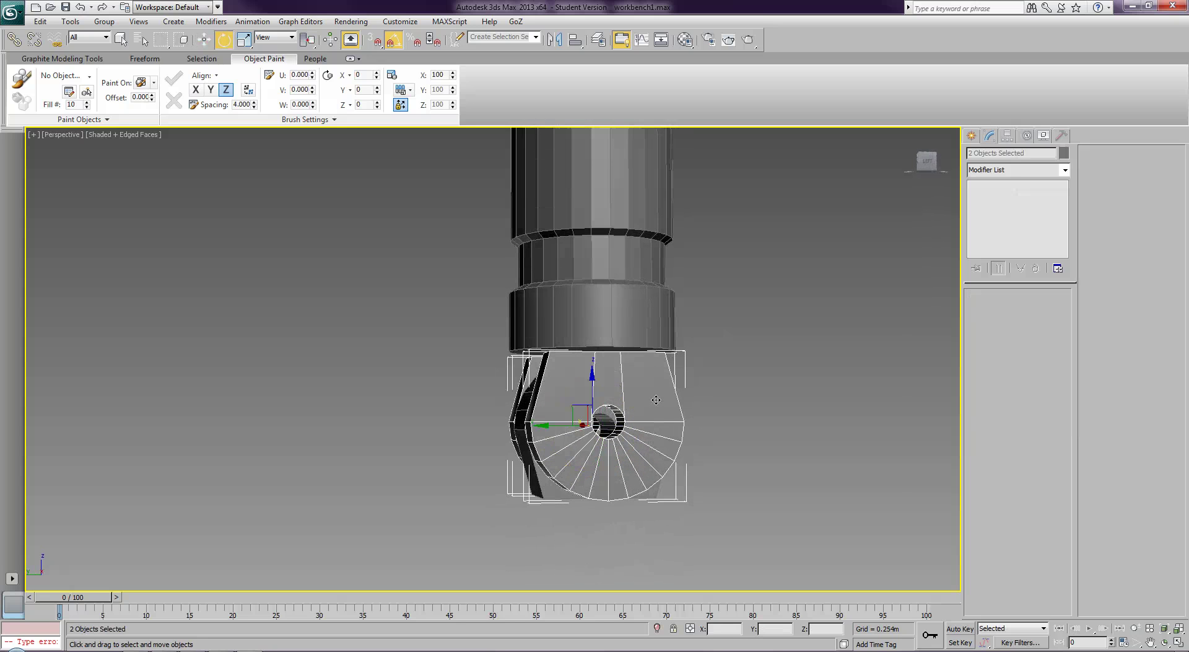
left_click_drag(591, 387, 593, 395)
mouse_move(555, 418)
middle_mouse_down("alt")
mouse_move(631, 421)
mouse_move(563, 433)
mouse_move(560, 392)
mouse_move(565, 407)
middle_mouse_up("alt")
scroll(598, 417, "up", 5)
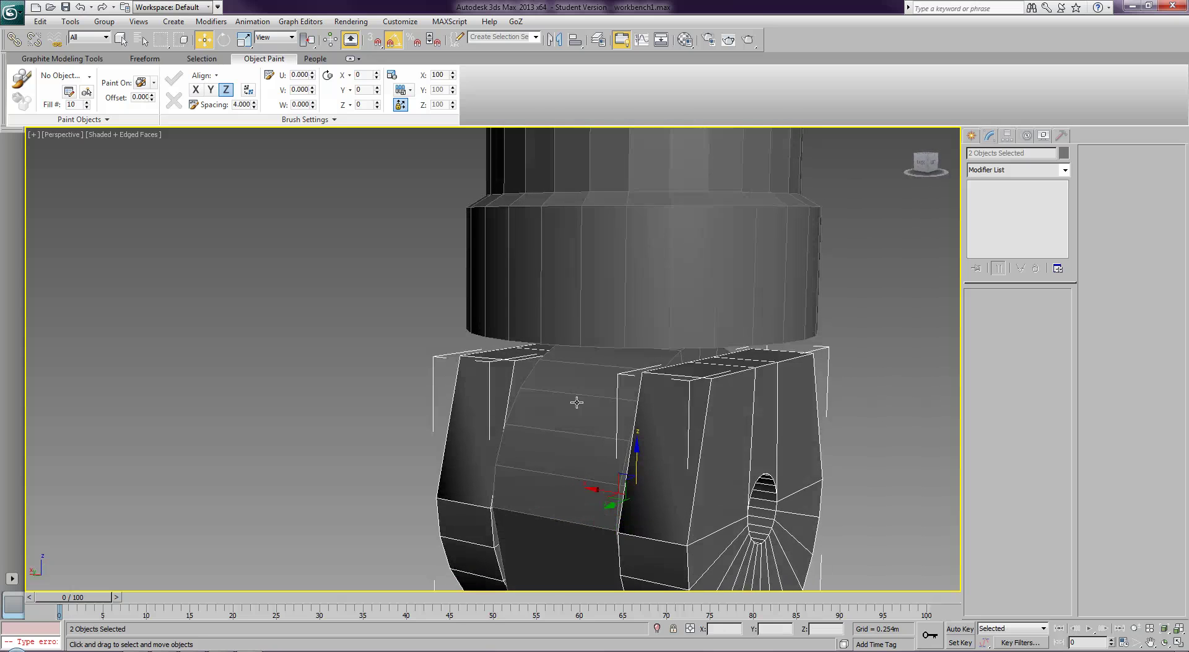
middle_click_drag(689, 380, 756, 412, "alt")
left_click(752, 410)
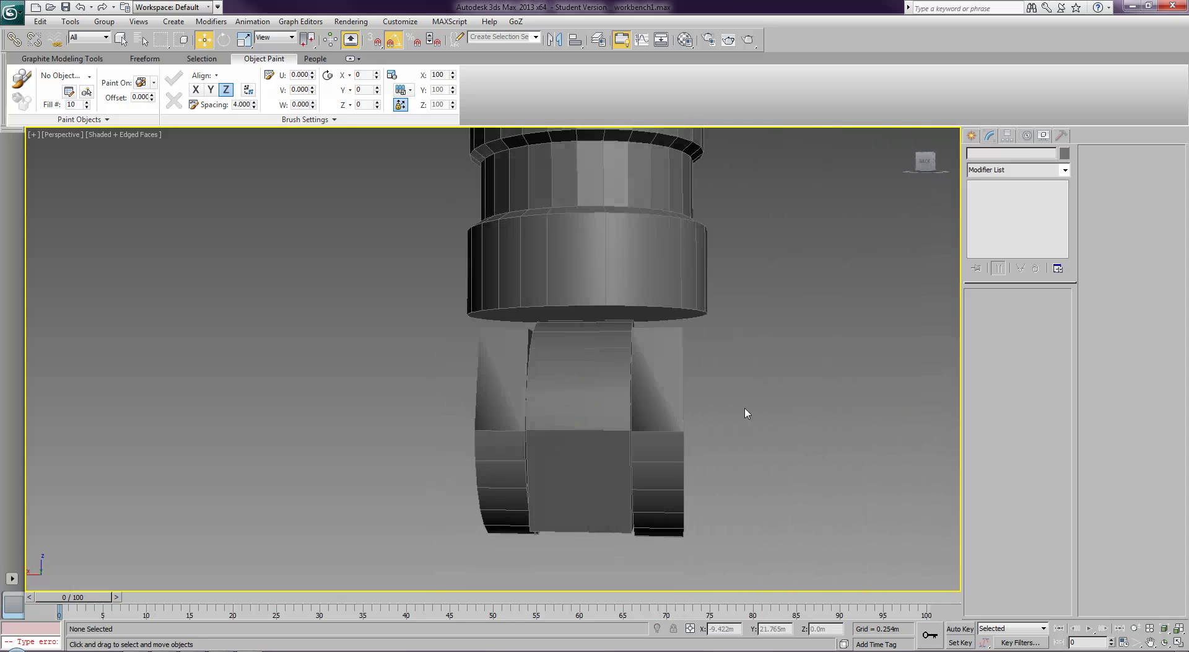
- Select all three bracket pieces and scale them down slightly and uniformly beneath the collar
left_click_drag(486, 465, 495, 459)
key("r")
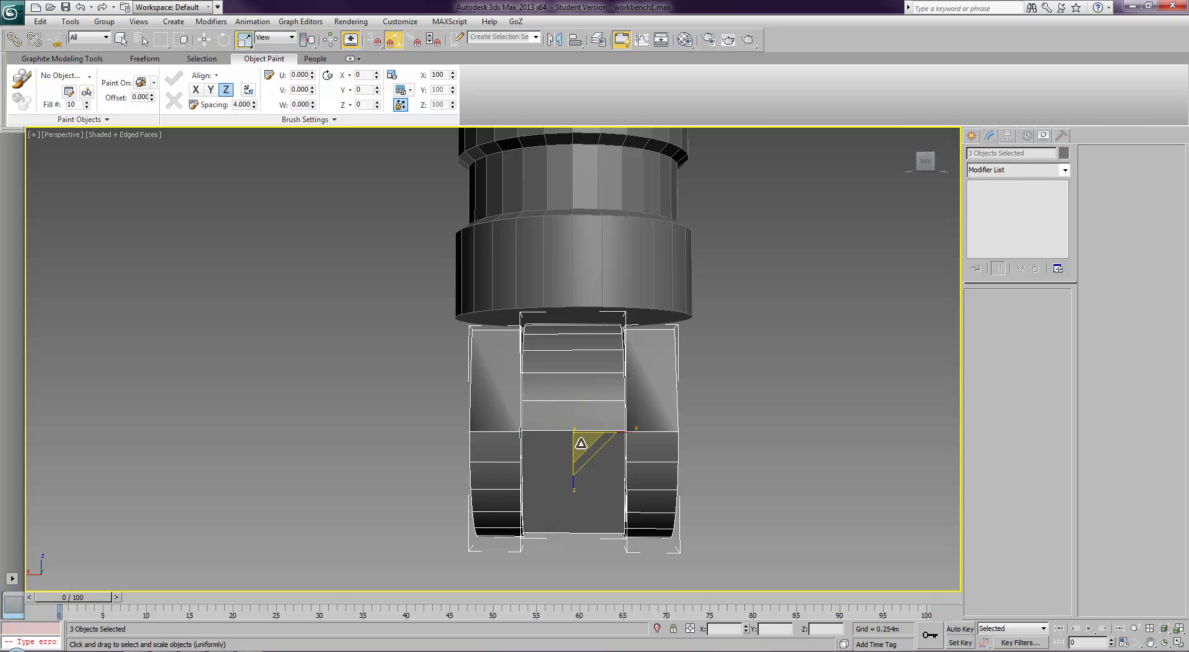
left_click_drag(582, 443, 573, 459)
middle_click_drag(706, 433, 666, 447, "alt")
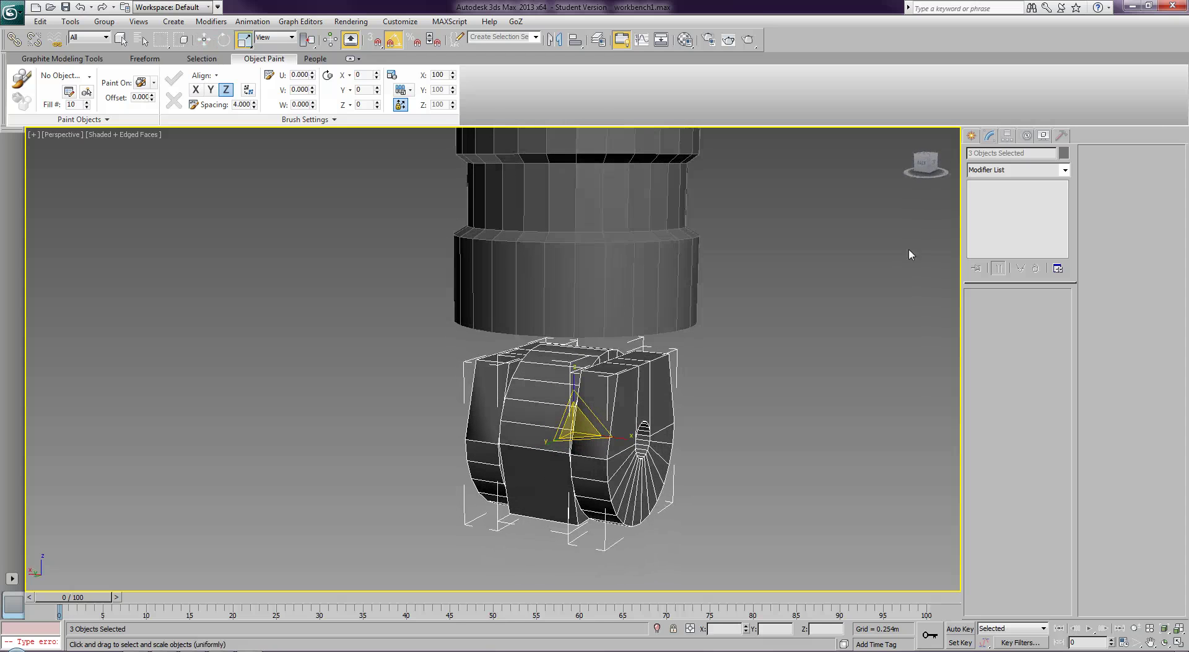
- Apply Reset XForm to the three bracket pieces and convert them to Editable Poly
left_click(1062, 136)
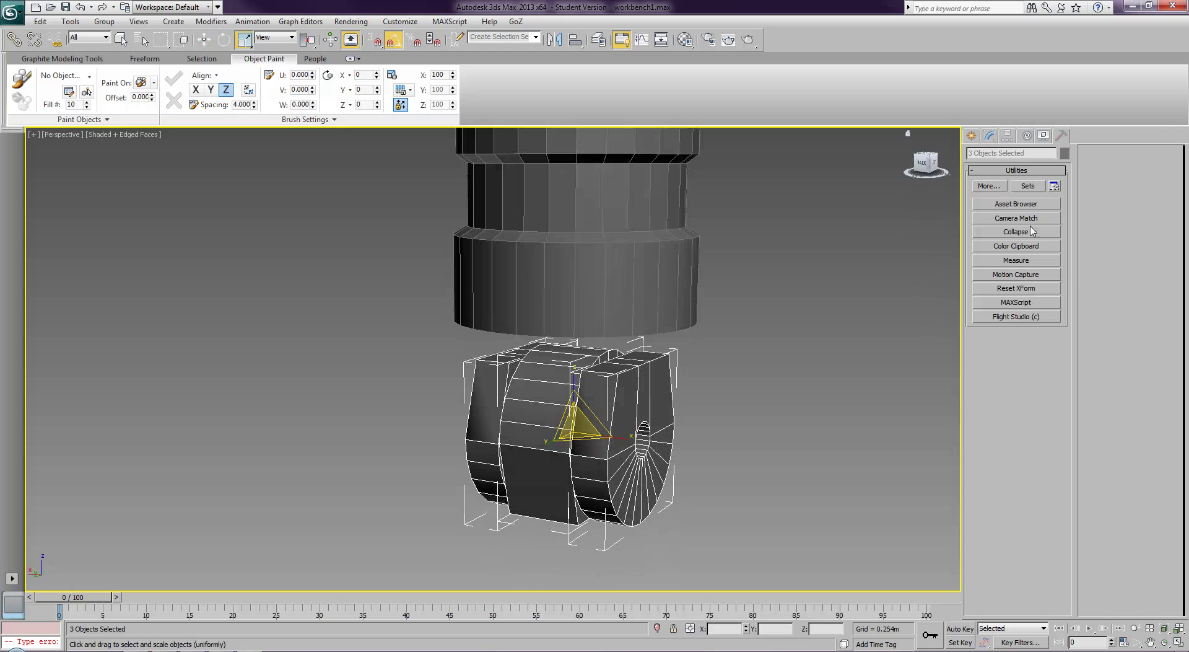
left_click(1016, 288)
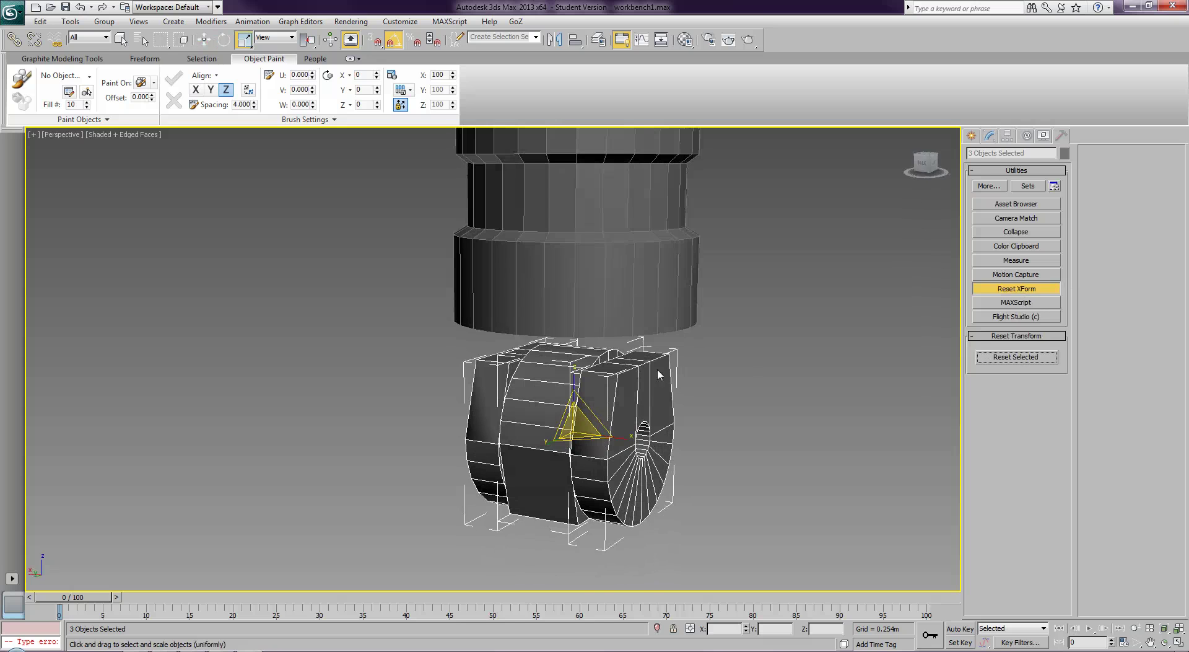
right_click(589, 369)
mouse_move(619, 483)
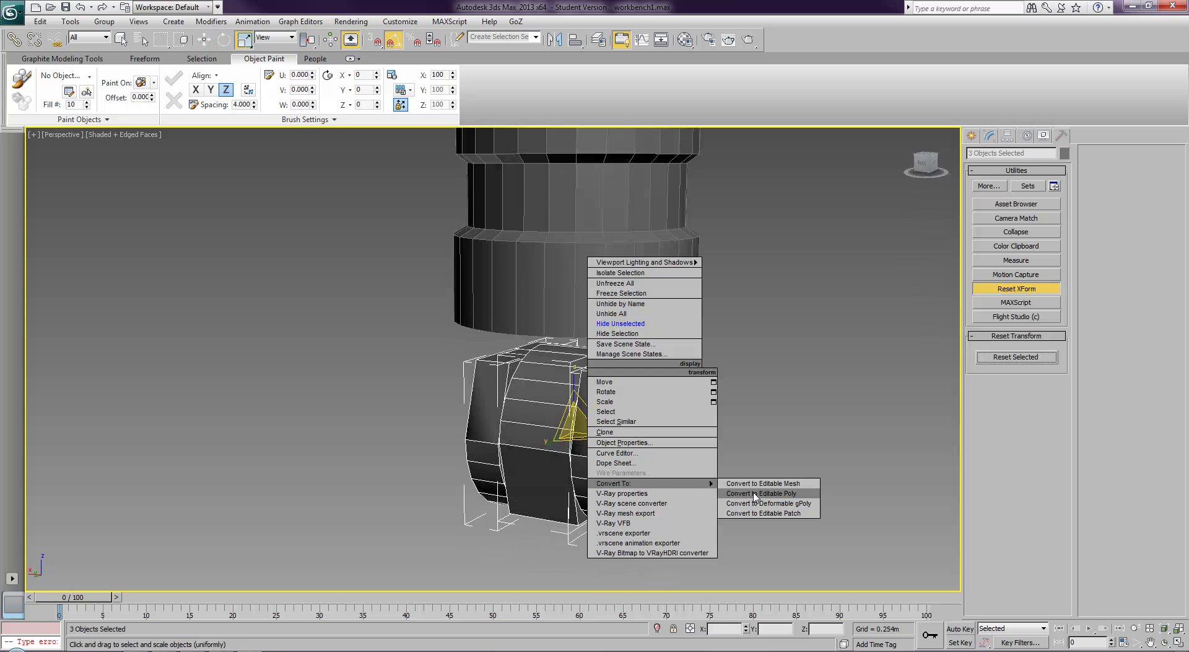
left_click(794, 487)
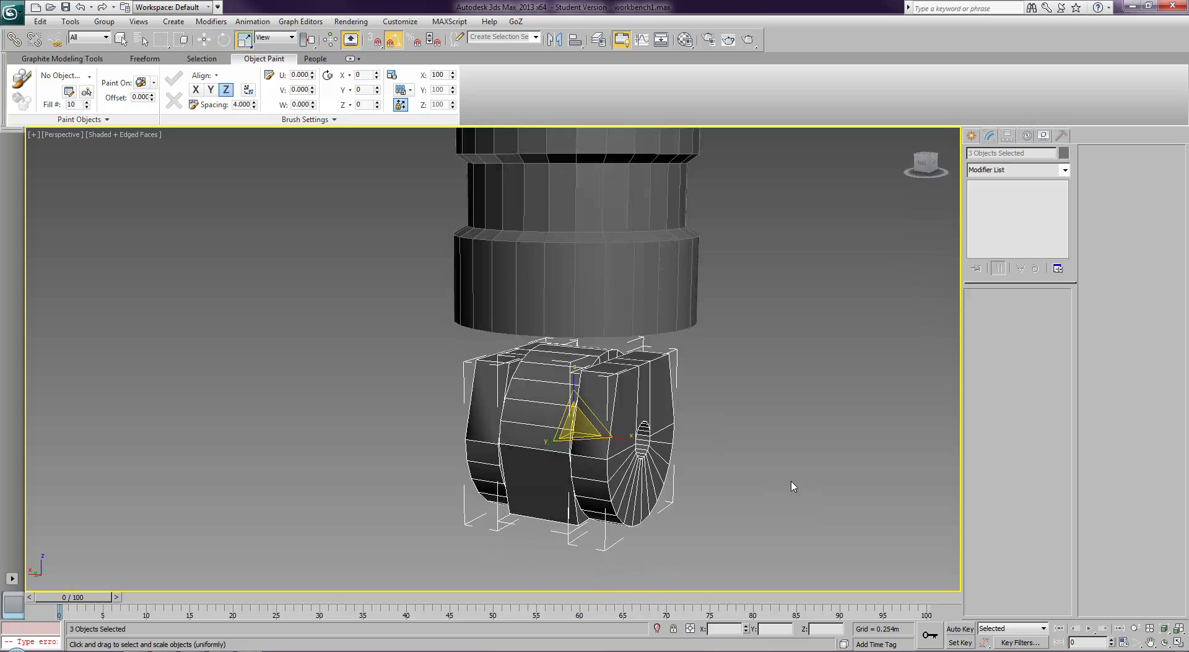
left_click(890, 253)
- Attach the two outer side plates to each other as one object, leaving the middle bracket separate
left_click(502, 366)
left_click(1102, 243)
left_click(654, 384)
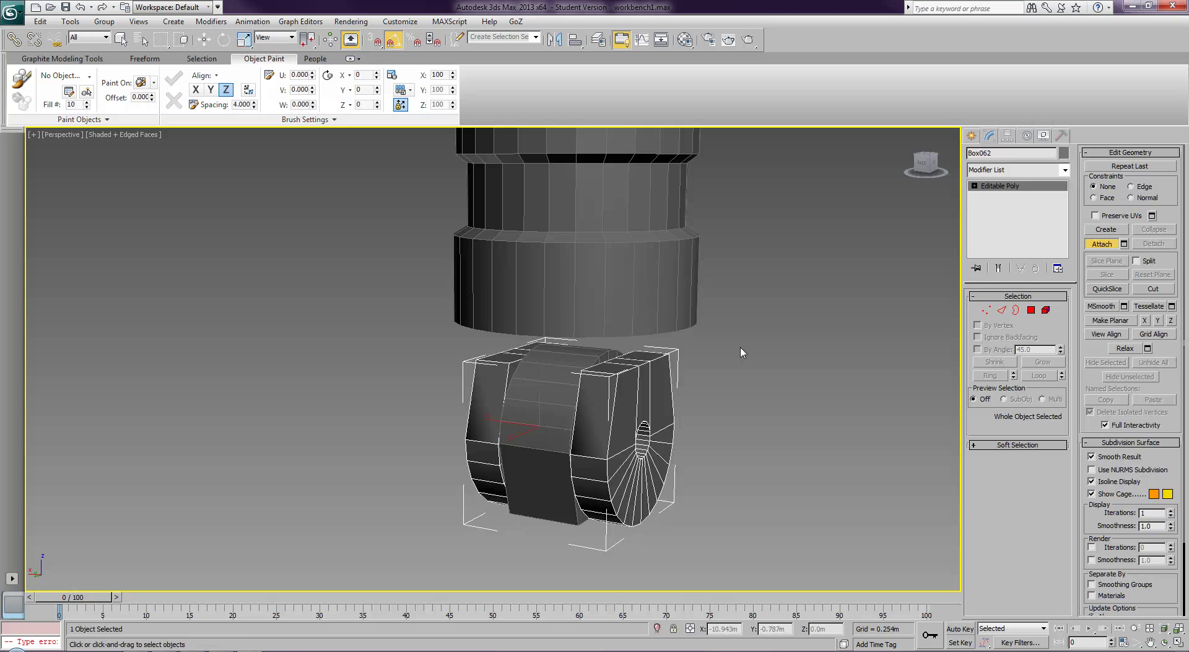
left_click(1112, 246)
- Select the six top polygons of the attached side plates and extrude them upward until they reach the collar
middle_click_drag(700, 360, 715, 384, "alt")
left_click(1031, 310)
left_click(644, 373)
left_click(639, 384, "ctrl")
mouse_move(583, 393)
middle_mouse_down("alt")
mouse_move(526, 392)
mouse_move(571, 395)
middle_mouse_up("alt")
left_click(526, 392, "ctrl")
left_click(529, 392, "ctrl")
left_click(545, 401, "ctrl")
scroll(581, 385, "up", 3)
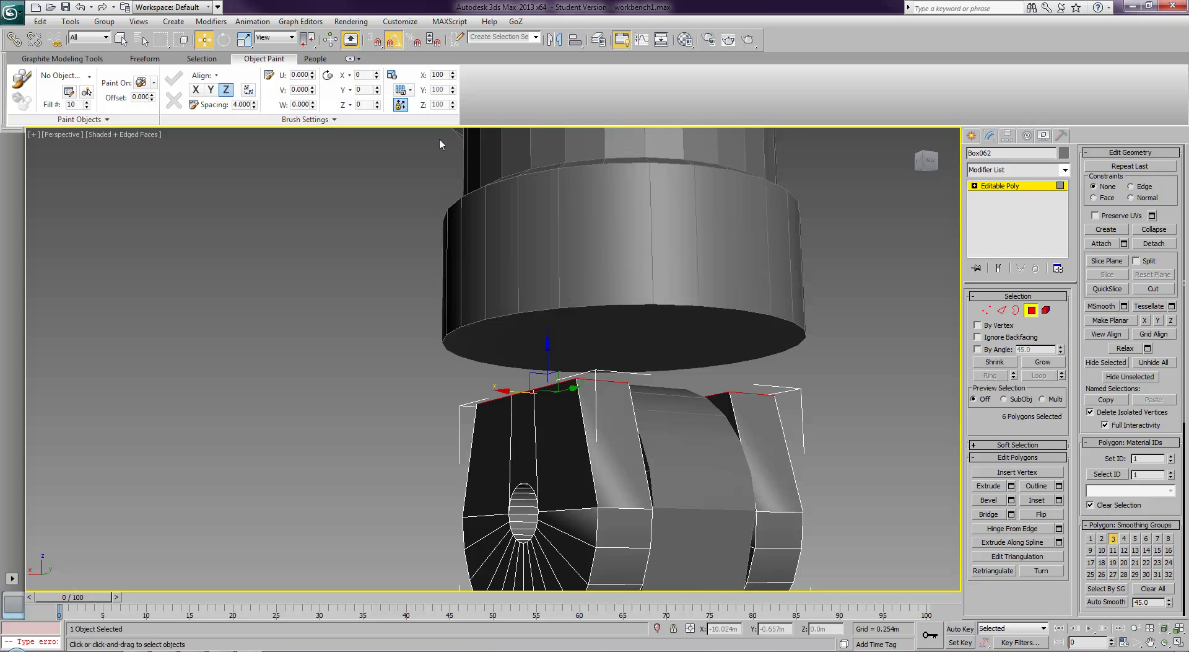
left_click(979, 488)
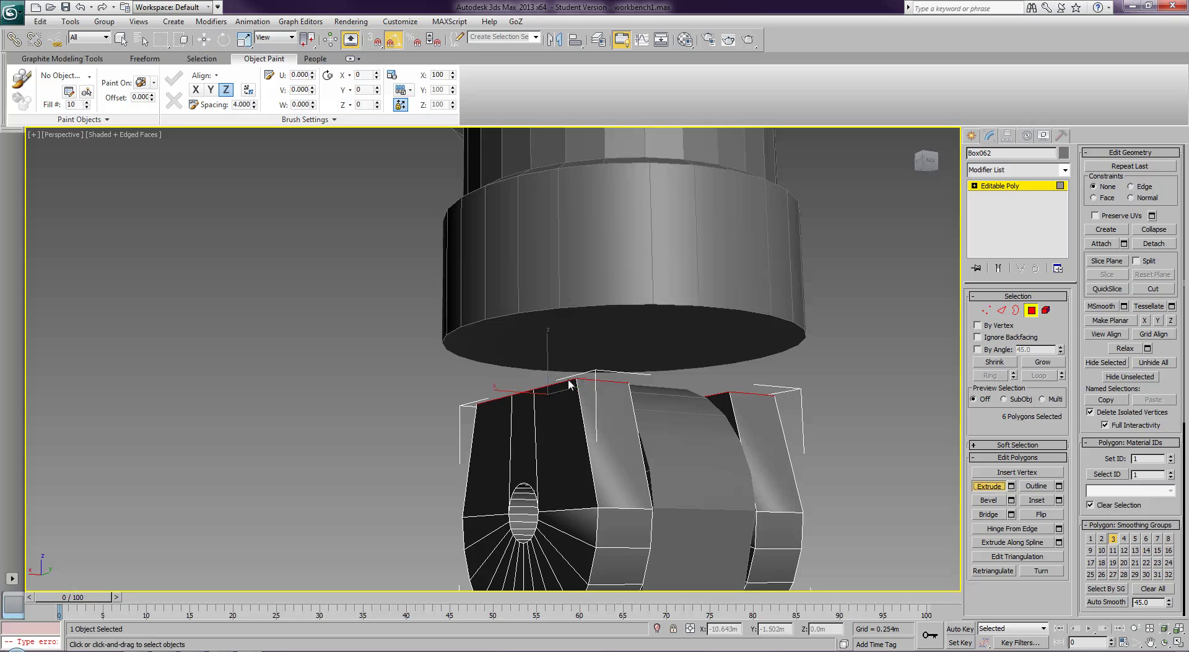
middle_click_drag(582, 378, 582, 401, "alt")
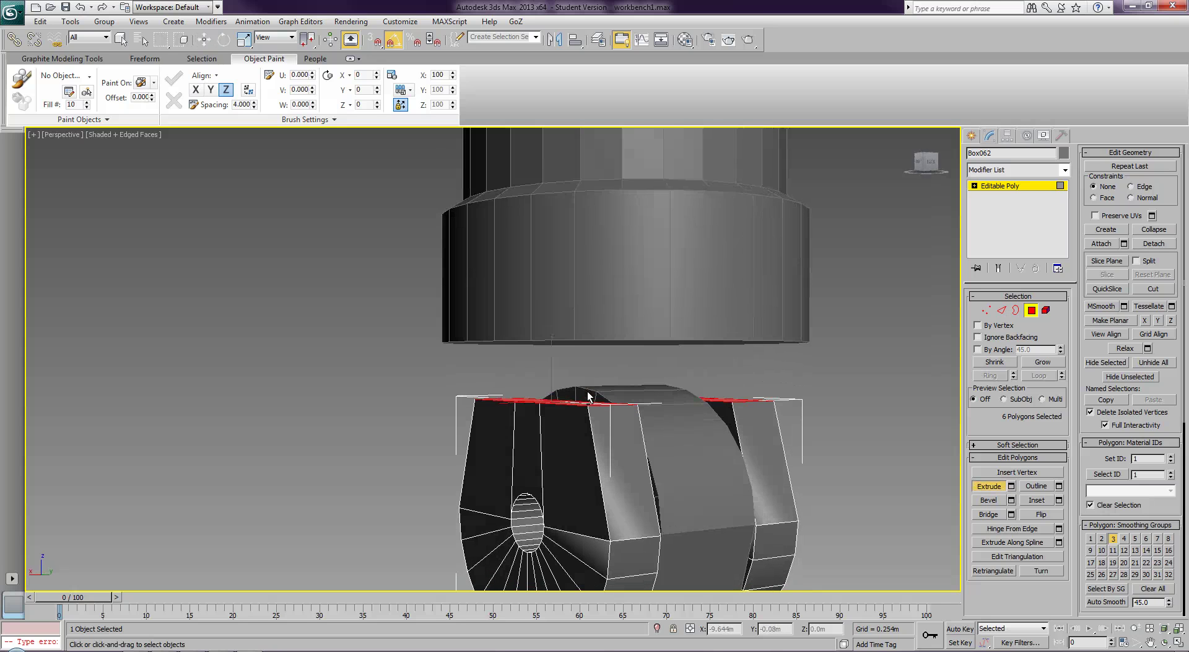
left_click_drag(574, 403, 587, 383)
- Select the four outer edges where the extruded side plates bend and chamfer them widely
middle_click_drag(799, 403, 503, 406, "alt")
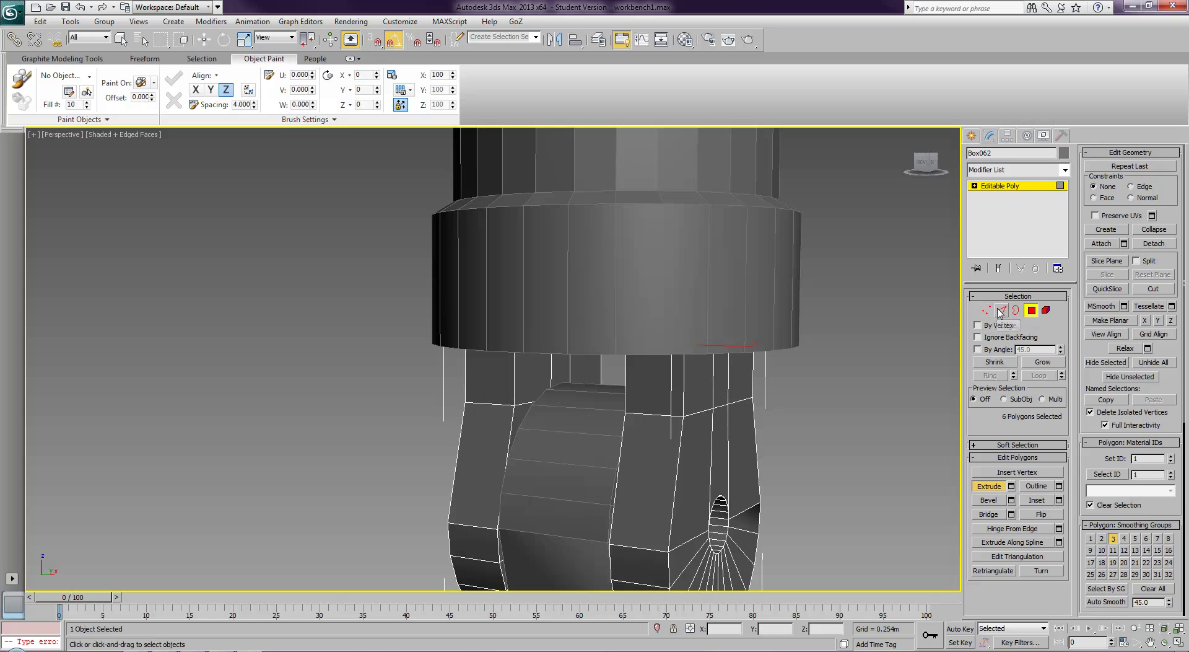
left_click(1002, 310)
left_click(660, 415)
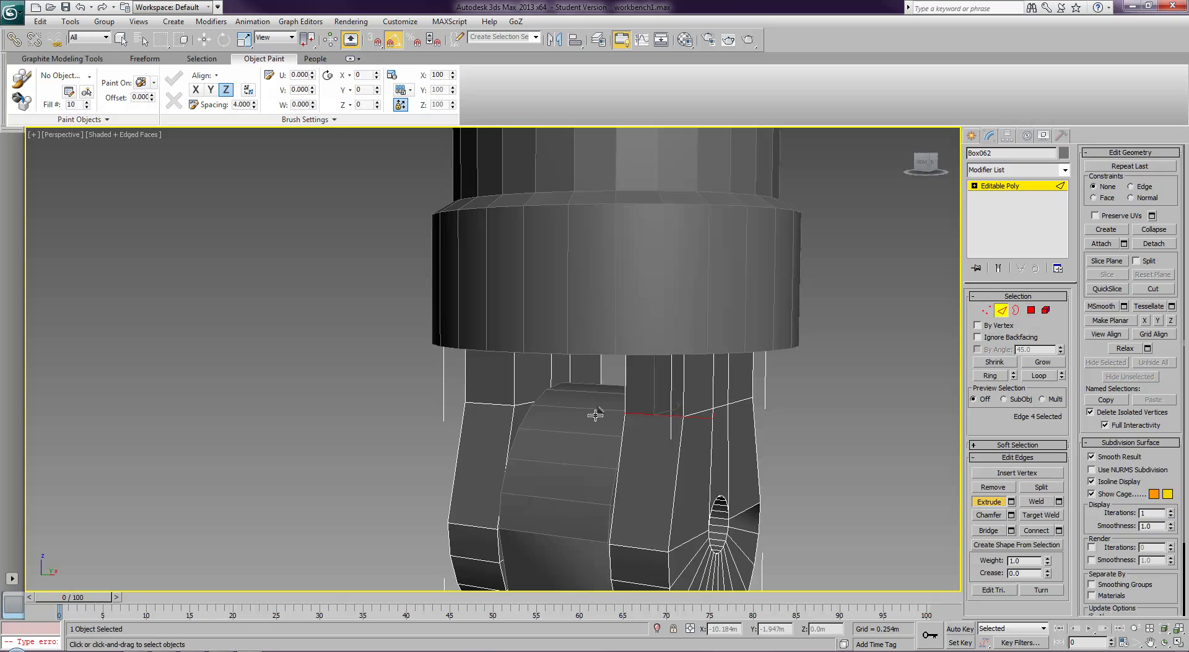
left_click(491, 403, "ctrl")
middle_click_drag(491, 403, 555, 428, "alt")
left_click(555, 430, "ctrl")
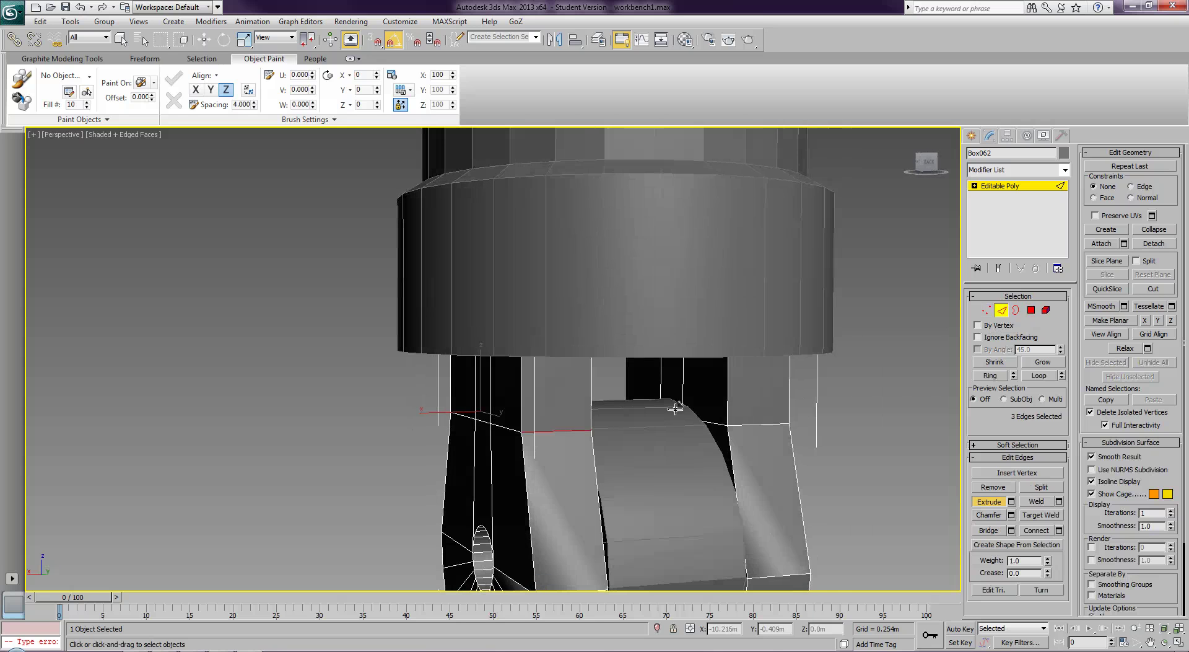
left_click(750, 425, "ctrl")
left_click(988, 515)
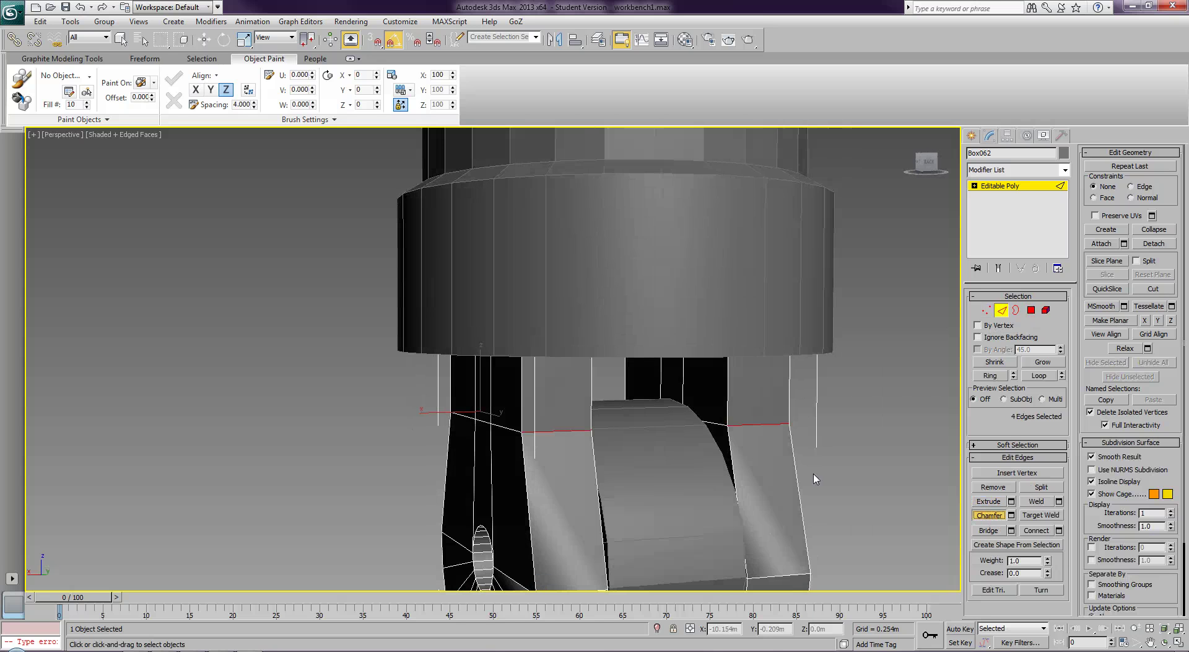
left_click_drag(767, 423, 768, 411)
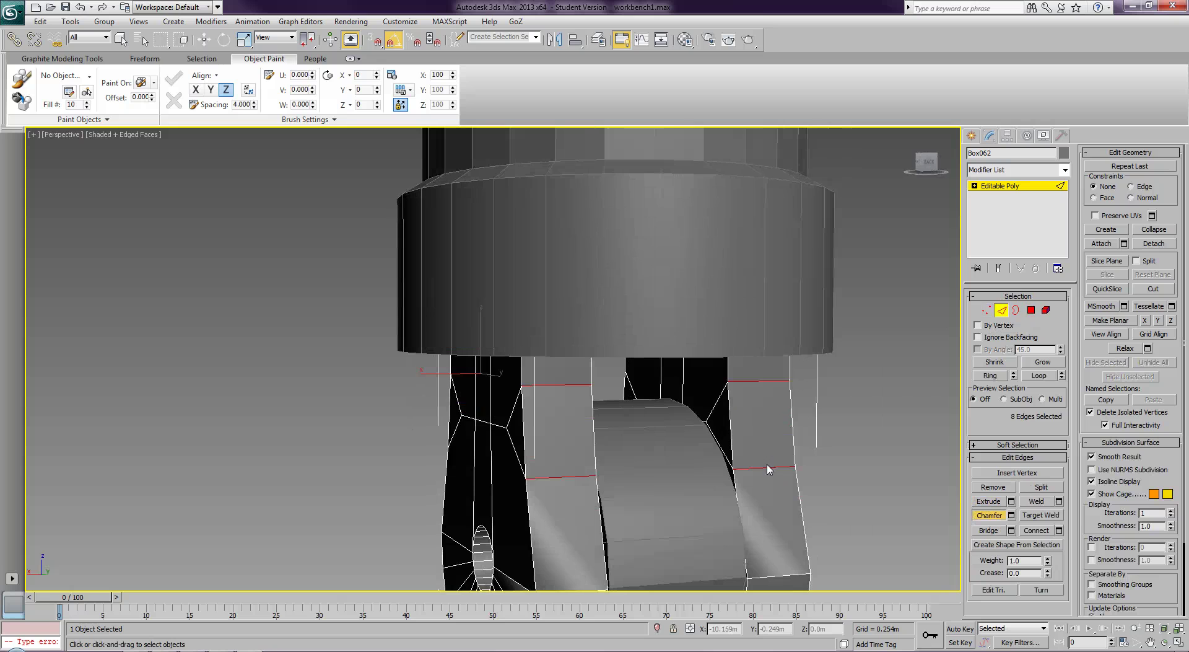
- Chamfer the resulting side plate edges a second time to round the bend, and clear the edge selection
left_click_drag(769, 466, 770, 462)
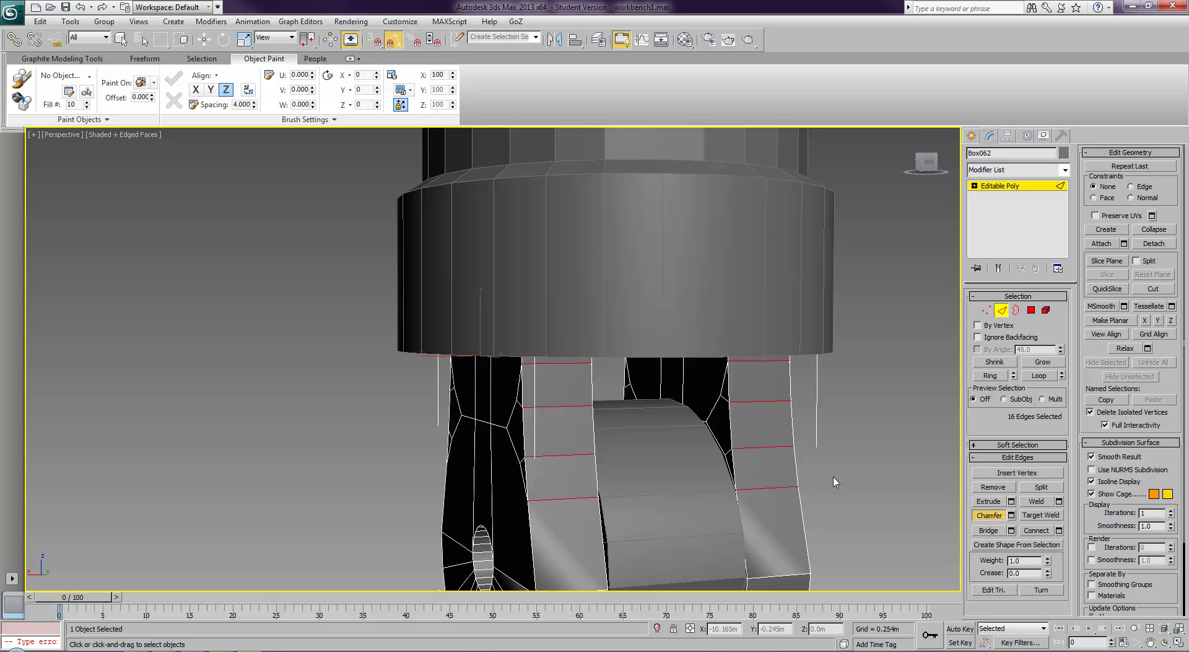
left_click(982, 515)
left_click(891, 510)
scroll(866, 502, "down", 6)
middle_click_drag(741, 463, 561, 462, "alt")
scroll(561, 462, "up", 2)
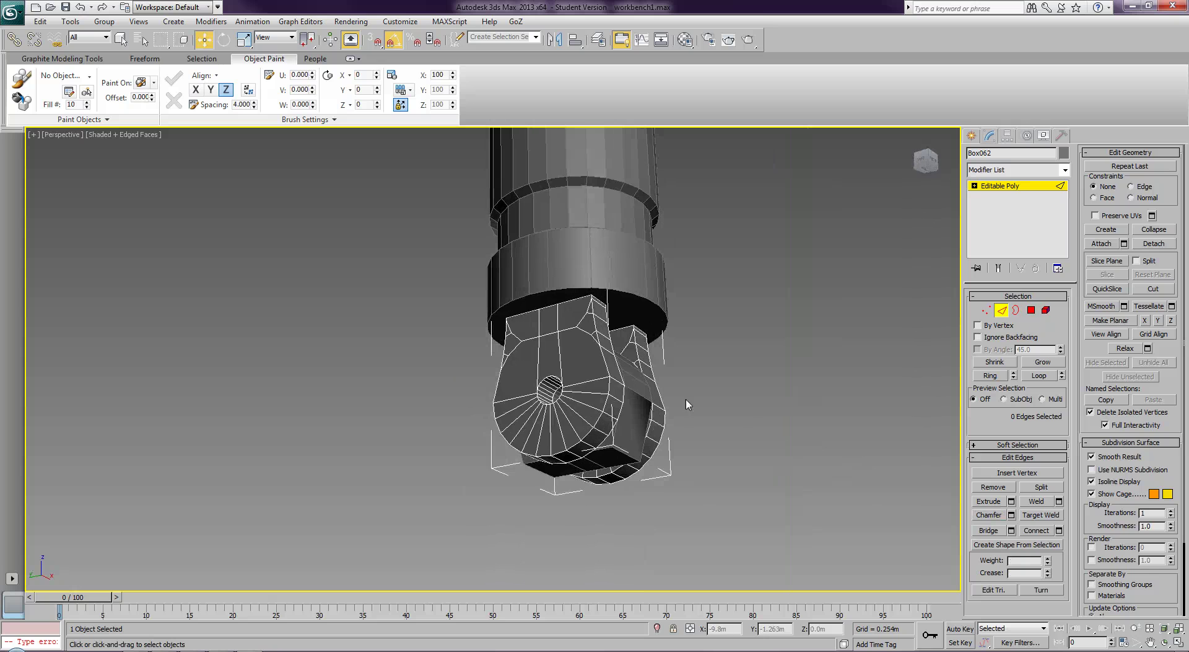
- Select the three bottom polygons of the middle bracket and extrude them downward into a block below the side plates
left_click(1001, 312)
left_click(756, 407)
left_click(641, 426)
left_click(1030, 311)
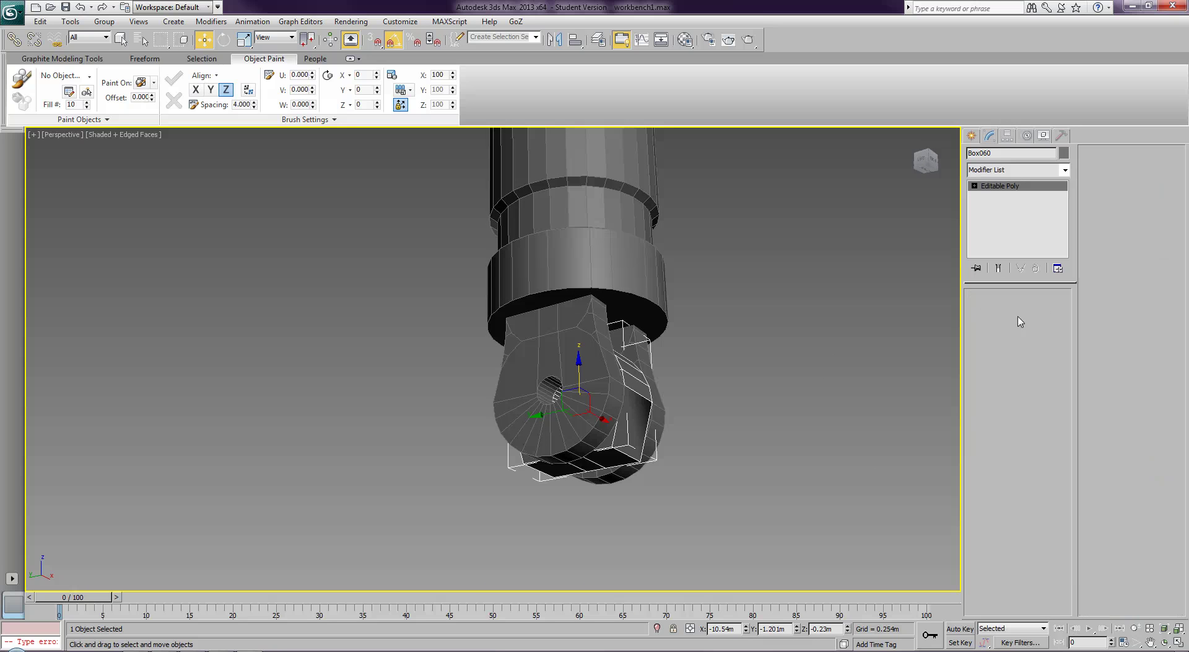
left_click(577, 468)
left_click(592, 463, "ctrl")
left_click(616, 457, "ctrl")
left_click(991, 487)
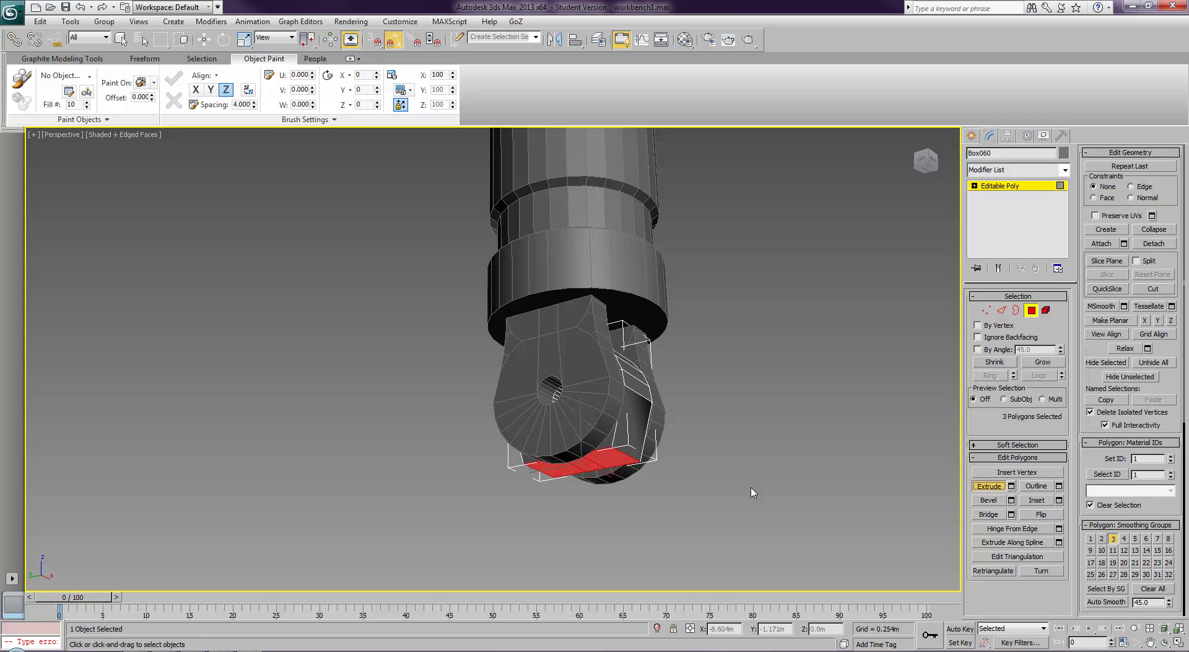
left_click_drag(591, 459, 595, 461)
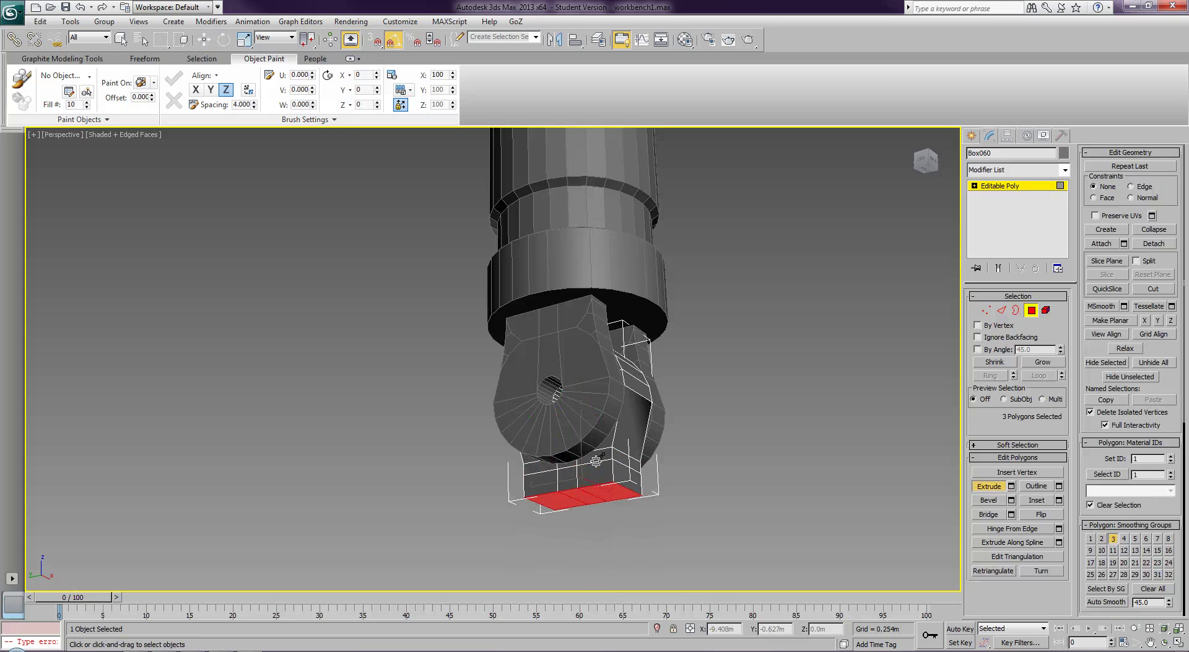
- Extrude the three side polygons on both long sides of the bracket's bottom block outward to widen it
middle_click_drag(582, 481, 657, 530, "alt")
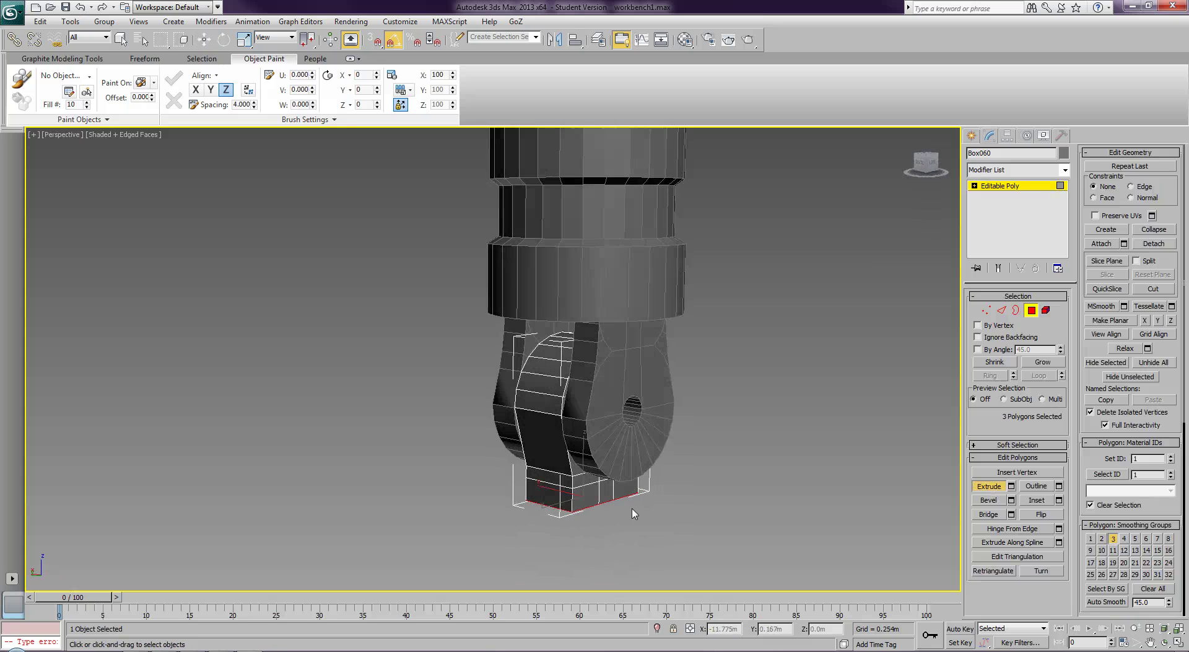
mouse_move(626, 490)
middle_mouse_down("alt")
mouse_move(638, 488)
mouse_move(612, 502)
mouse_move(630, 497)
middle_mouse_up("alt")
left_click(561, 525, "ctrl")
left_click(587, 530, "ctrl")
left_click(615, 531, "ctrl")
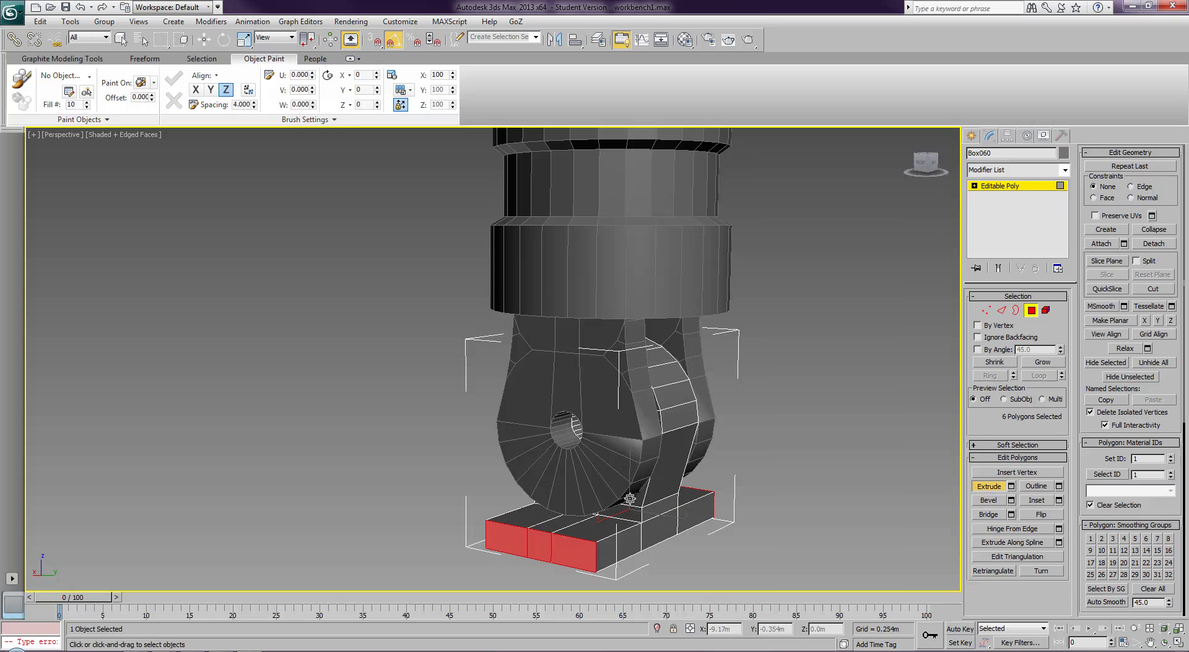
- Select the three polygons on each of the two remaining sides of the bottom block and extrude them outward into a base plate
left_click(676, 523, "ctrl")
left_click(694, 509)
left_click(660, 529, "ctrl")
left_click(619, 545, "ctrl")
middle_click_drag(620, 545, 550, 534, "alt")
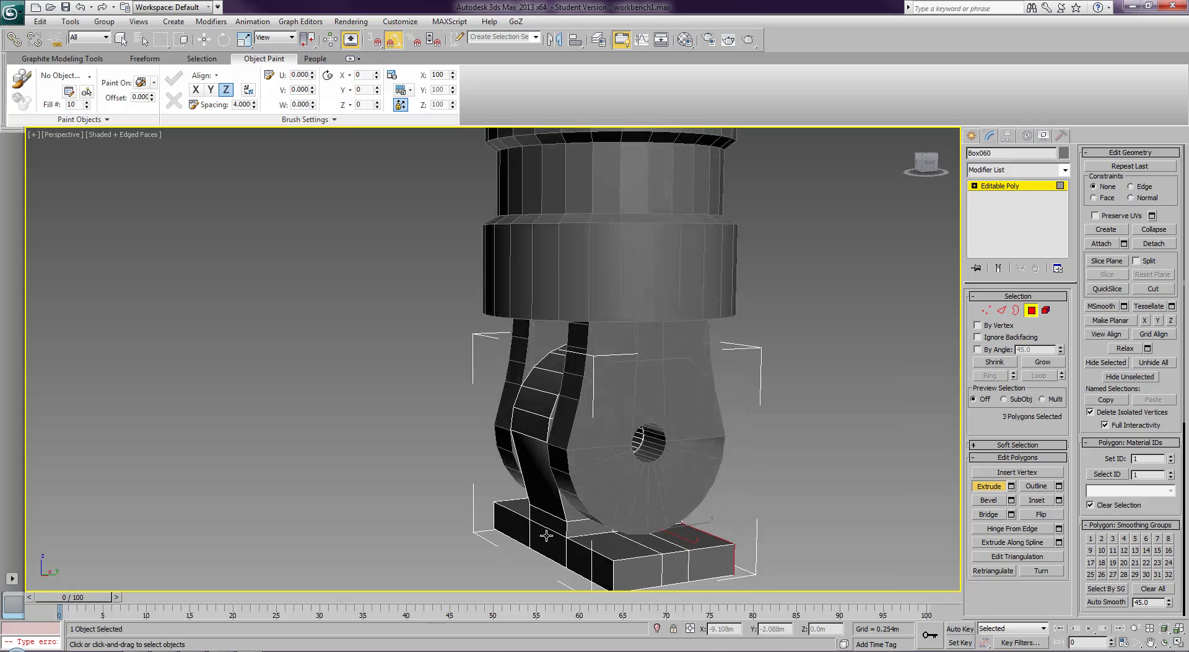
left_click(521, 531, "ctrl")
left_click(536, 540, "ctrl")
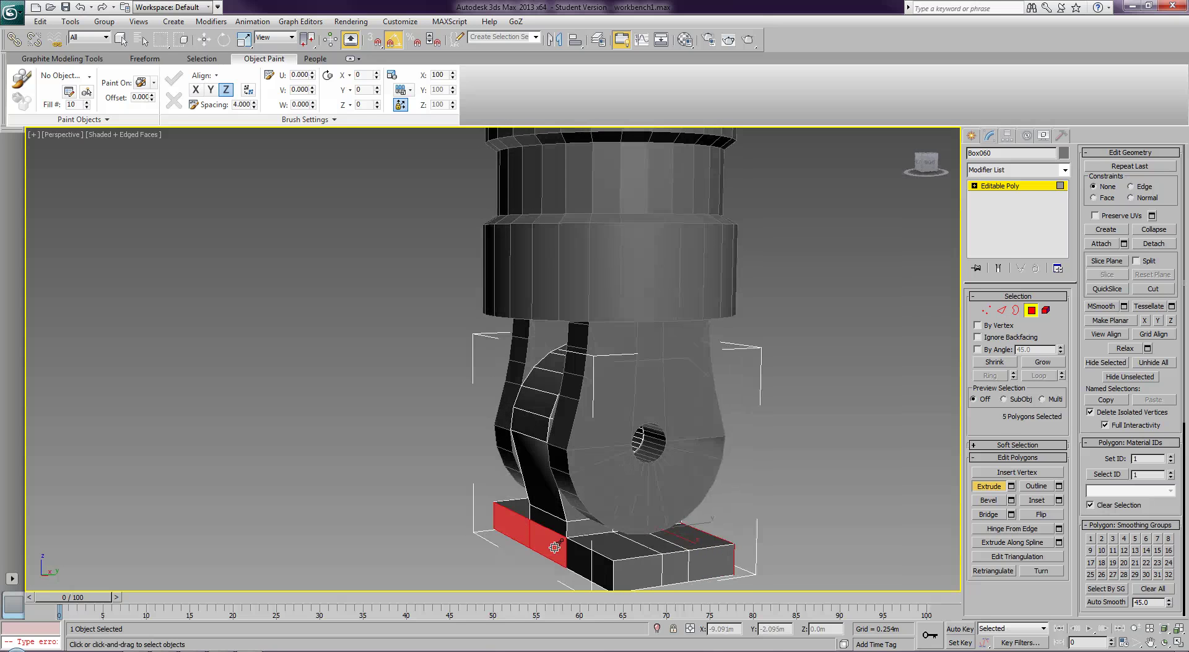
left_click(576, 554, "ctrl")
middle_click_drag(548, 550, 556, 532, "alt")
middle_click_drag(700, 520, 693, 477)
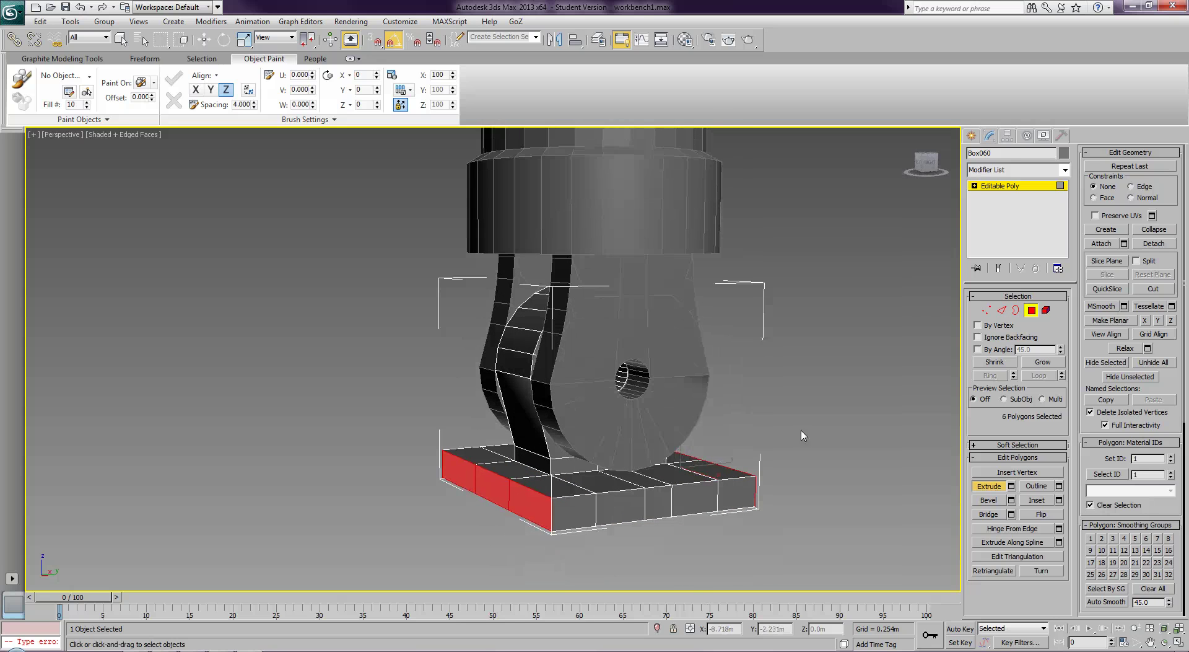
- Move the base plate's vertical corner edges inward along Y, one pair at each end, to taper its corners
left_click(1002, 309)
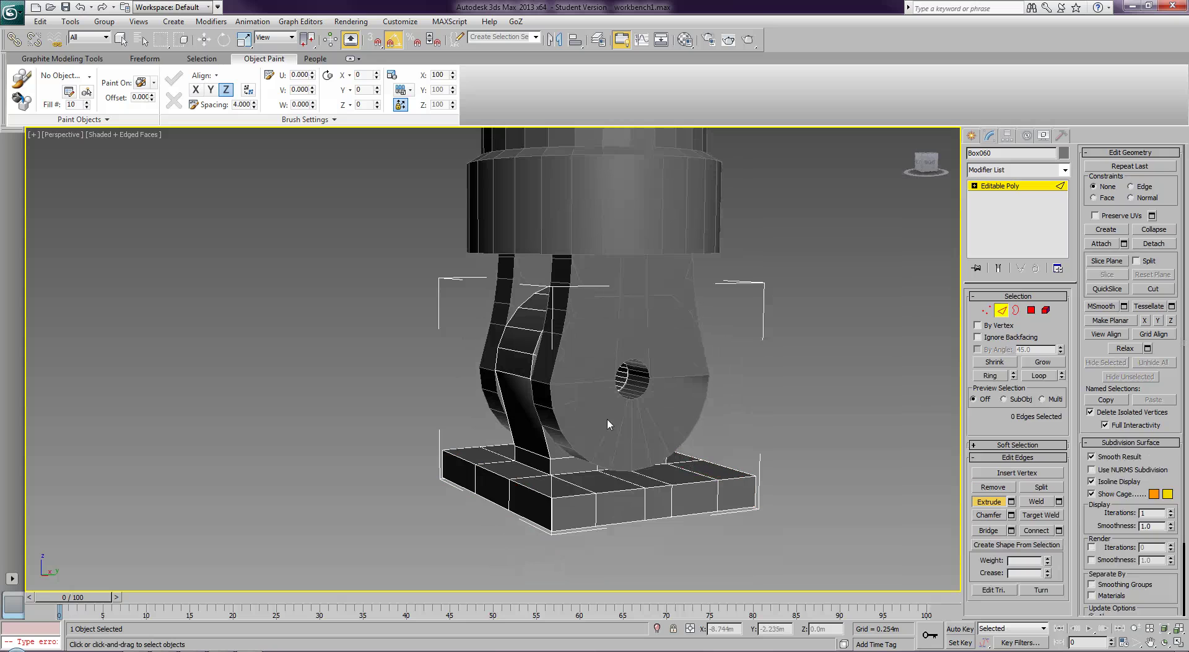
left_click(448, 468)
left_click(551, 515, "ctrl")
key("w")
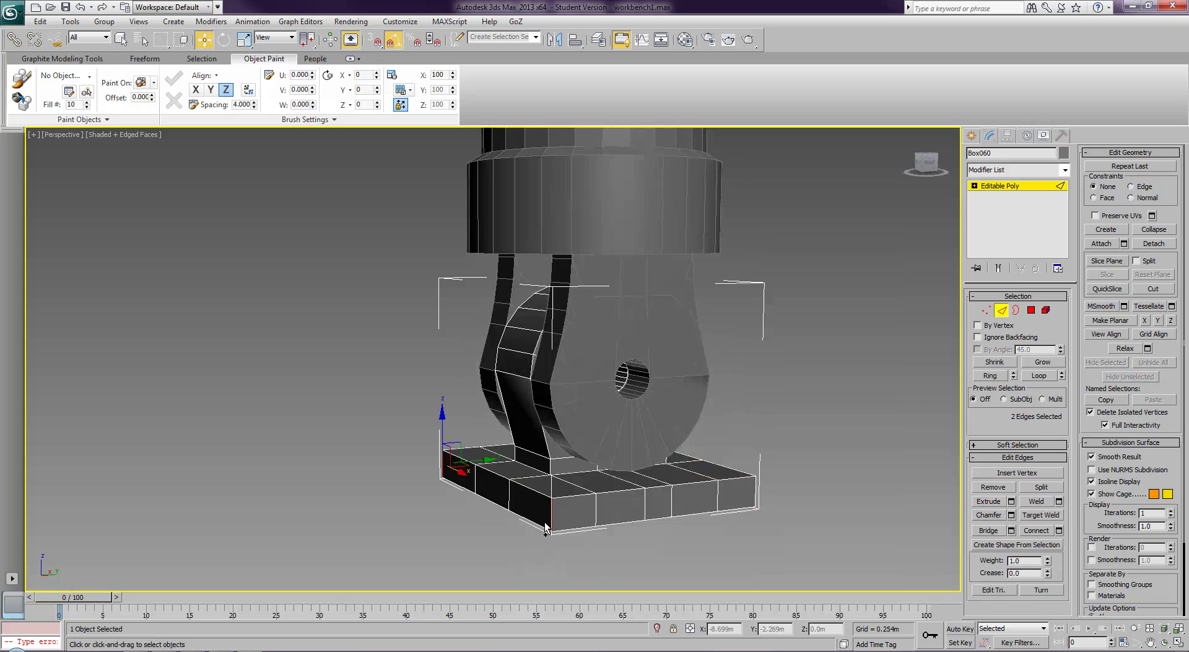
left_click_drag(488, 460, 508, 459)
left_click(755, 488)
middle_click_drag(827, 491, 842, 446, "alt")
left_click(843, 443, "ctrl")
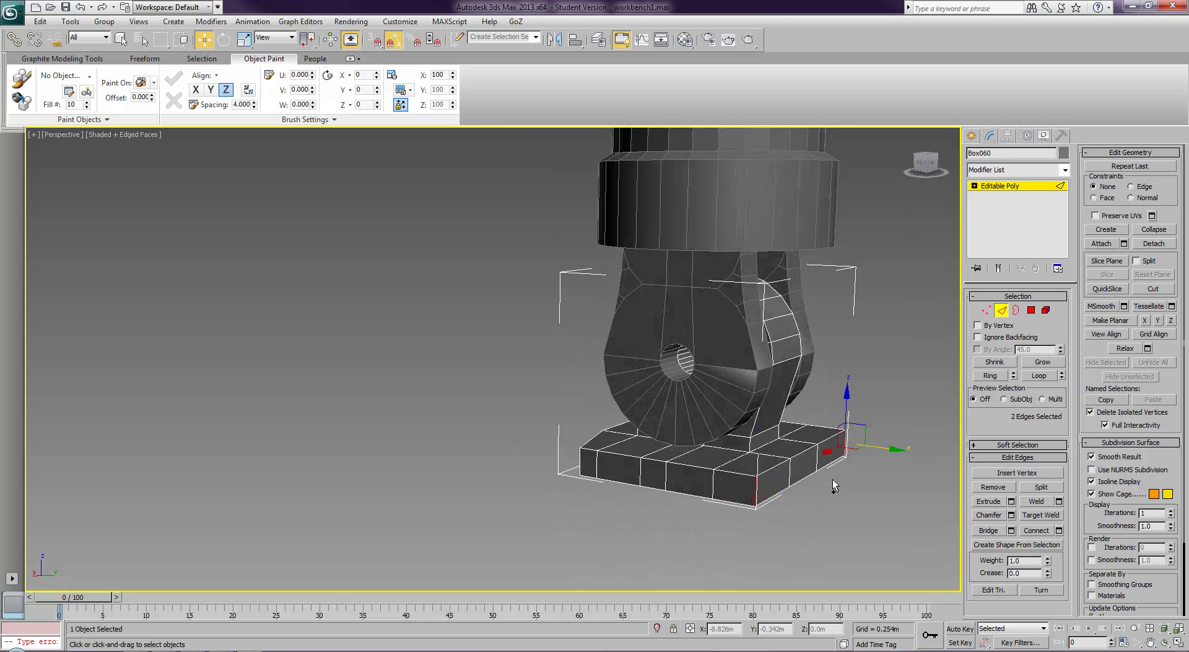
left_click_drag(887, 450, 867, 449)
left_click(872, 503)
- Rename the middle bracket with its base plate to Piston_Plate_01
middle_click_drag(790, 505, 650, 512, "alt")
scroll(653, 515, "down", 3)
middle_click_drag(700, 466, 703, 557)
scroll(703, 554, "down", 5)
middle_click_drag(661, 402, 729, 511)
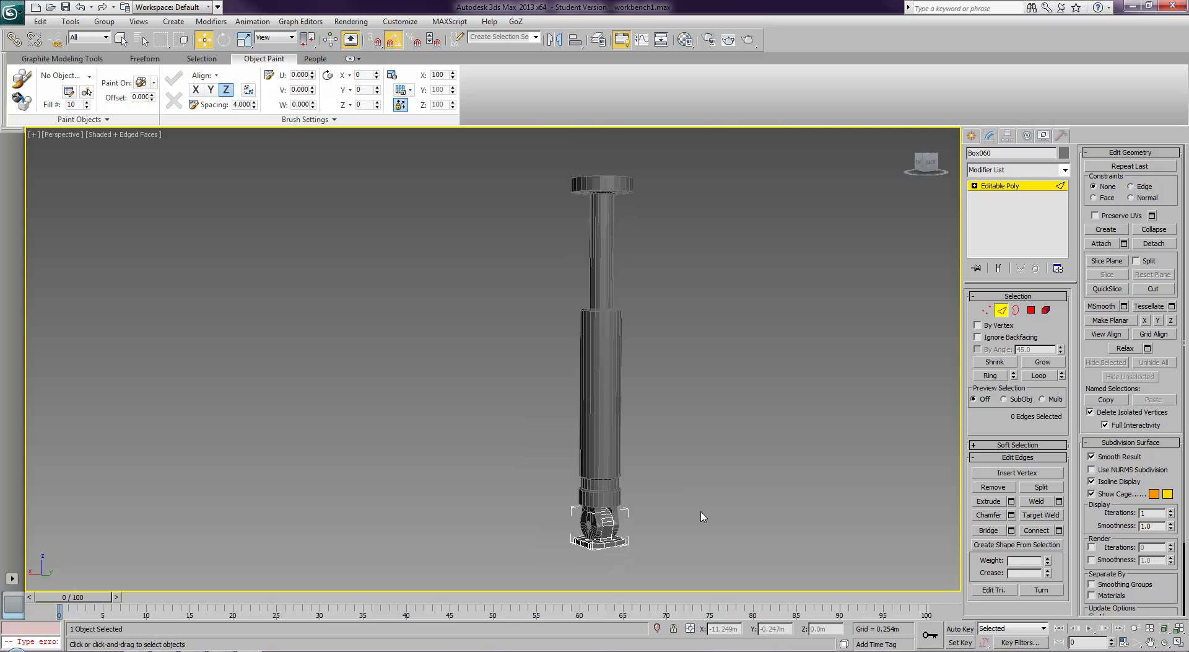
scroll(700, 409, "up", 4)
middle_click_drag(777, 433, 735, 375)
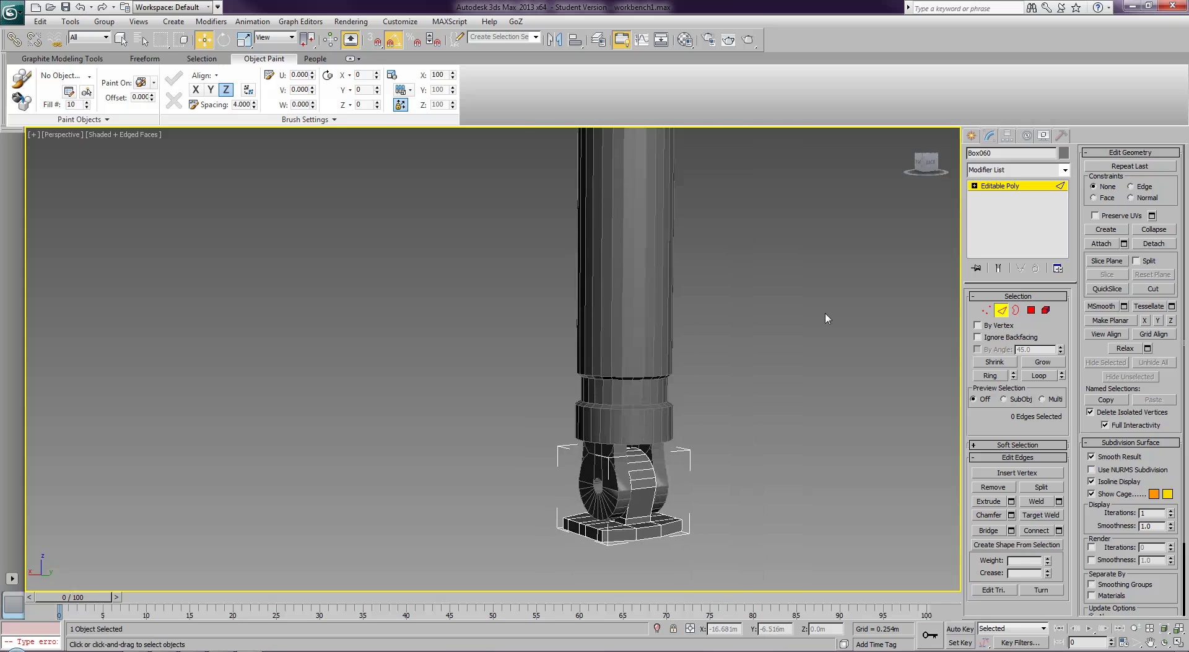
left_click(1007, 155)
type("Pi")
left_click(604, 461)
left_click(694, 474)
left_click(1005, 314)
left_click(793, 416)
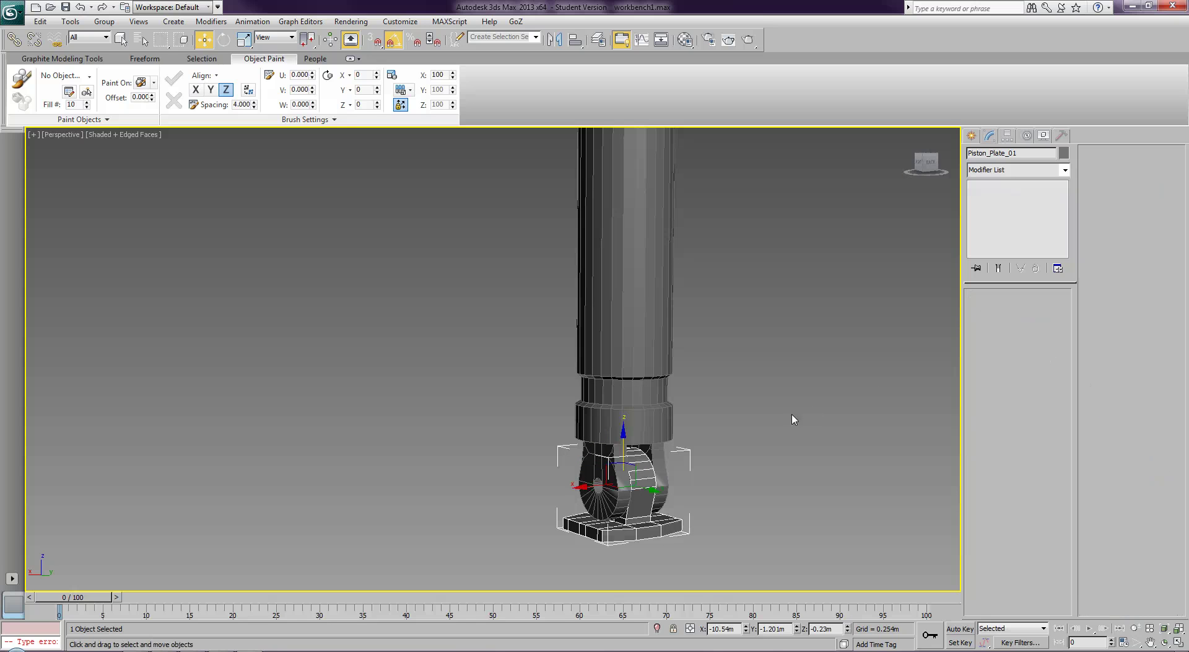
- Rename the attached side plates object to Piston_Mount_01
left_click(610, 475)
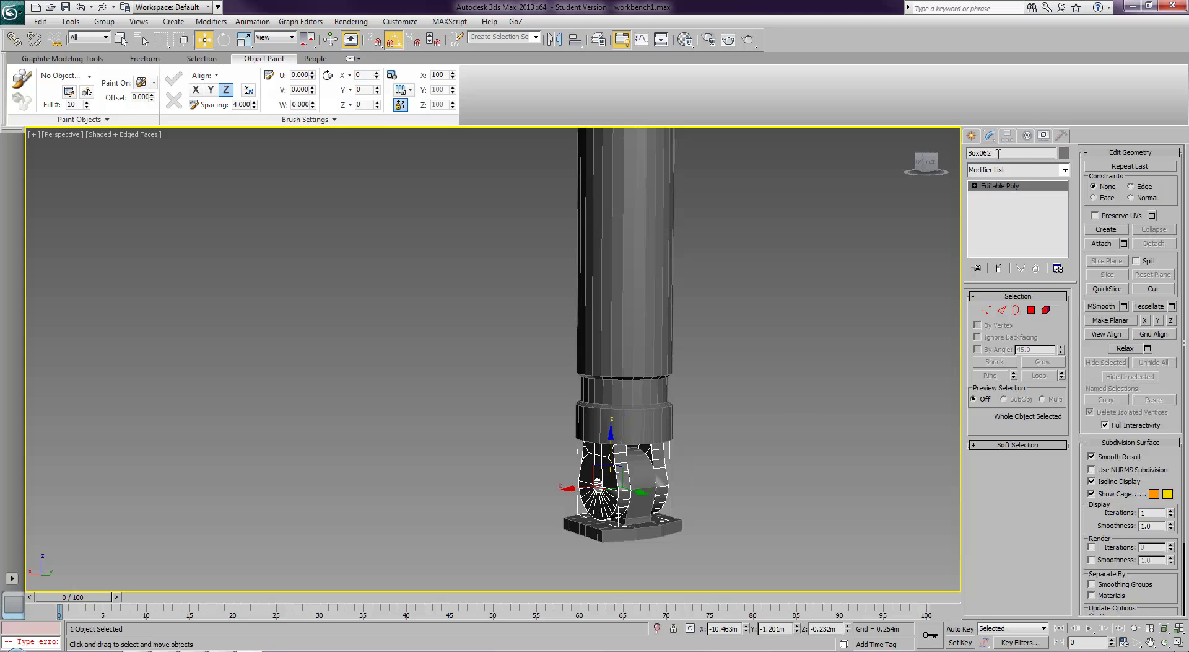
type("Piston_Mount_01")
left_click(855, 371)
- Select the mount and plate together and clone them upward along Z as one copy above the pin's flange
scroll(844, 380, "down", 4)
middle_click_drag(812, 369, 812, 467)
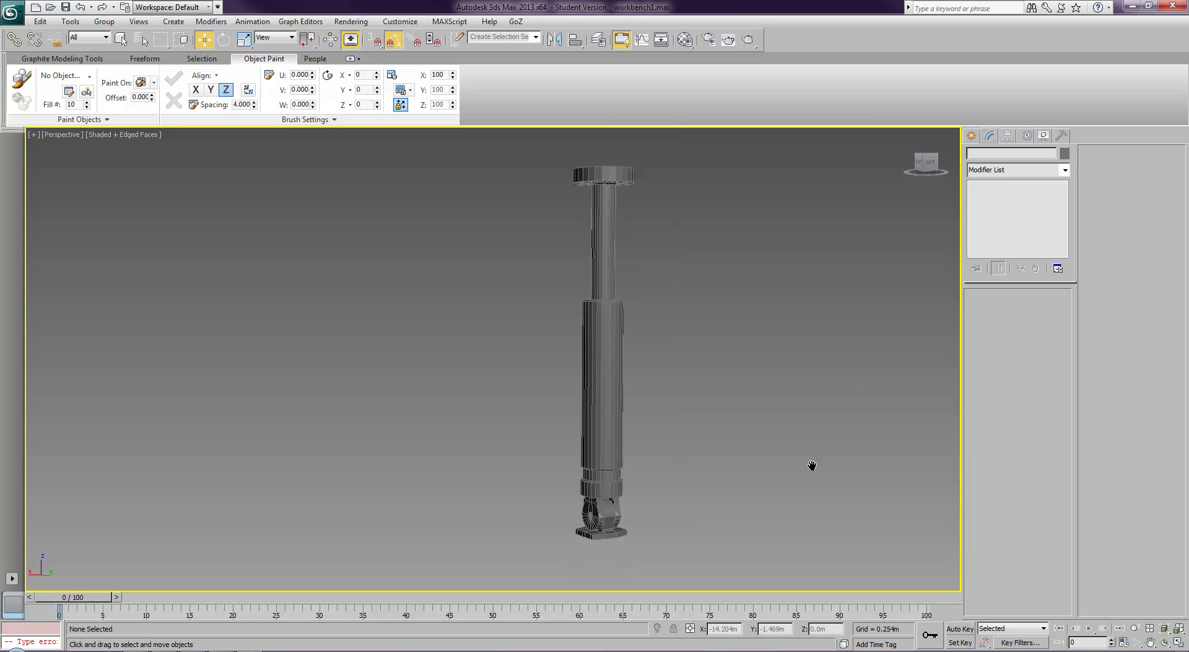
left_click_drag(643, 556, 591, 522)
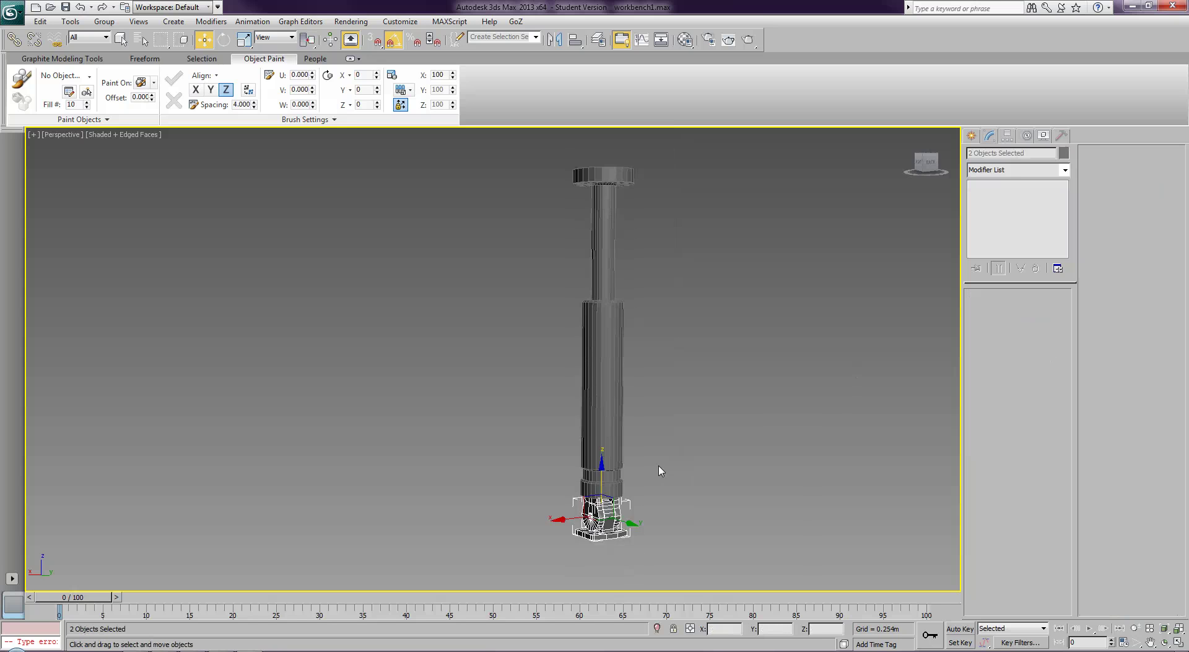
middle_click_drag(658, 473, 663, 483)
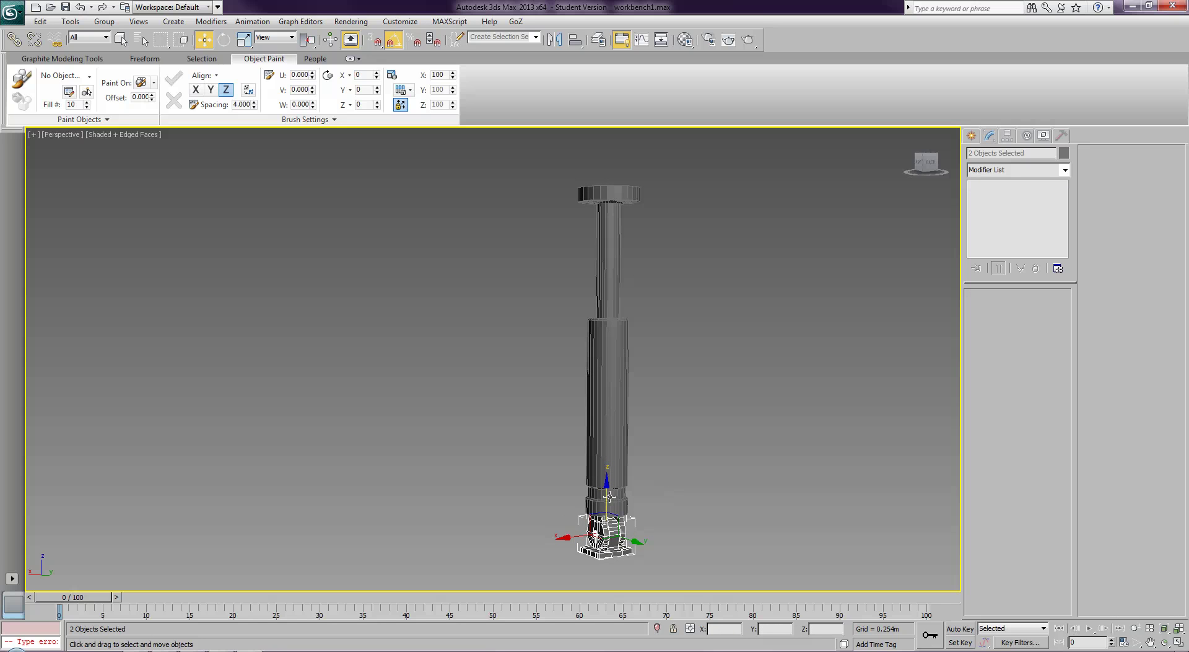
left_click_drag(604, 495, 612, 115, "shift")
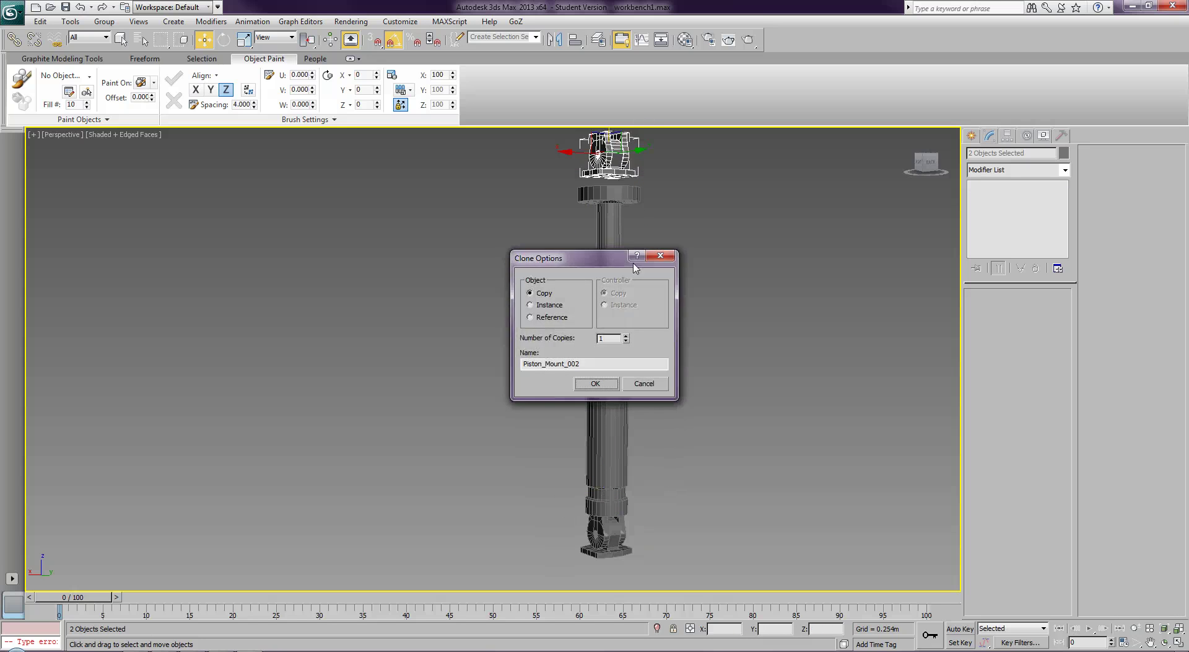
left_click(602, 387)
- Rotate the cloned mount and plate upside down and lower them along Z onto the pin's flange
middle_click_drag(683, 240, 671, 405)
scroll(671, 406, "up", 4)
middle_click_drag(728, 381, 624, 415)
key("e")
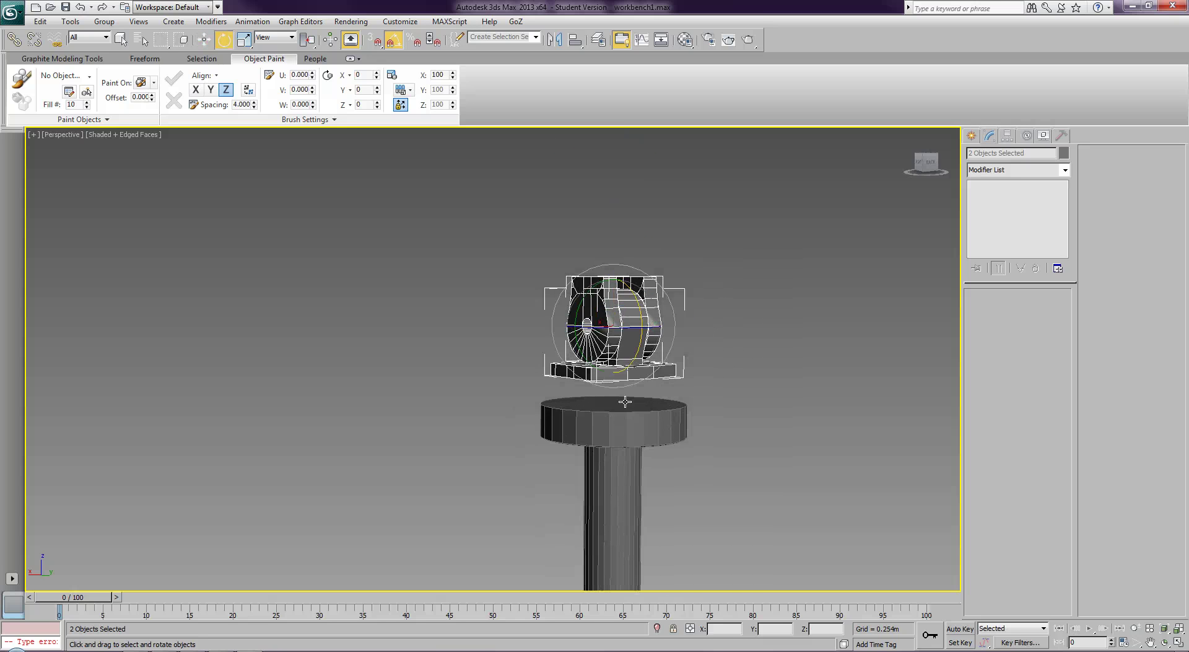
left_click_drag(639, 298, 637, 421)
key("w")
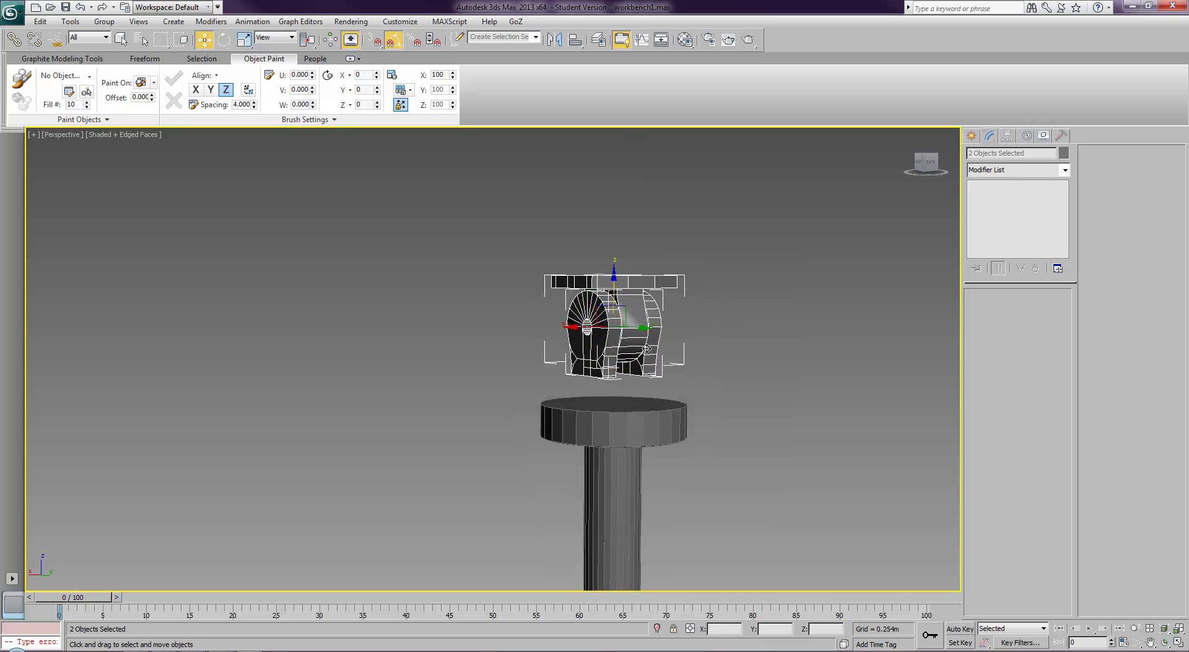
left_click_drag(613, 281, 619, 311)
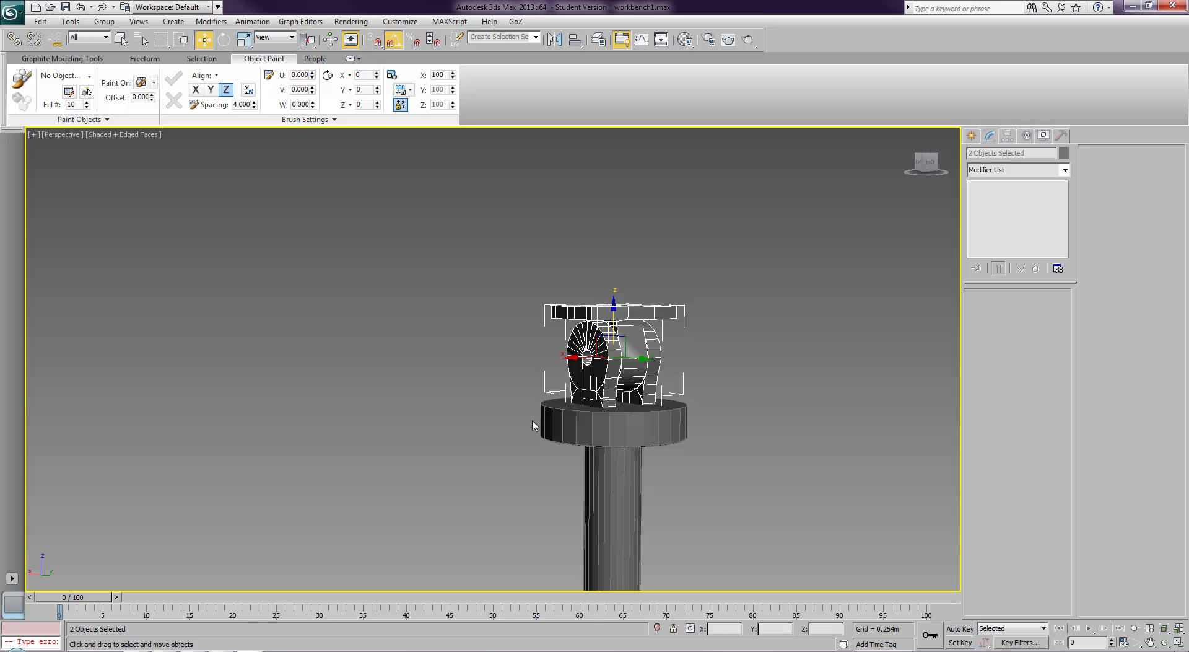
- Reselect the cloned mount and plate, fine-tune their height along Z on the flange, and clear the selection
middle_click_drag(764, 394, 738, 394, "alt")
scroll(738, 394, "down", 6)
middle_click_drag(650, 441, 690, 396)
scroll(690, 394, "up", 3)
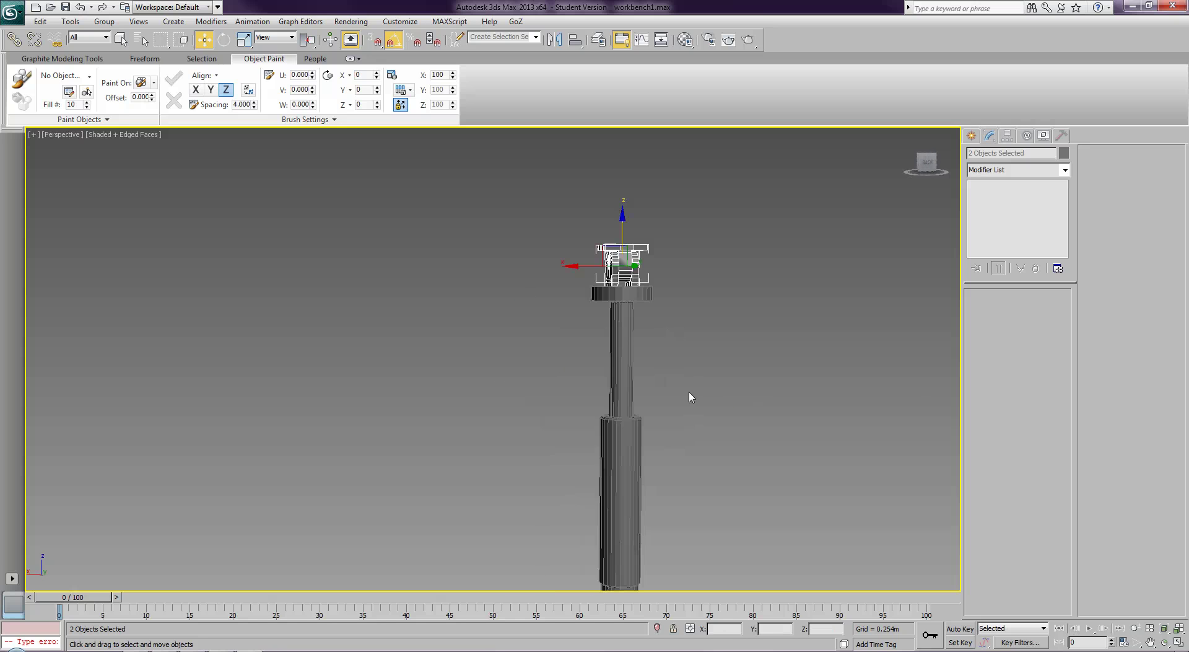
left_click(582, 361)
middle_click_drag(582, 361, 626, 373, "alt")
middle_click_drag(648, 319, 574, 280, "alt")
left_click_drag(573, 276, 618, 278)
key("r")
key("w")
scroll(688, 354, "up", 3)
middle_click_drag(691, 330, 607, 356)
scroll(605, 356, "up", 6)
middle_click_drag(679, 353, 596, 390)
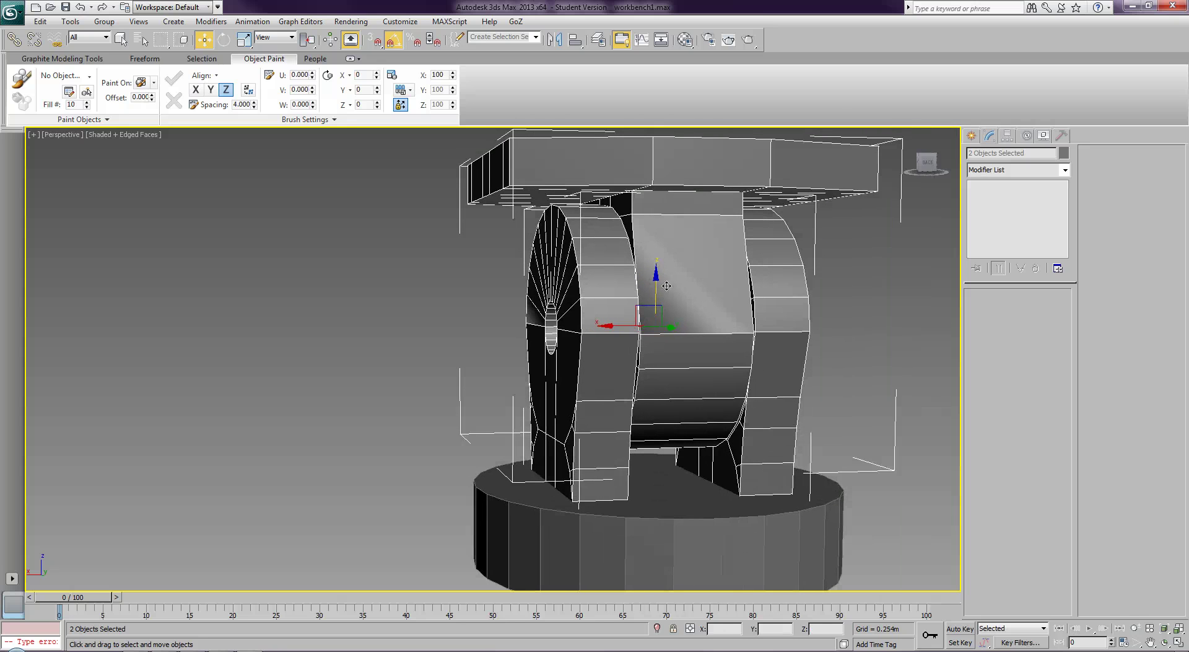
left_click_drag(655, 284, 658, 285)
scroll(659, 290, "down", 10)
left_click(657, 397)
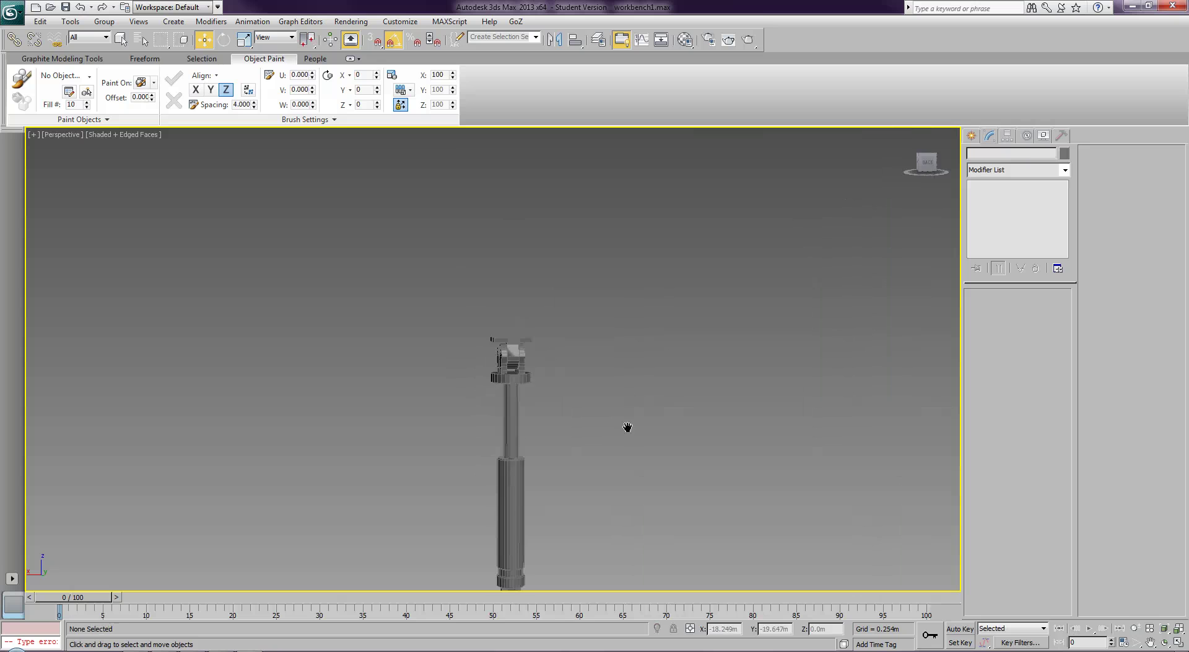
- Examine the whole piston and the upper hinge mount from several angles with the edged-faces display turned off
middle_click_drag(629, 437, 631, 363)
scroll(629, 374, "up", 3)
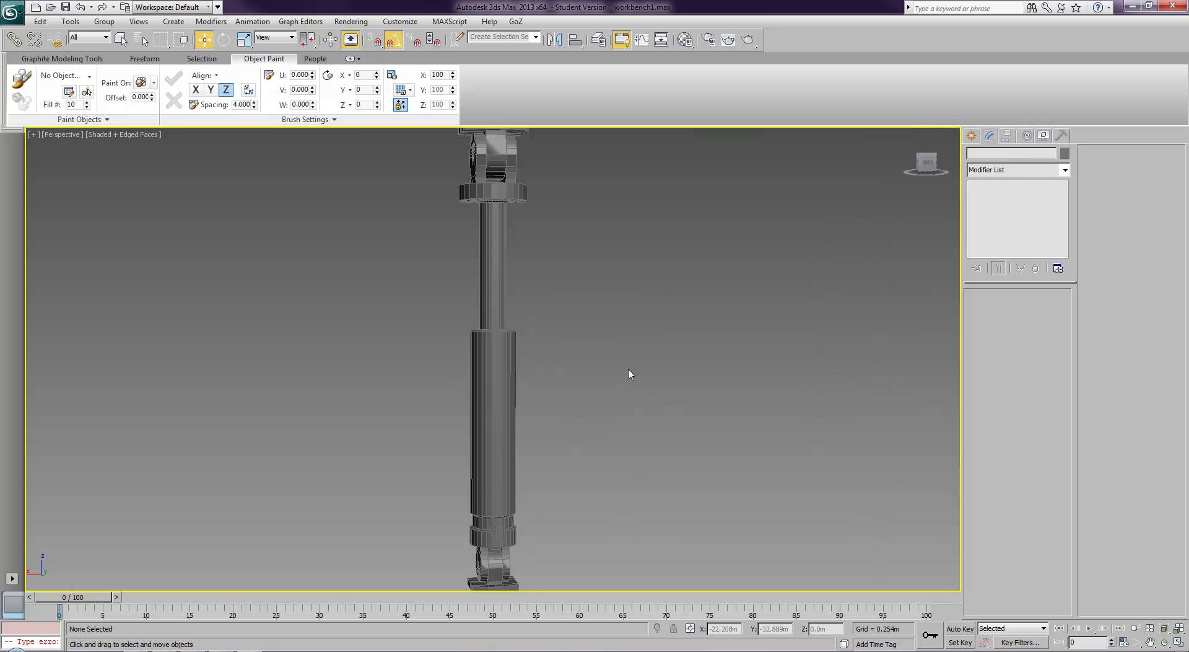
key("F4")
middle_click_drag(584, 393, 696, 389, "alt")
middle_click_drag(654, 311, 734, 529)
scroll(734, 529, "up", 10)
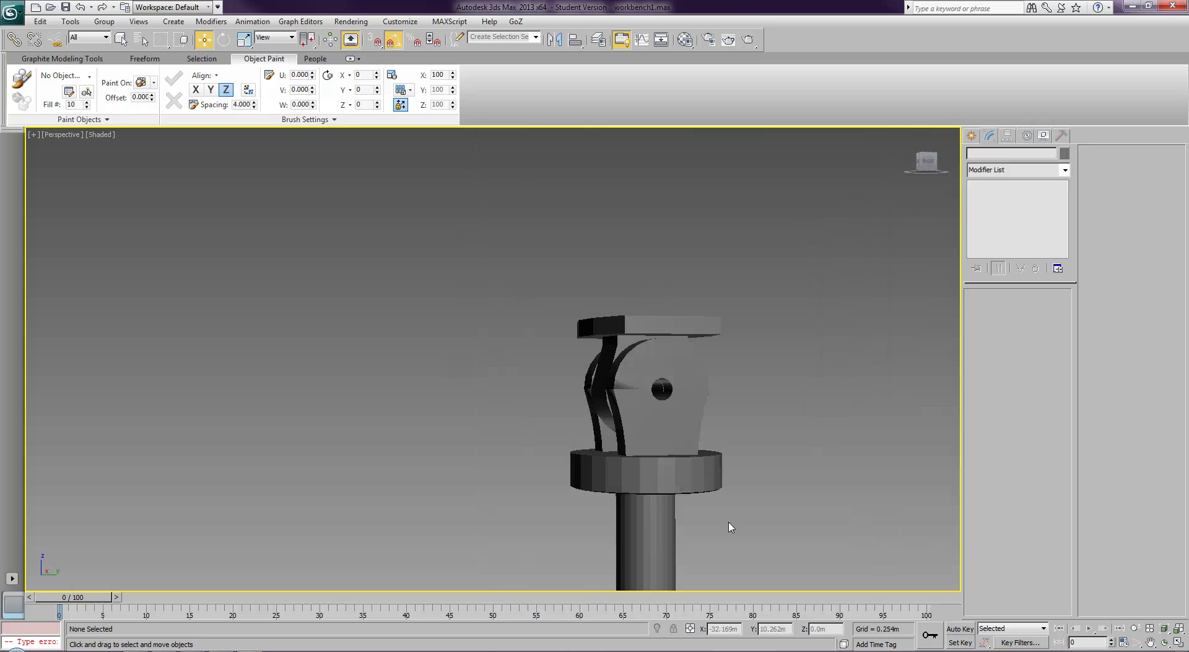
scroll(504, 406, "down", 5)
middle_click_drag(504, 406, 578, 433, "alt")
- Show edged faces and delete the wedge polygon beside the upper mount's pin hole and the adjoining polygon on its outer rim
left_click(578, 438)
key("F4")
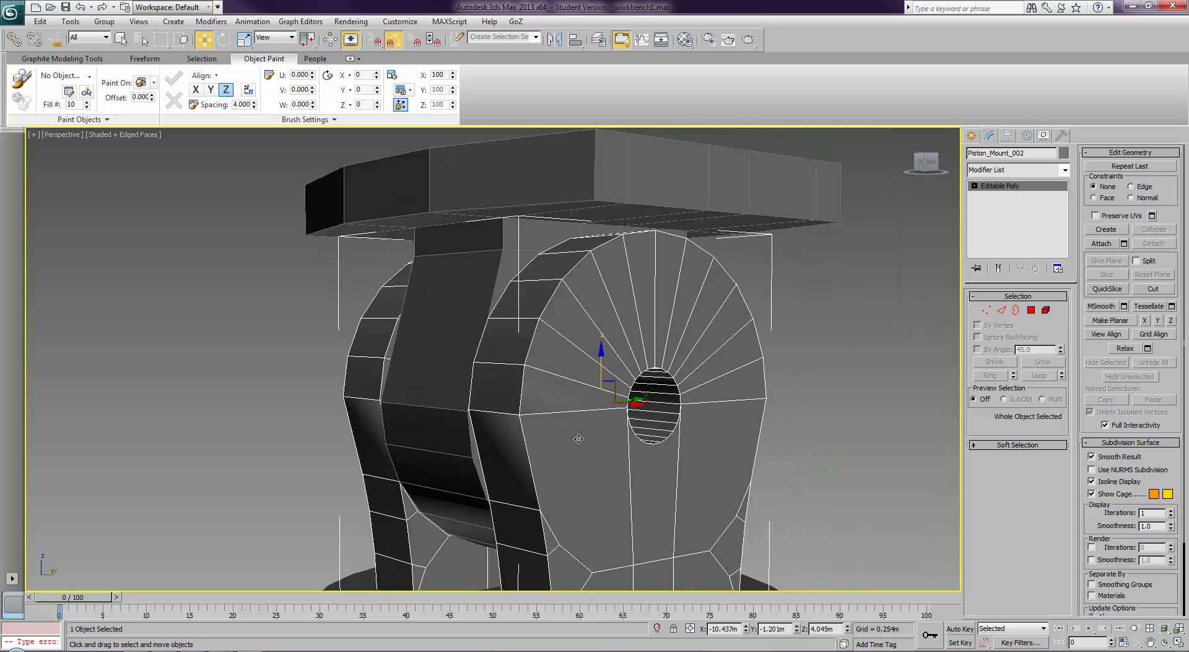
left_click(1032, 310)
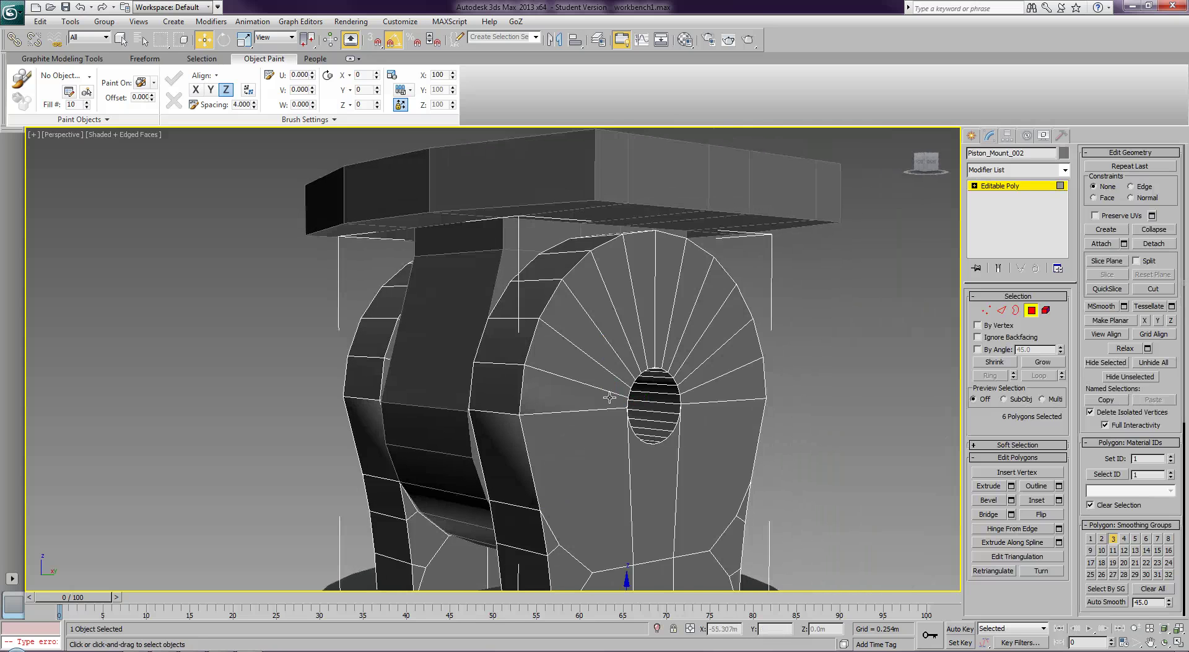
left_click(592, 410)
key("Delete")
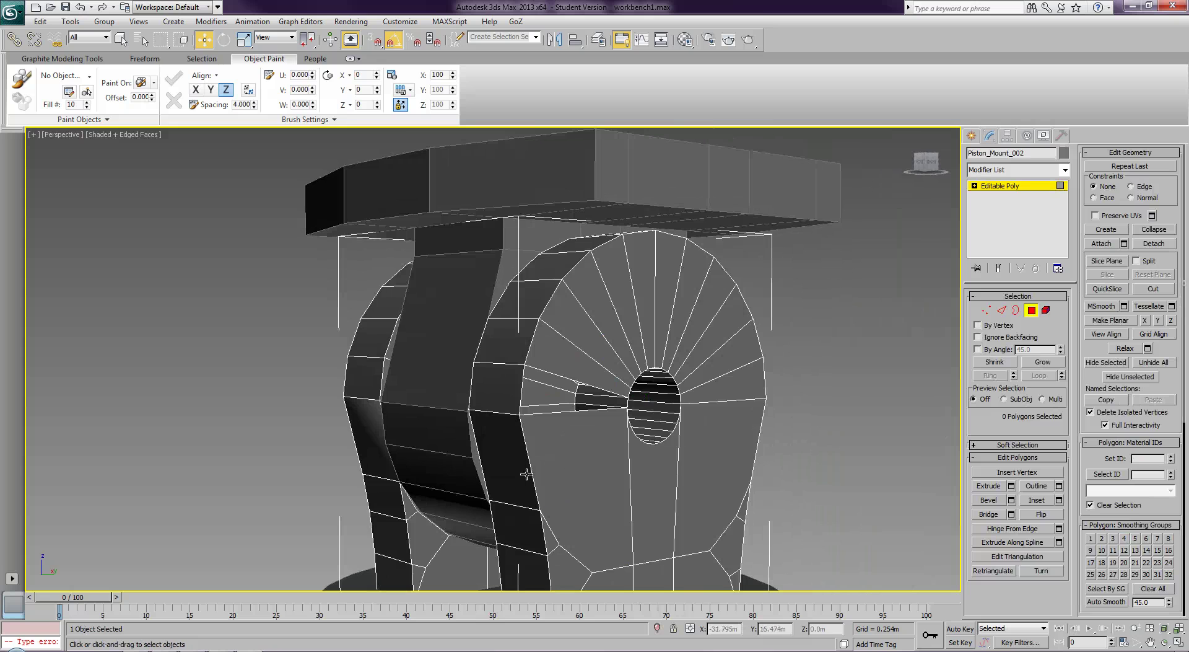
- Cap all open borders on the upper mount and check its shading with edged faces hidden
left_click(1031, 310)
key("3")
key("ctrl+a")
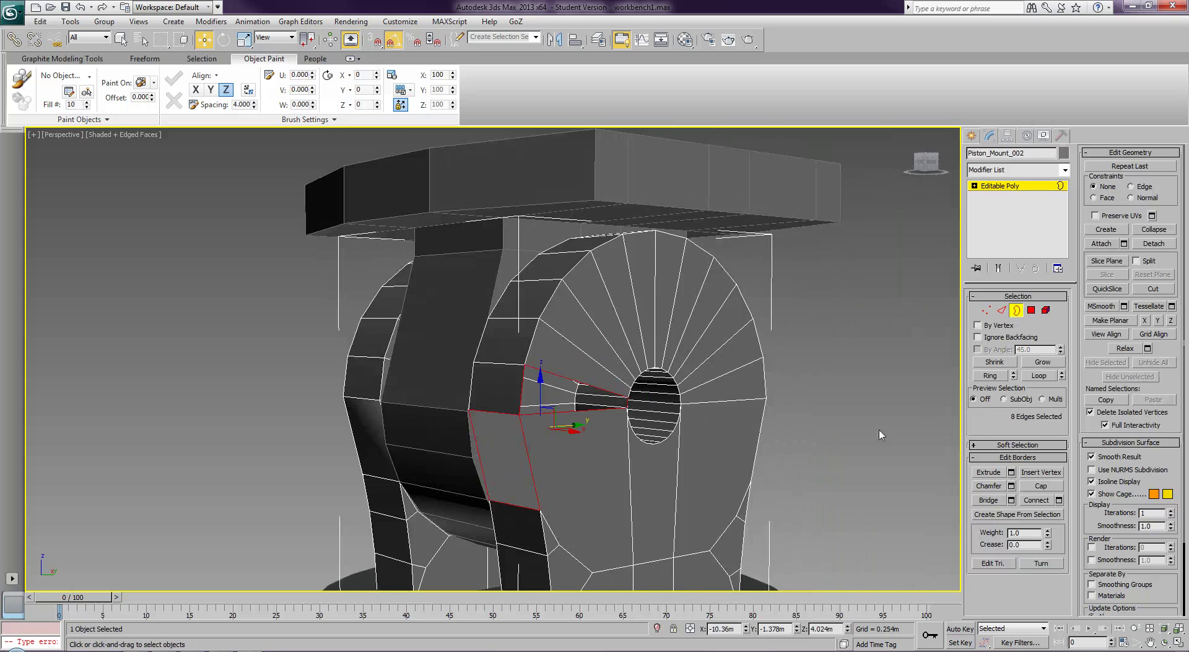
left_click(1040, 486)
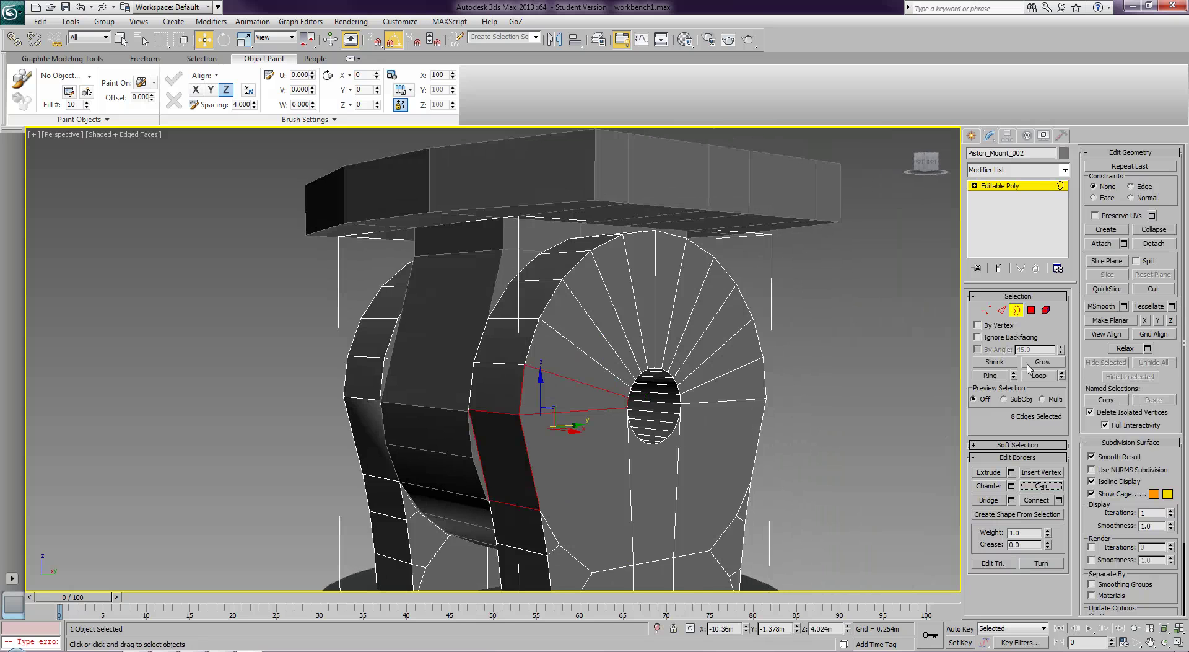
left_click(1019, 311)
middle_click_drag(905, 384, 905, 380)
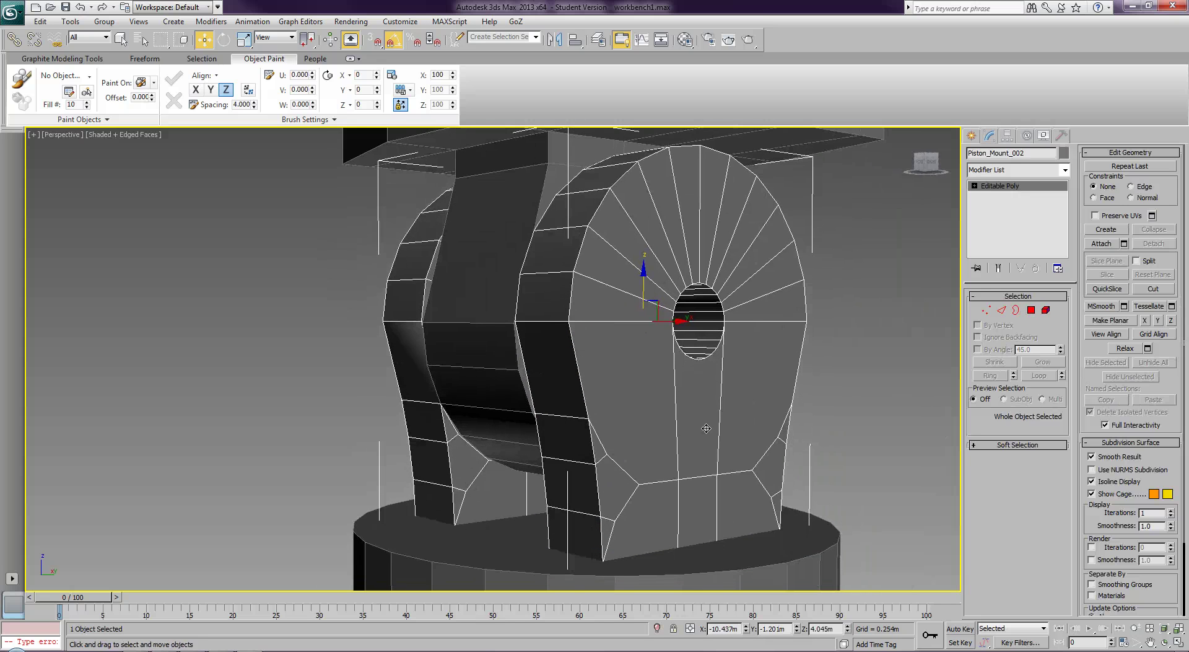
middle_click_drag(619, 410, 746, 401, "alt")
middle_click_drag(653, 374, 636, 400, "alt")
key("F4")
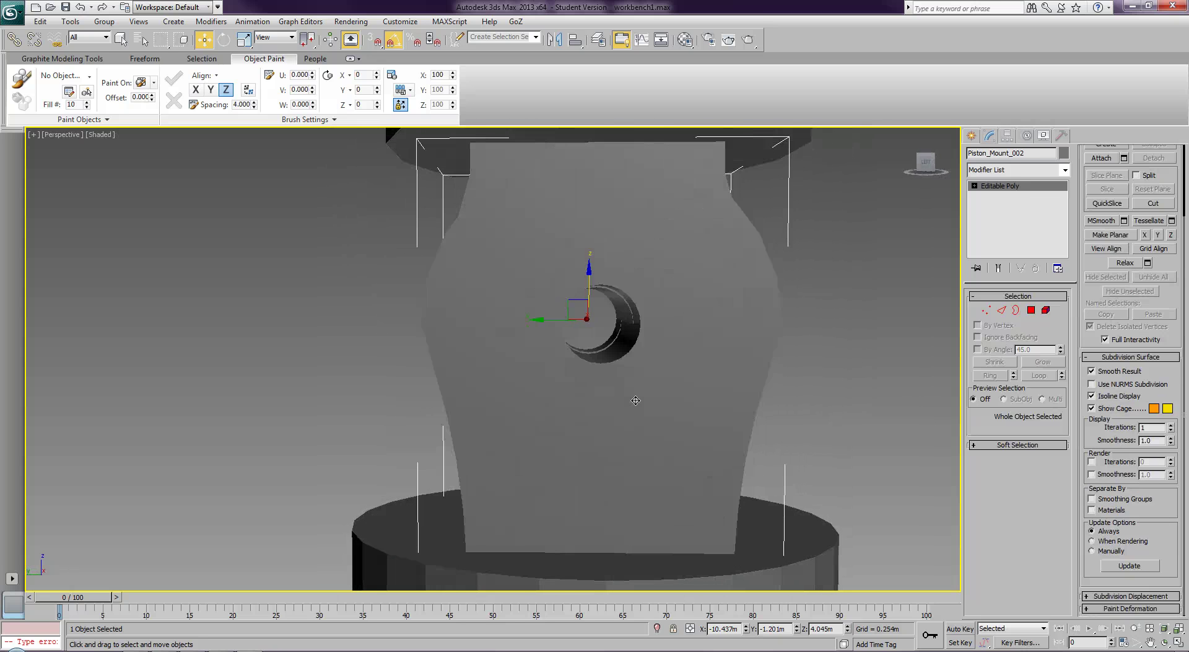
- Delete the narrow edge-face polygon at mid-height on the left fork arm of the upper piston mount
scroll(672, 401, "down", 5)
scroll(672, 402, "down", 3)
middle_click_drag(683, 389, 539, 399, "alt")
scroll(539, 399, "up", 6)
middle_click_drag(619, 474, 591, 406)
left_click(1033, 310)
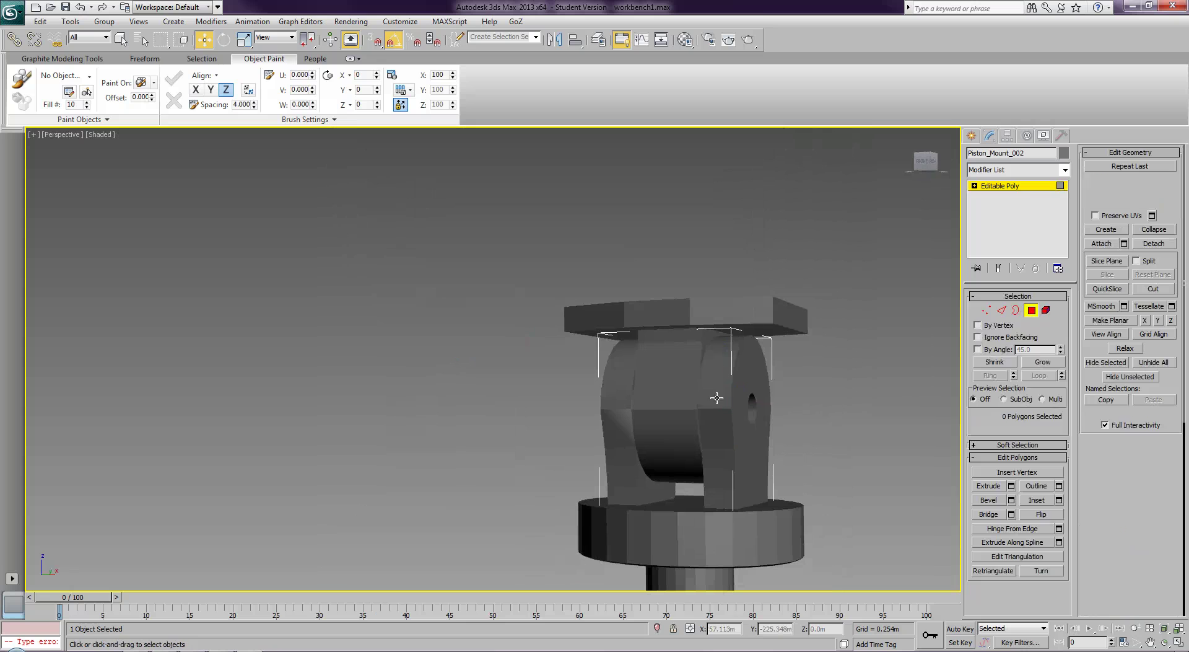
left_click(611, 427)
key("Delete")
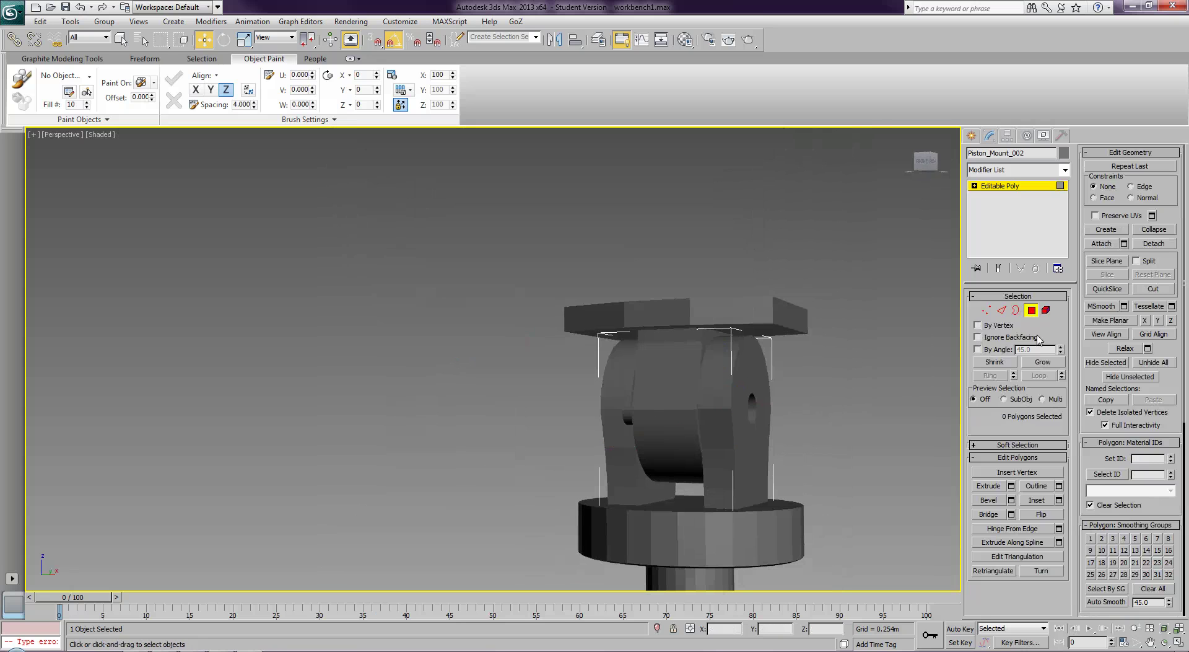
- Cap the open four-edge border on the upper piston mount's fork arm and leave border editing
left_click(1016, 309)
left_click(628, 445)
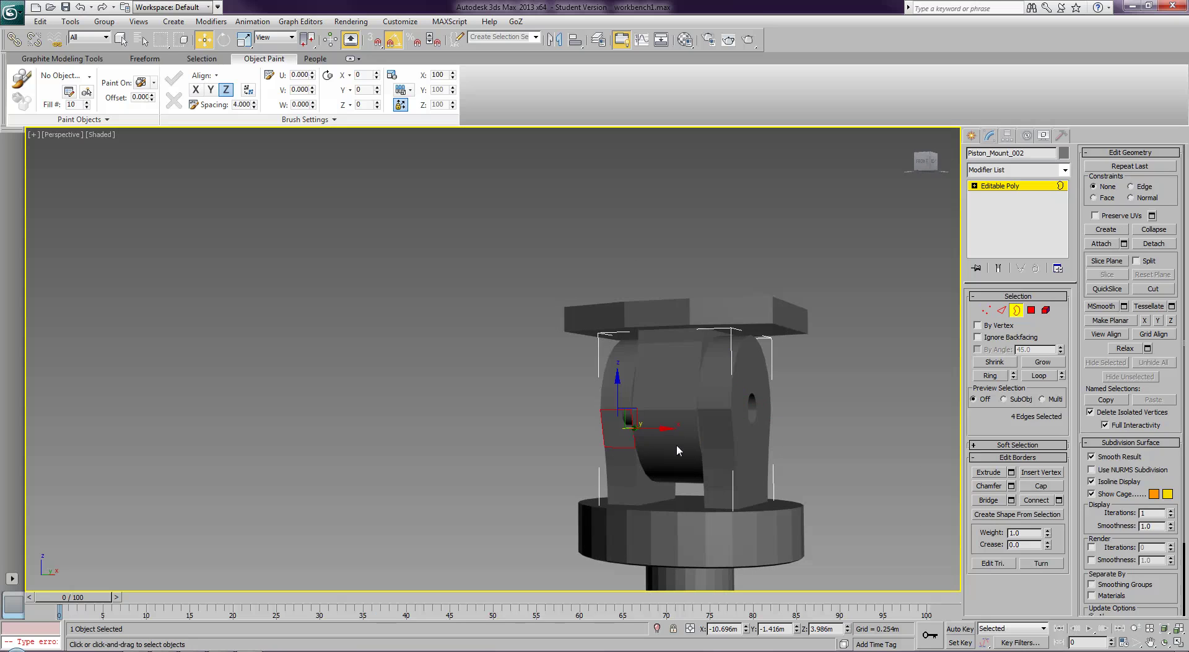
left_click(1040, 486)
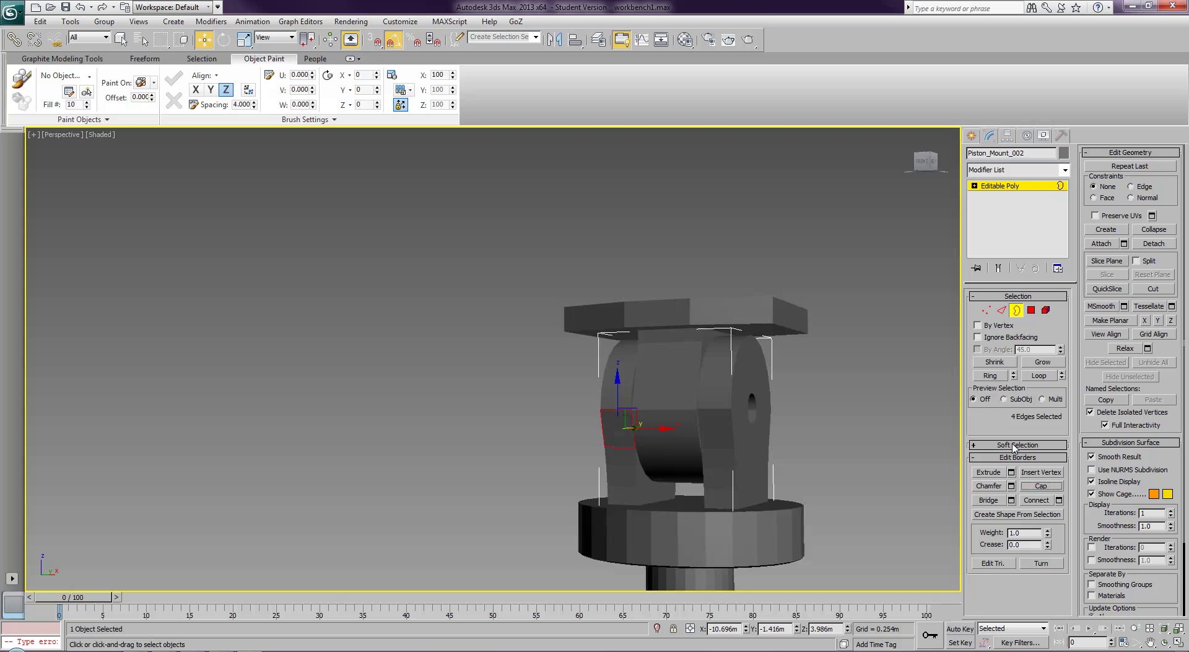
left_click(1016, 310)
- Delete the edge-face polygon just above the pivot level on the right fork arm of the lower piston mount
middle_click_drag(859, 478, 810, 390)
scroll(809, 390, "down", 9)
middle_click_drag(769, 433, 747, 370)
scroll(754, 438, "up", 6)
middle_click_drag(754, 438, 693, 294)
scroll(714, 393, "up", 4)
key("super")
key("super")
middle_click_drag(621, 401, 555, 414, "alt")
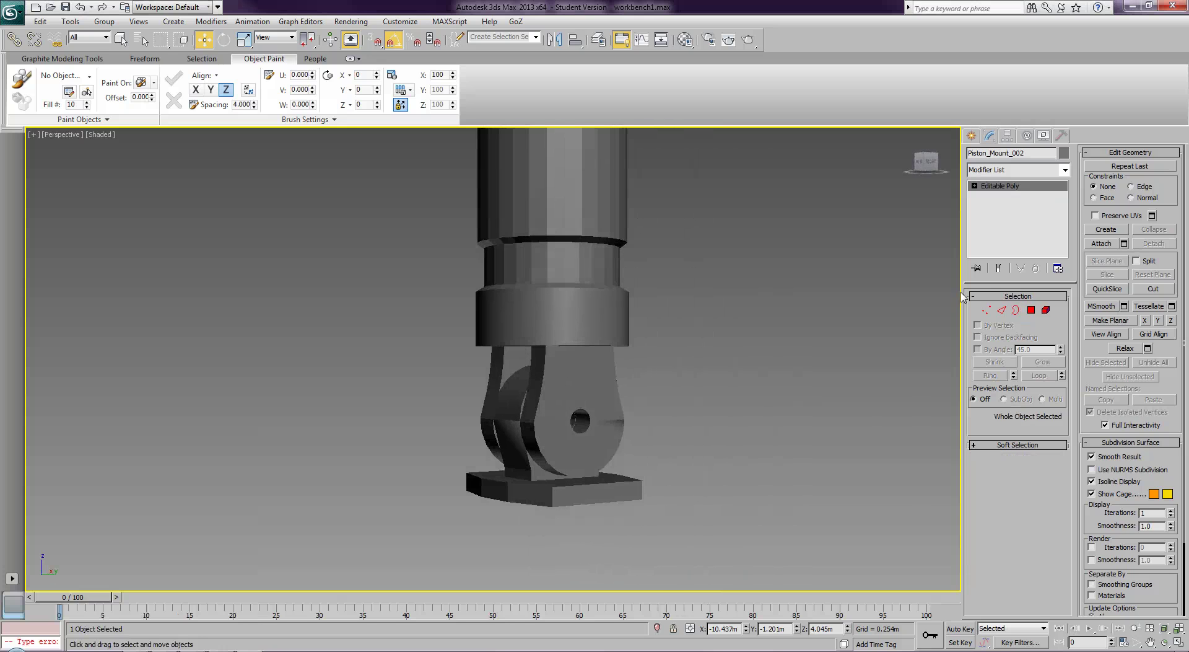
left_click(1031, 310)
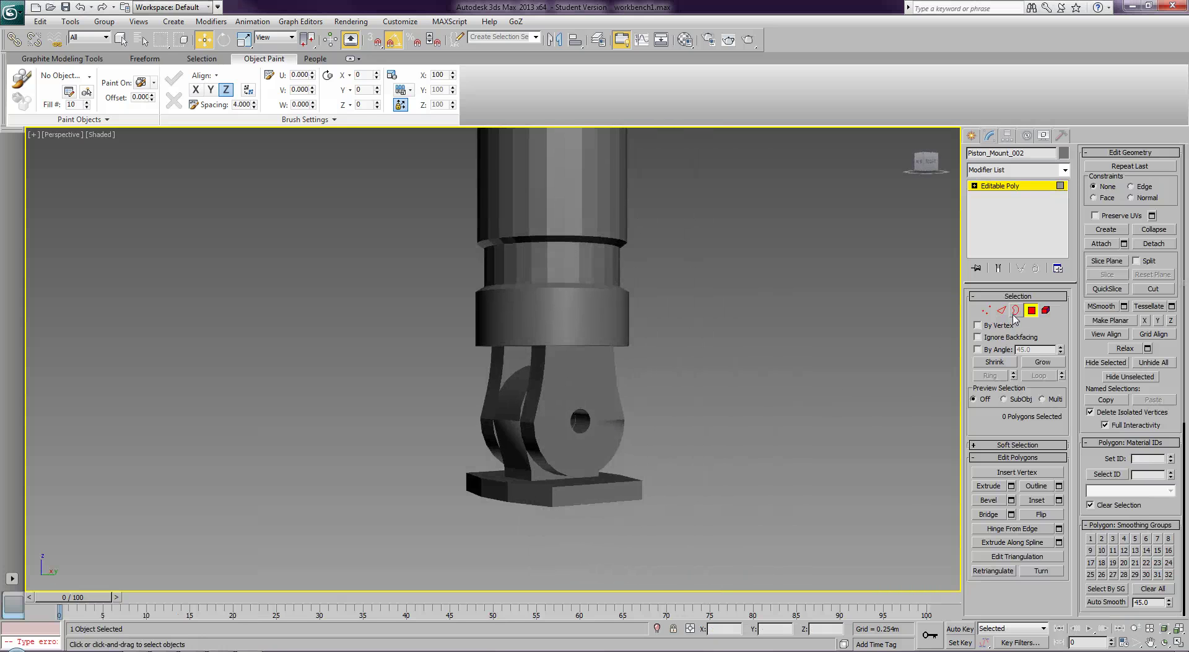
left_click(1031, 311)
left_click(653, 419)
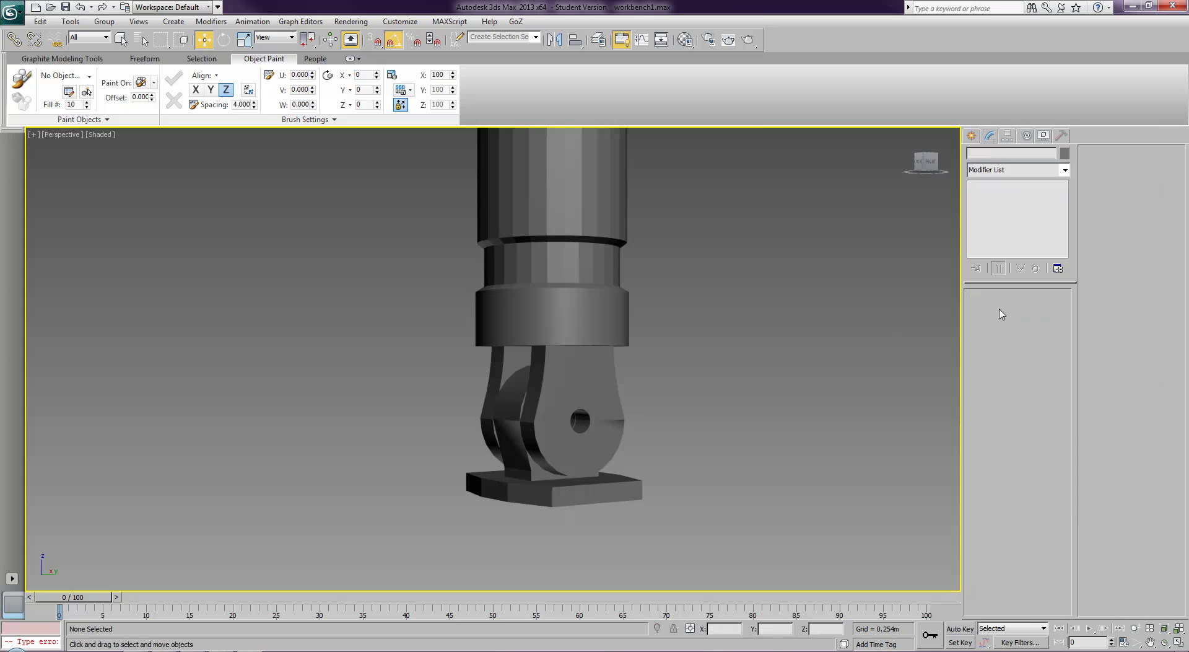
left_click(606, 393)
left_click(1032, 312)
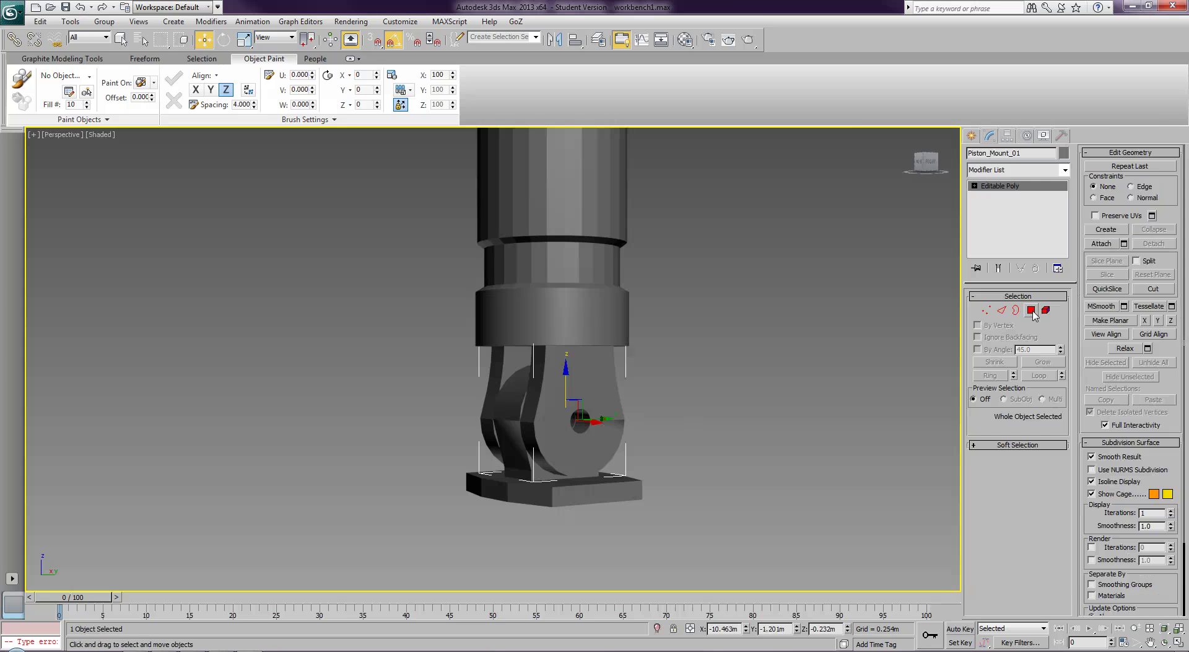
left_click(624, 422)
left_click(713, 407)
middle_click_drag(750, 399, 604, 401, "alt")
left_click(598, 403)
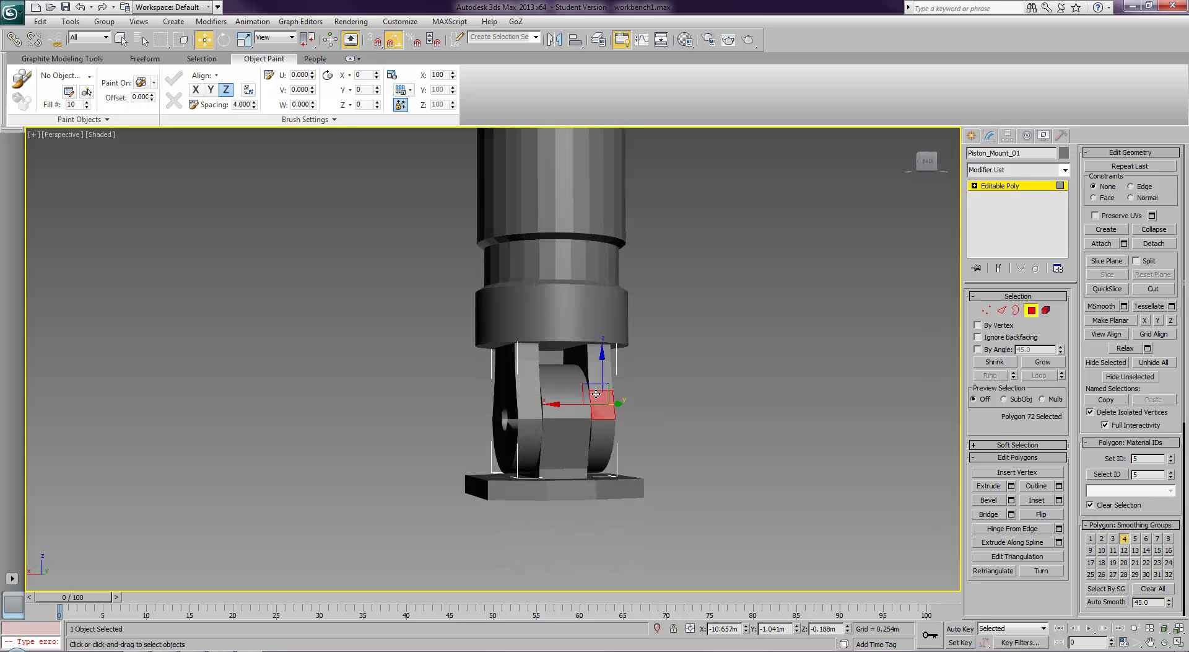
key("Delete")
- Cap all open borders of the lower piston mount and deselect it
left_click(1016, 310)
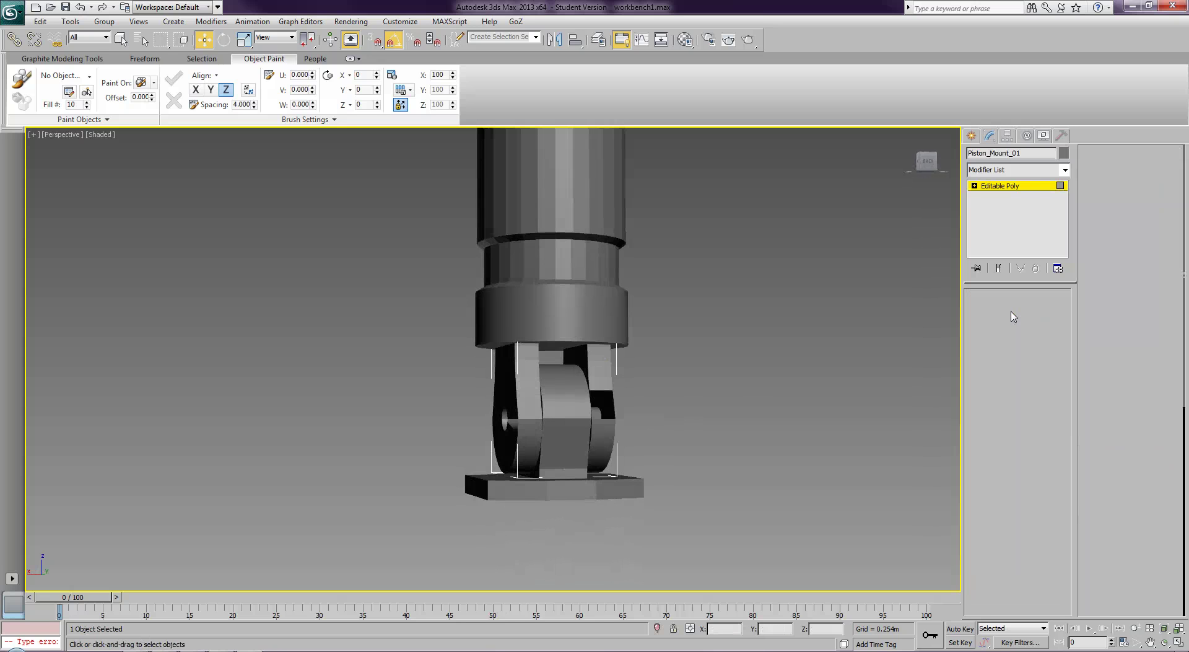
key("ctrl+a")
left_click(1023, 487)
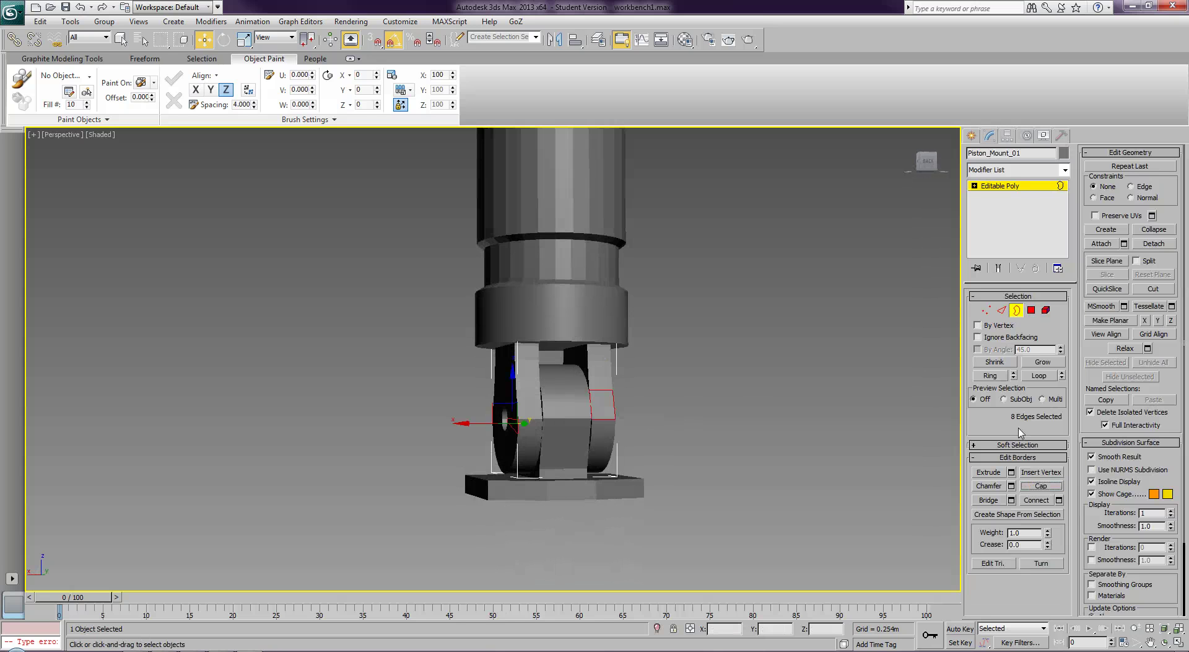
left_click(1019, 310)
left_click(774, 435)
- Select all six piston parts and apply a Smooth modifier to them
mouse_move(722, 447)
middle_mouse_down("alt")
mouse_move(703, 456)
mouse_move(830, 464)
mouse_move(740, 451)
middle_mouse_up("alt")
scroll(739, 450, "down", 5)
middle_click_drag(612, 340, 693, 474)
left_click_drag(661, 175, 441, 546)
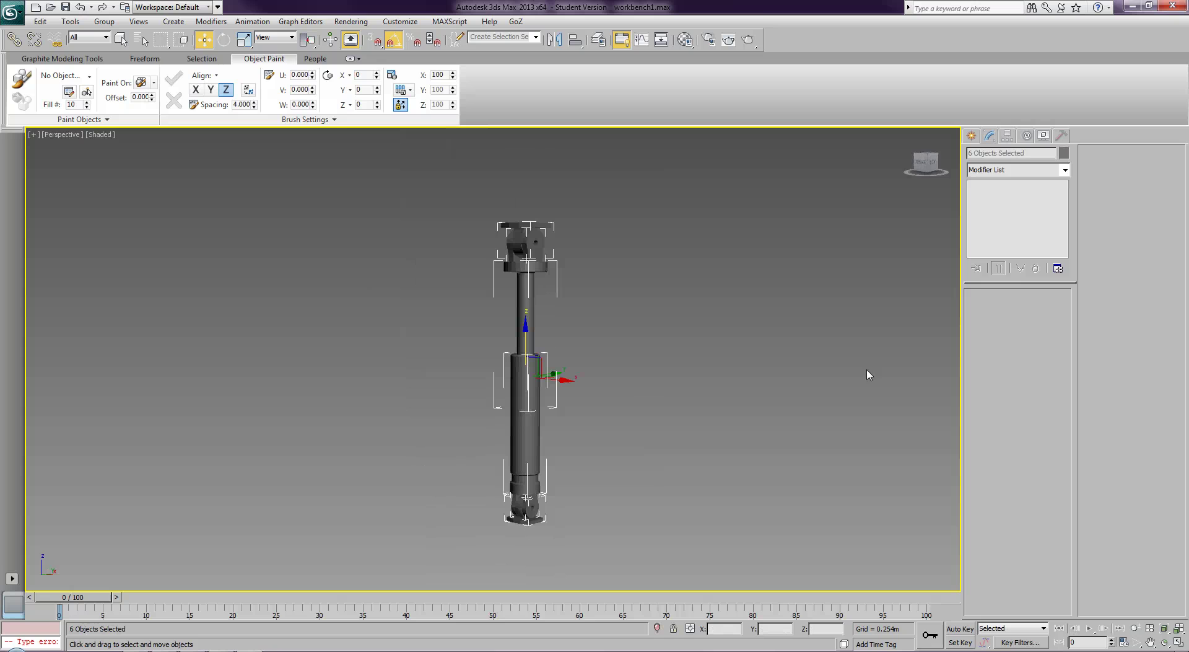
left_click(995, 169)
type("sh")
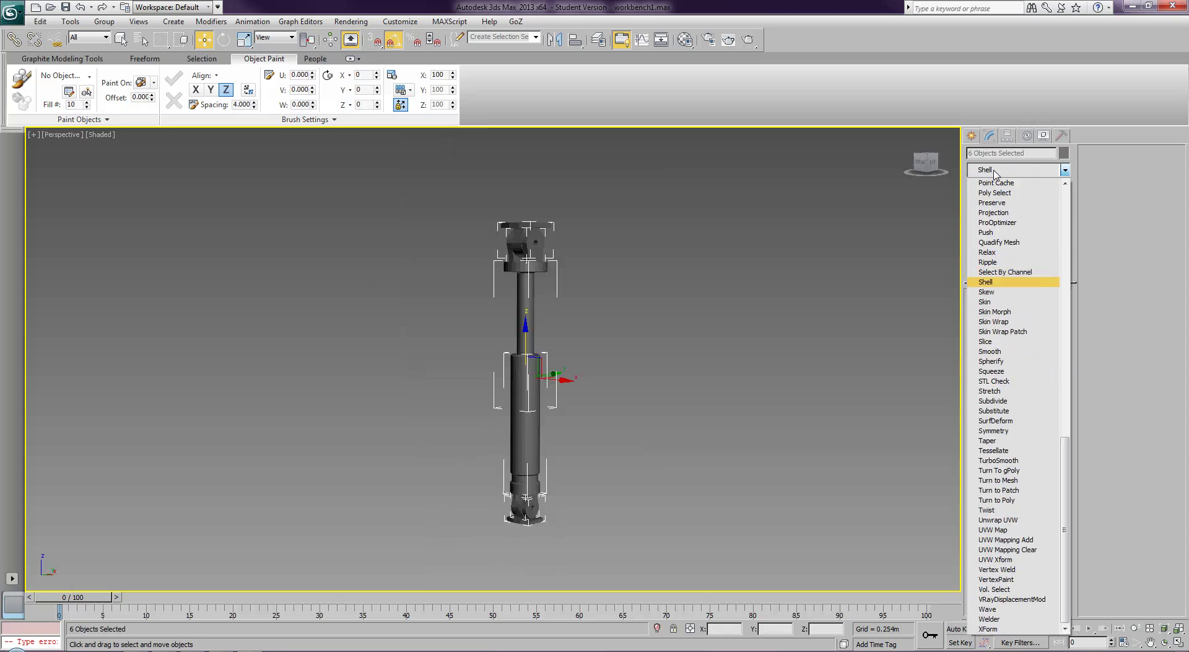
key("Down")
key("Down")
key("Down")
key("Down")
key("Down")
key("Down")
key("Down")
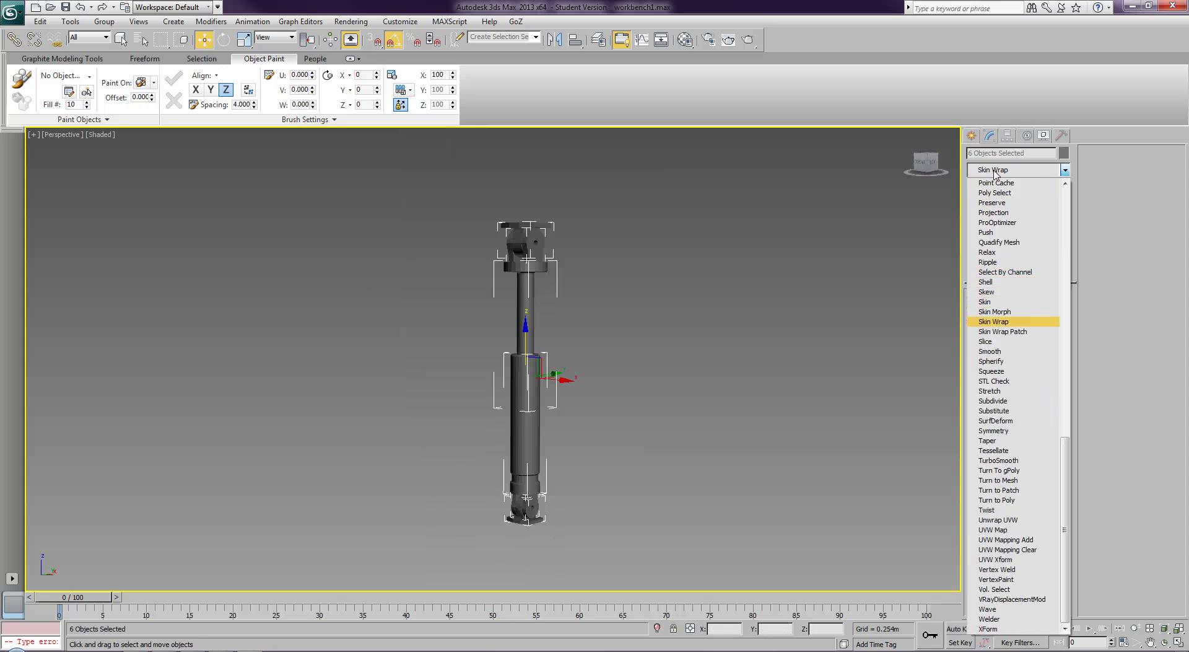
key("Return")
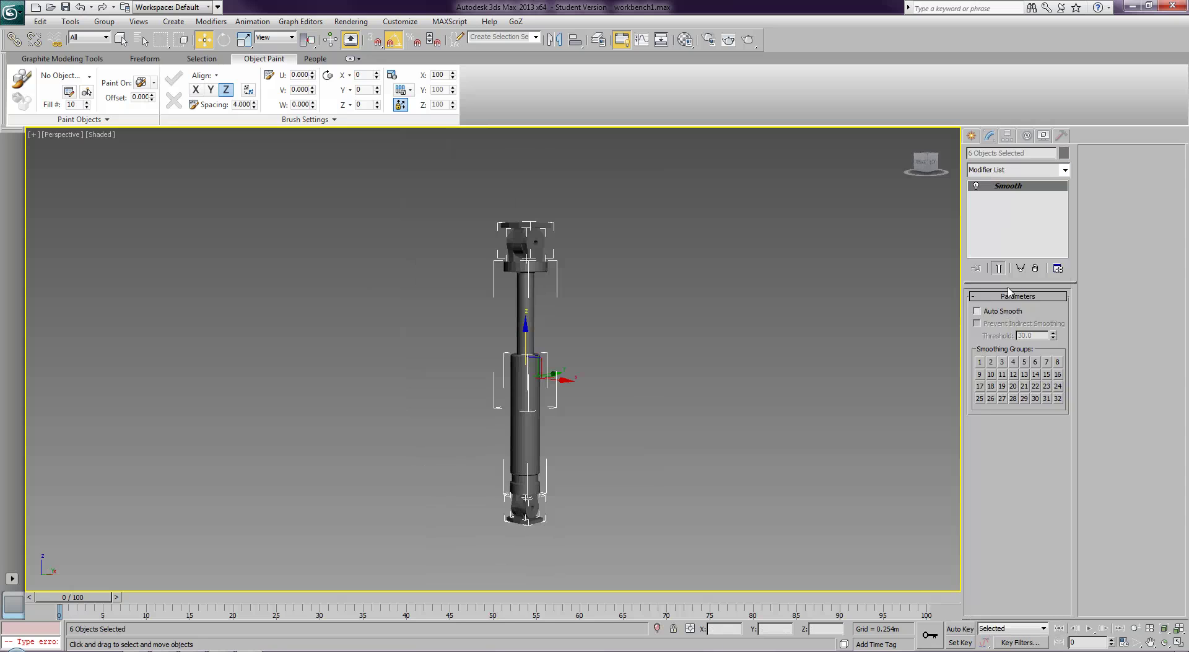
- Enable Auto Smooth with a threshold of 24 and convert the six piston parts to Editable Poly
left_click(1001, 312)
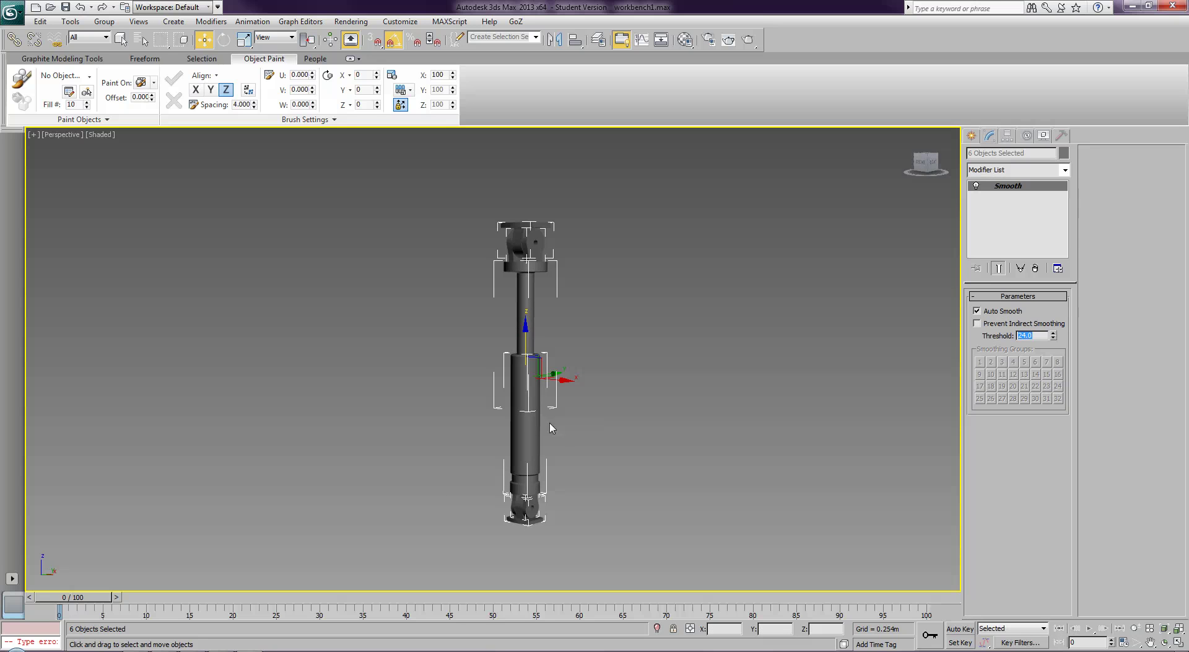
right_click(526, 426)
mouse_move(553, 543)
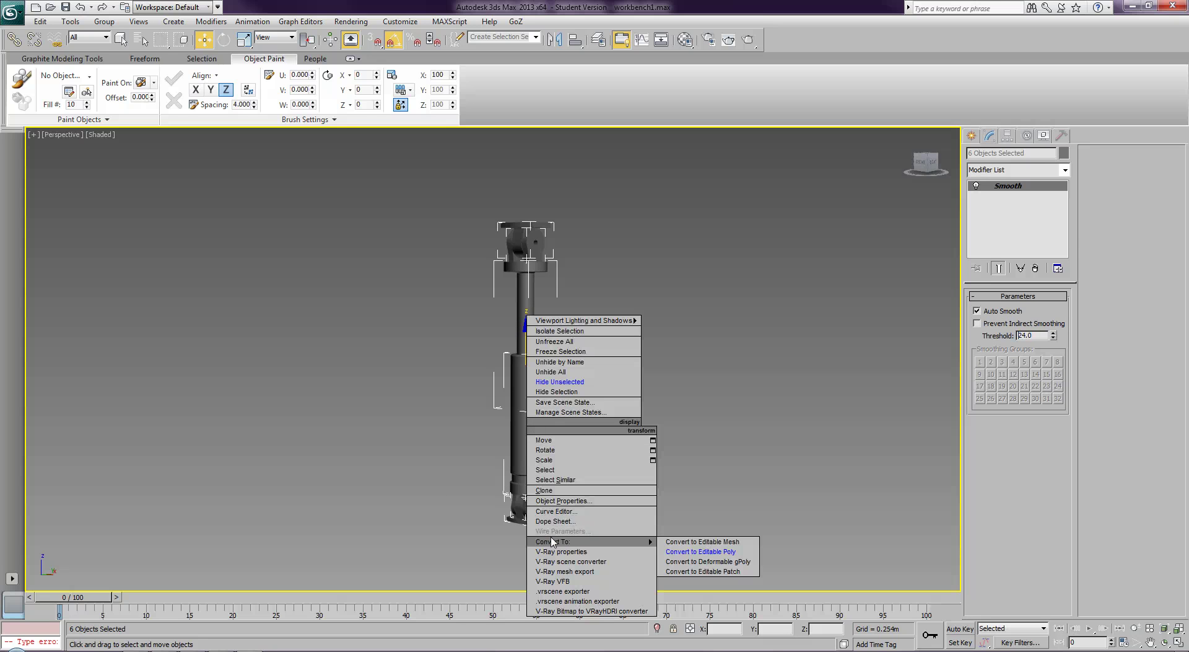
left_click(692, 550)
scroll(703, 480, "down", 3)
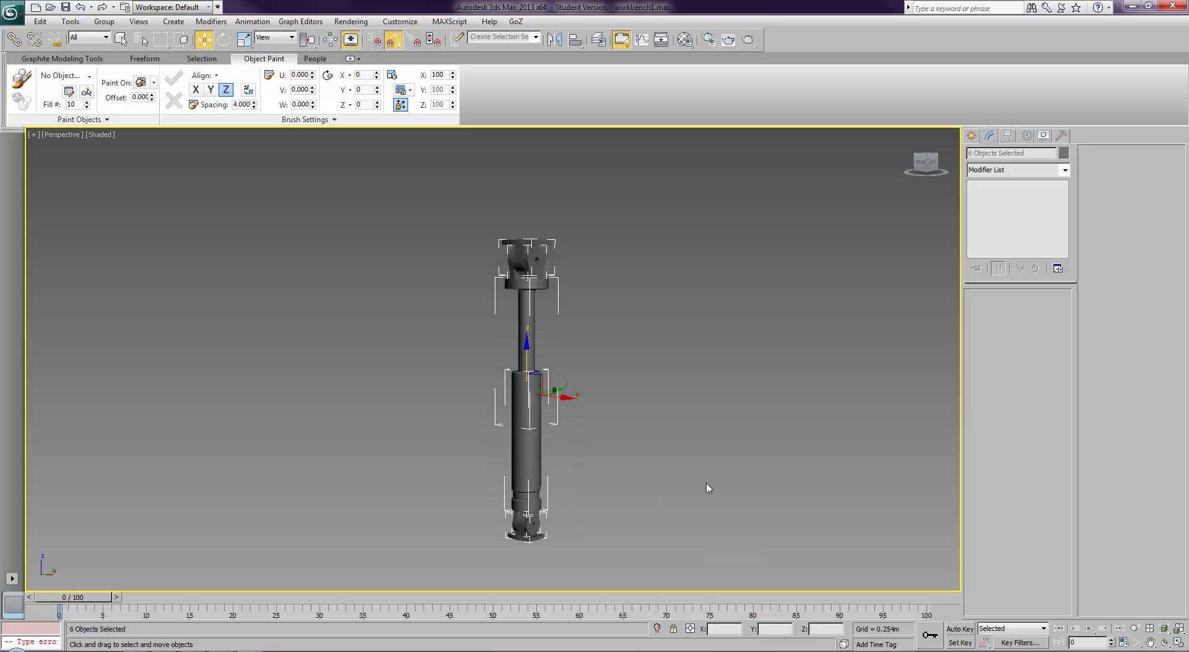
- Deselect the piston parts and unhide all objects in the scene
left_click(699, 473)
scroll(600, 448, "up", 5)
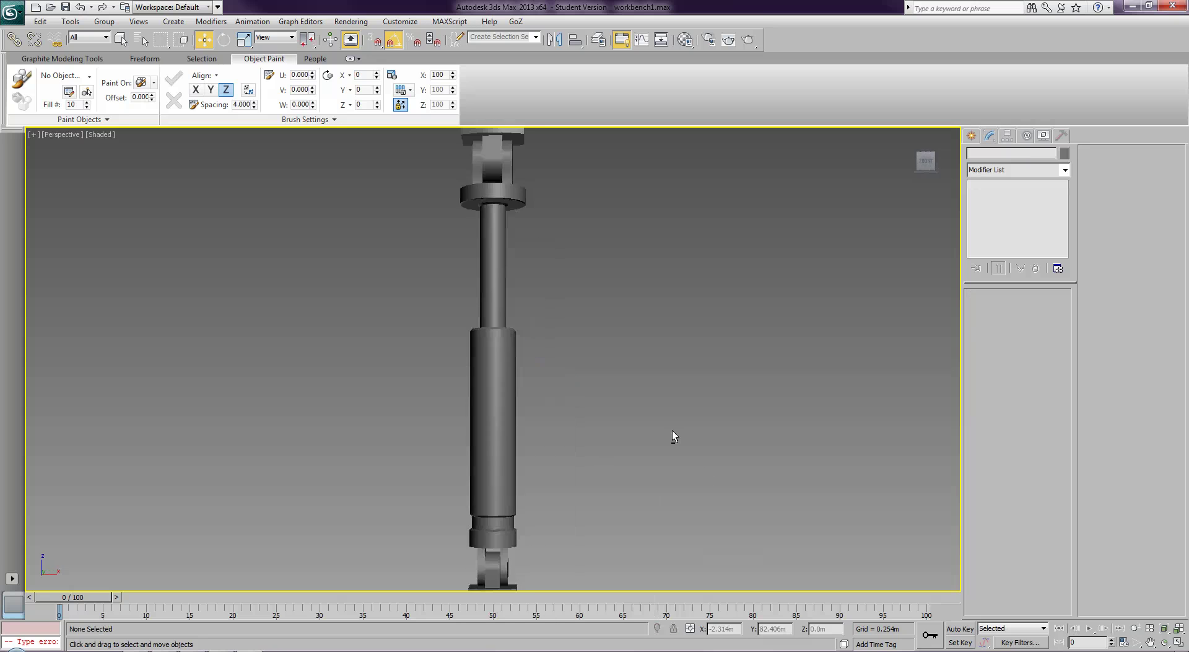
middle_click_drag(684, 424, 616, 459, "alt")
right_click(634, 449)
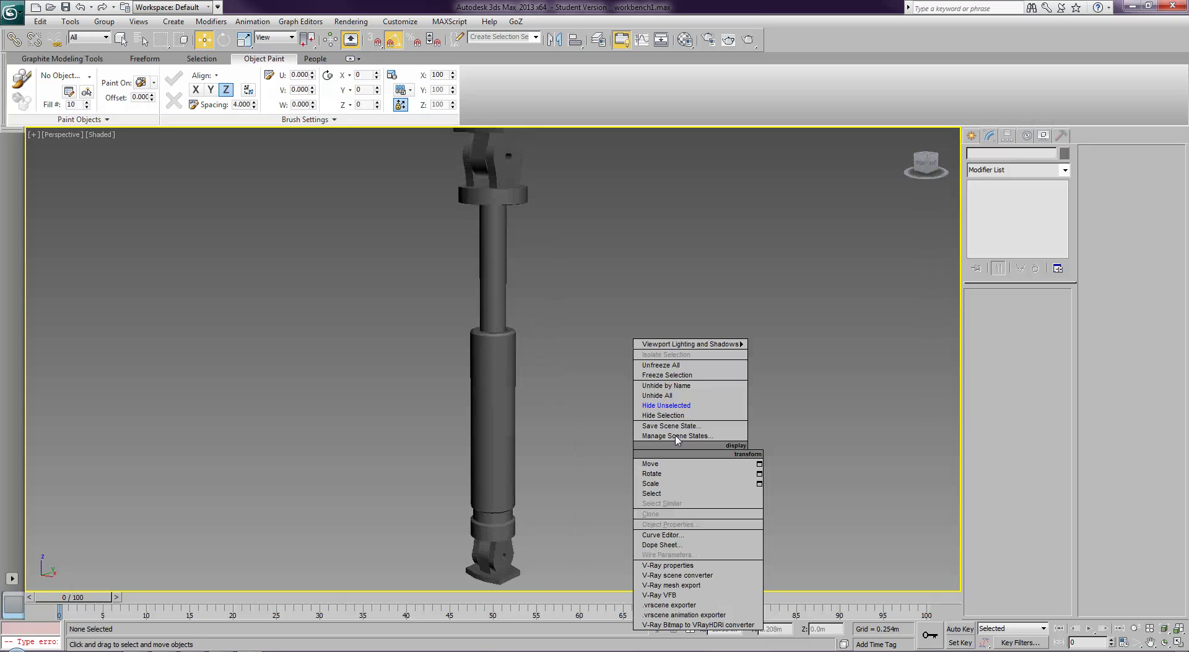
left_click(695, 396)
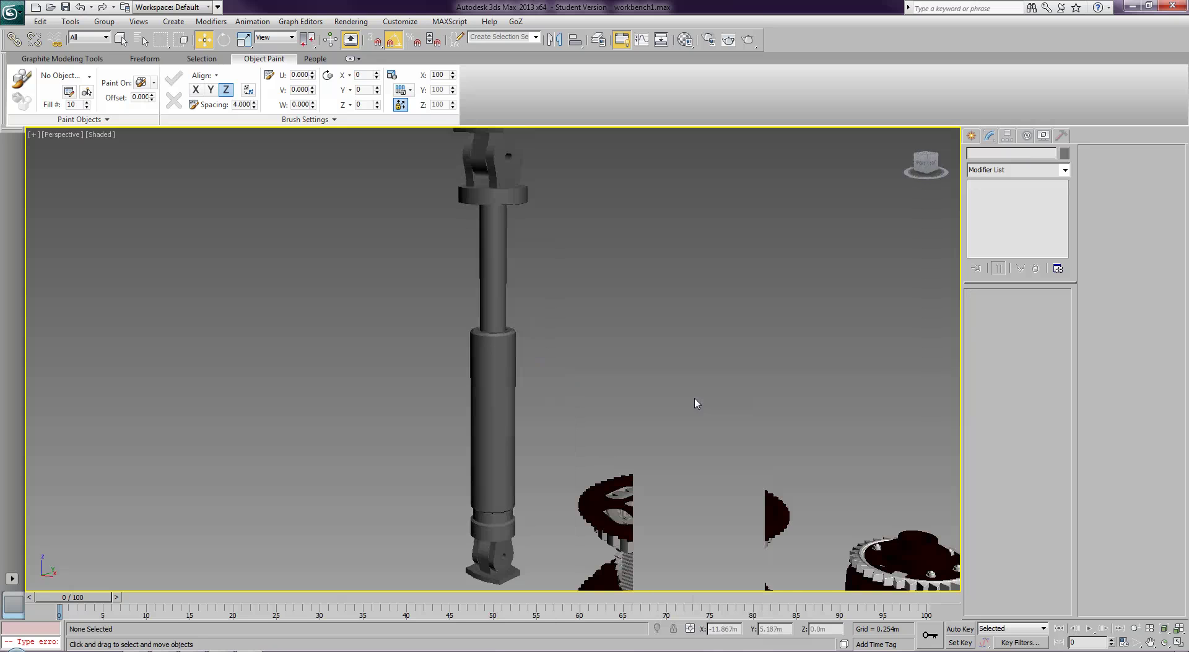
- Clone the small bolt near the large housings as one independent copy placed beside the piston's base
scroll(713, 397, "down", 5)
middle_click_drag(723, 371, 707, 383, "alt")
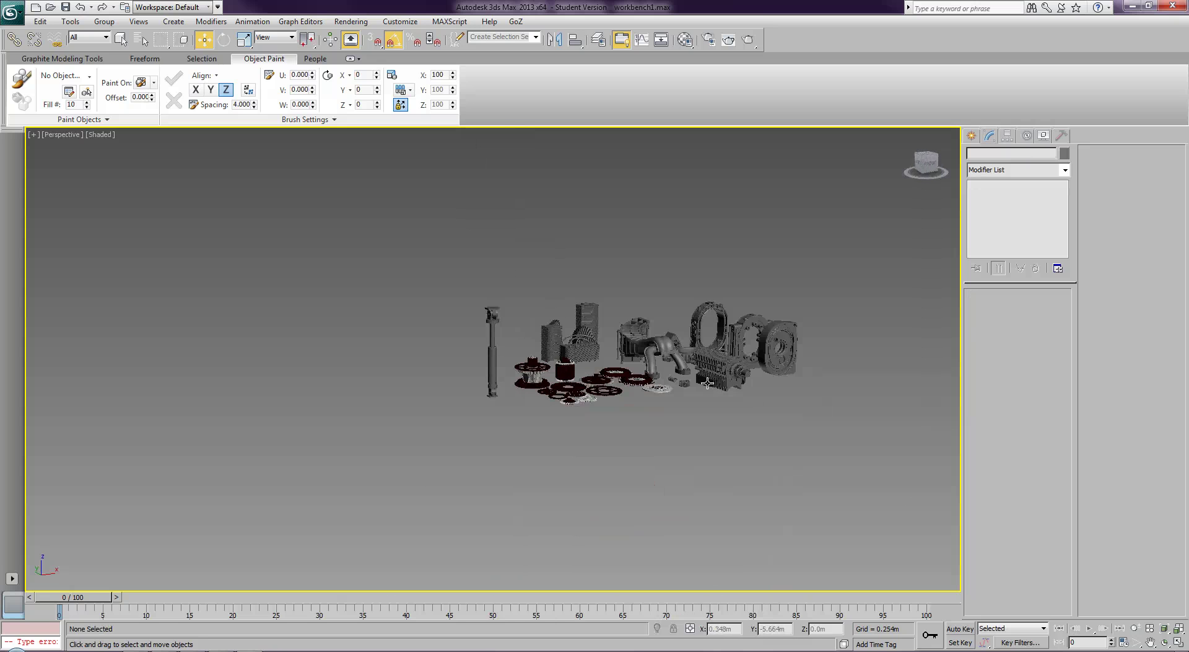
scroll(739, 378, "up", 6)
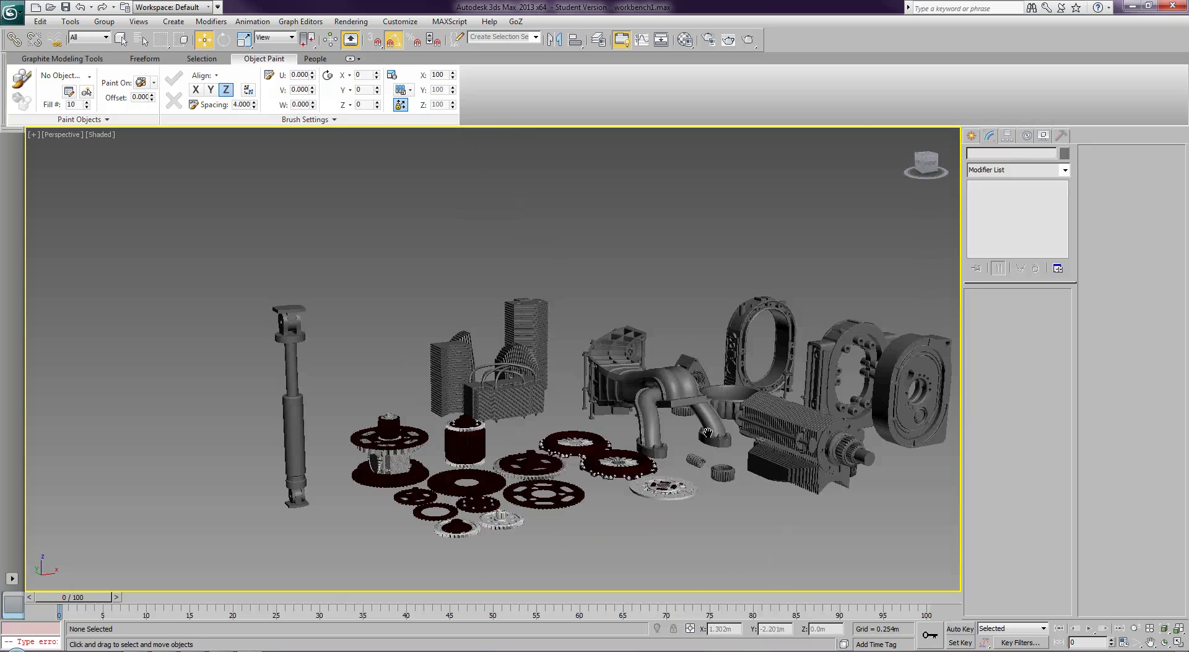
middle_click_drag(673, 422, 774, 436, "alt")
left_click(850, 445)
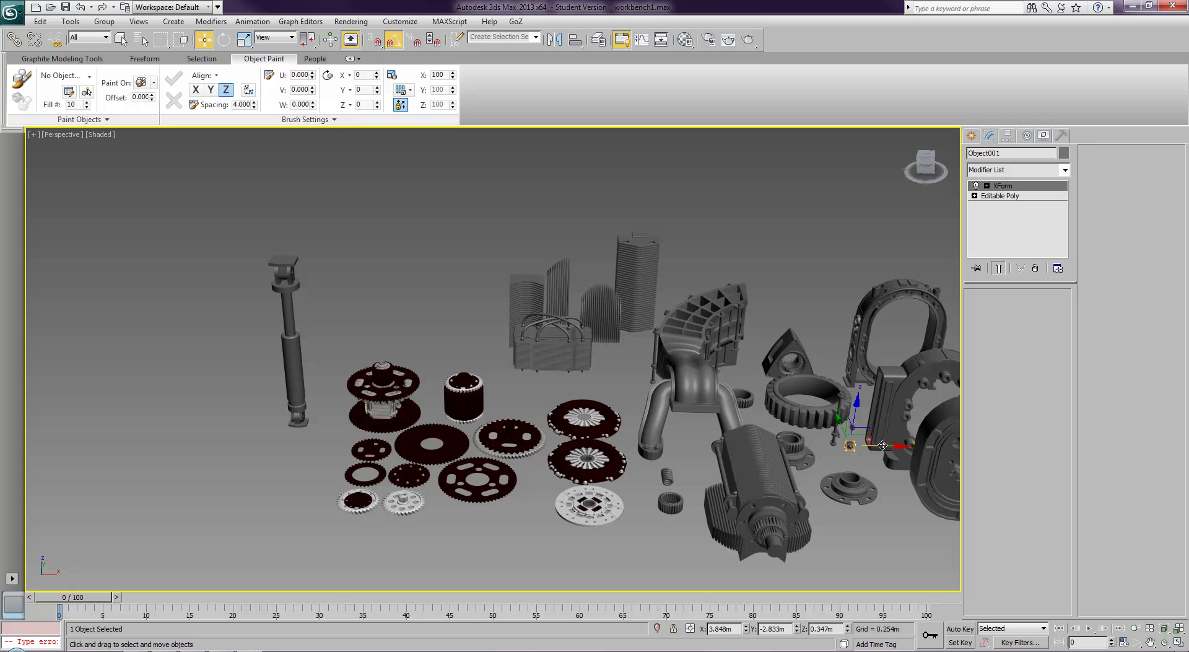
mouse_move(883, 444)
left_mouse_down("shift")
mouse_move(315, 459)
mouse_move(334, 463)
left_mouse_up("shift")
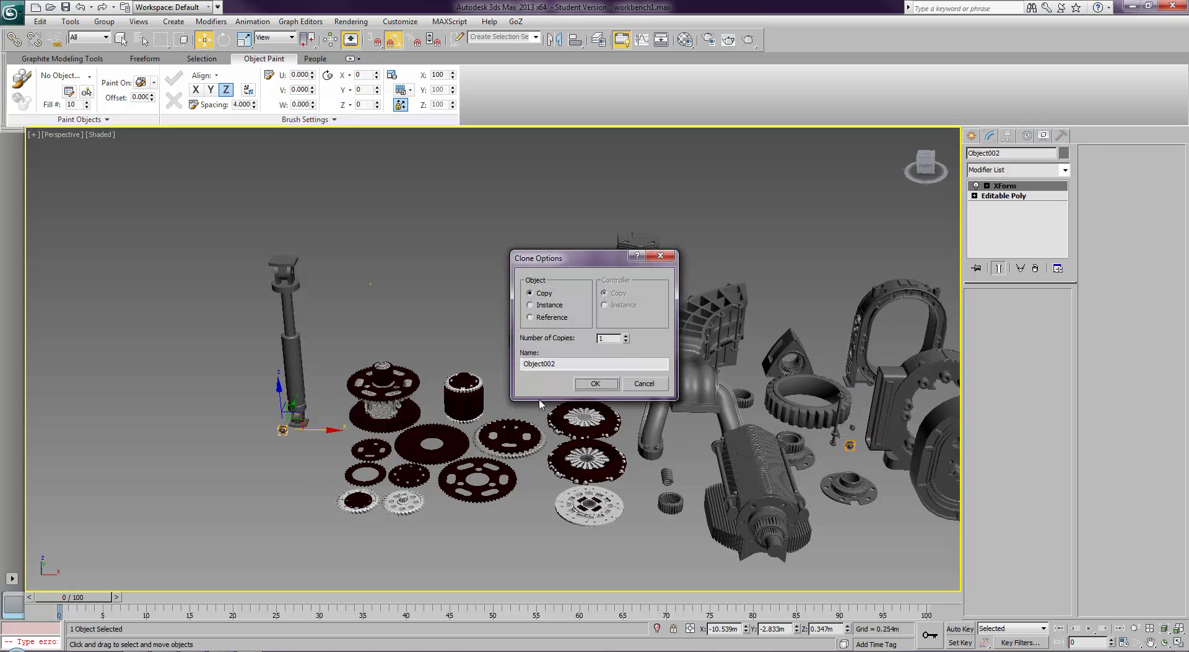
left_click(593, 384)
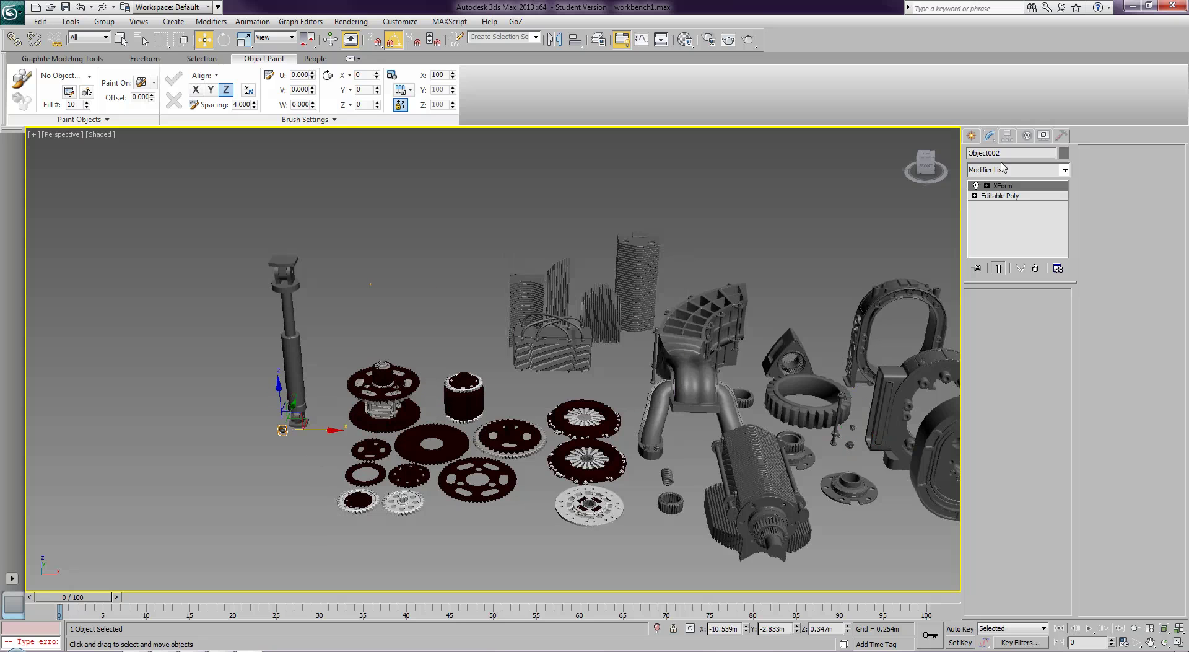
- Collapse the copied bolt's modifier stack to Editable Poly and delete its stray vertex floating above
right_click(995, 191)
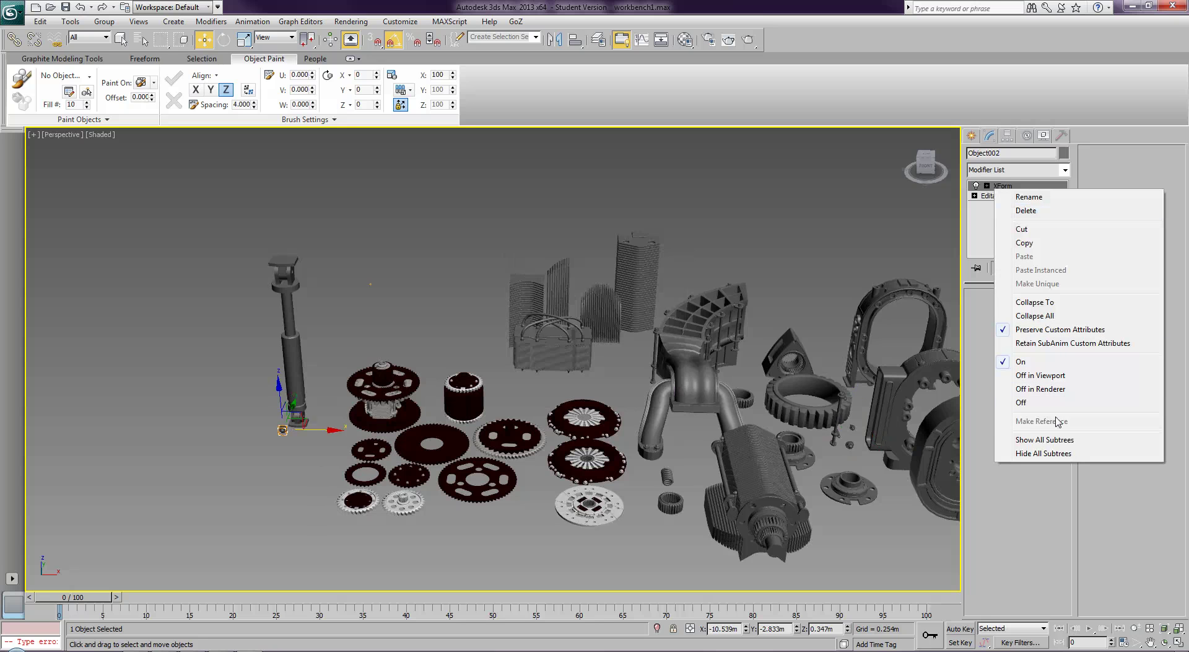
left_click(1053, 316)
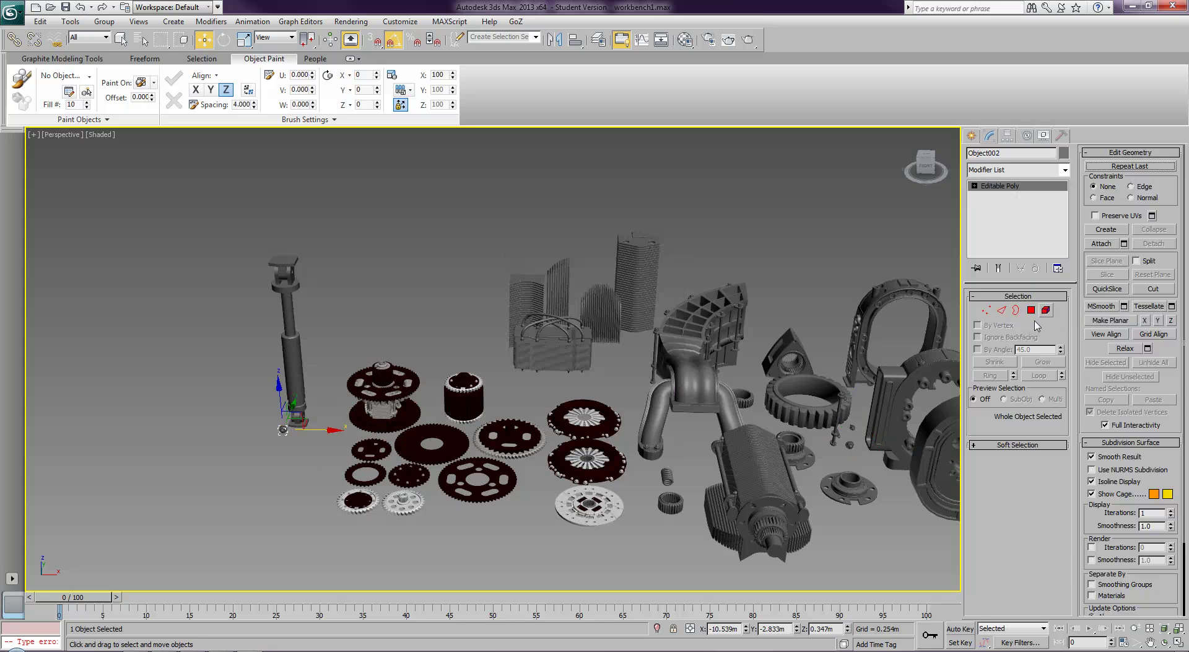
key("1")
left_click_drag(330, 236, 372, 279)
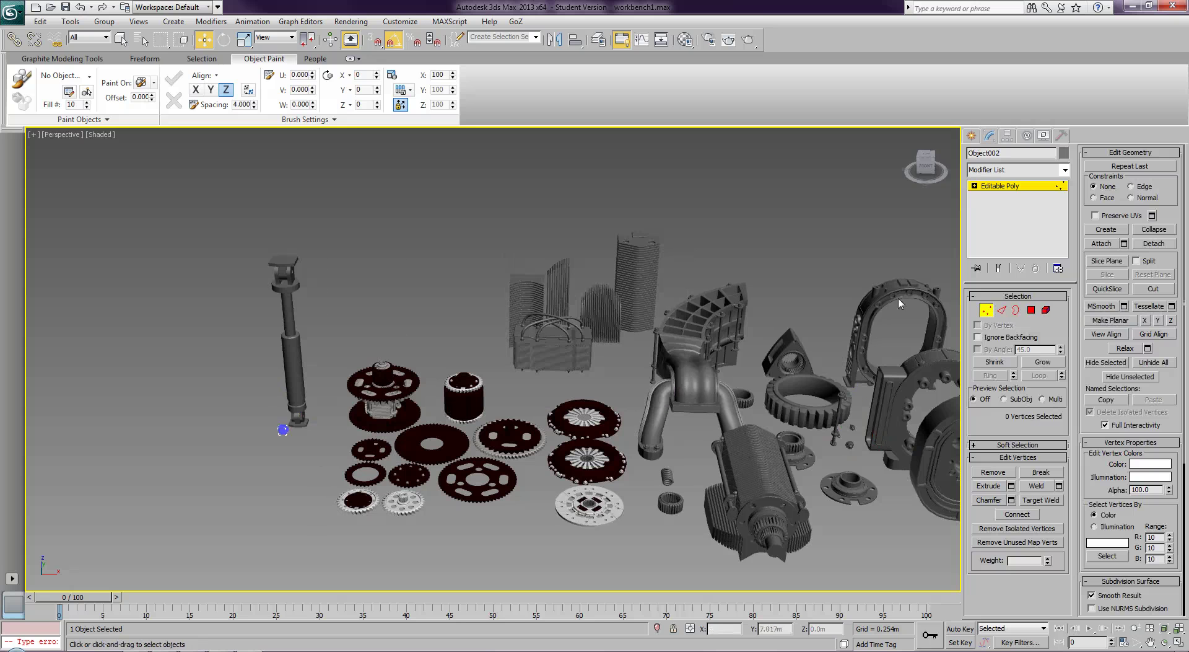
key("1")
- Add the copied bolt to the Paint Objects list for Object Paint, moving the dialog clear of the piston
scroll(603, 300, "down", 4)
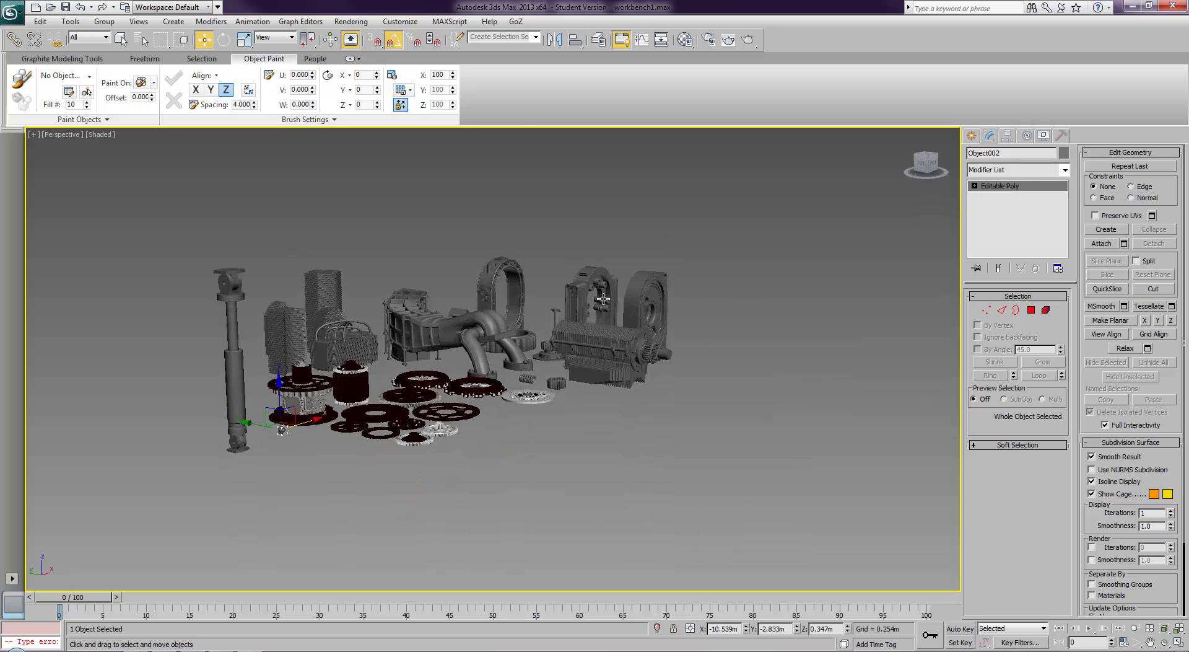
middle_click_drag(603, 299, 591, 315, "alt")
middle_click_drag(468, 398, 607, 363)
scroll(613, 363, "up", 5)
middle_click_drag(576, 427, 768, 391)
middle_click_drag(768, 392, 642, 372, "alt")
middle_click_drag(566, 383, 608, 524)
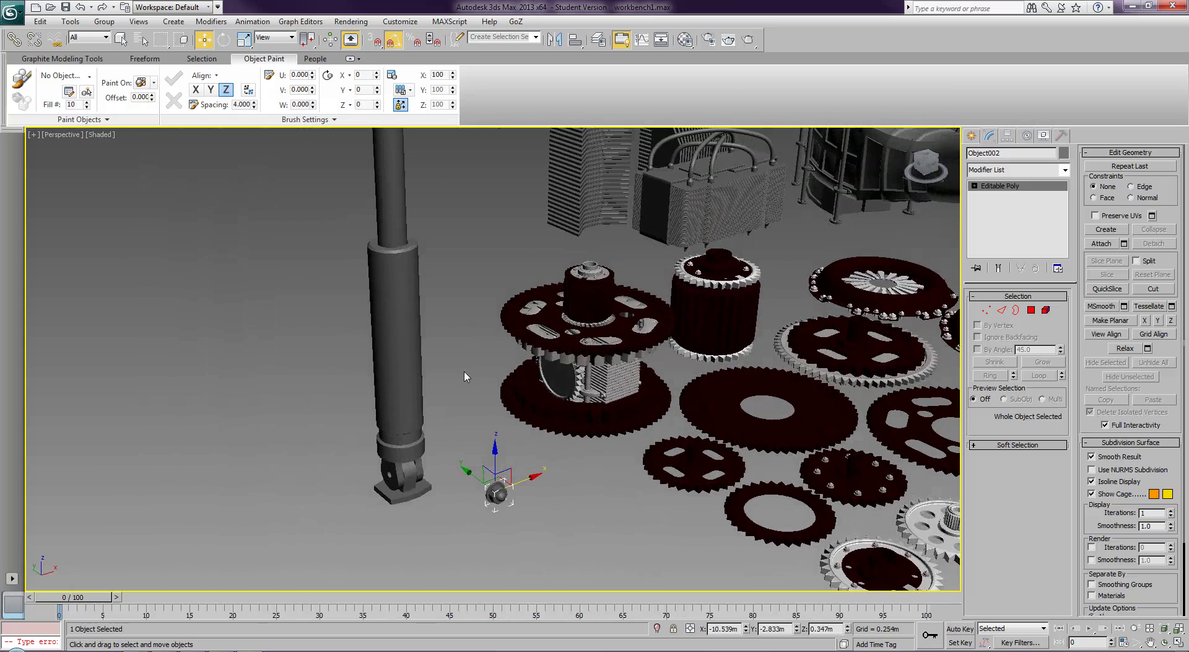
scroll(466, 376, "down", 6)
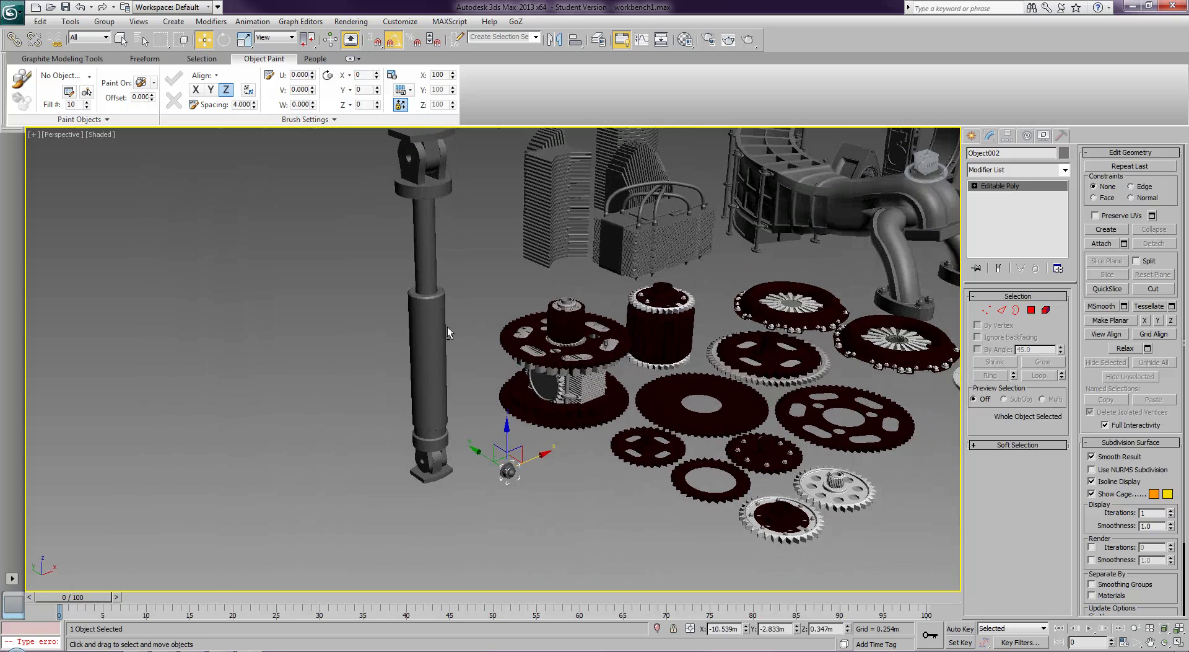
left_click(71, 93)
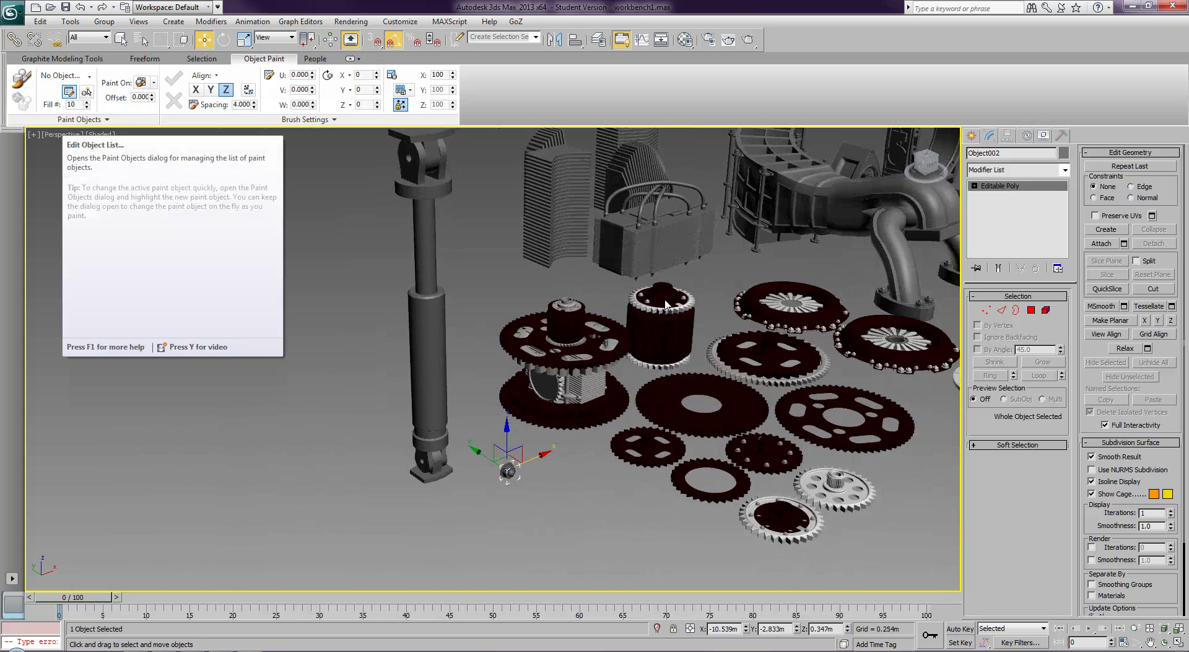
left_click(569, 388)
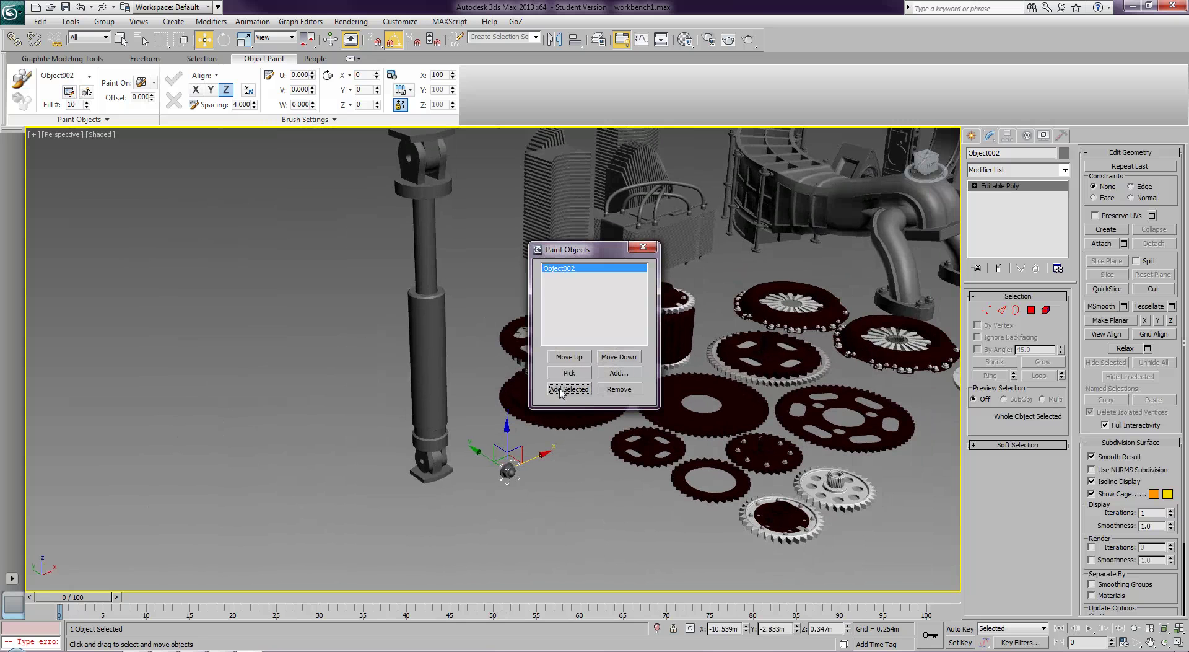
left_click_drag(587, 254, 844, 333)
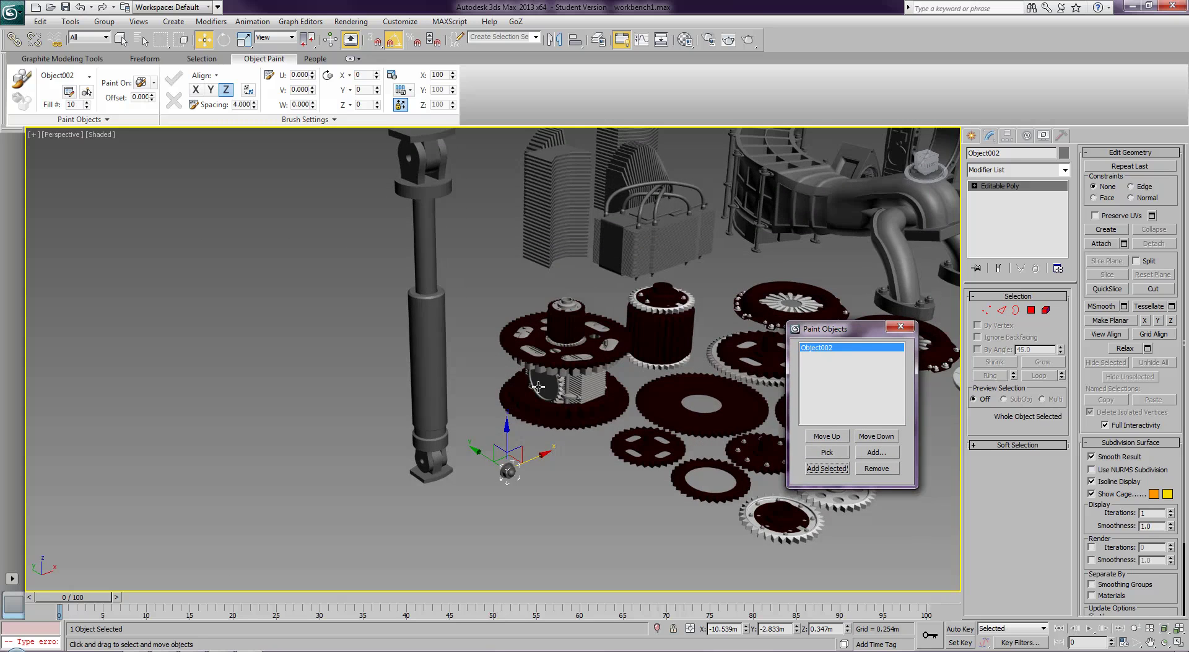
- Paint a bolt on the front corner of the piston's lower plate, aligned to the flipped Y axis so it stands upright
scroll(622, 358, "up", 5)
middle_click_drag(591, 460, 645, 363)
scroll(683, 293, "up", 2)
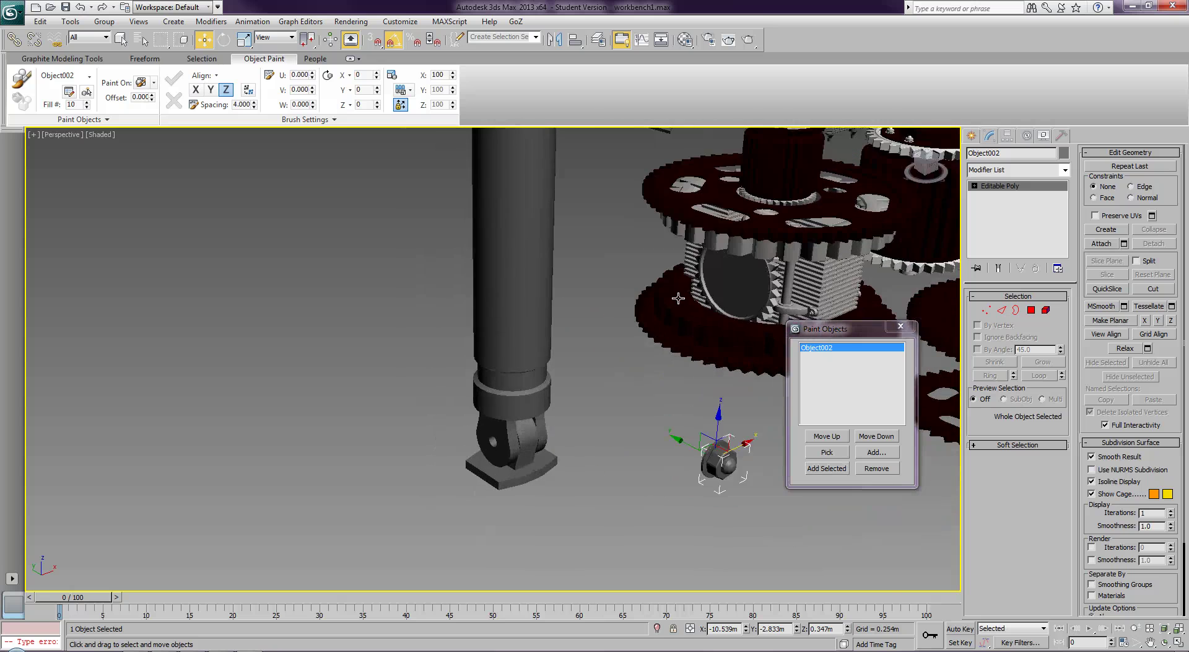
scroll(654, 393, "up", 3)
middle_click_drag(632, 415, 636, 310)
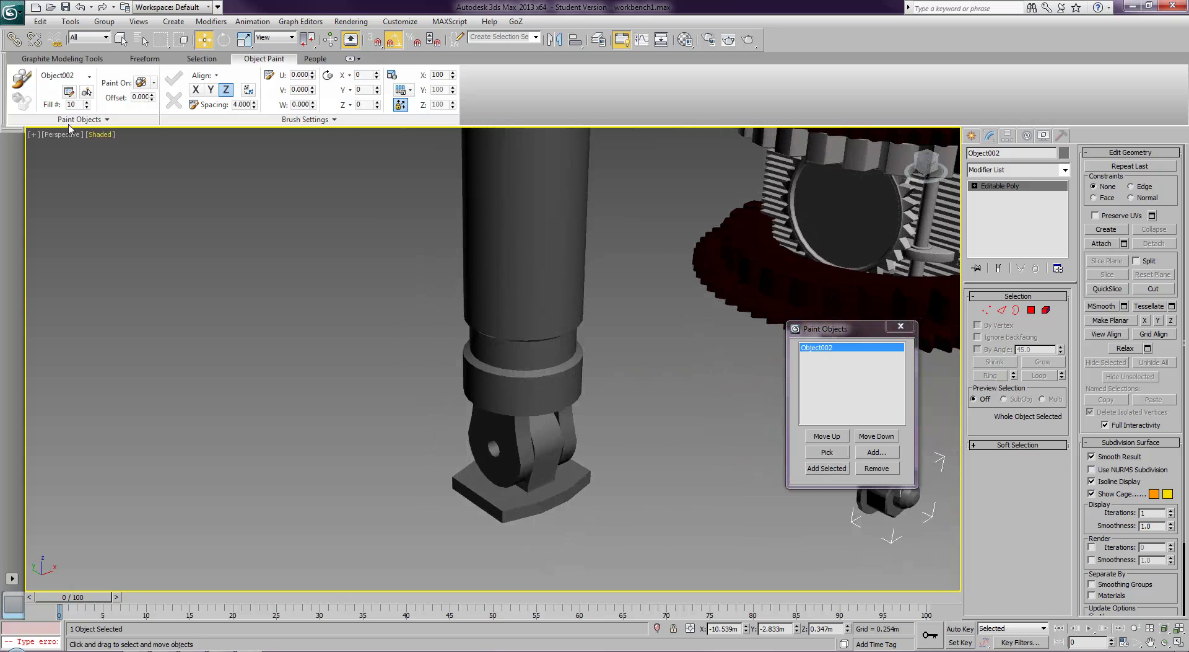
left_click(22, 79)
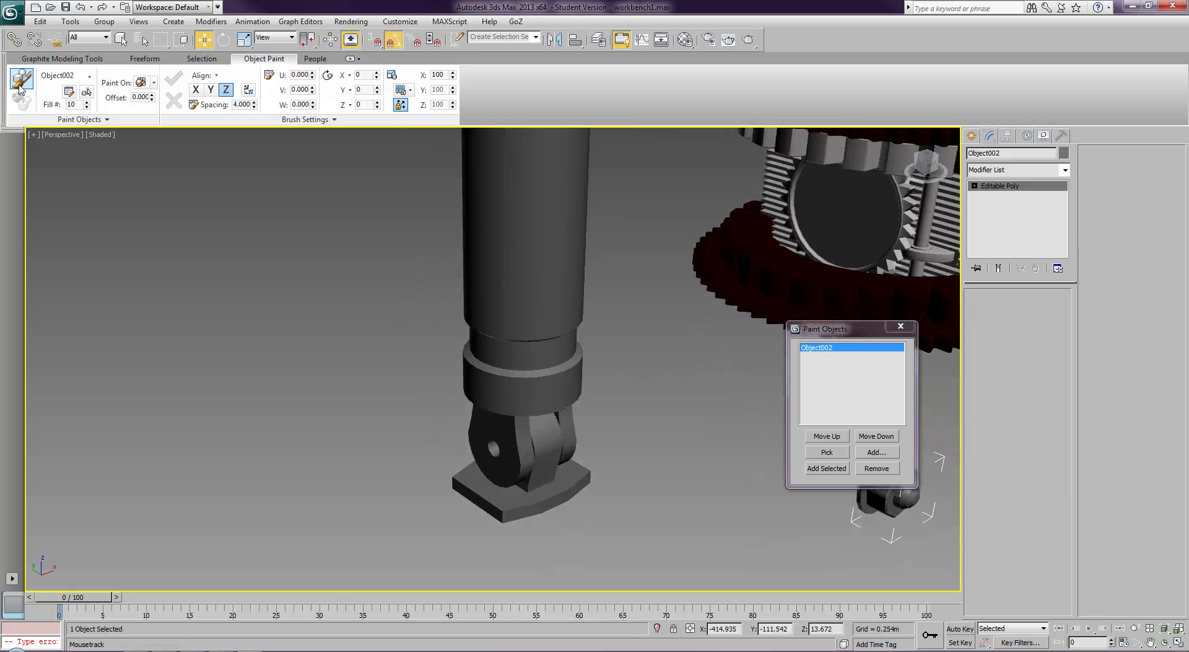
left_click(503, 501)
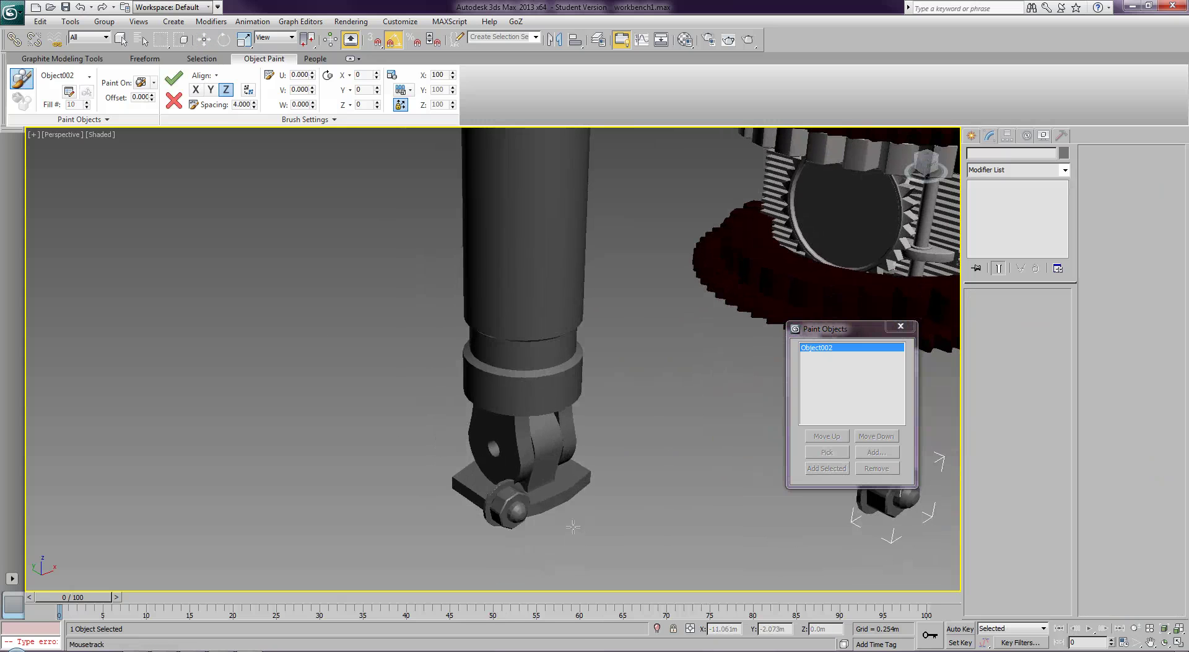
left_click(212, 90)
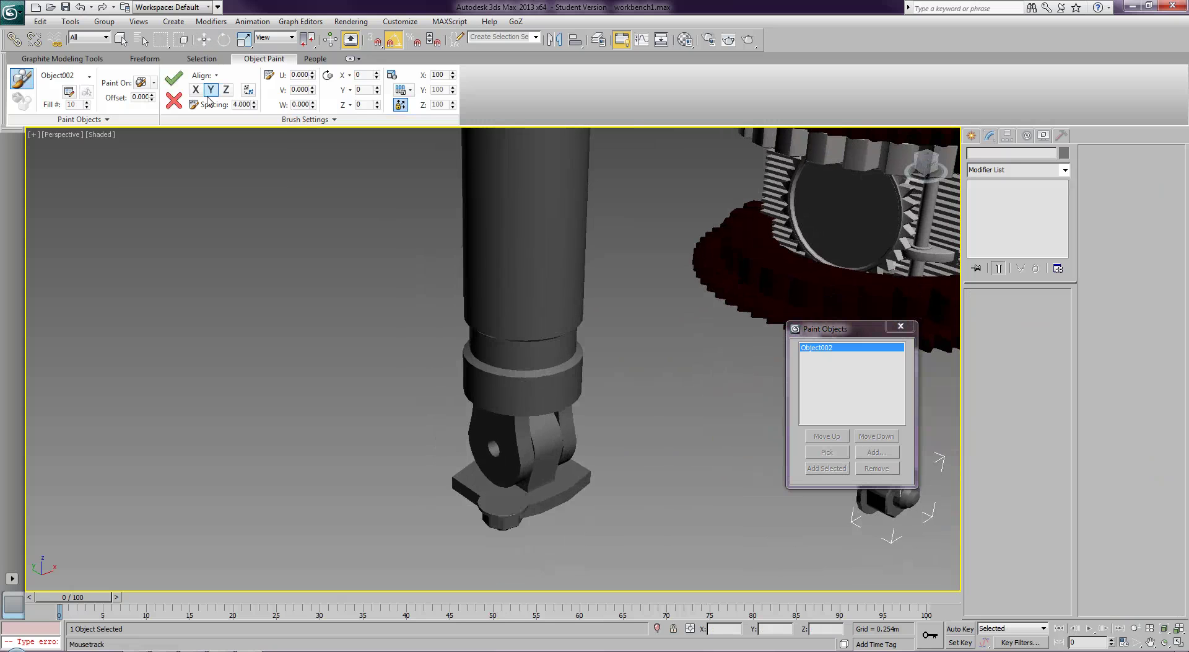
left_click(249, 90)
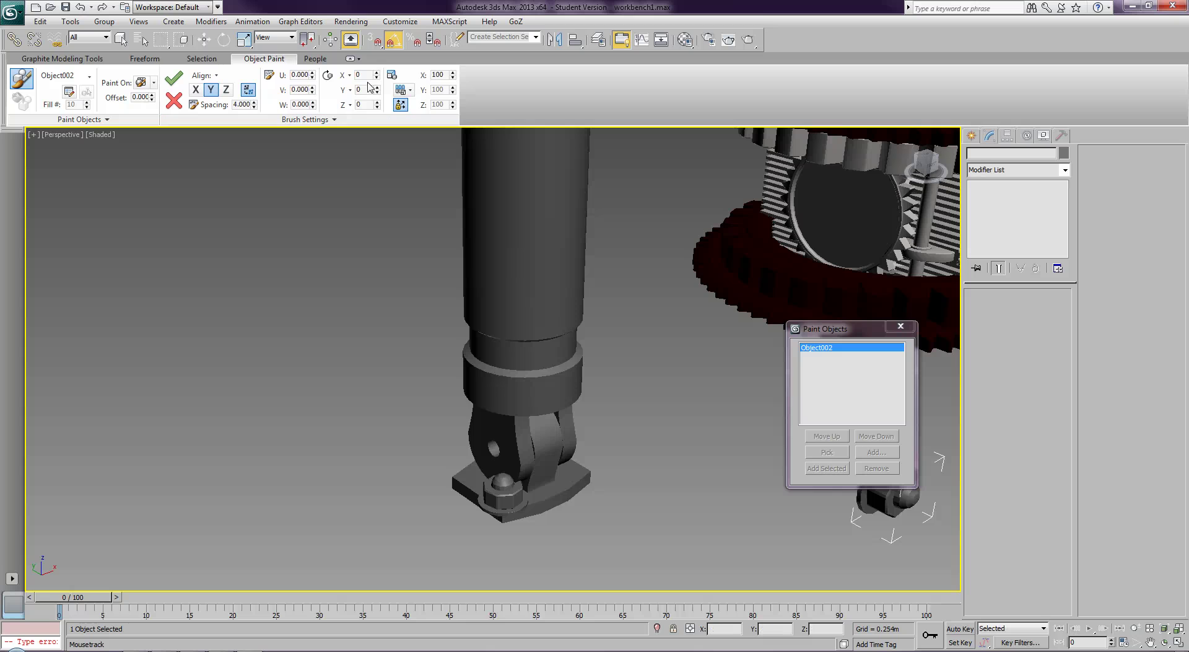
- Try a brush scale of 25 percent for the painted bolt and settle on 50 percent
double_click(437, 75)
type("25")
key("Return")
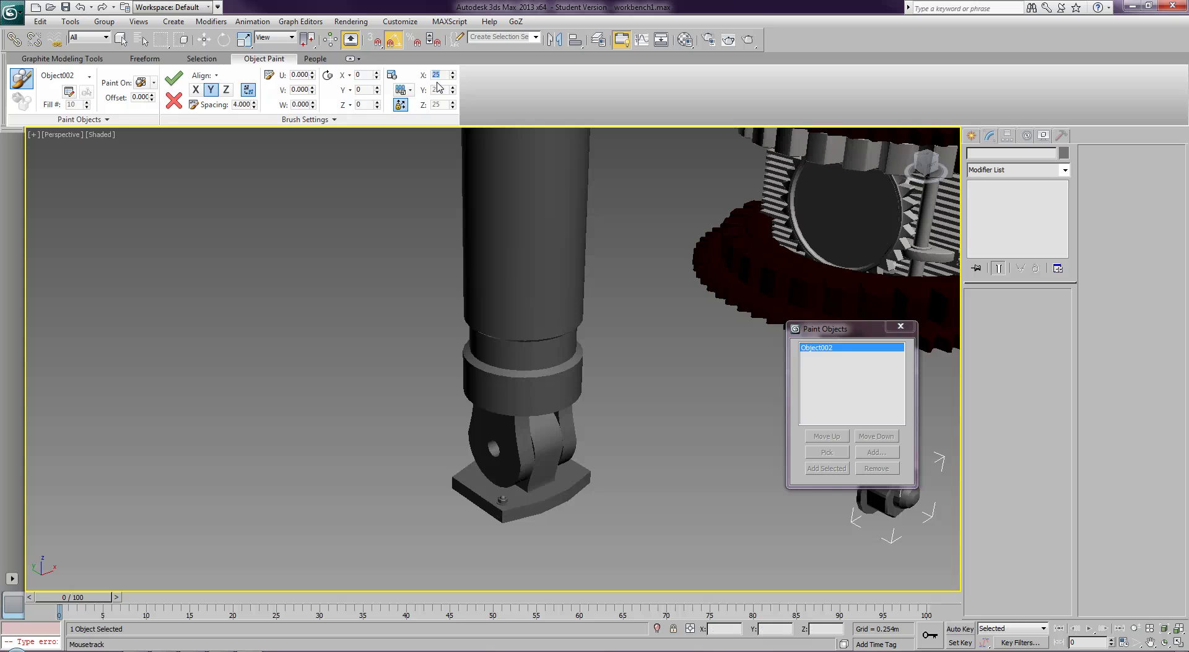
key("Return")
- Paint bolts on the remaining corners of the piston's lower plate, undoing and placing again any misplaced one
middle_click_drag(524, 357, 488, 359, "alt")
middle_click_drag(538, 330, 329, 357, "alt")
middle_click_drag(557, 421, 658, 460, "alt")
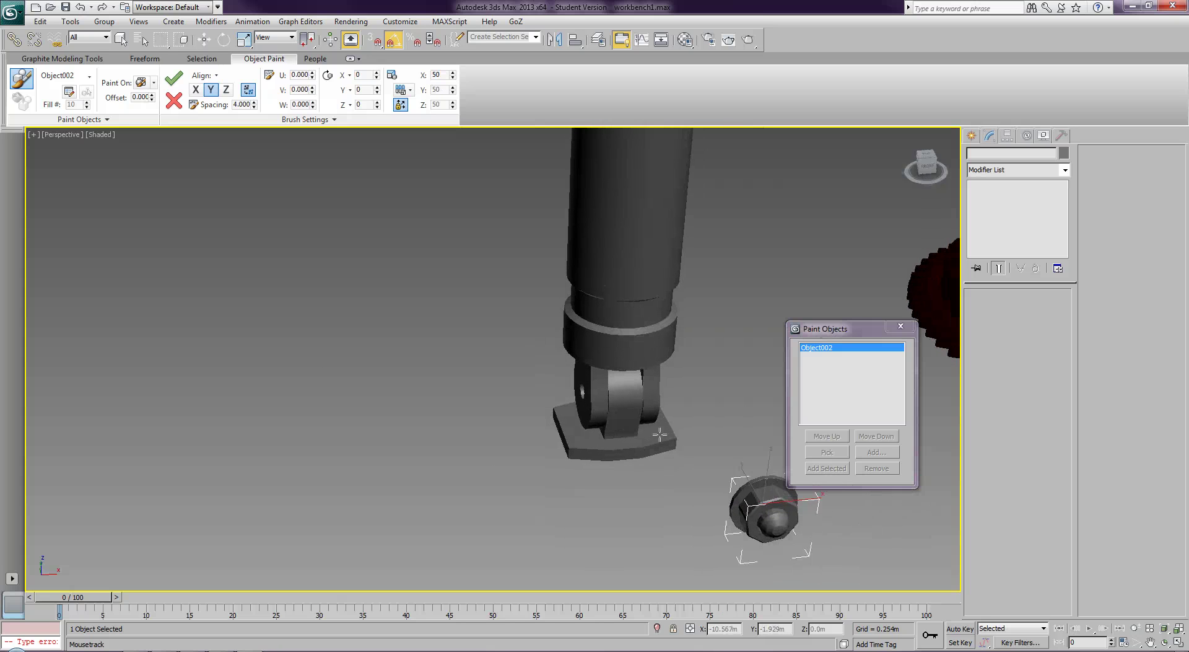
left_click(660, 432)
left_click(575, 438)
key("ctrl+z")
mouse_move(504, 452)
middle_mouse_down("alt")
mouse_move(576, 457)
mouse_move(491, 490)
mouse_move(846, 350)
mouse_move(430, 471)
mouse_move(483, 494)
mouse_move(598, 476)
mouse_move(654, 532)
mouse_move(625, 384)
mouse_move(680, 503)
mouse_move(538, 459)
mouse_move(548, 469)
middle_mouse_up("alt")
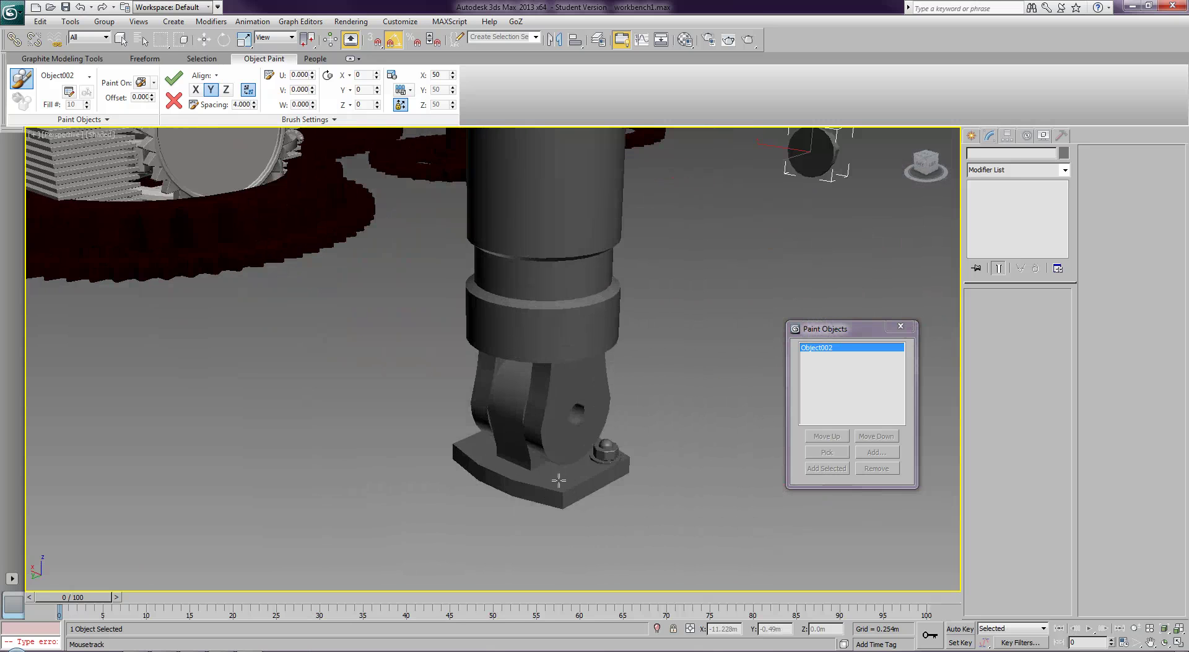
middle_click_drag(490, 485, 514, 487, "alt")
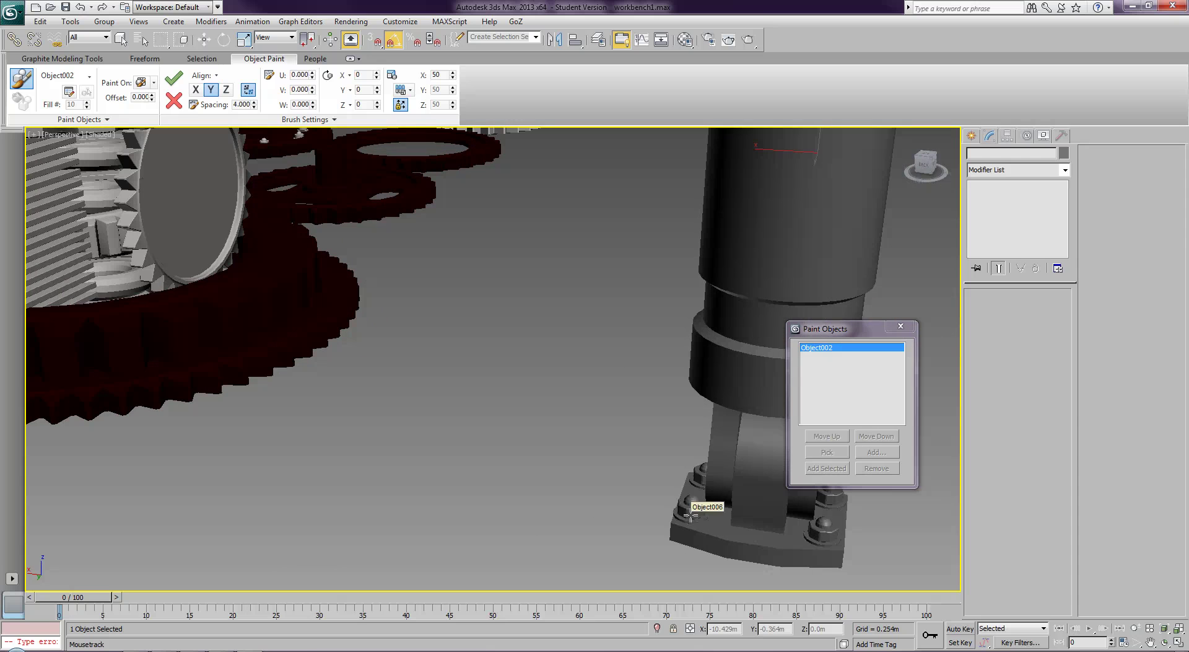
middle_click_drag(695, 515, 385, 501)
key("ctrl+z")
left_click(123, 491)
key("ctrl+z")
left_click(127, 493)
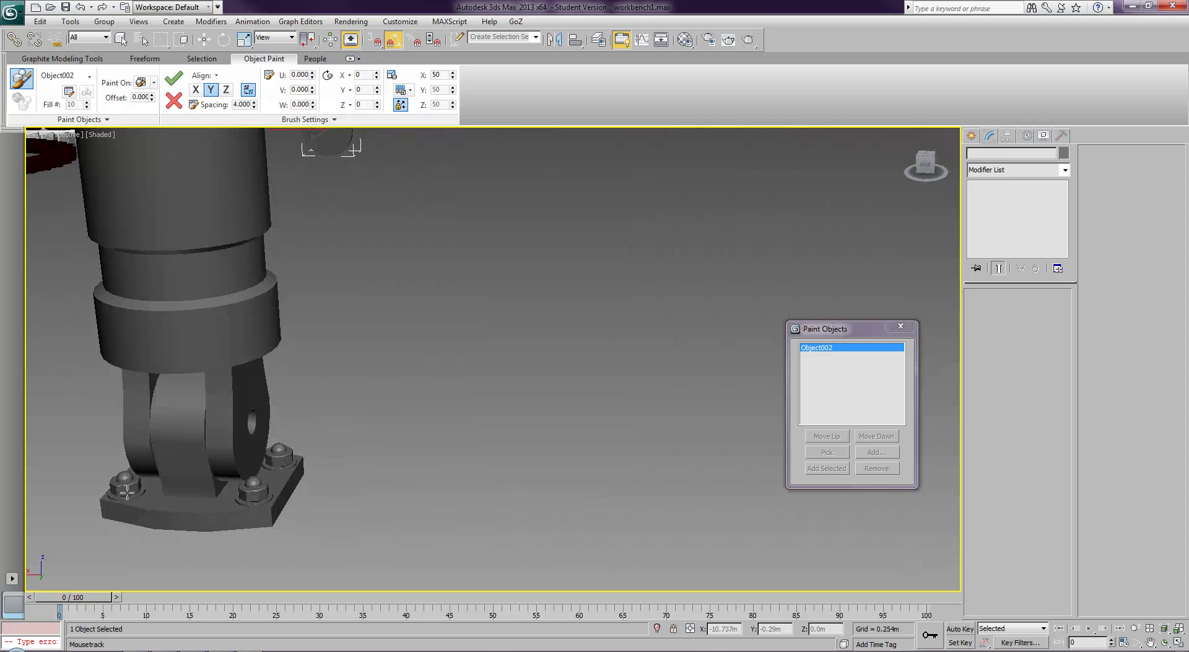
- Paint four bolts on the underside of the piston's upper plate, one at each corner
scroll(329, 454, "down", 4)
middle_click_drag(391, 377, 389, 602)
middle_click_drag(410, 337, 418, 607)
middle_click_drag(420, 366, 439, 551)
middle_click_drag(375, 530, 489, 483)
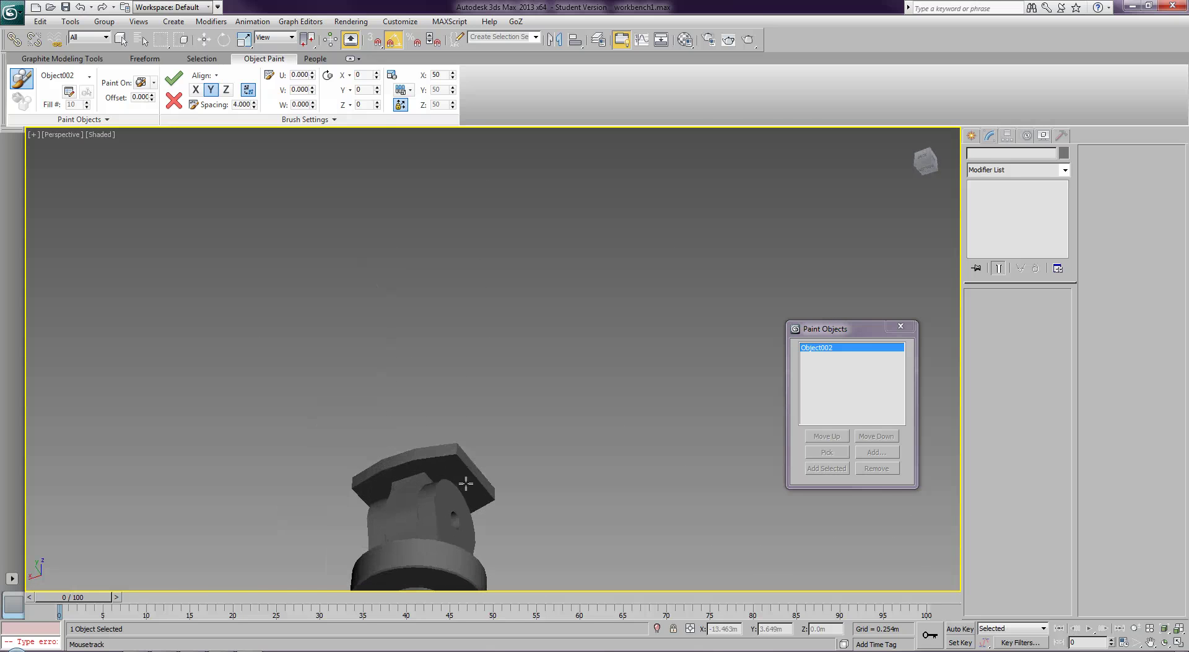
left_click(452, 465)
left_click(481, 497)
middle_click_drag(310, 504, 218, 476, "alt")
middle_click_drag(570, 479, 620, 498)
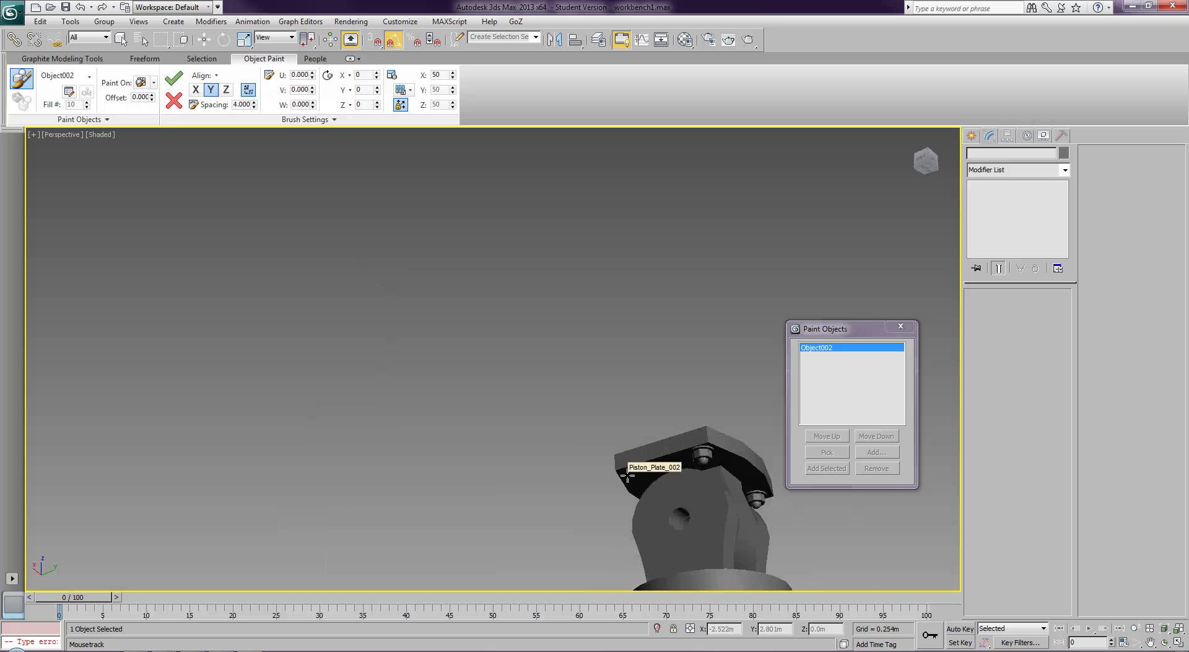
middle_click_drag(661, 497, 534, 520, "alt")
middle_click_drag(424, 517, 550, 481, "alt")
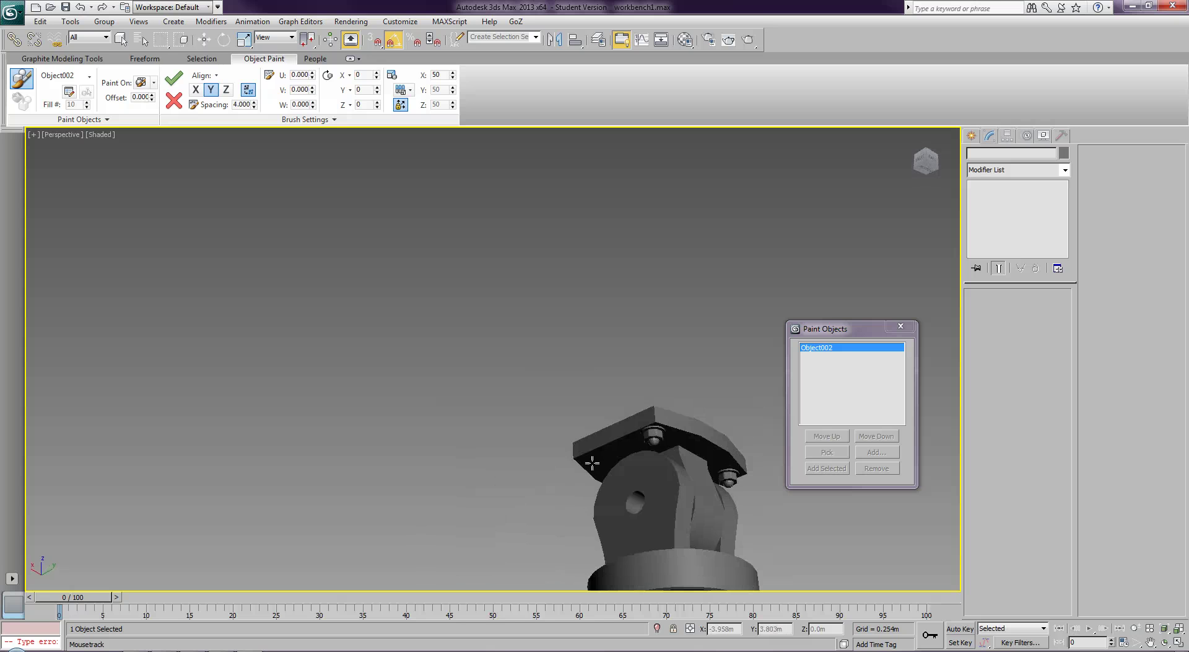
middle_click_drag(546, 527, 639, 383, "alt")
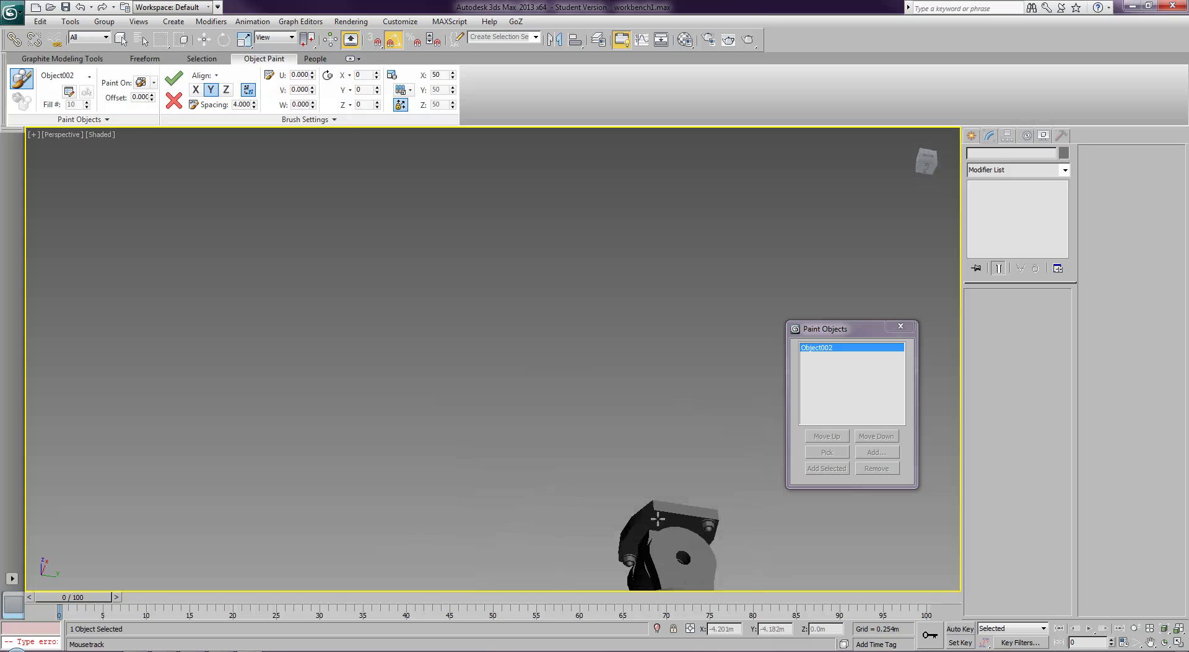
mouse_move(710, 482)
middle_mouse_down("alt")
mouse_move(641, 528)
mouse_move(648, 510)
mouse_move(470, 512)
middle_mouse_up("alt")
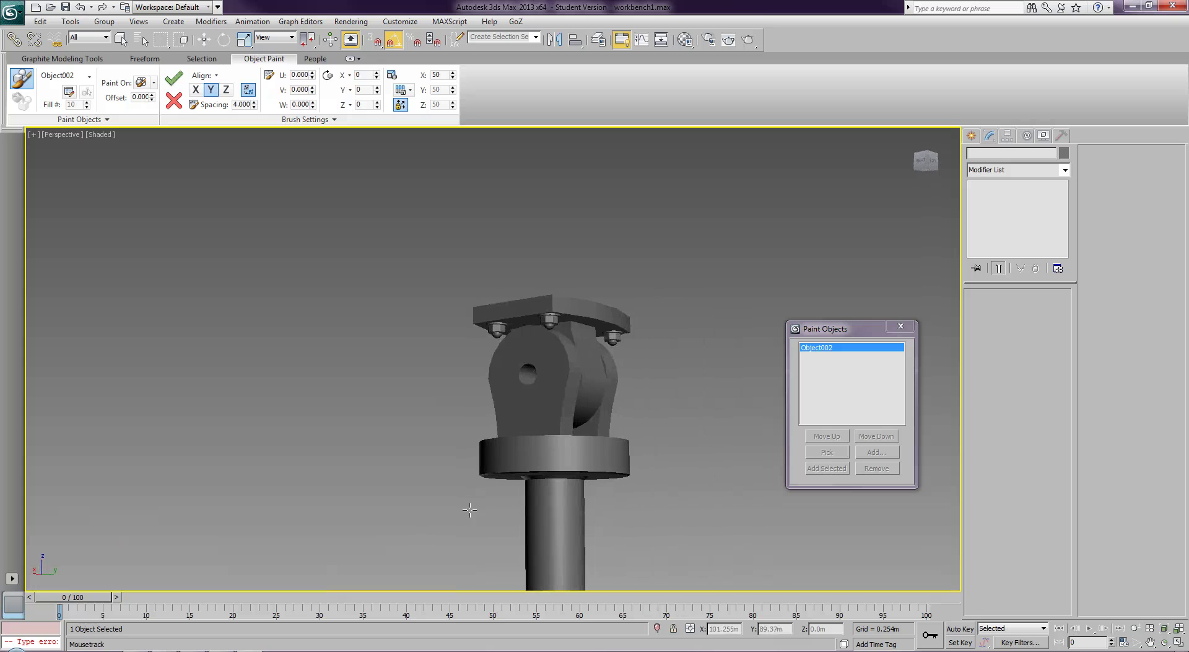
- Finish the bolt painting and close the Paint Objects dialog
right_click(469, 512)
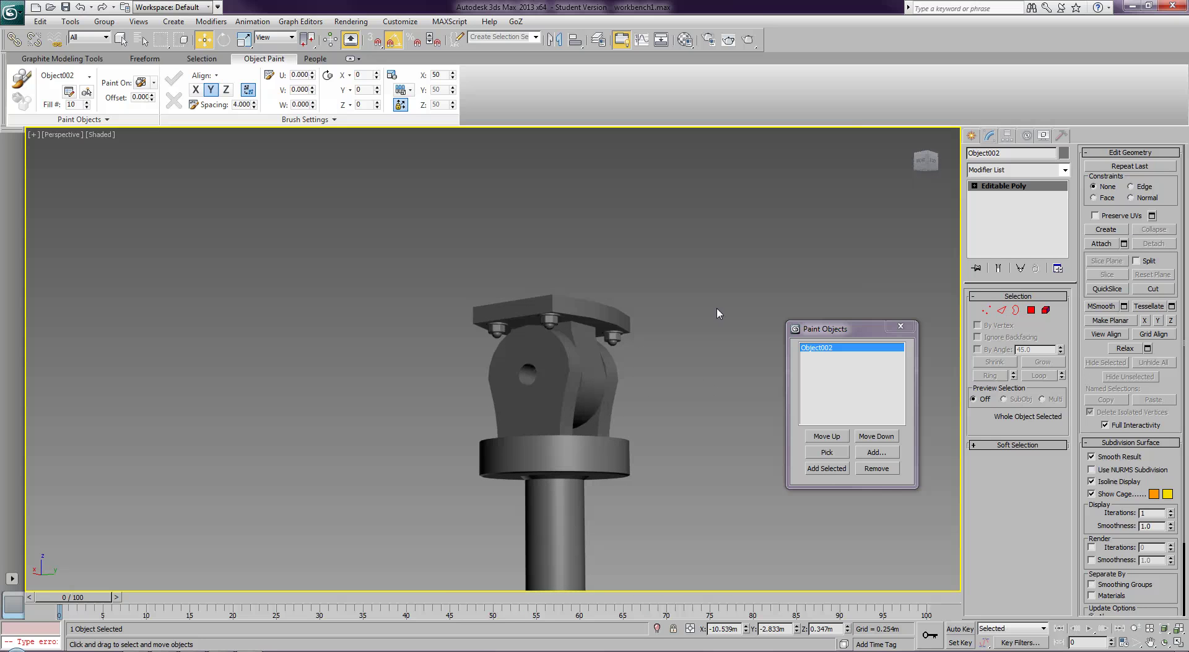
left_click(902, 327)
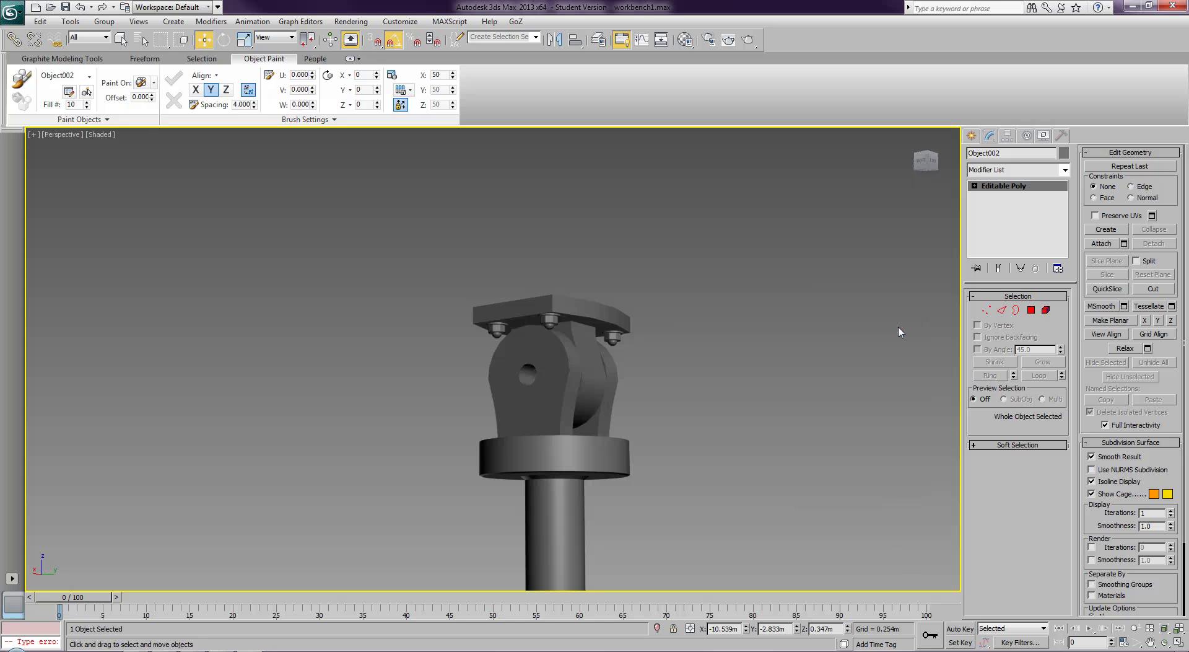
key("3")
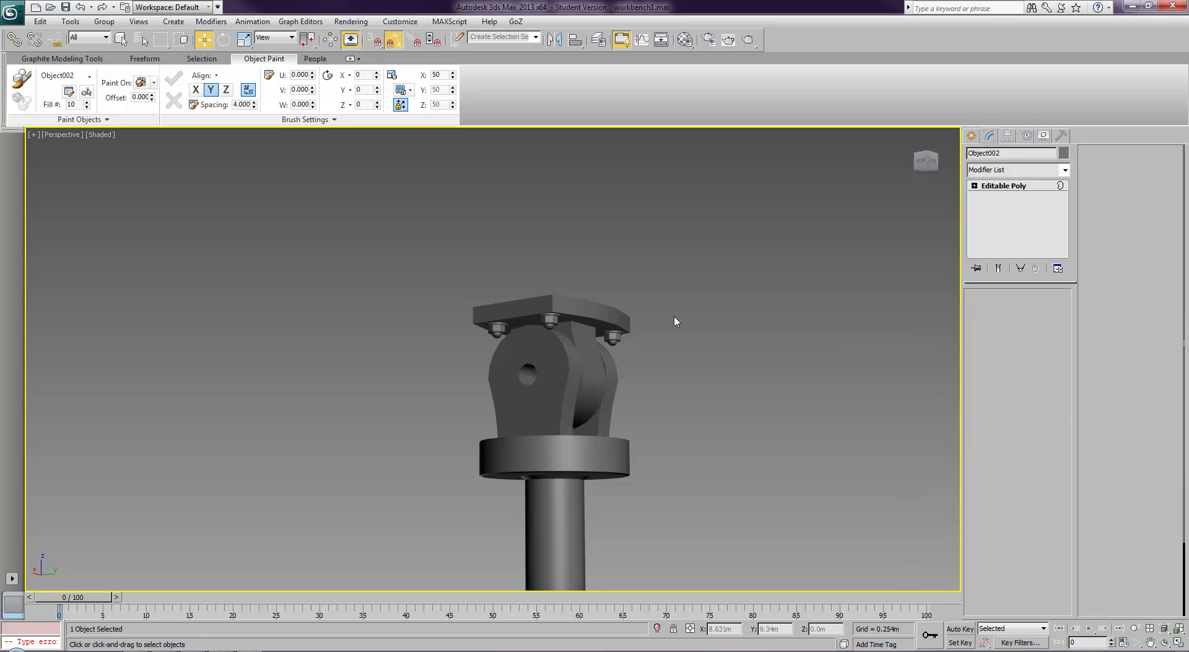
key("3")
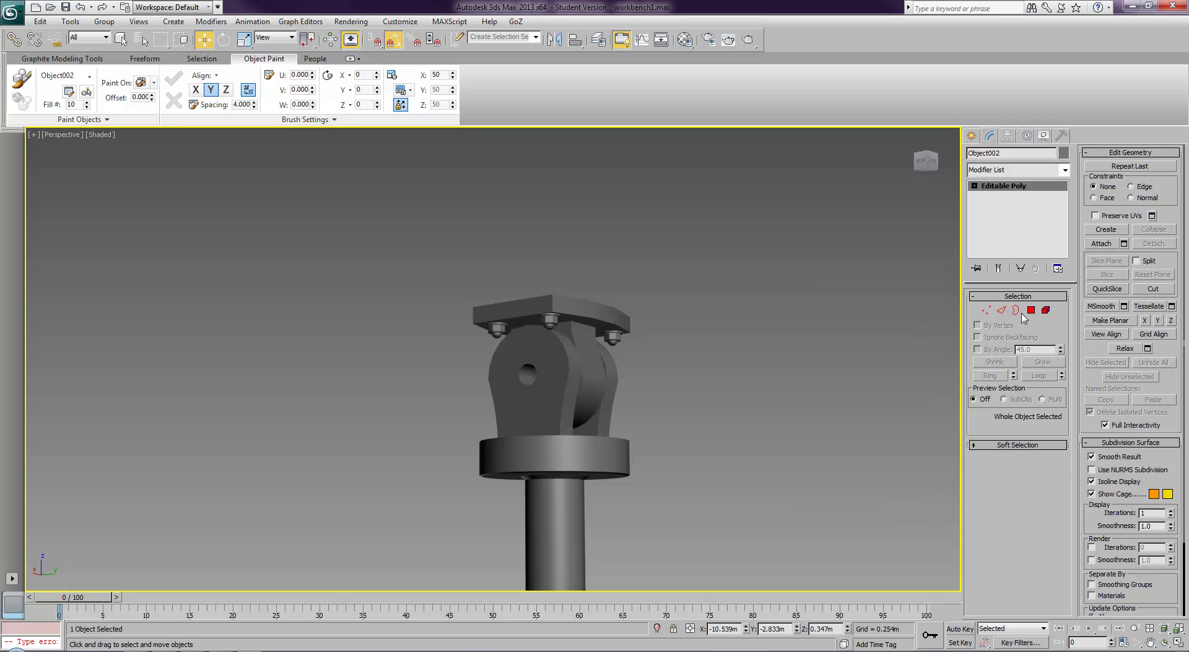
- Shift one misplaced corner bolt under the upper plate about 0.036 m along negative Y
left_click(500, 328)
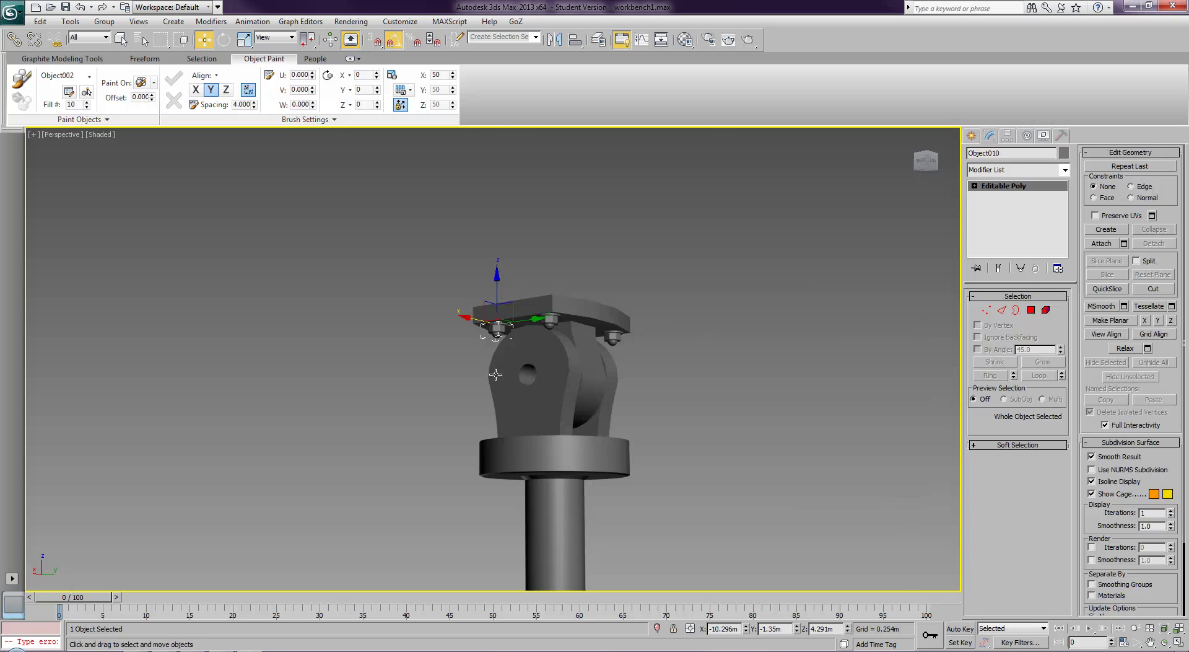
key("z")
scroll(508, 392, "down", 6)
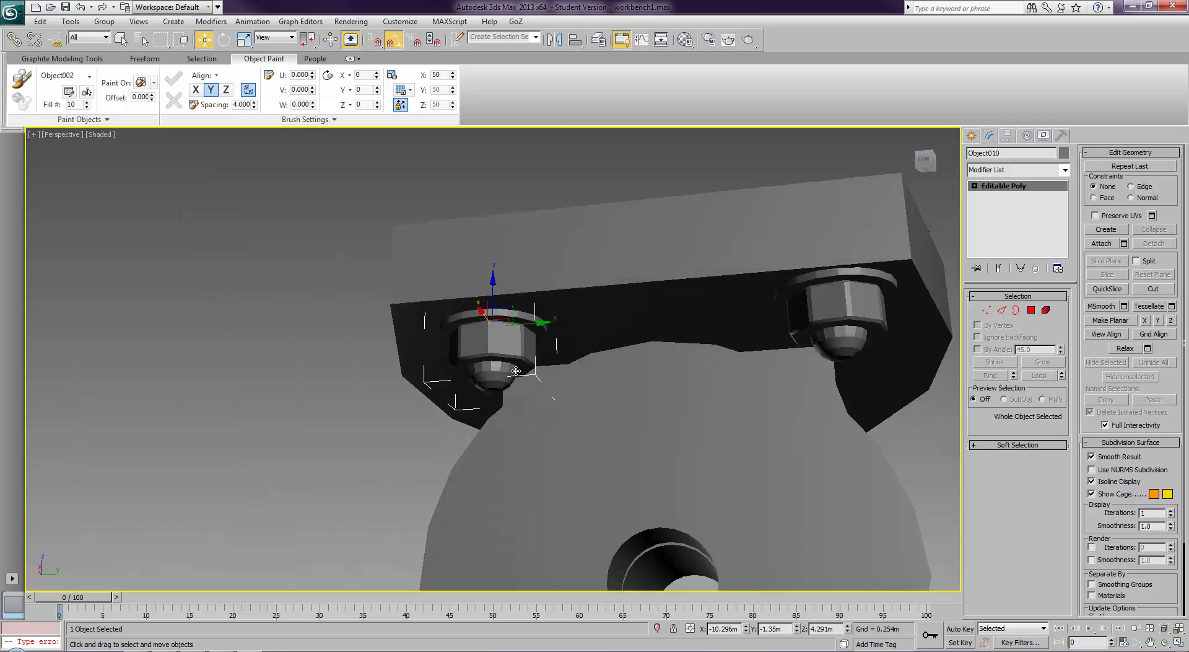
left_click_drag(621, 342, 586, 344)
middle_click_drag(623, 346, 548, 349)
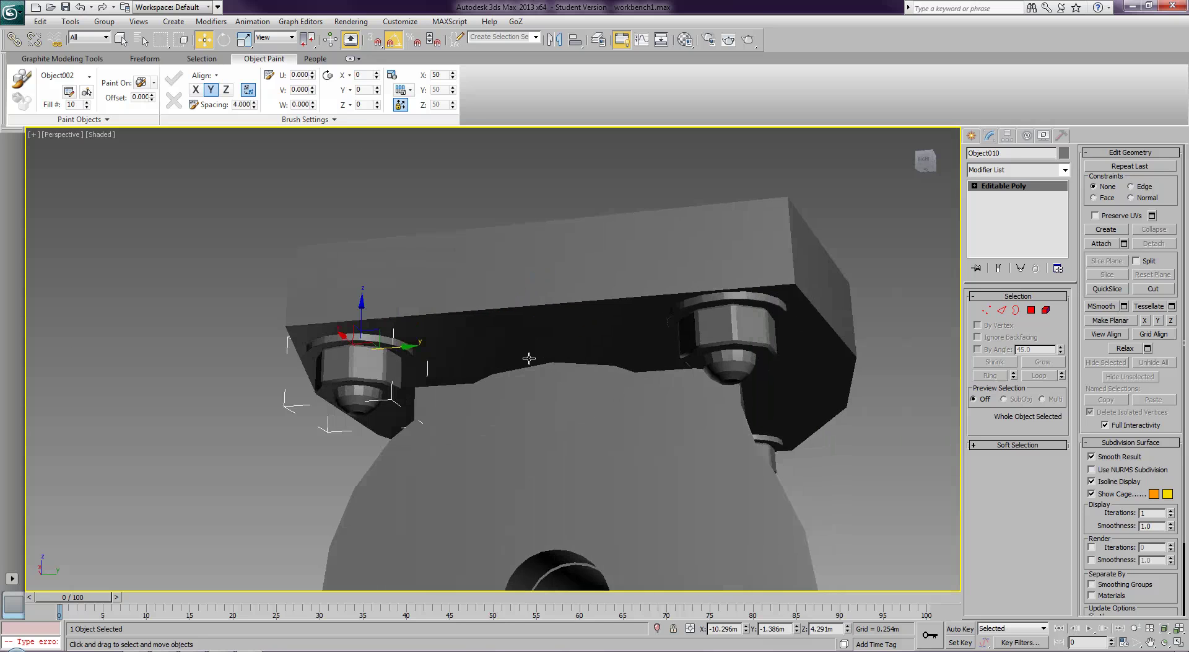
- Shift the neighbouring corner bolt under the upper plate about 0.013 m along X, away from the plate's edge
middle_click_drag(691, 363, 584, 363, "alt")
left_click(335, 292)
left_click_drag(282, 260, 303, 260)
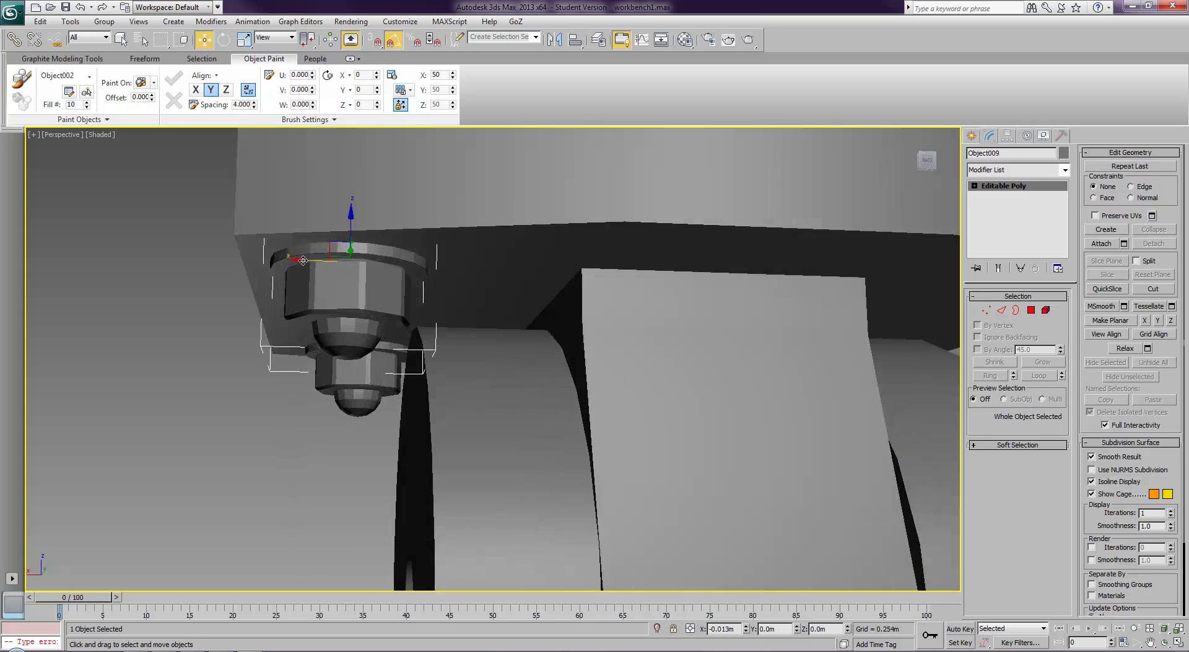
middle_click_drag(467, 292, 82, 294, "alt")
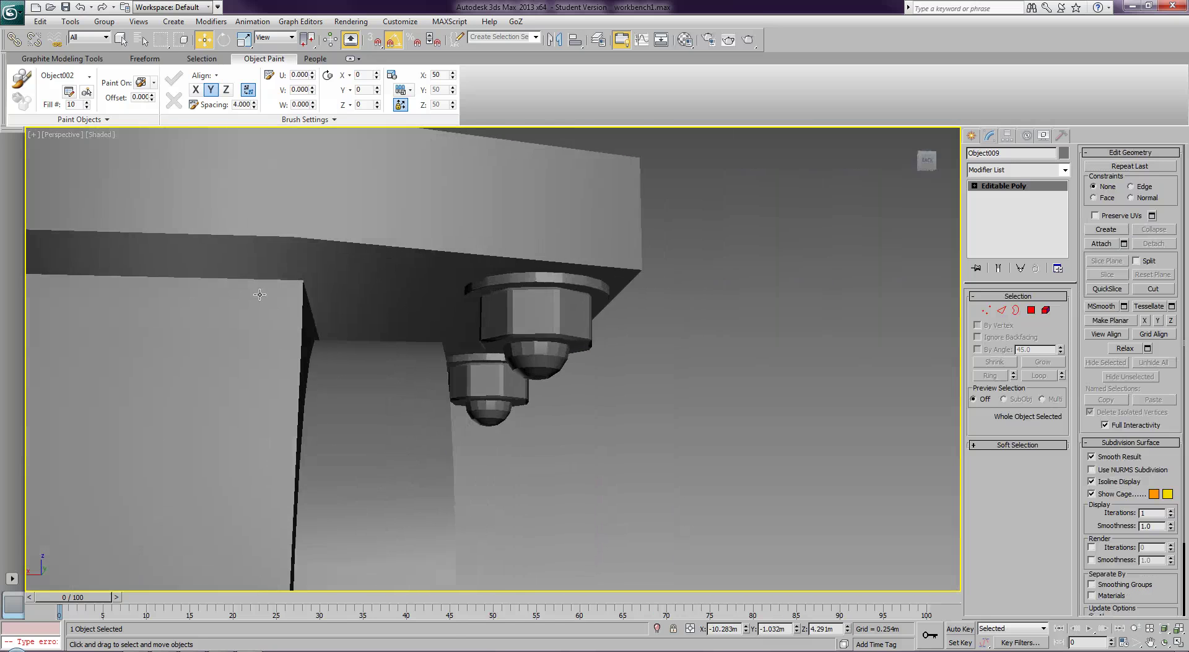
middle_click_drag(265, 295, 232, 295, "alt")
scroll(381, 300, "down", 5)
middle_click_drag(428, 360, 479, 371, "alt")
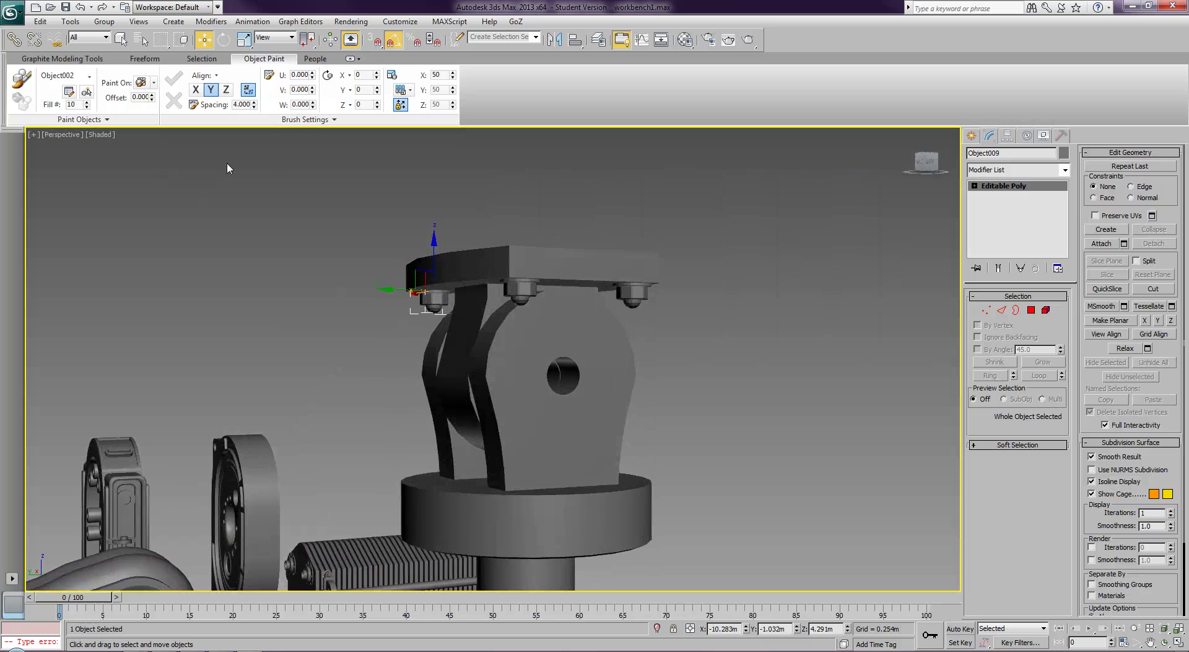
- Paint one bolt above the pin hole on each outer face of the upper bracket
left_click(22, 78)
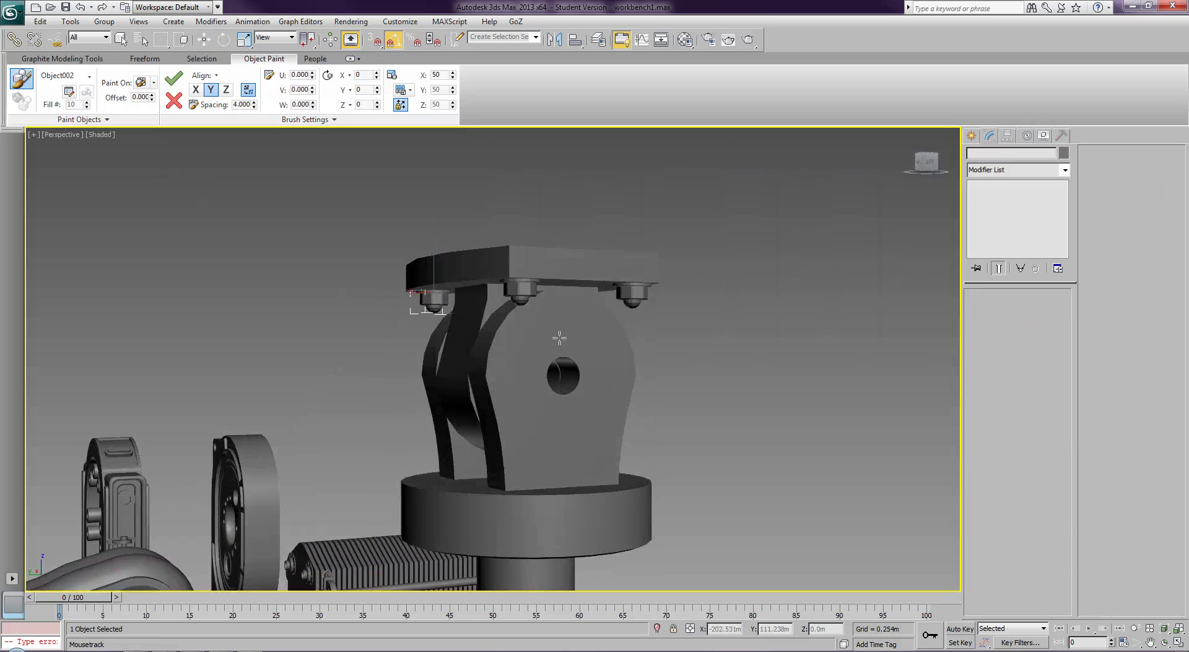
middle_click_drag(498, 338, 565, 340, "alt")
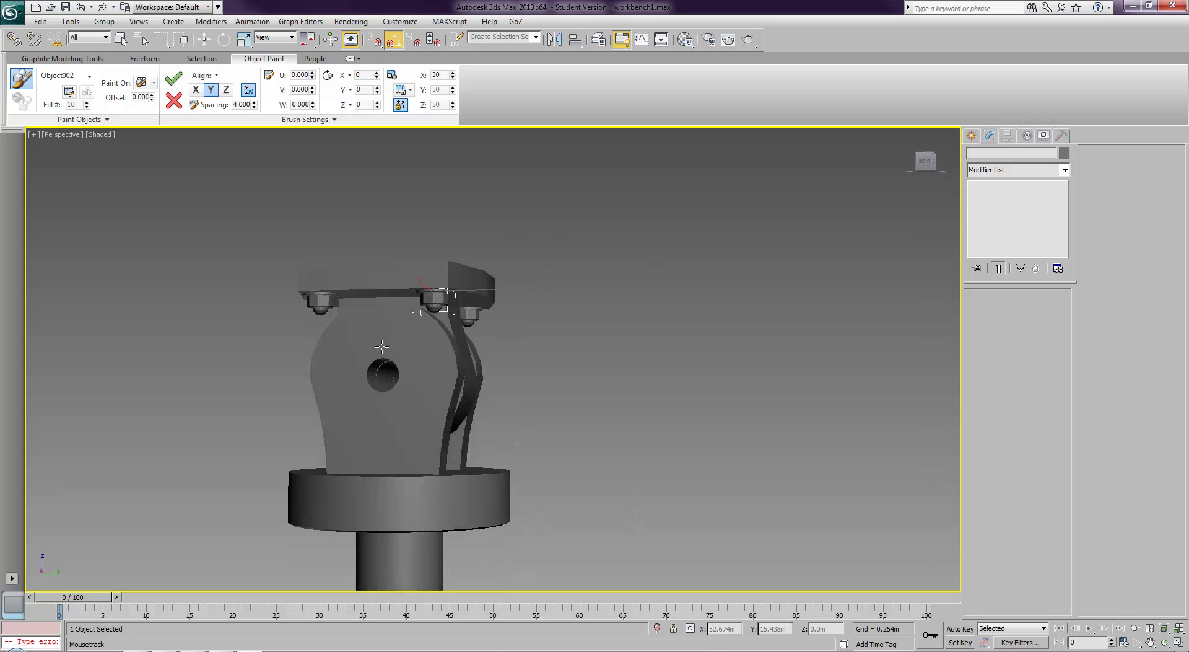
middle_click_drag(401, 353, 434, 404, "alt")
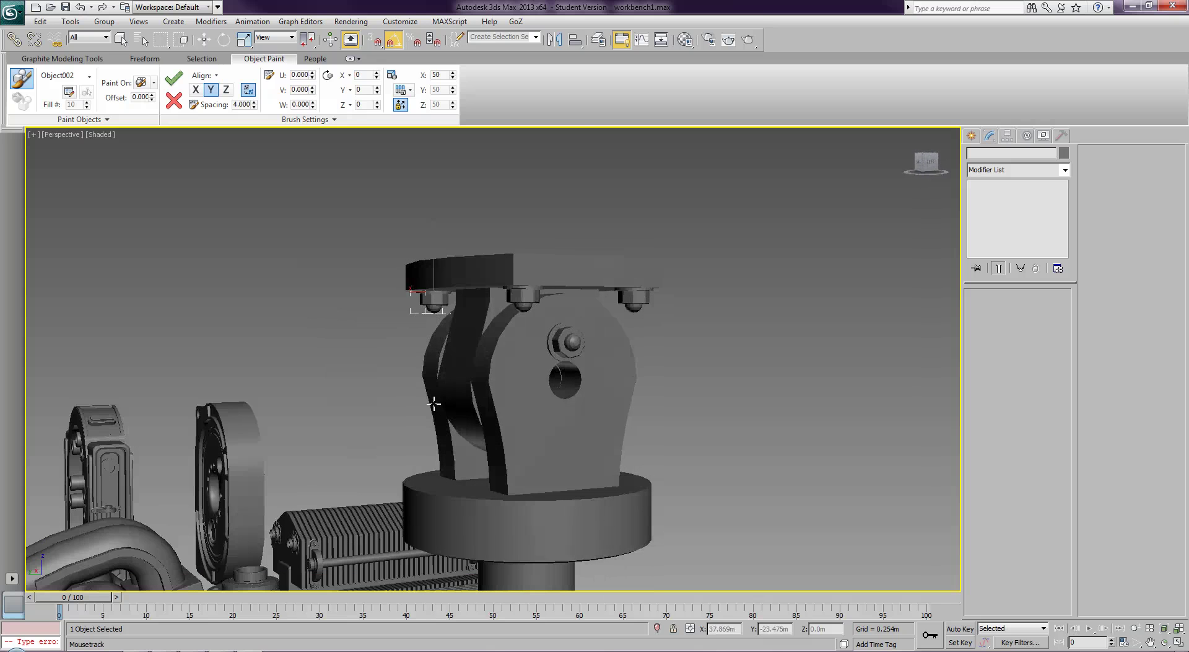
key("w")
- Move the two bracket bolts down so that each one covers the pin hole on its side
middle_click_drag(690, 407, 638, 406)
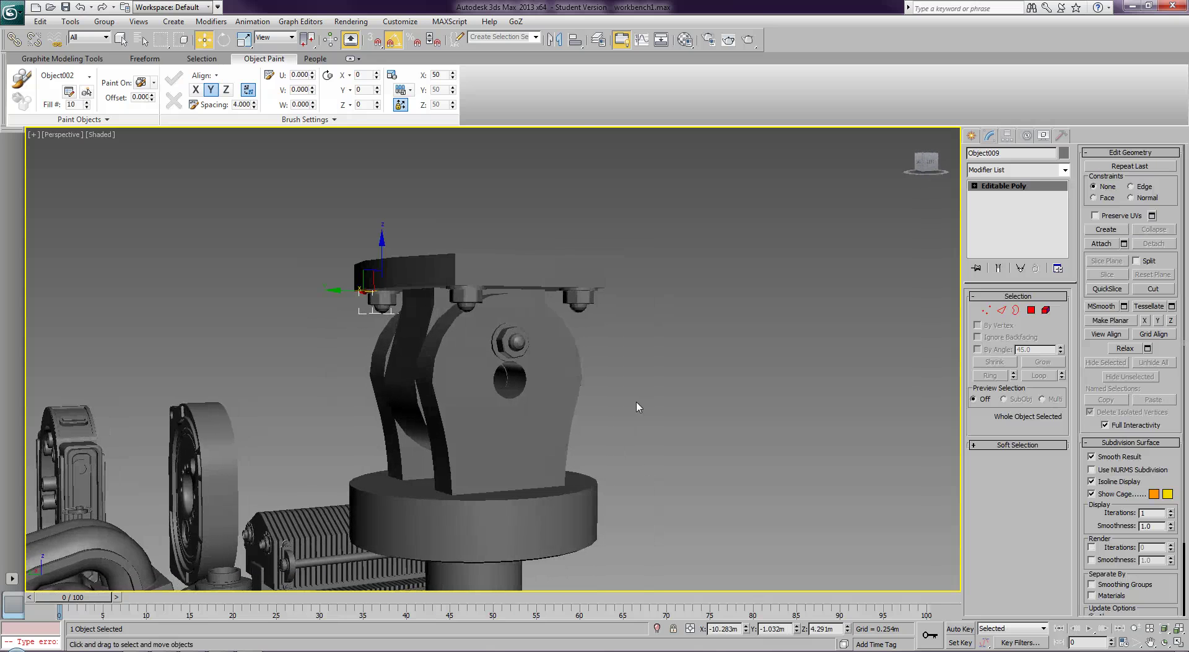
scroll(545, 335, "up", 3)
left_click(542, 329)
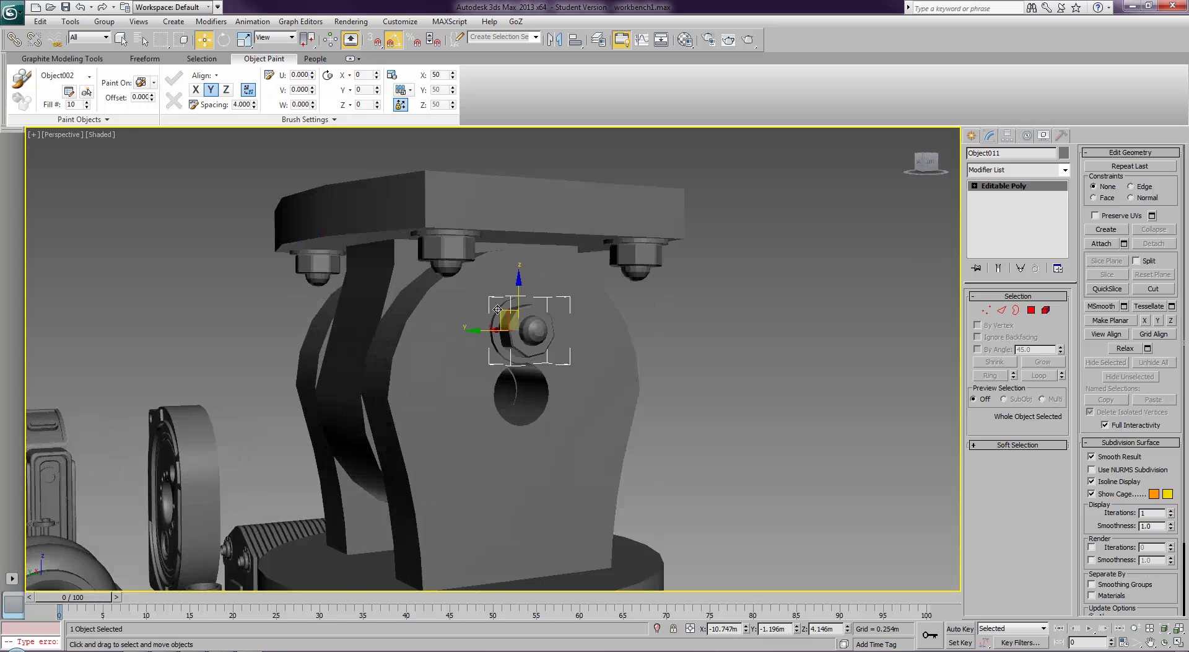
left_click_drag(497, 316, 482, 381)
middle_click_drag(377, 381, 502, 380, "alt")
left_click(289, 326)
middle_click_drag(290, 326, 294, 334, "alt")
left_click_drag(283, 323, 290, 388)
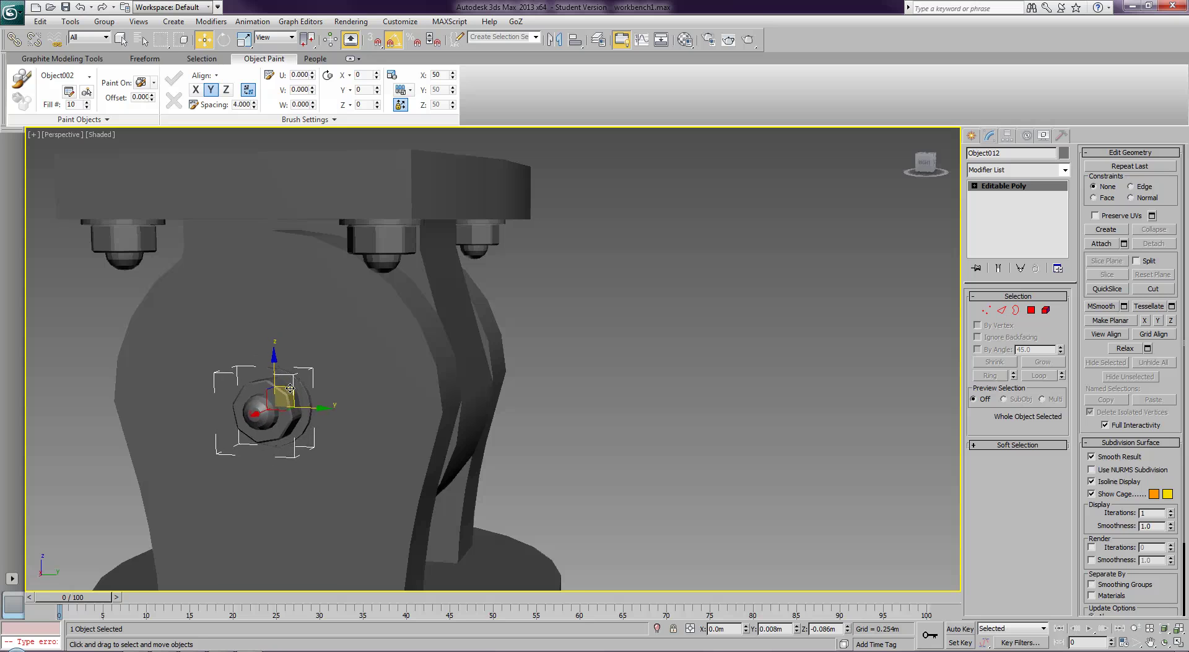
middle_click_drag(408, 416, 338, 426, "alt")
left_click(587, 448, "ctrl")
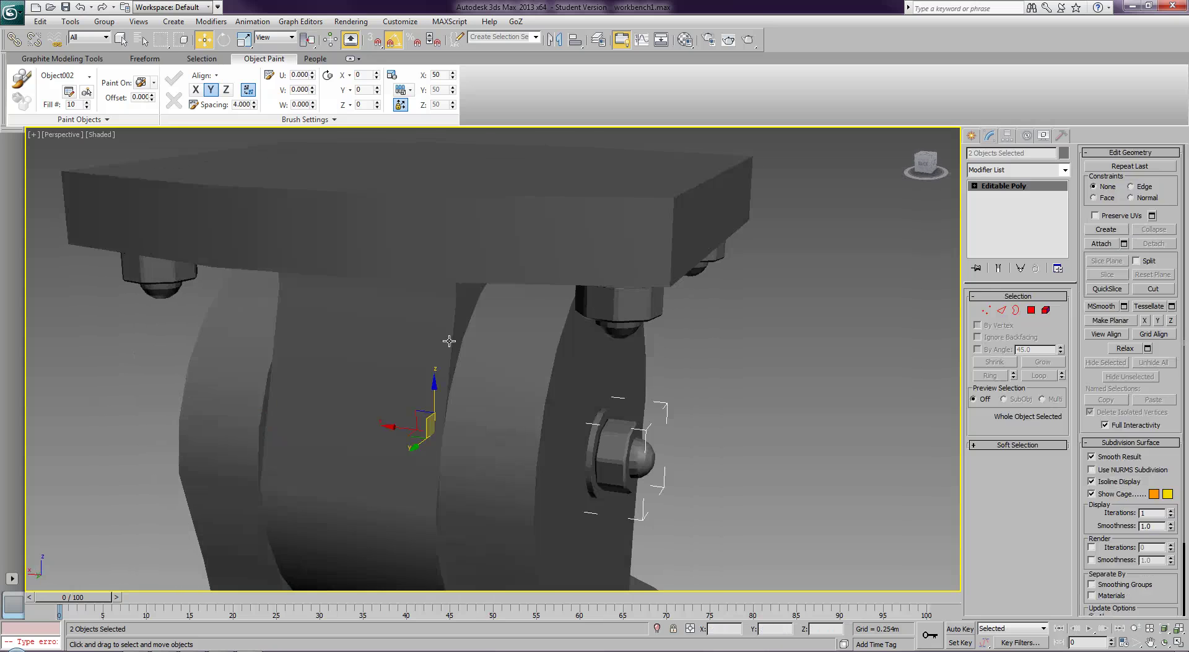
key("r")
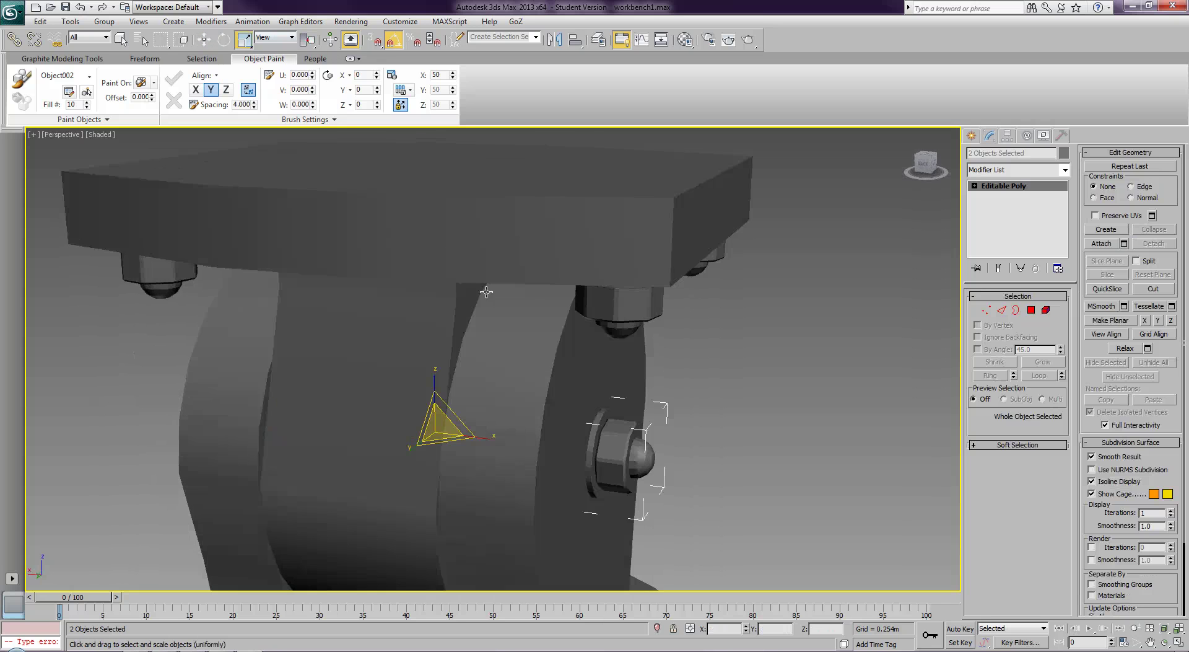
left_click_drag(618, 457, 626, 419)
right_click(627, 418)
- Set the scale of both pin-hole bolts on the upper bracket to 100 percent, one bolt at a time
left_click(742, 356)
left_click(616, 448)
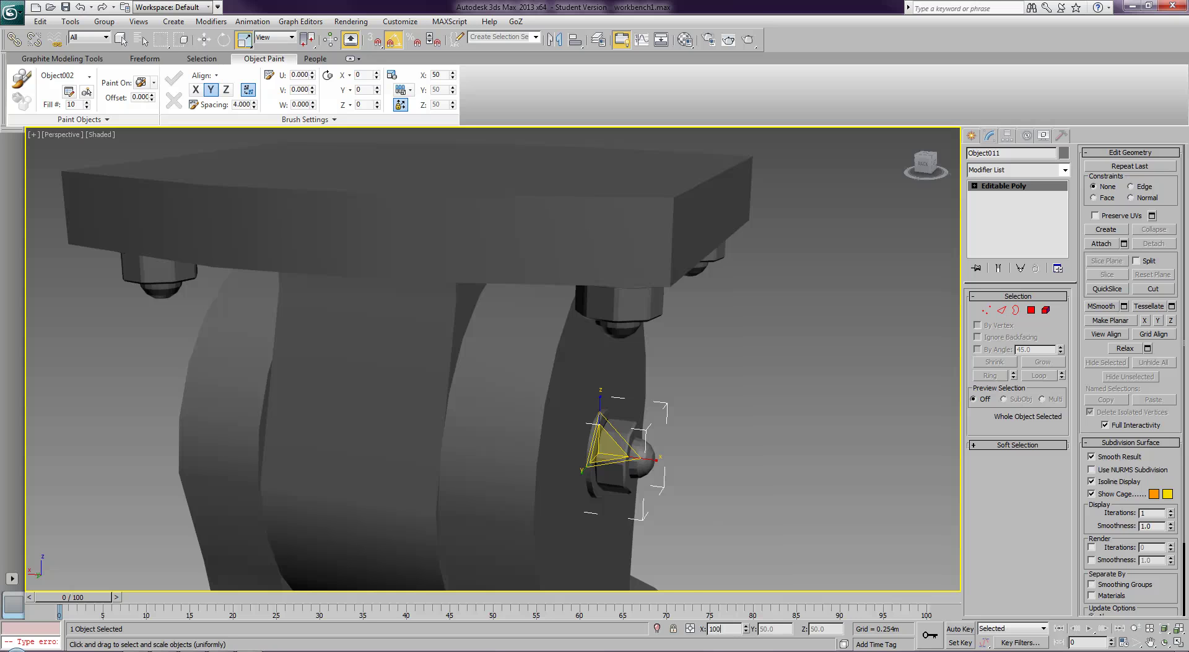
key("Return")
middle_click_drag(340, 457, 424, 447, "alt")
left_click(424, 446)
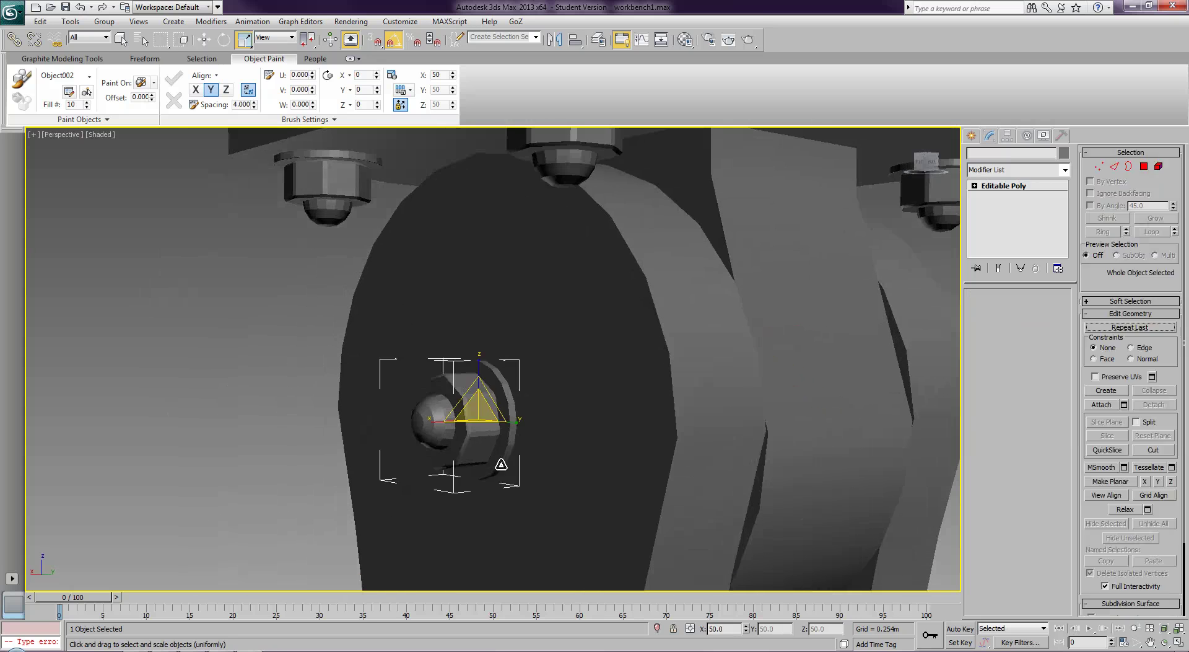
double_click(726, 630)
type("100")
key("Return")
- Paint one bolt near the pin hole on each outer face of the lower bracket
scroll(672, 412, "down", 8)
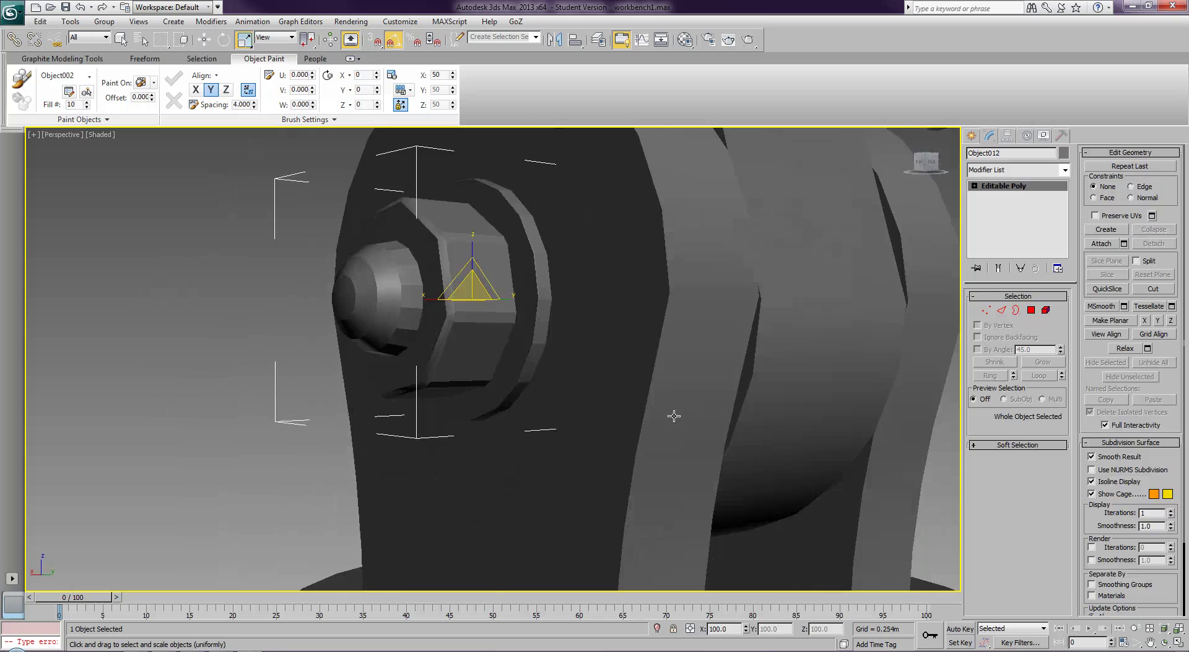
scroll(640, 354, "up", 2)
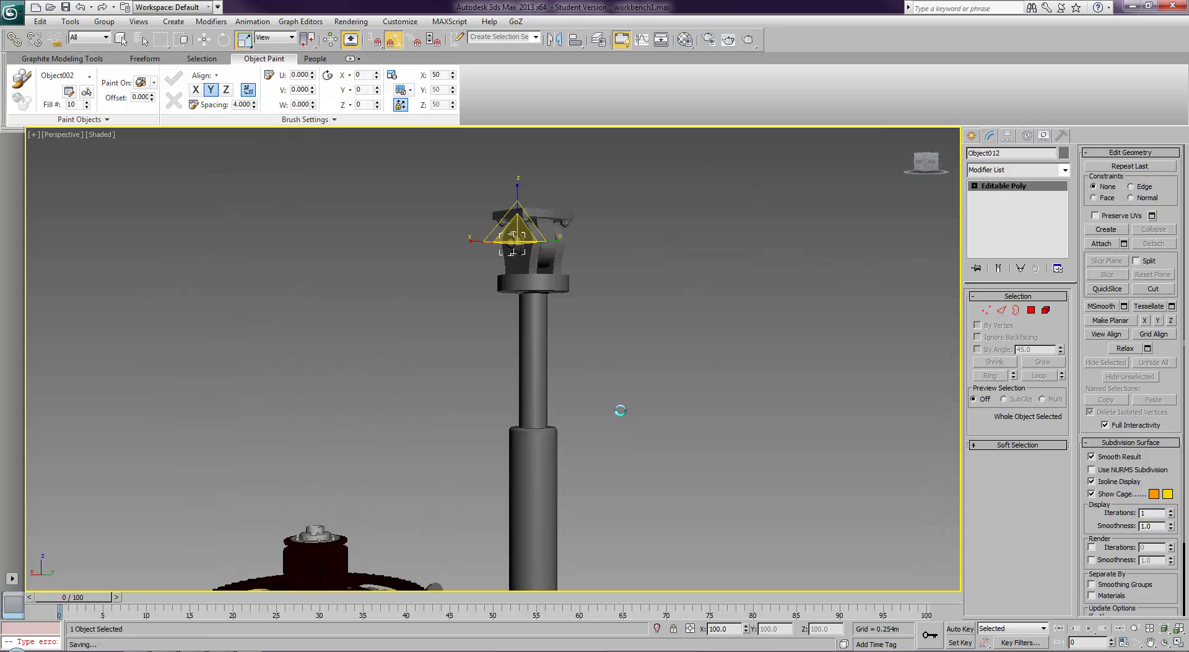
middle_click_drag(637, 407, 575, 509, "alt")
scroll(575, 510, "up", 5)
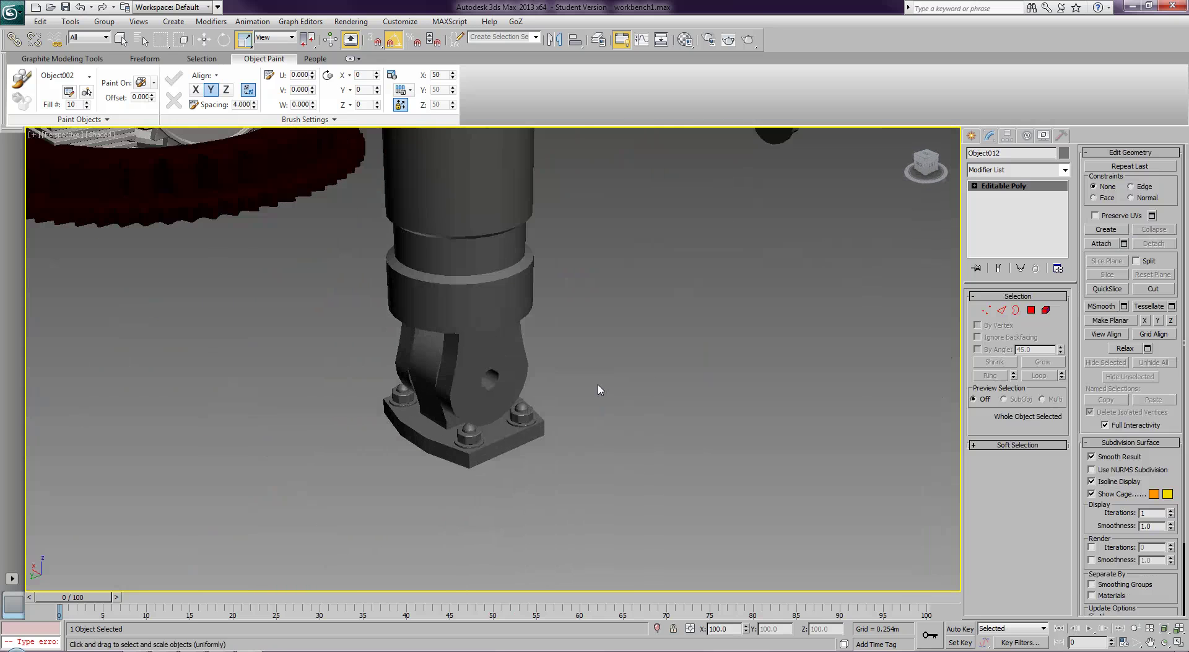
scroll(594, 392, "up", 2)
left_click(22, 79)
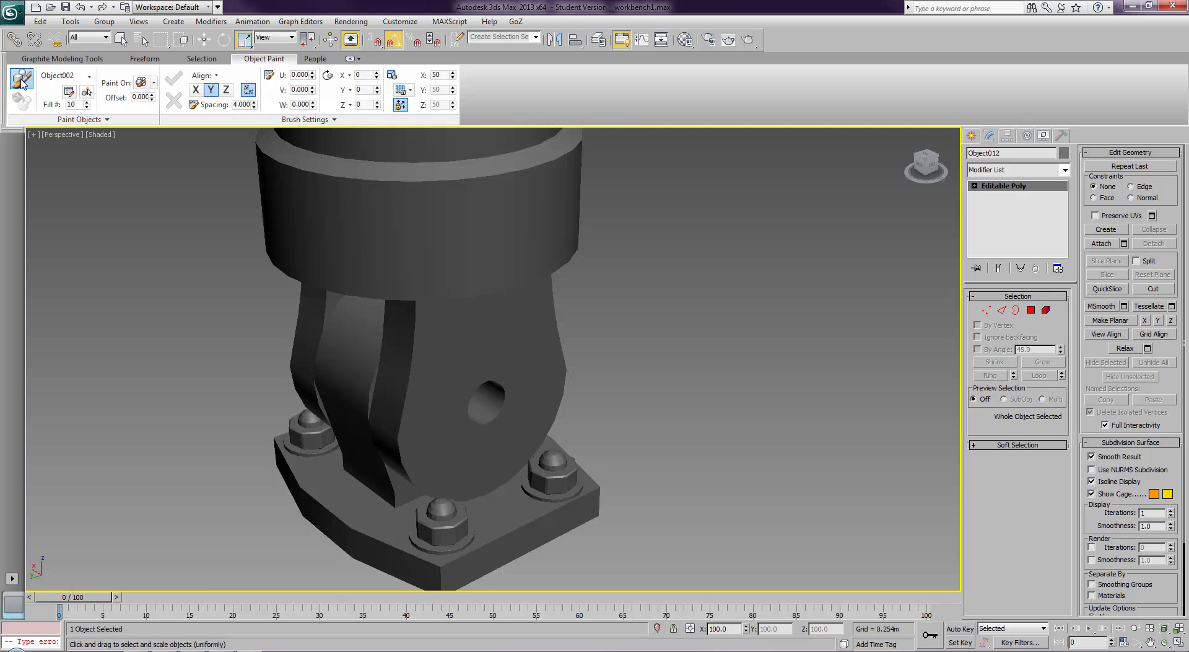
left_click(486, 368)
right_click(496, 369)
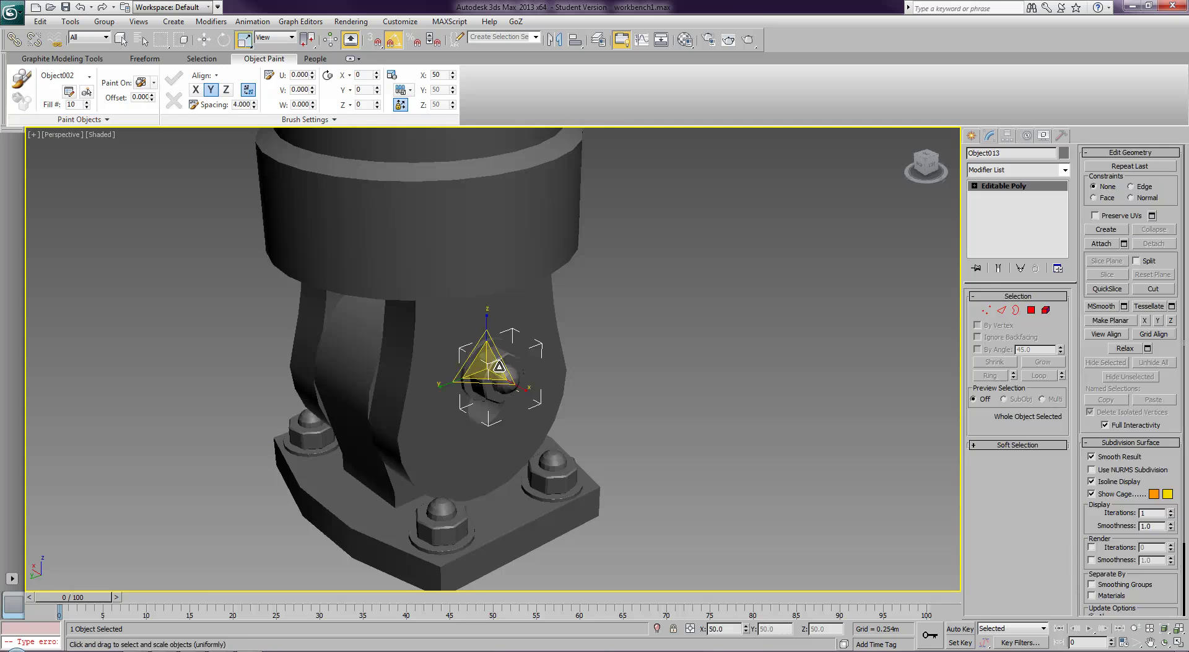
middle_click_drag(403, 403, 542, 376, "alt")
left_click(24, 81)
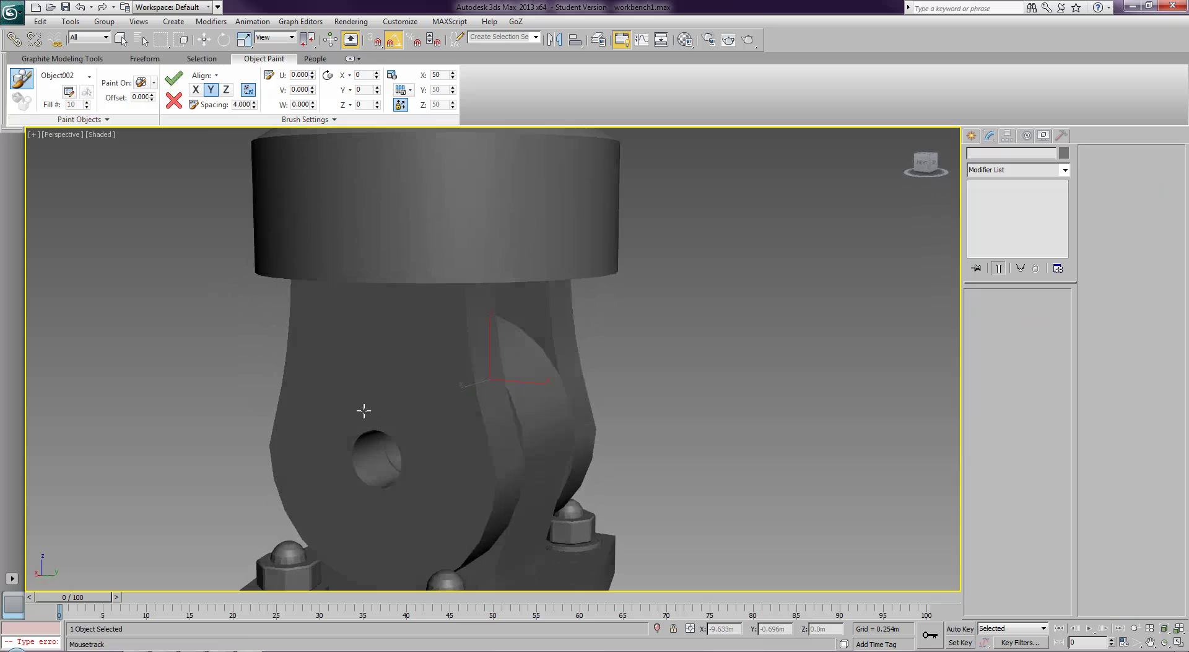
mouse_move(430, 432)
middle_mouse_down("alt")
mouse_move(306, 437)
mouse_move(421, 436)
middle_mouse_up("alt")
left_click(408, 503)
right_click(405, 507)
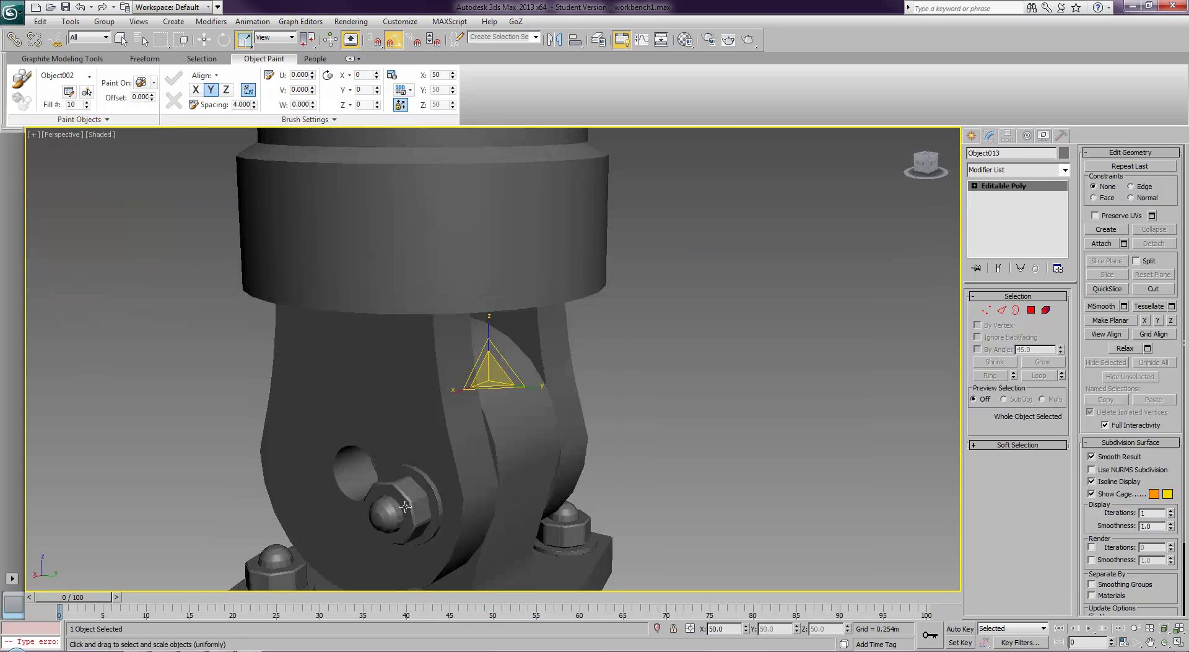
- Move the two painted bolts on the lower bracket so that each one covers the pin hole on its side
left_click(406, 505)
key("w")
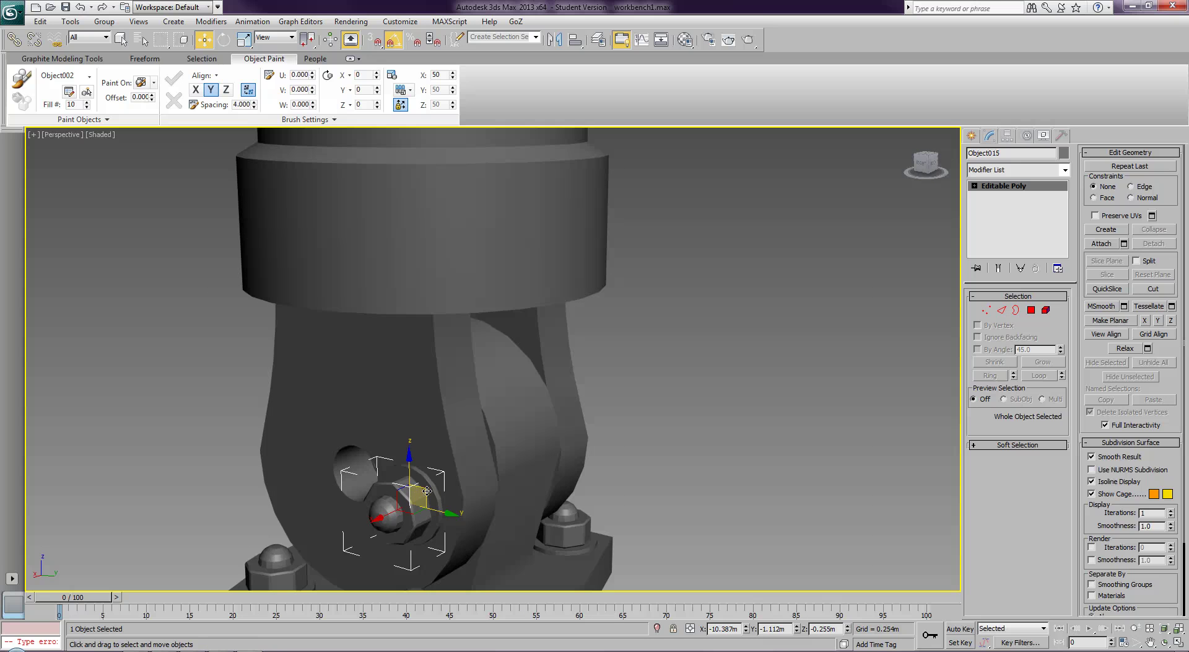
left_click_drag(421, 491, 369, 457)
middle_click_drag(530, 493, 387, 491, "alt")
middle_click_drag(428, 525, 416, 425)
left_click(432, 382)
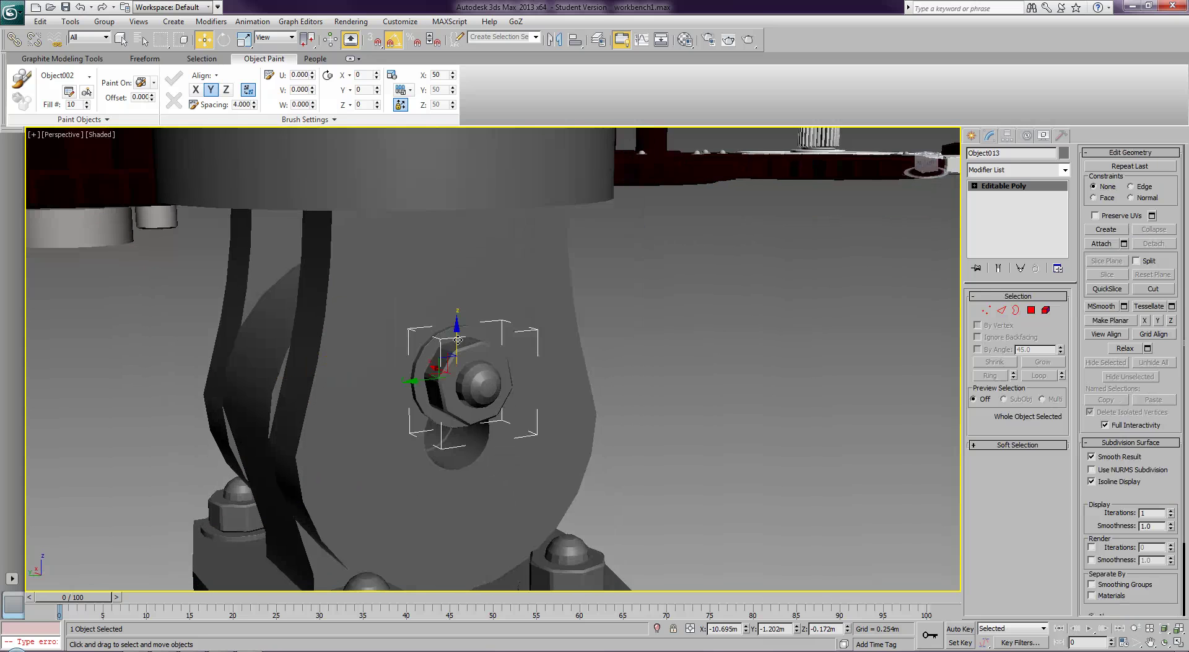
key("F3")
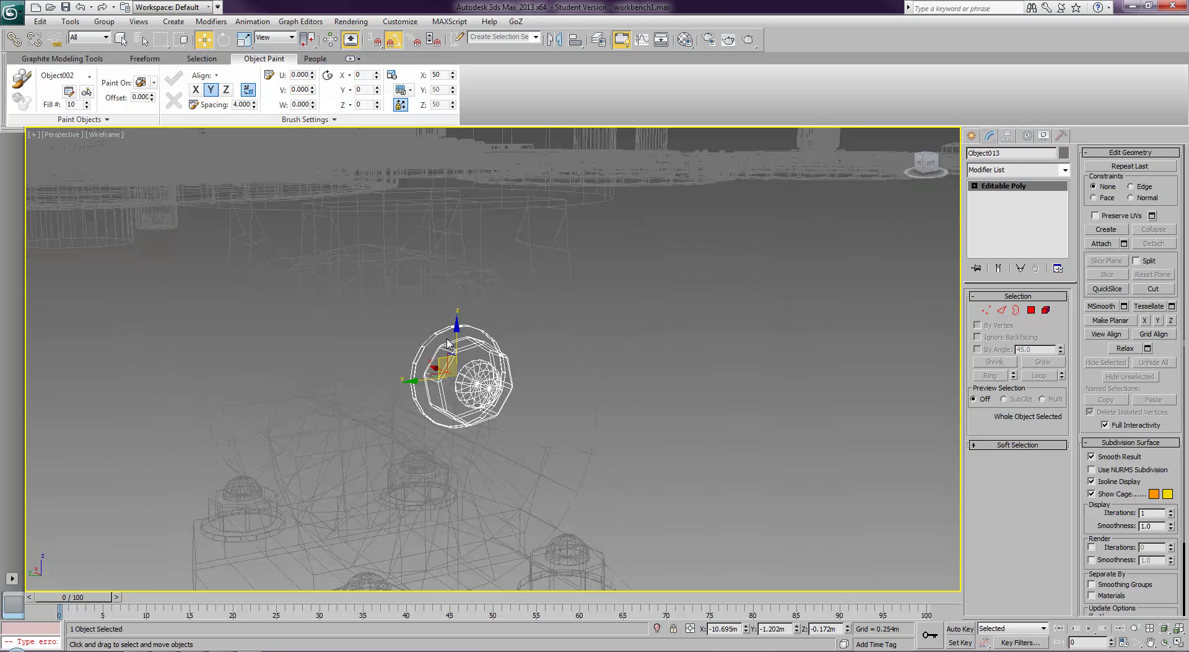
left_click_drag(441, 359, 438, 420)
key("F3")
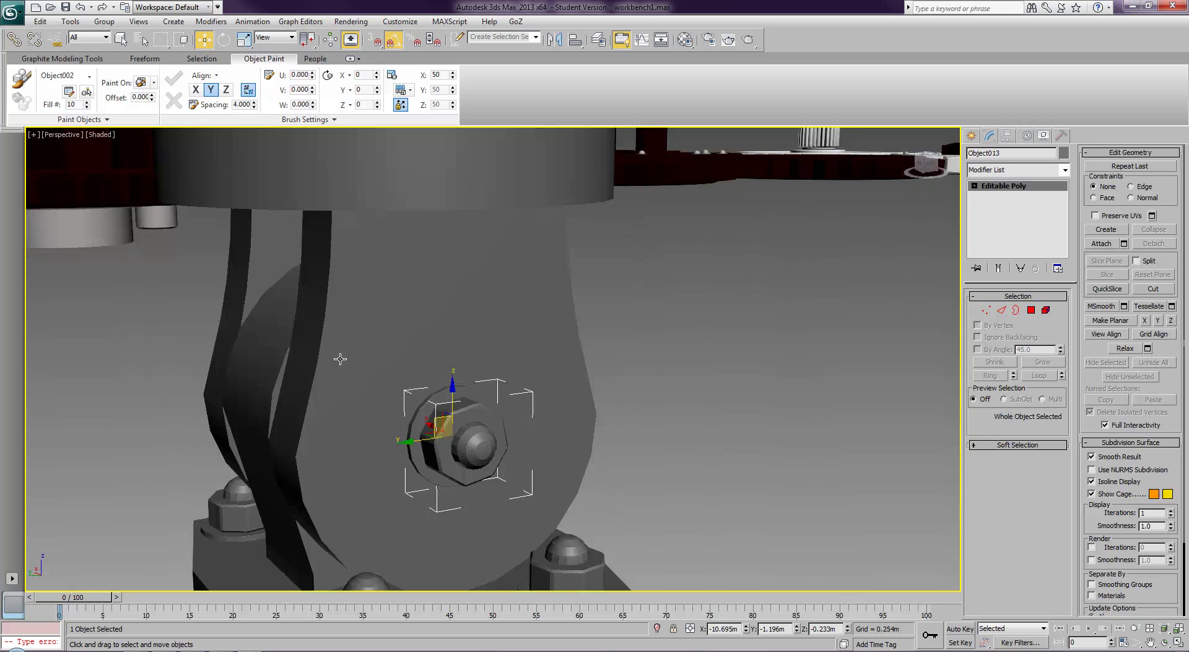
- Set the scale of both pin-hole bolts on the lower bracket to 100 percent
key("r")
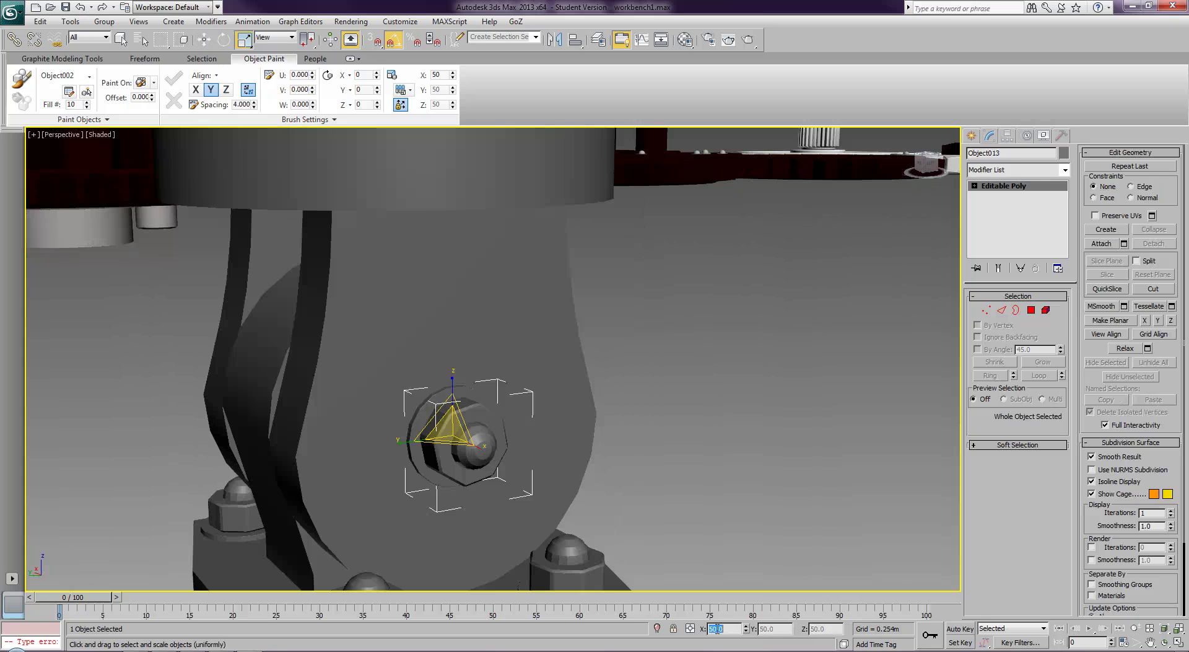
type("100")
key("Return")
middle_click_drag(398, 468, 545, 454, "alt")
middle_click_drag(353, 460, 447, 443)
left_click(399, 441)
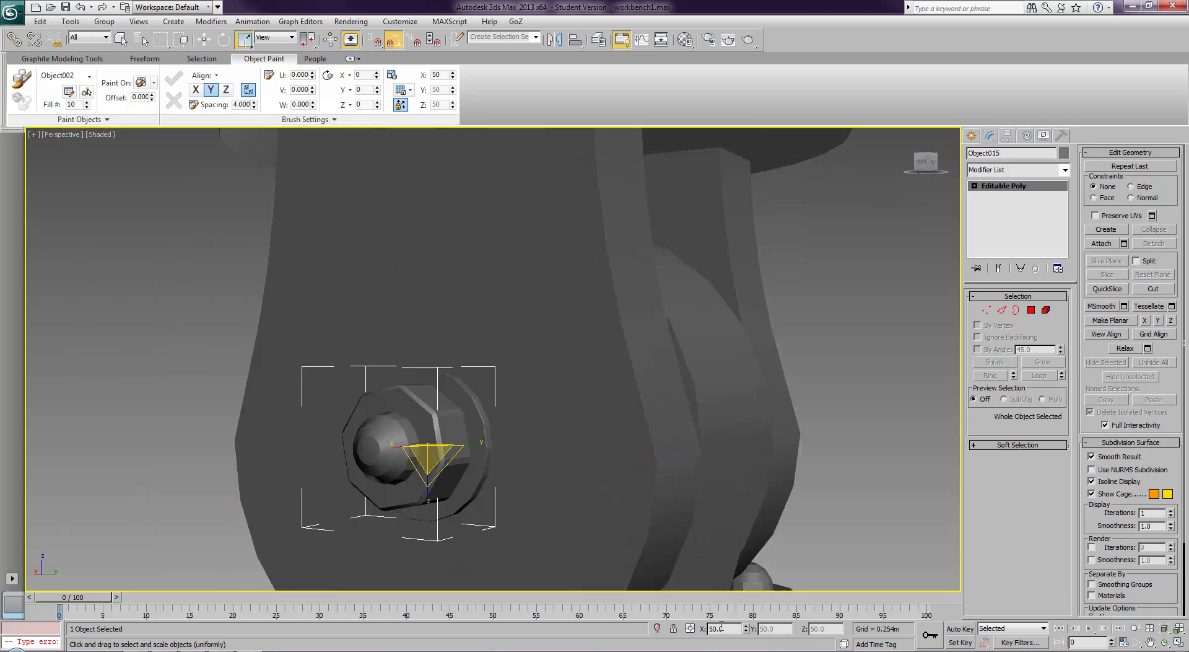
key("Return")
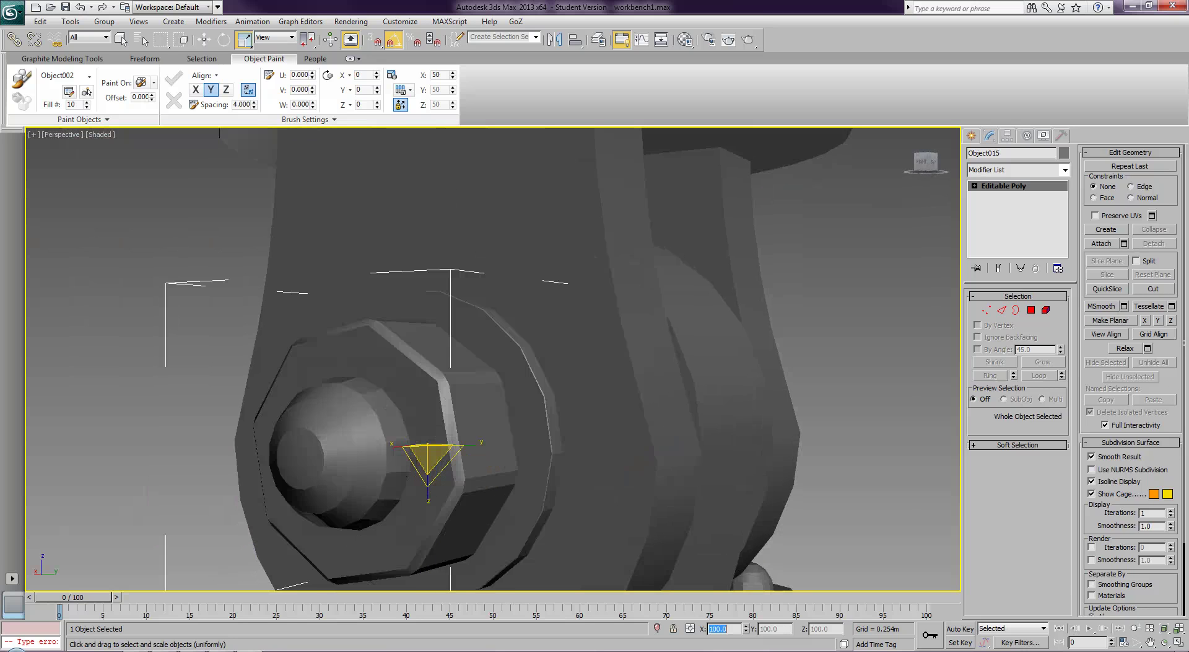
- In a wireframe side view, shift one lower bracket bolt about 0.005 m sideways and 0.012 m down to centre it on the pin hole
scroll(801, 574, "down", 3)
key("f")
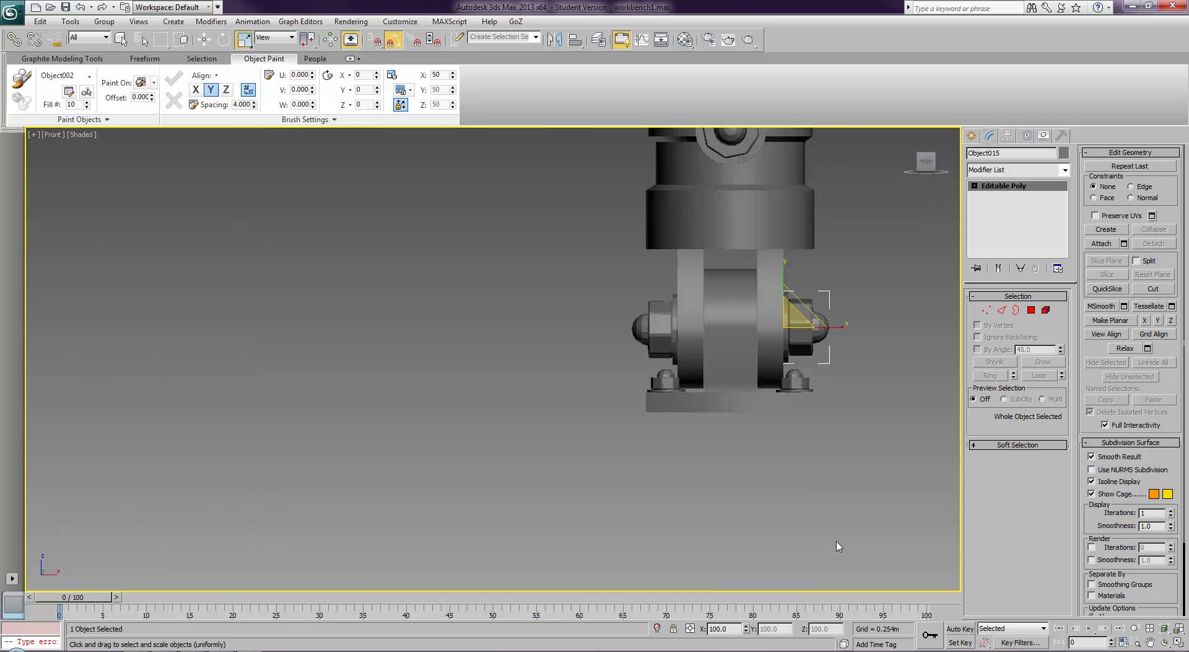
key("z")
key("l")
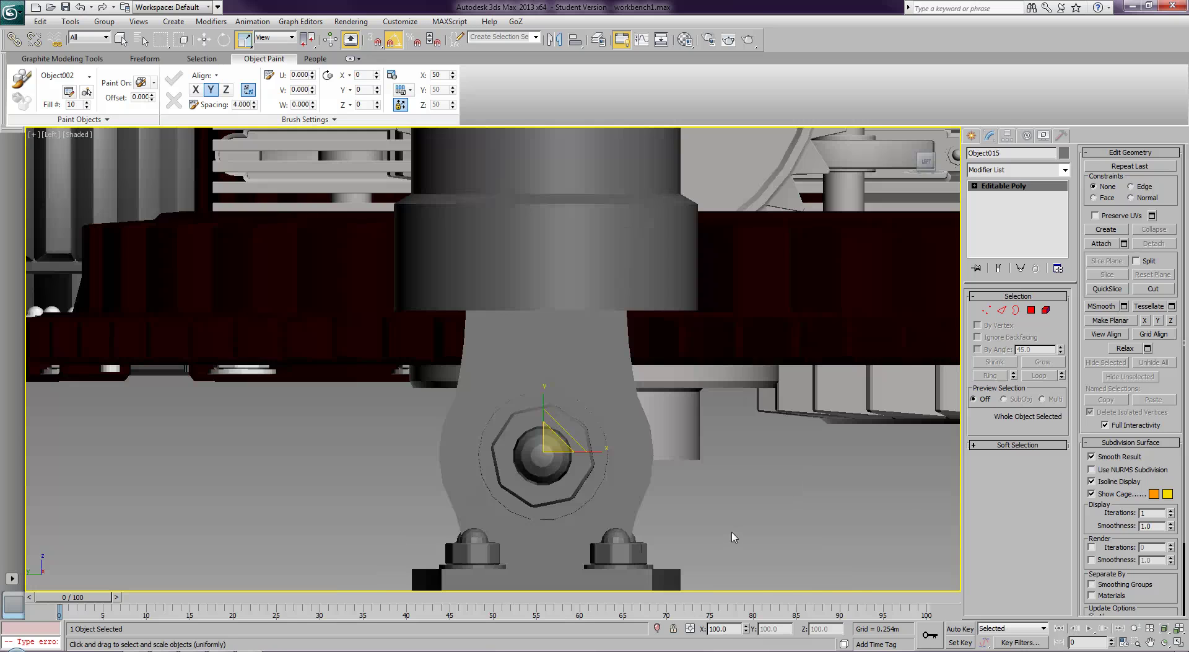
key("z")
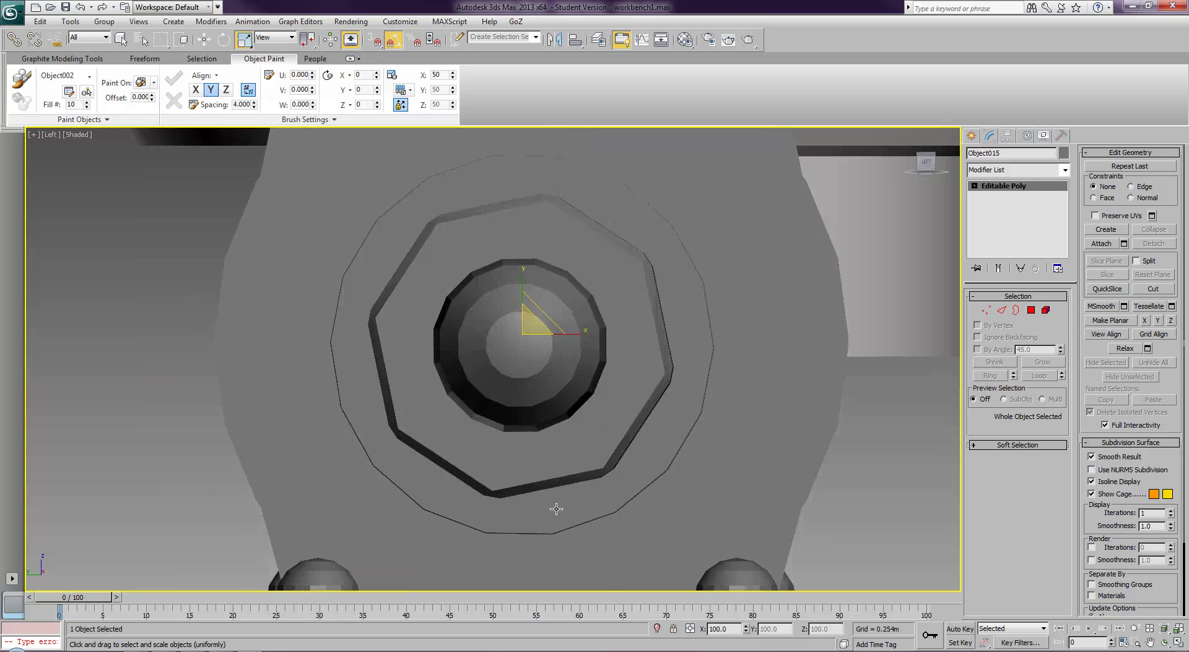
key("F3")
mouse_move(556, 508)
middle_mouse_down()
mouse_move(520, 508)
mouse_move(587, 531)
mouse_move(594, 520)
middle_mouse_up()
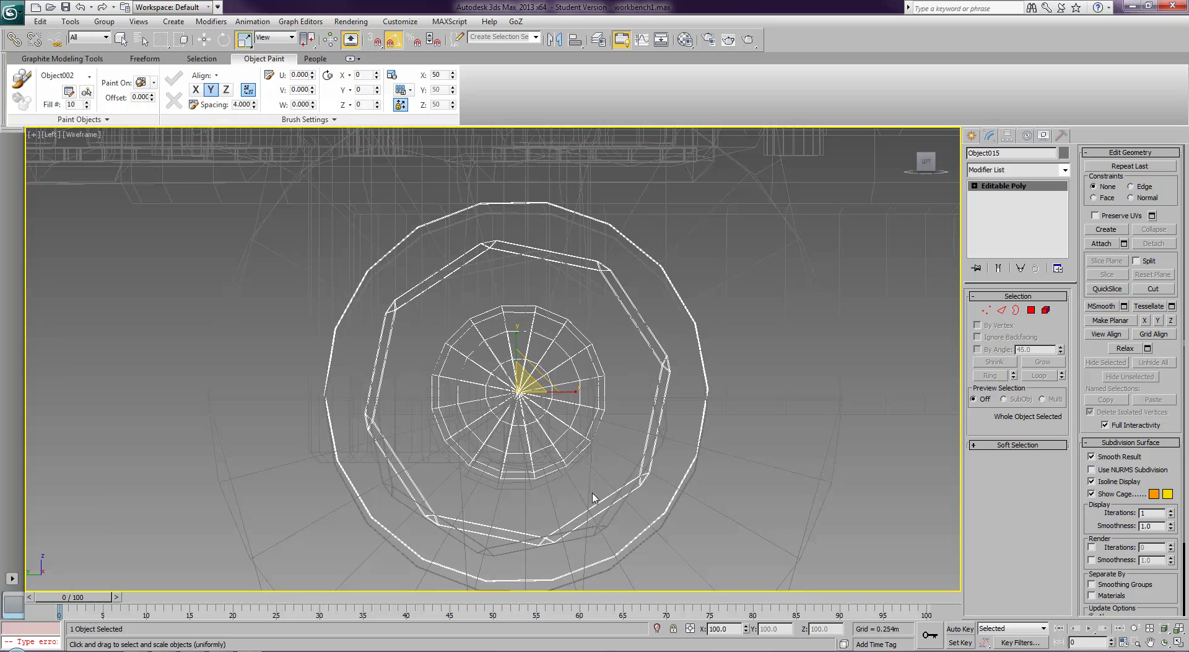
key("w")
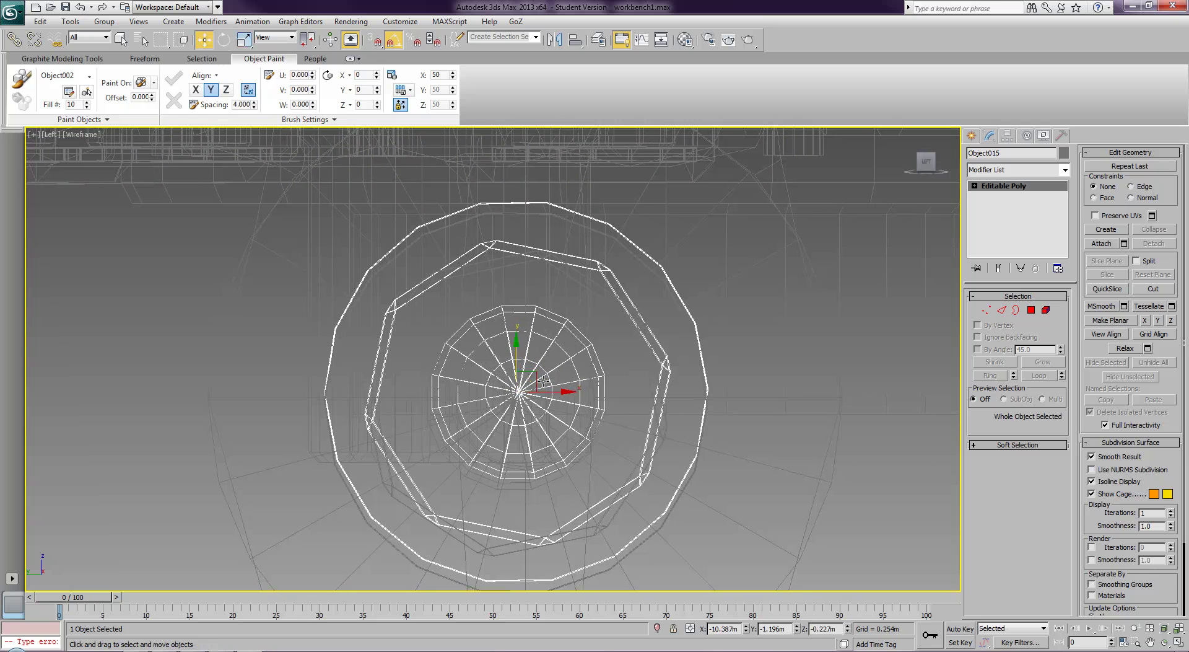
left_click_drag(537, 374, 545, 397)
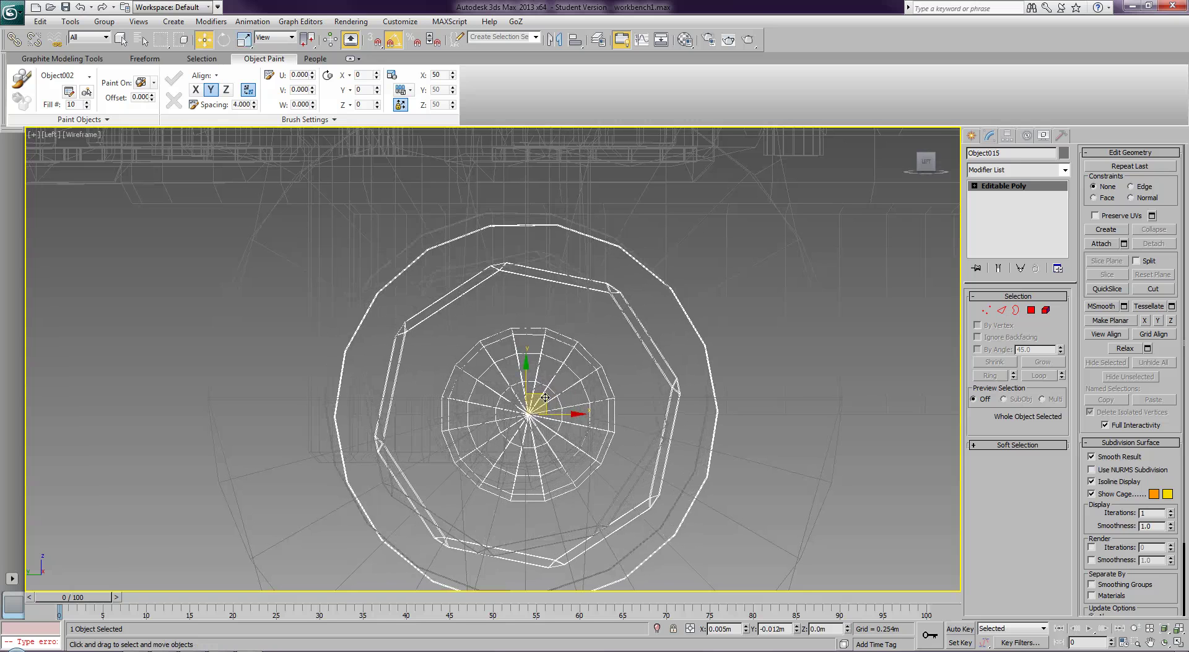
- Shift the opposite lower bracket bolt slightly sideways and down so that it lines up with the first one
left_click(652, 447)
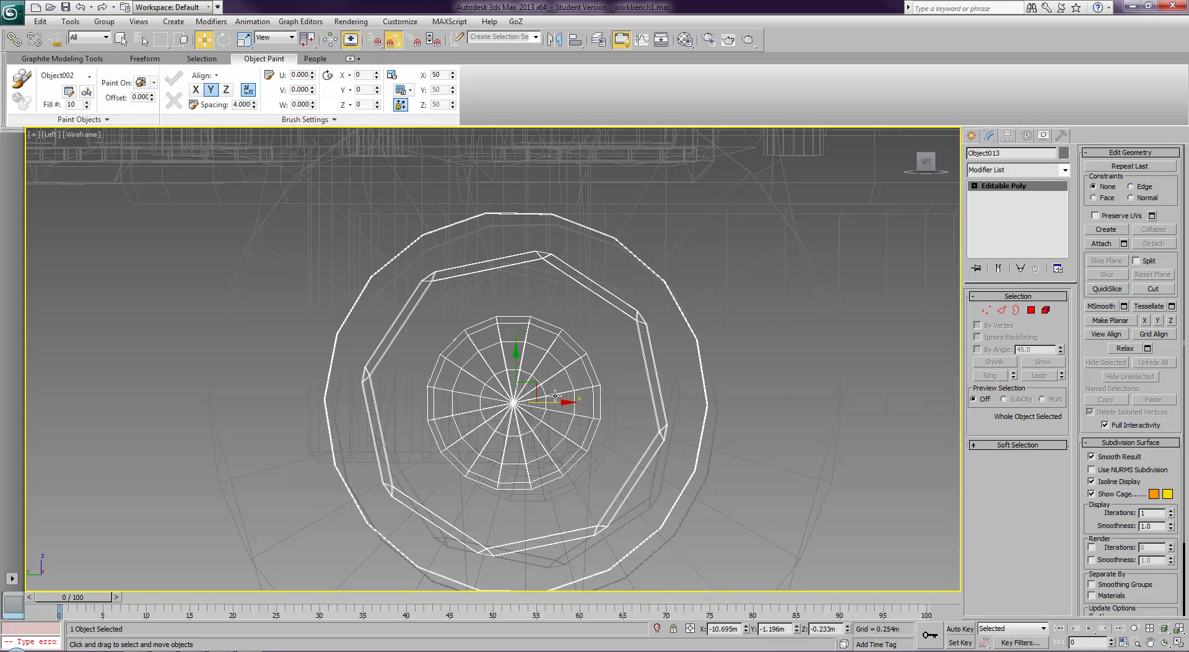
left_click_drag(560, 404, 572, 404)
left_click_drag(525, 361, 531, 370)
left_click(870, 473)
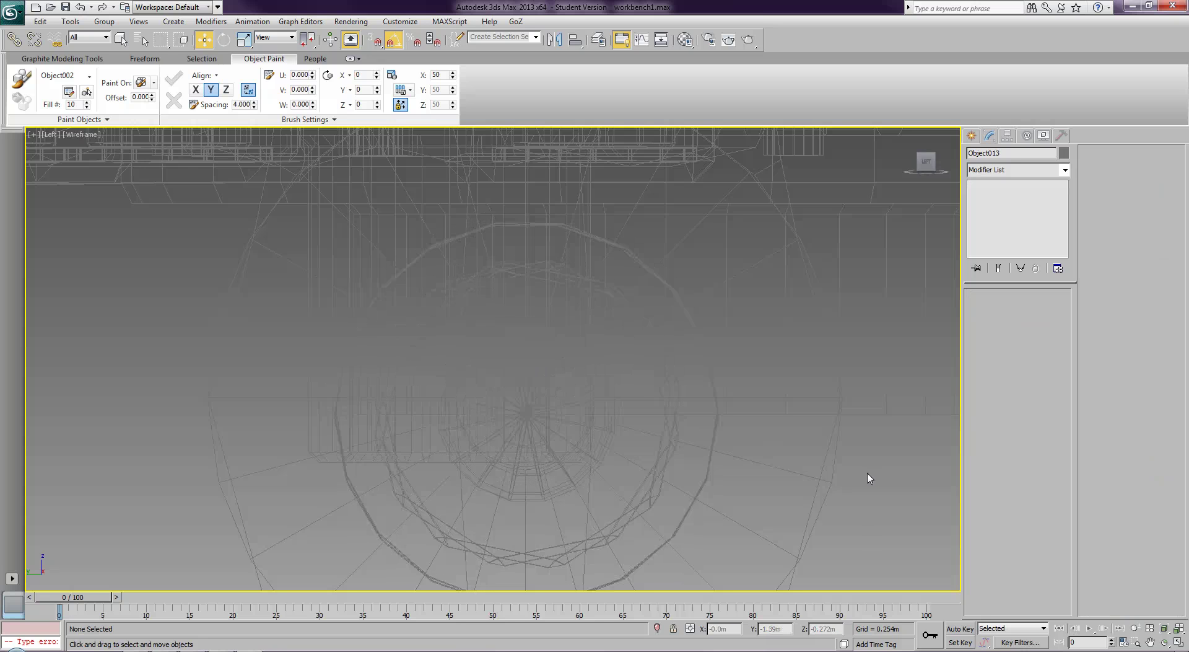
- Select all parts of the piston in the shaded perspective view and hide every other object in the scene
scroll(864, 473, "down", 6)
key("p")
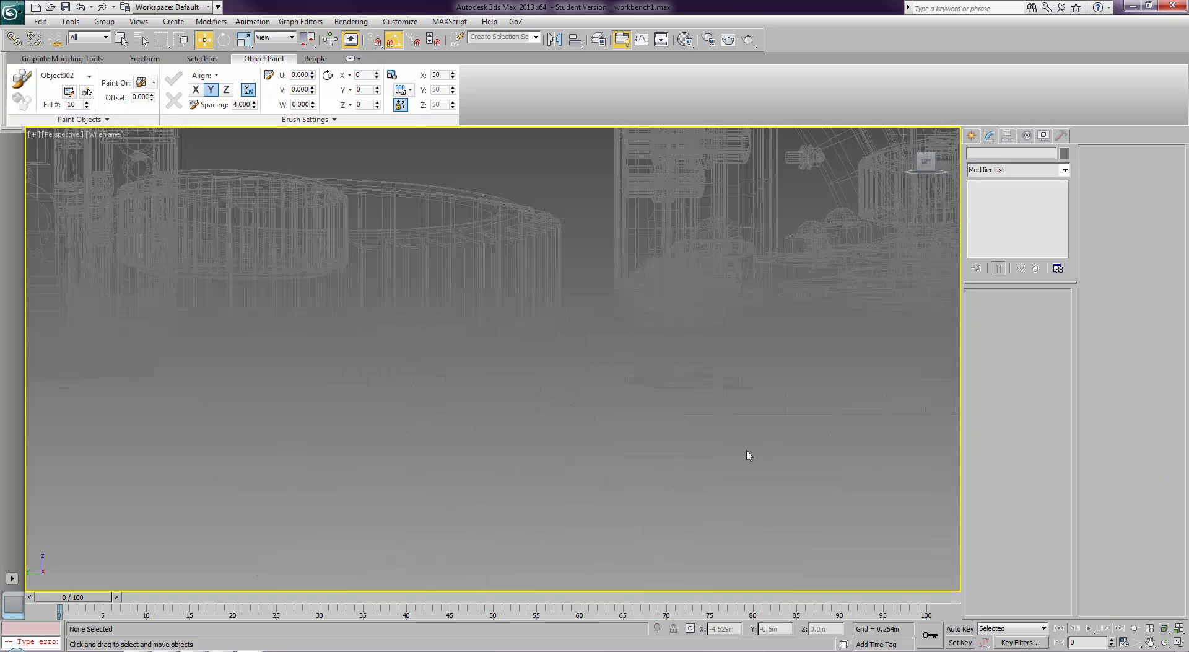
key("z")
key("F3")
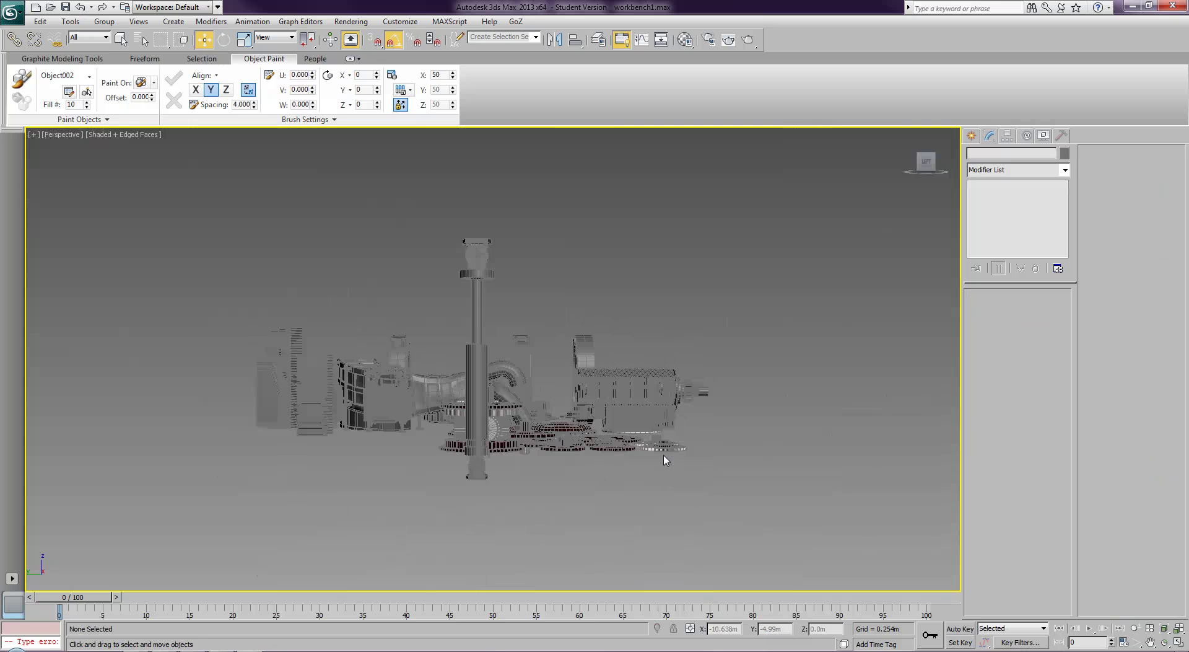
middle_click_drag(644, 491, 305, 352, "alt")
left_click_drag(319, 357, 350, 476)
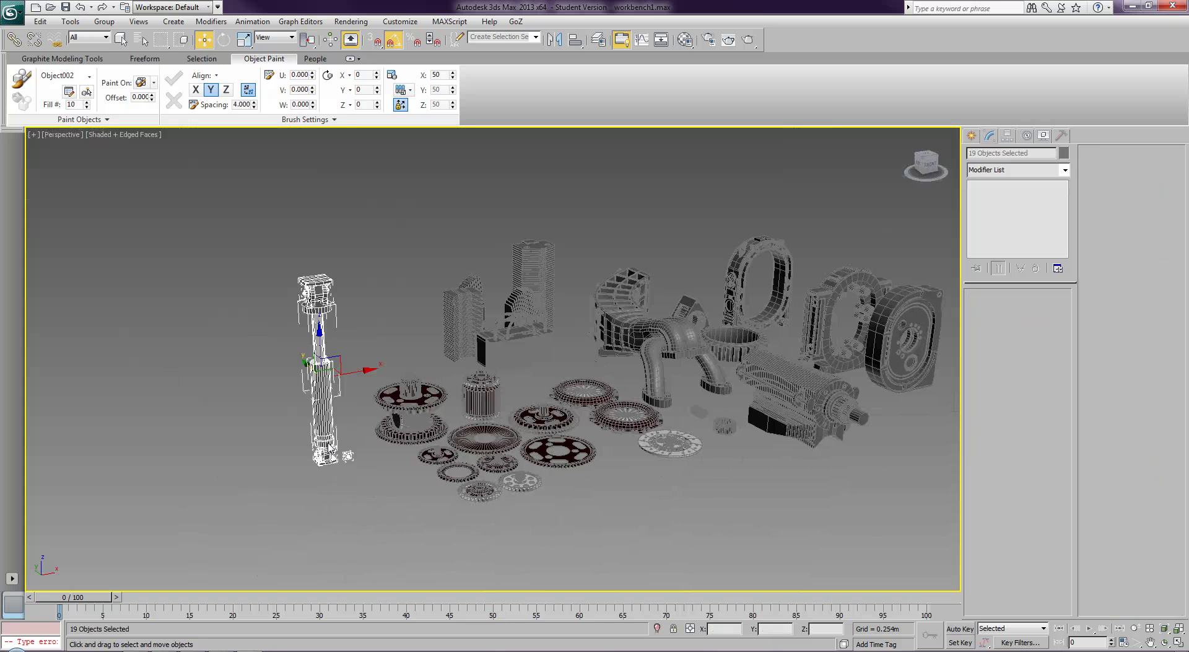
right_click(325, 444)
left_click(366, 398)
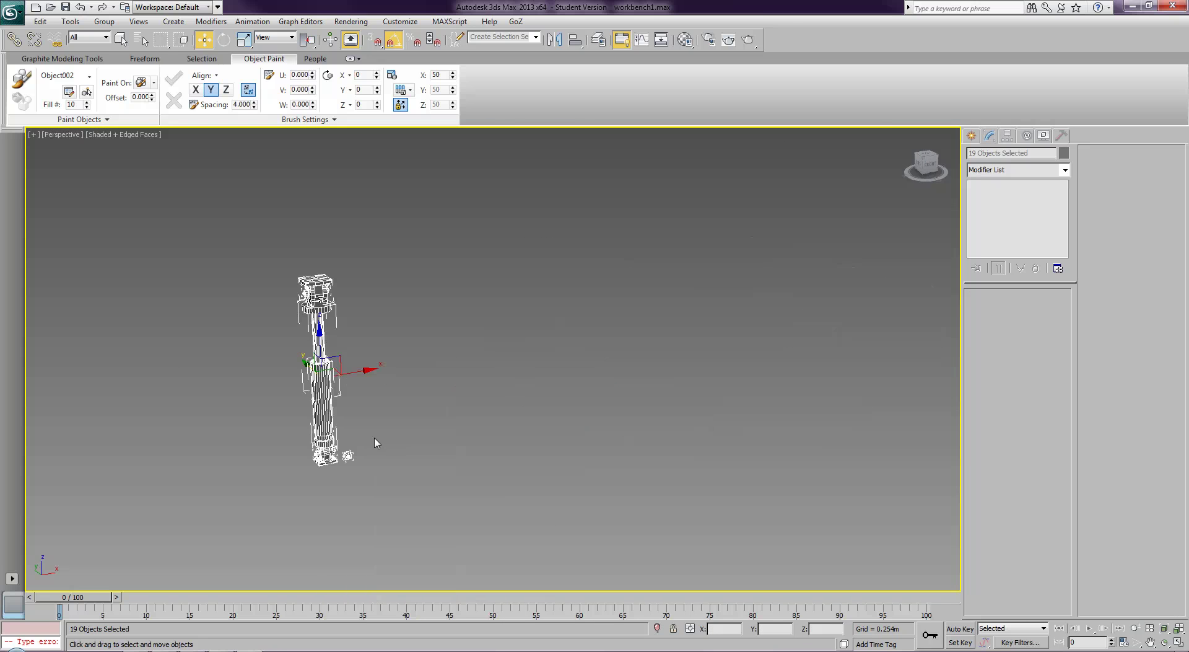
left_click(371, 440)
- Delete the leftover source bolt lying beside the base of the piston
left_click(347, 466)
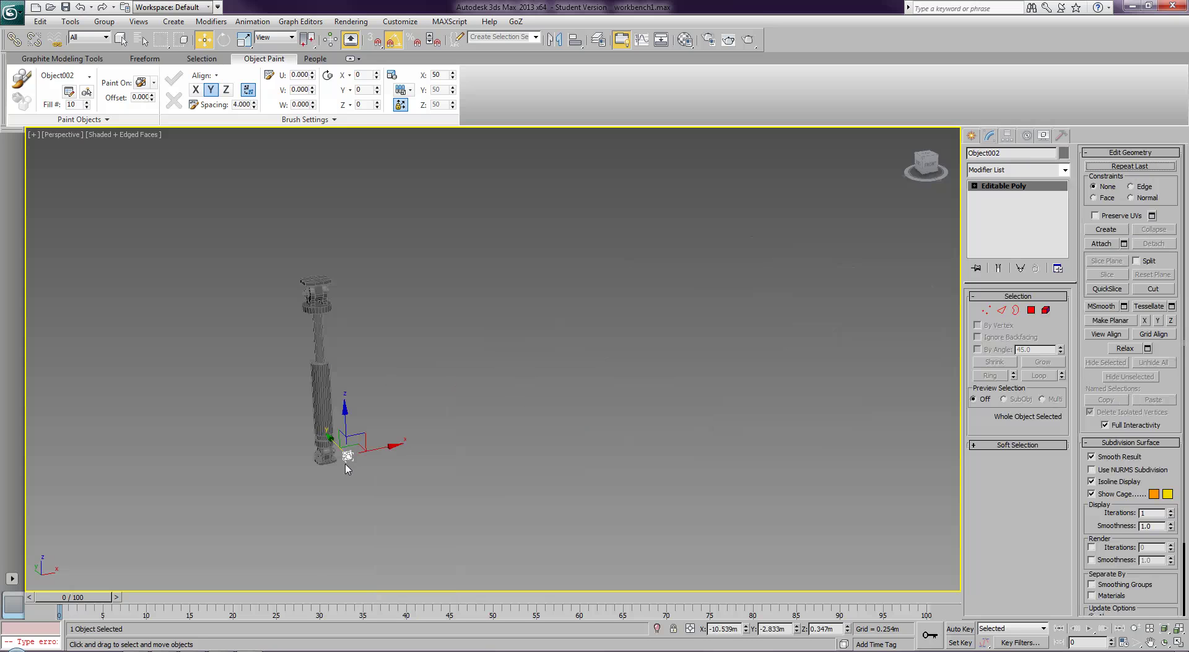
left_click(347, 469)
key("z")
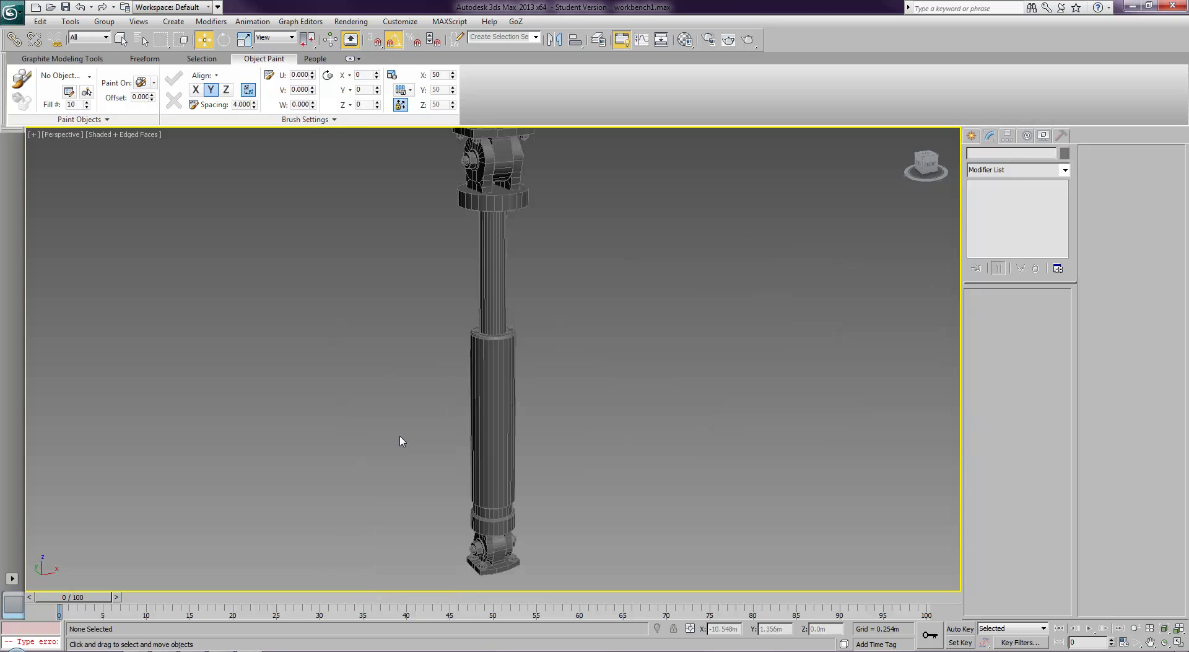
- Examine the whole piston from several angles in shaded display without edged faces
scroll(400, 452, "down", 3)
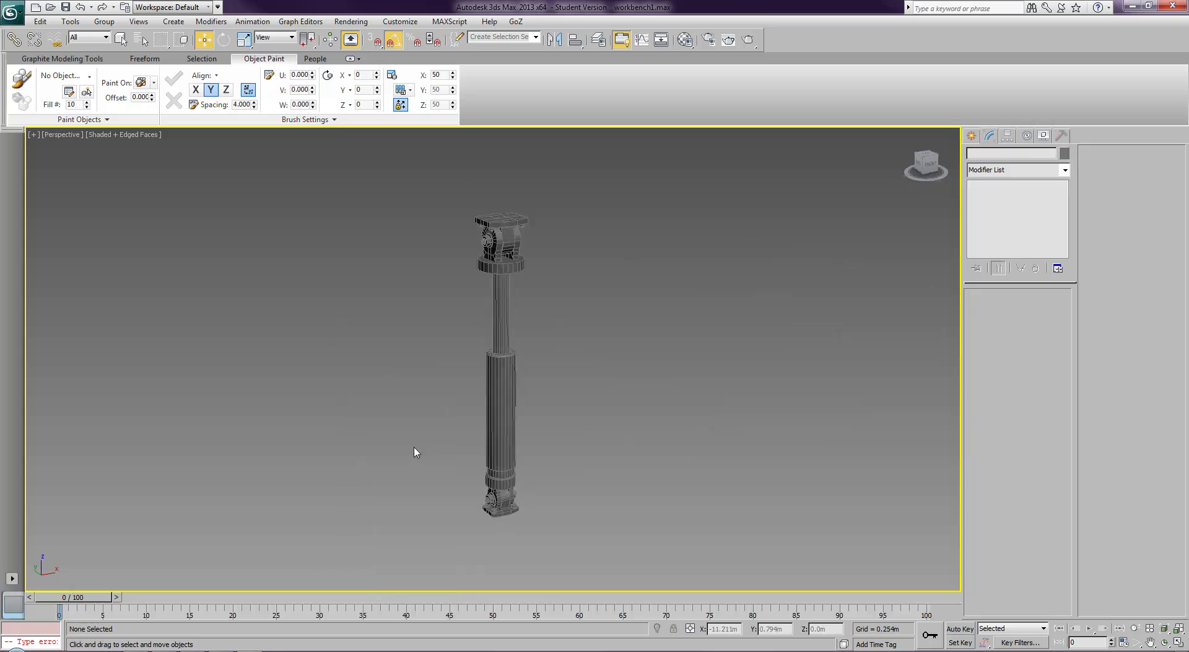
middle_click_drag(408, 454, 425, 443, "alt")
key("F4")
middle_click_drag(492, 482, 483, 493, "alt")
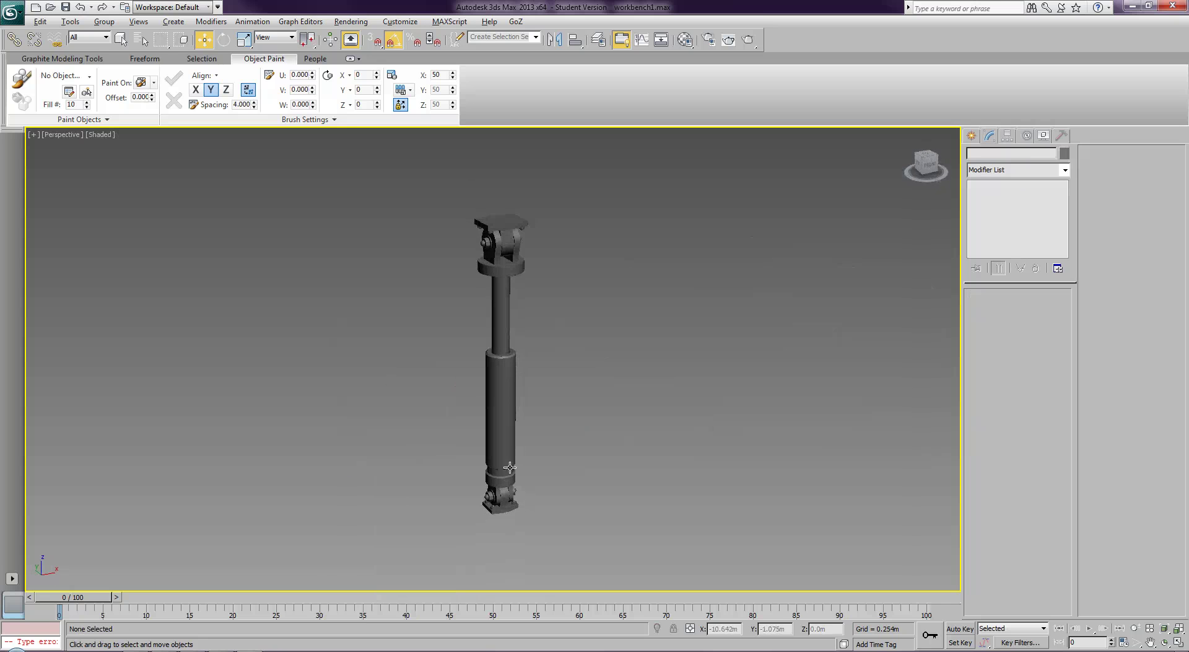
scroll(502, 474, "up", 4)
scroll(618, 518, "down", 3)
middle_click_drag(618, 519, 606, 423, "alt")
middle_click_drag(605, 402, 611, 566, "alt")
middle_click_drag(561, 454, 587, 513)
scroll(586, 513, "up", 3)
- Select the hard outer edges of the piston's upper plate by convex surface at -0.350, with edged faces displayed
left_click(586, 450)
mouse_move(535, 460)
middle_mouse_down("alt")
mouse_move(558, 470)
mouse_move(593, 255)
mouse_move(620, 218)
mouse_move(596, 302)
middle_mouse_up("alt")
key("F4")
scroll(597, 303, "up", 2)
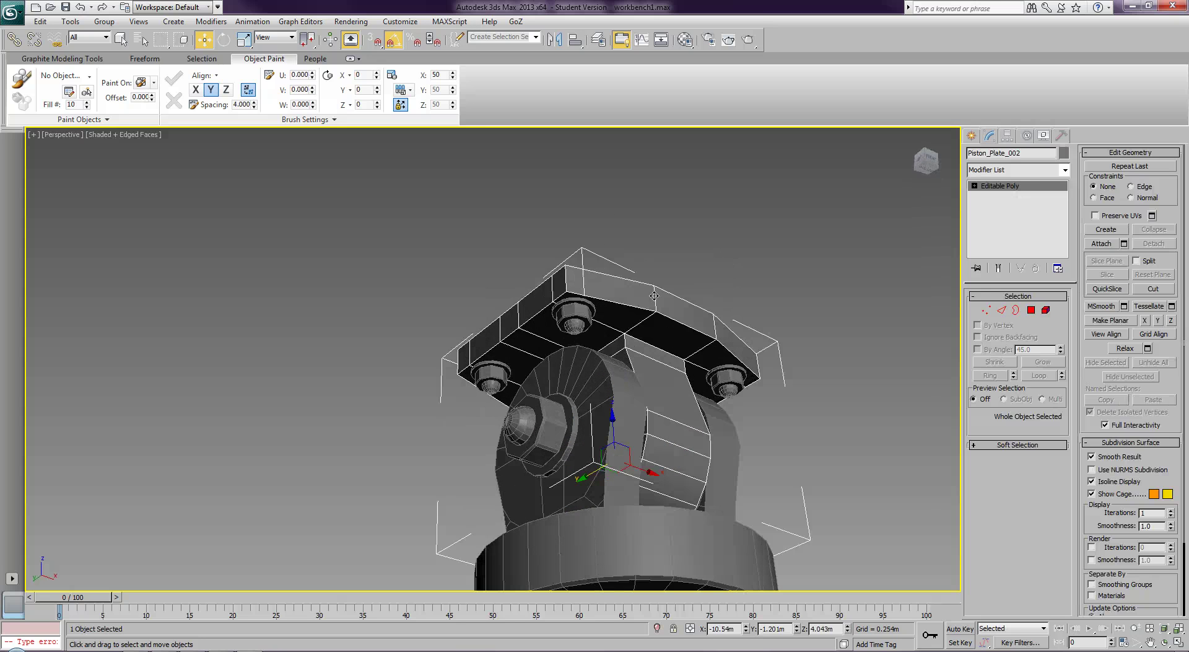
left_click(1002, 310)
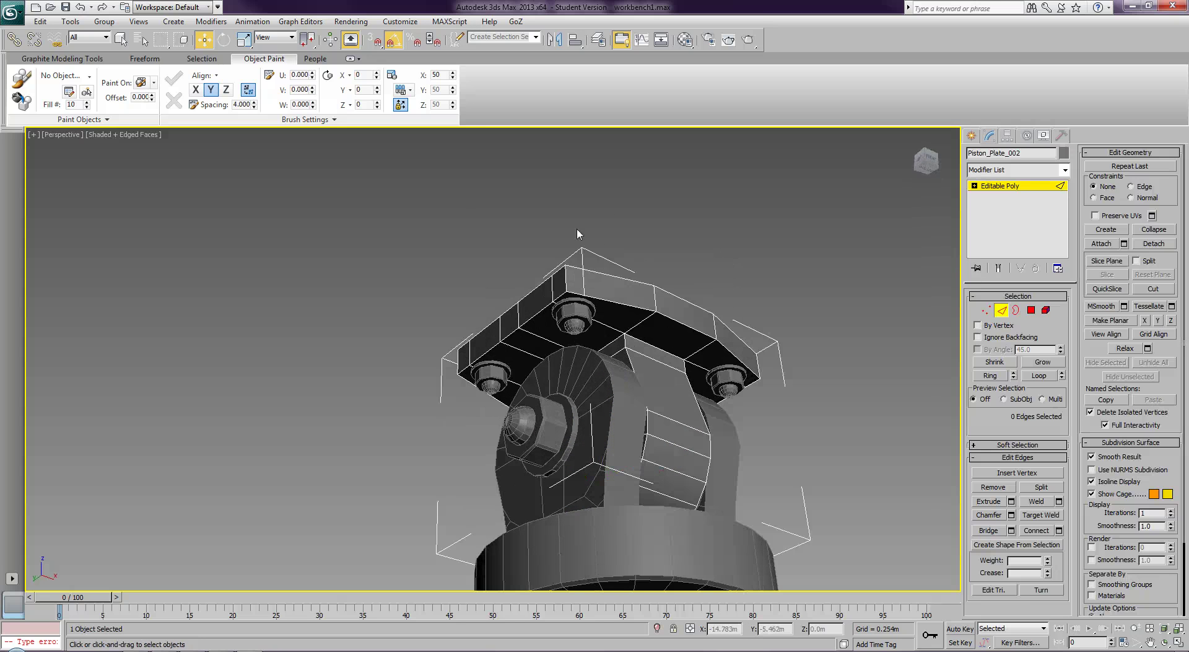
left_click(202, 58)
middle_click_drag(379, 189, 332, 221)
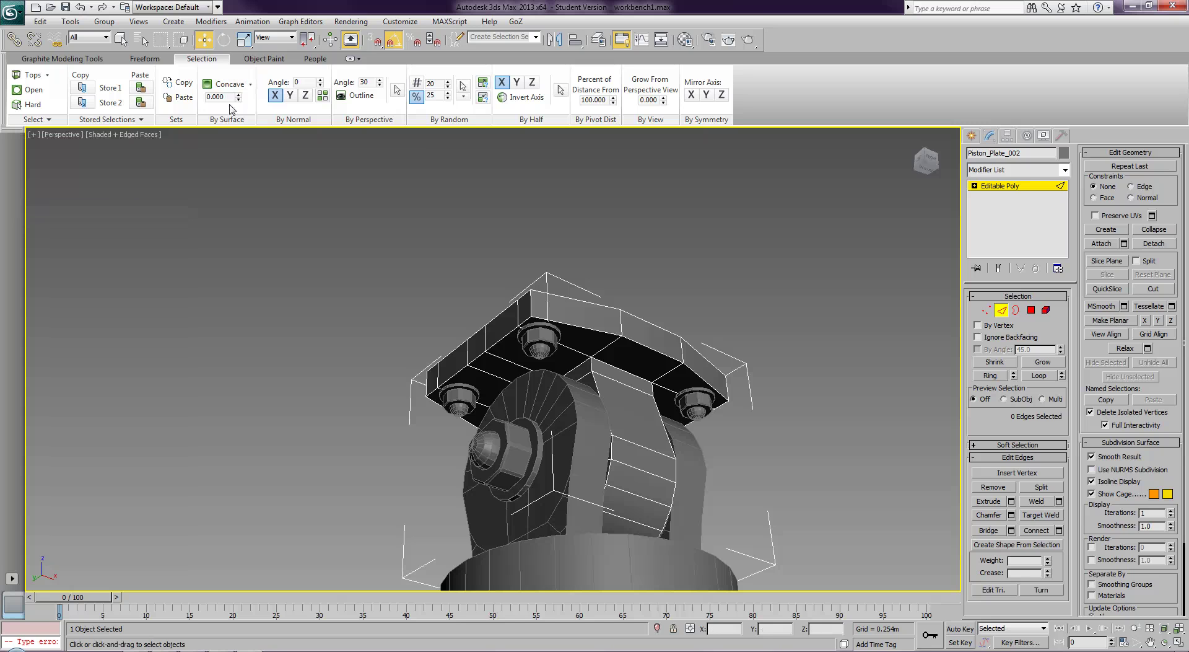
left_click_drag(240, 98, 258, 75)
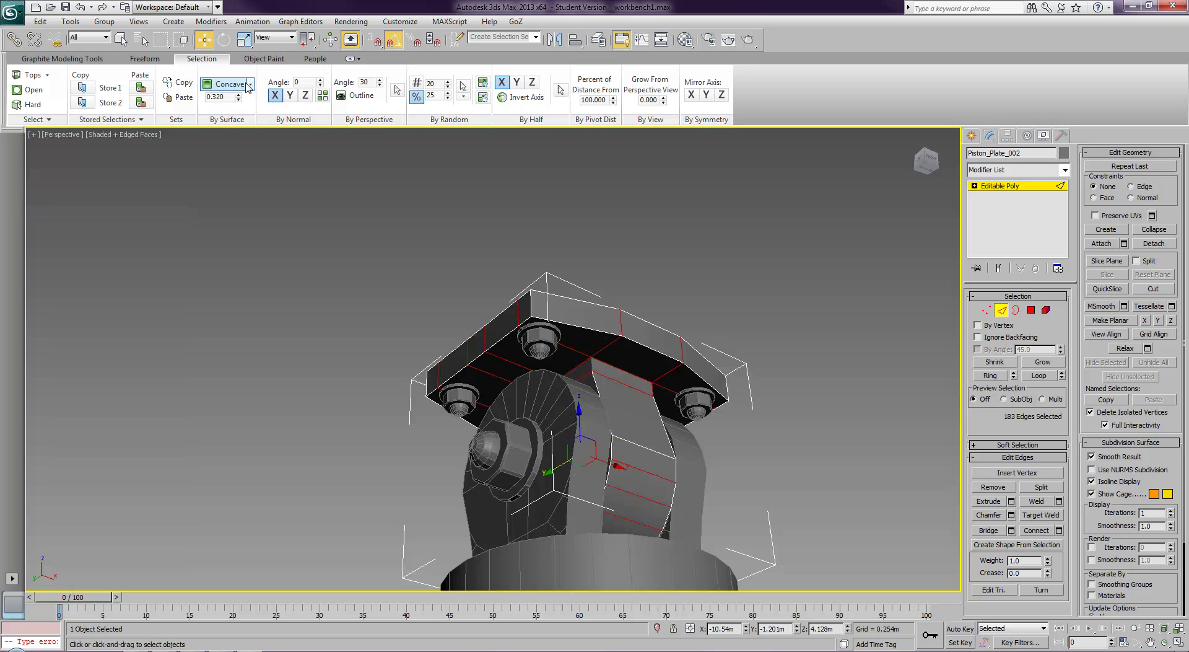
left_click(250, 84)
left_click(241, 113)
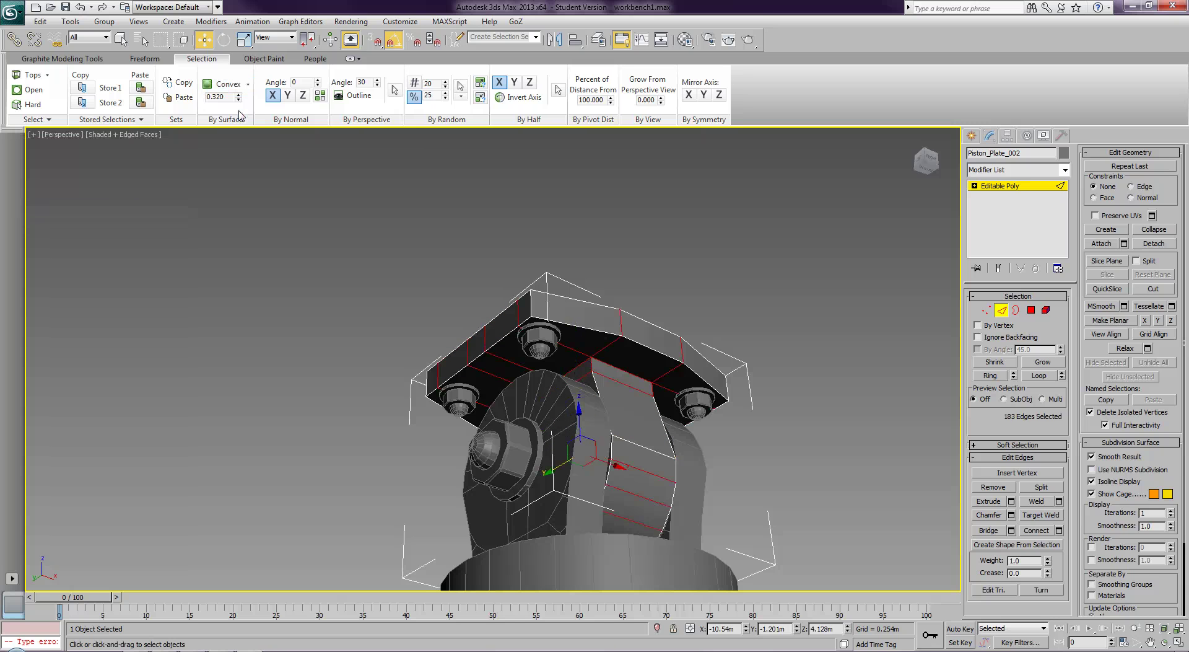
left_click(239, 99)
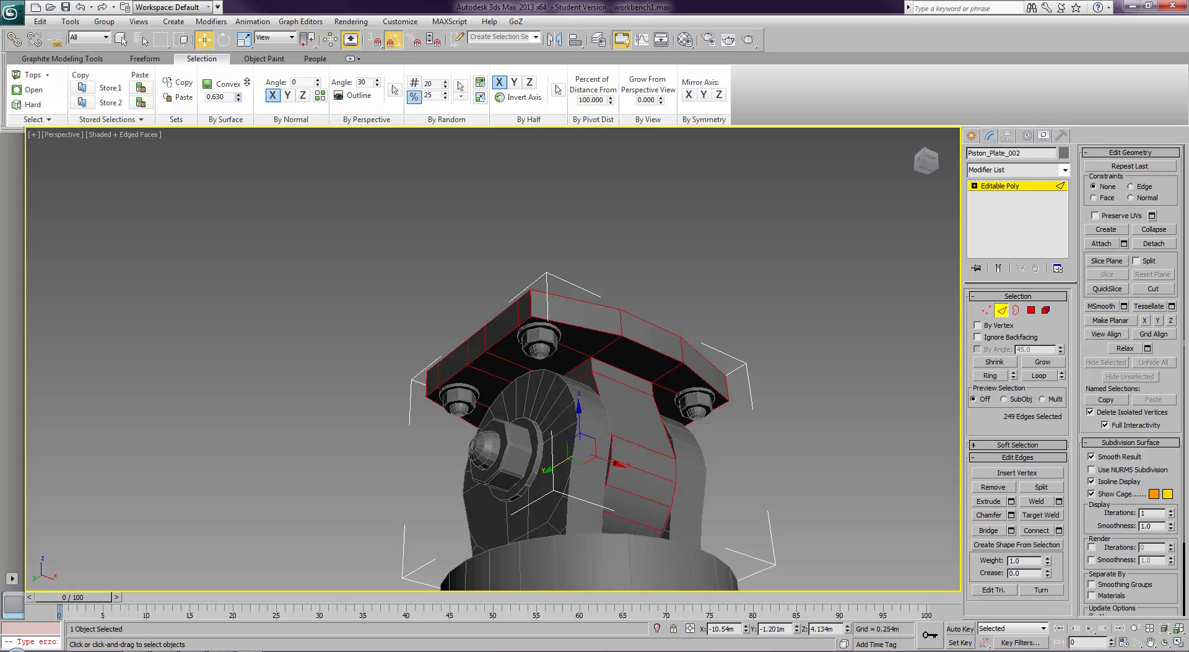
left_click_drag(248, 103, 248, 142)
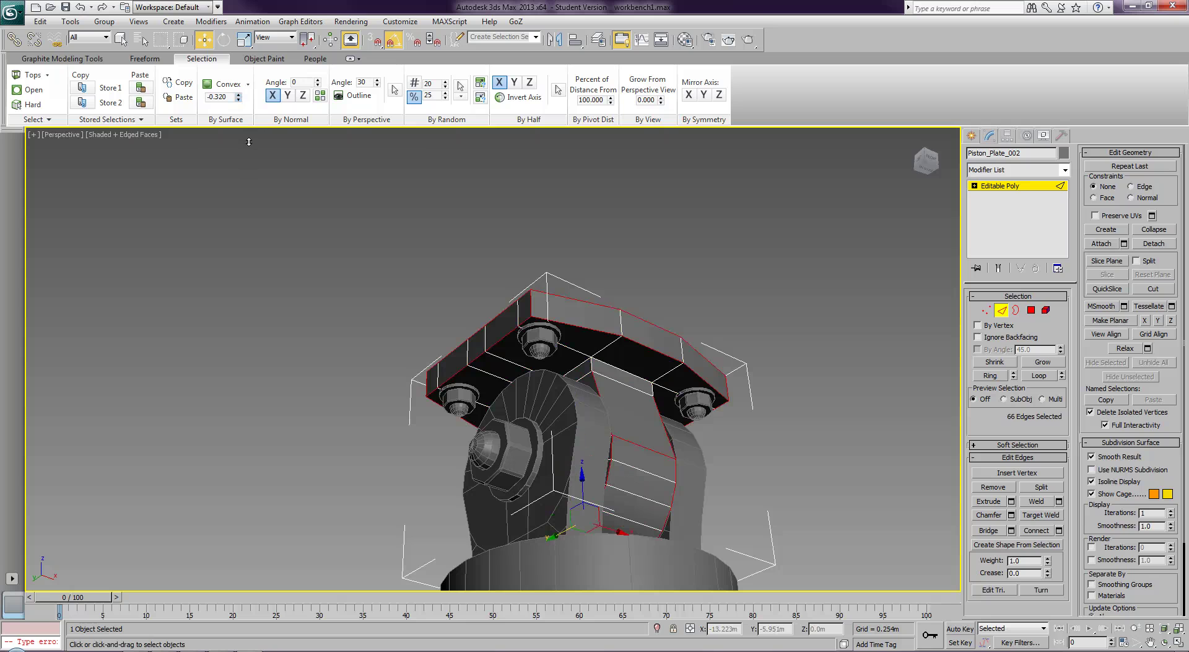
left_click_drag(249, 143, 256, 144)
- Add the missing outline edges on the underside and neck of the upper plate to the edge selection
middle_click_drag(561, 277, 590, 331, "alt")
left_click(591, 389, "ctrl")
middle_click_drag(665, 407, 589, 414, "alt")
left_click(593, 363, "ctrl")
left_click(568, 379, "ctrl")
left_click(595, 383, "ctrl")
left_click(572, 384, "ctrl")
left_click(576, 380, "ctrl")
middle_click_drag(661, 391, 573, 396, "alt")
left_click(567, 369, "ctrl")
left_click(574, 368, "ctrl")
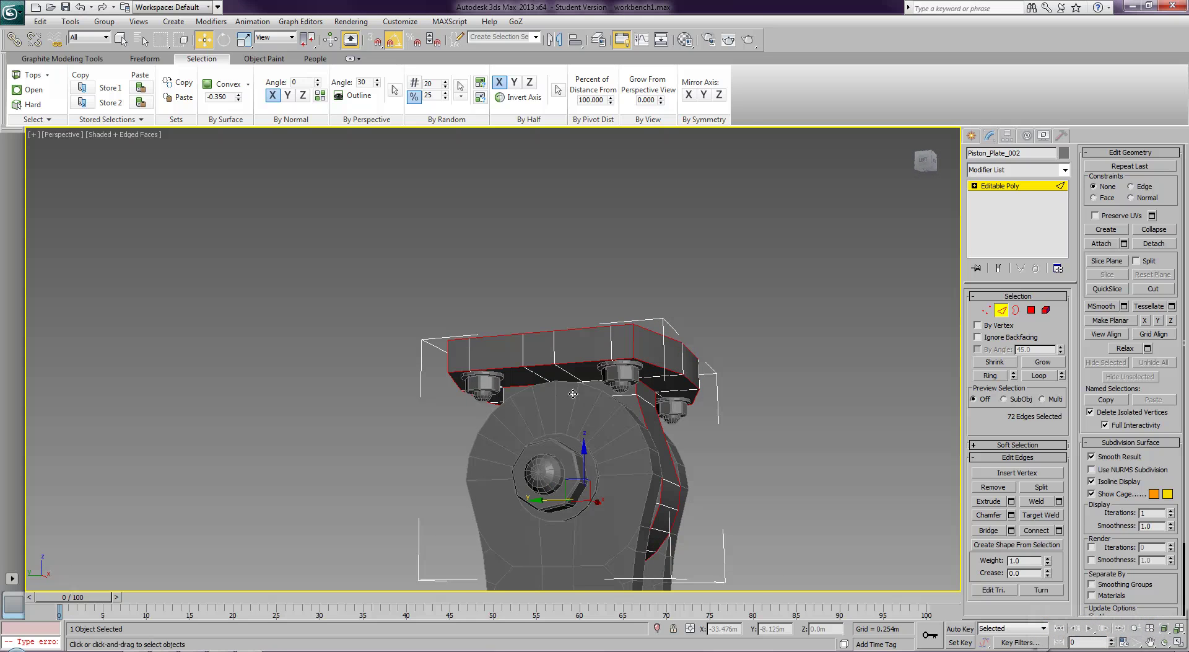
left_click(573, 384, "ctrl")
left_click(593, 379, "ctrl")
middle_click_drag(657, 409, 630, 406, "alt")
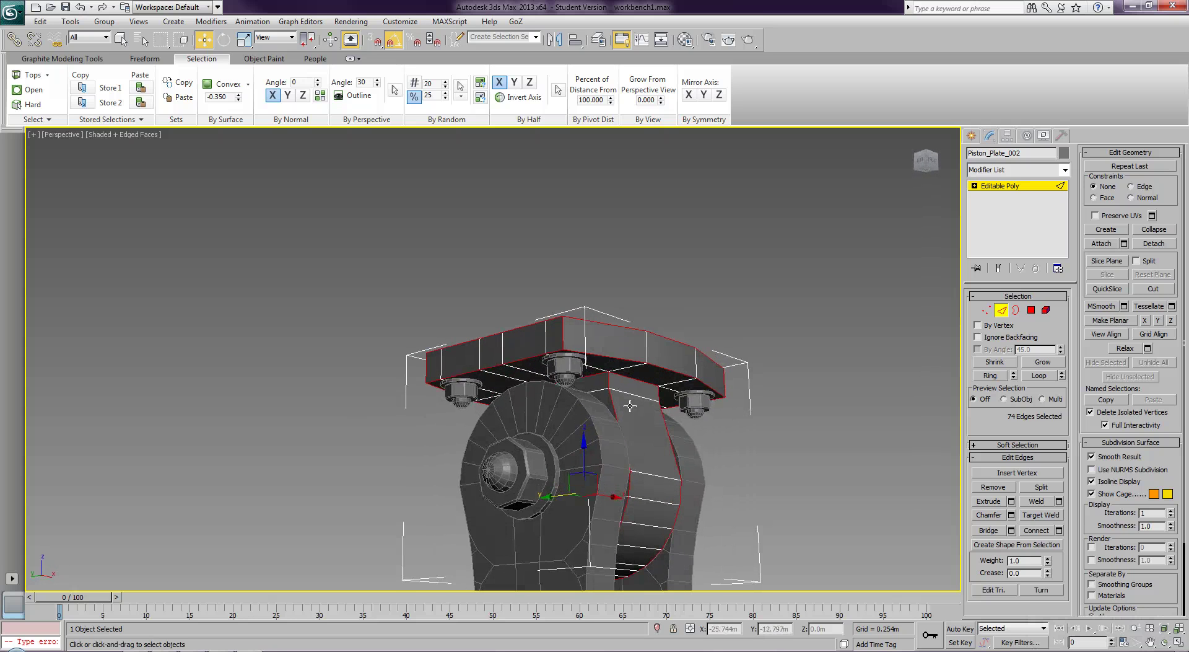
- Chamfer the selected upper plate edges by 0.003 m and check the result in shaded display without edged faces
left_click(1011, 515)
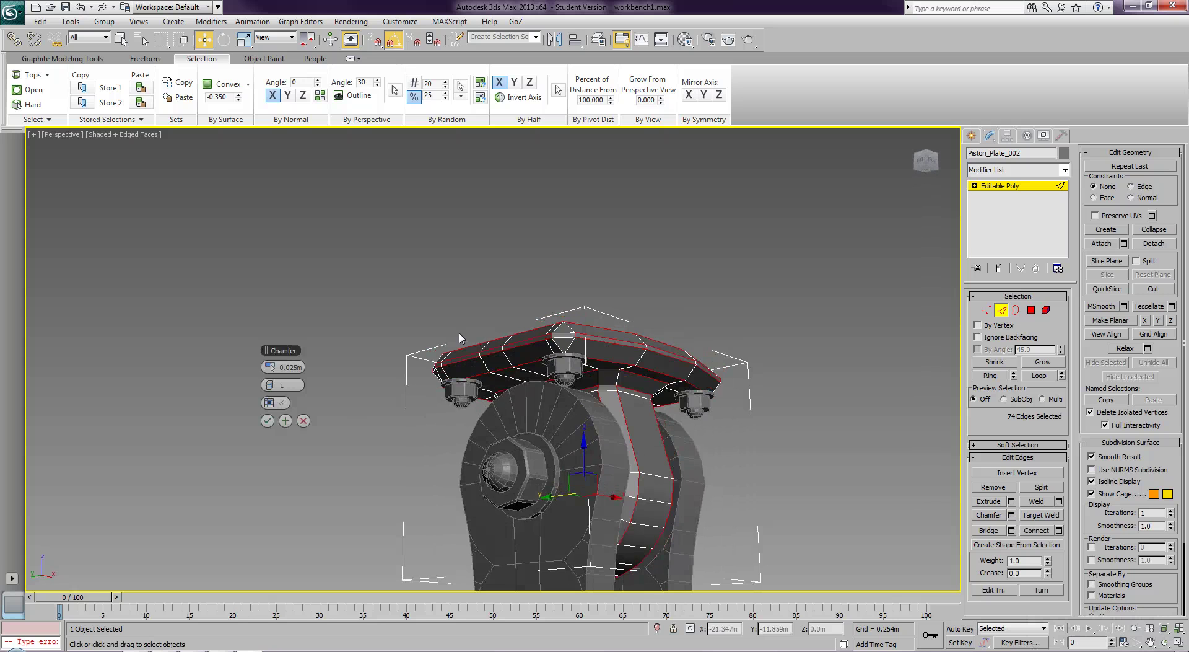
mouse_move(272, 367)
left_mouse_down()
mouse_move(254, 368)
mouse_move(275, 367)
mouse_move(265, 367)
left_mouse_up()
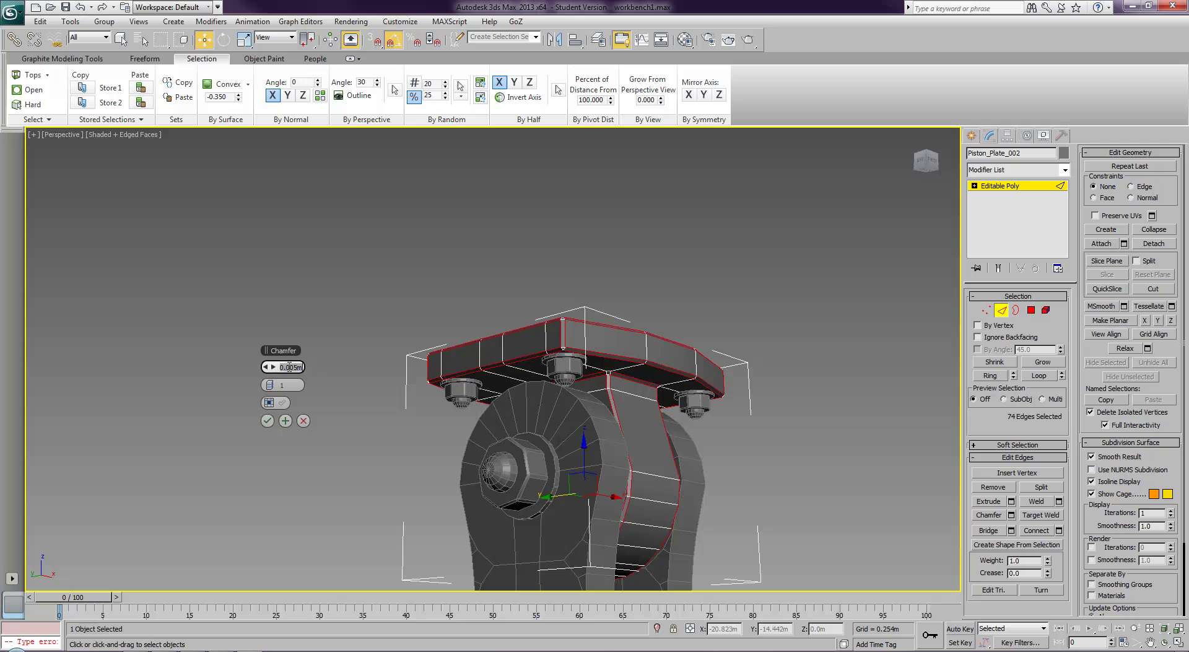
key("Delete")
key("Return")
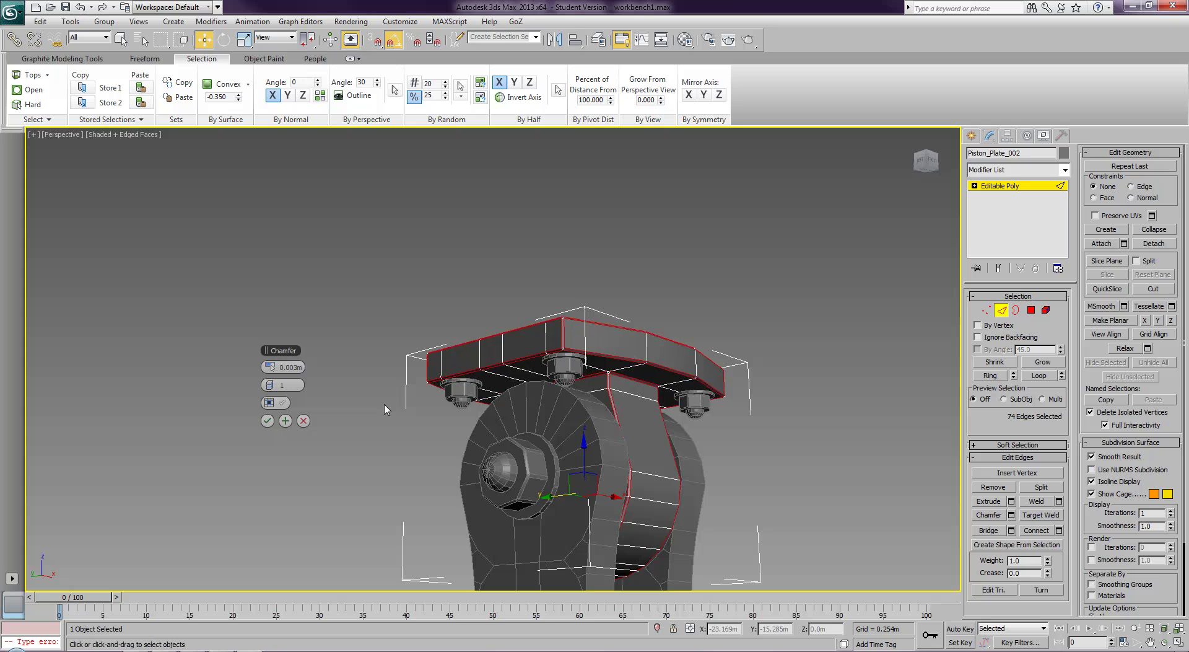
left_click(268, 421)
left_click(339, 485)
key("F4")
mouse_move(339, 483)
middle_mouse_down("alt")
mouse_move(324, 417)
mouse_move(418, 407)
mouse_move(424, 385)
mouse_move(503, 425)
mouse_move(398, 426)
mouse_move(460, 428)
middle_mouse_up("alt")
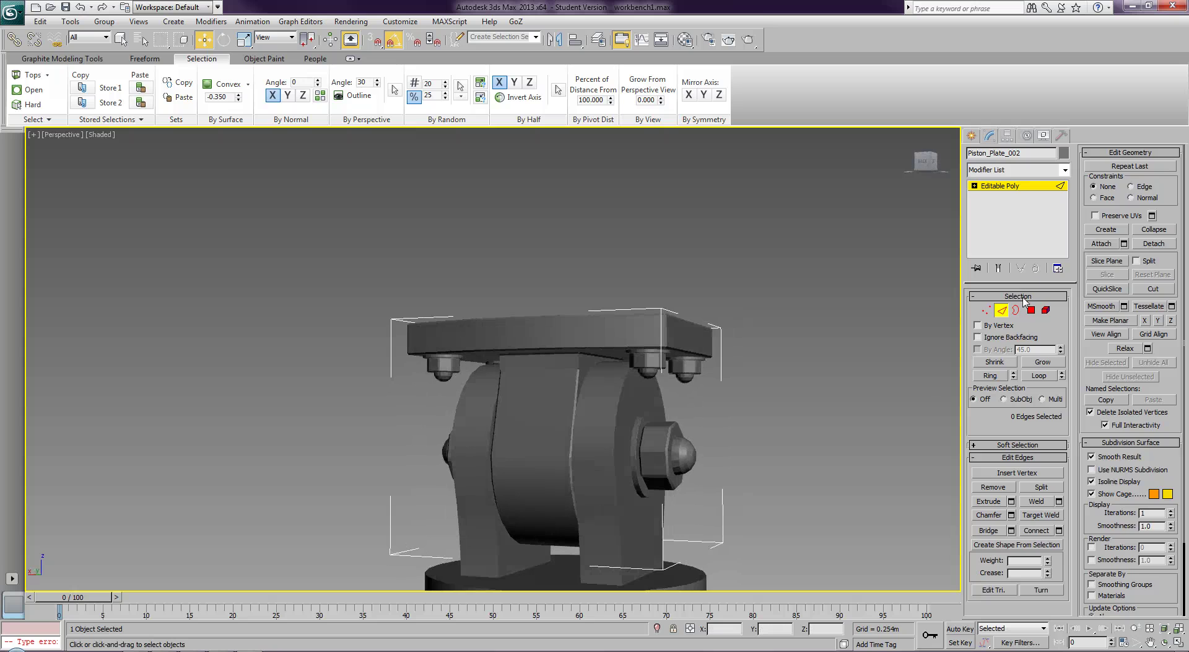
- Select the rounded outer edges of the upper forked mount by convex surface at -0.370, with edged faces displayed
left_click(1002, 310)
left_click(619, 435)
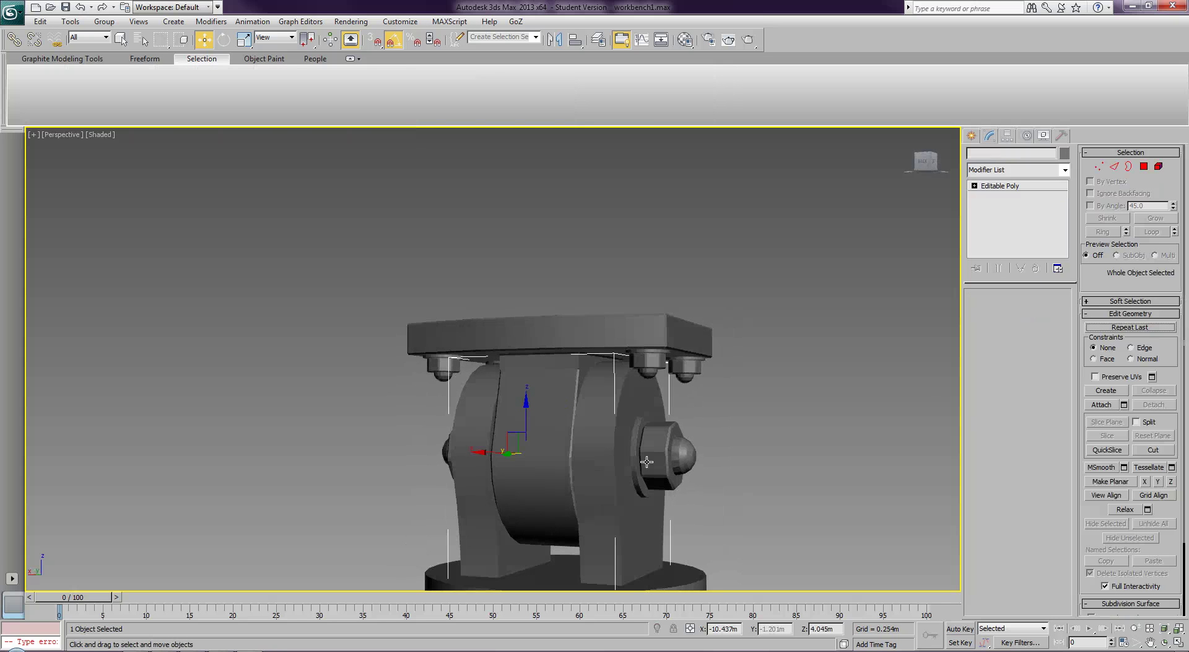
left_click(1002, 310)
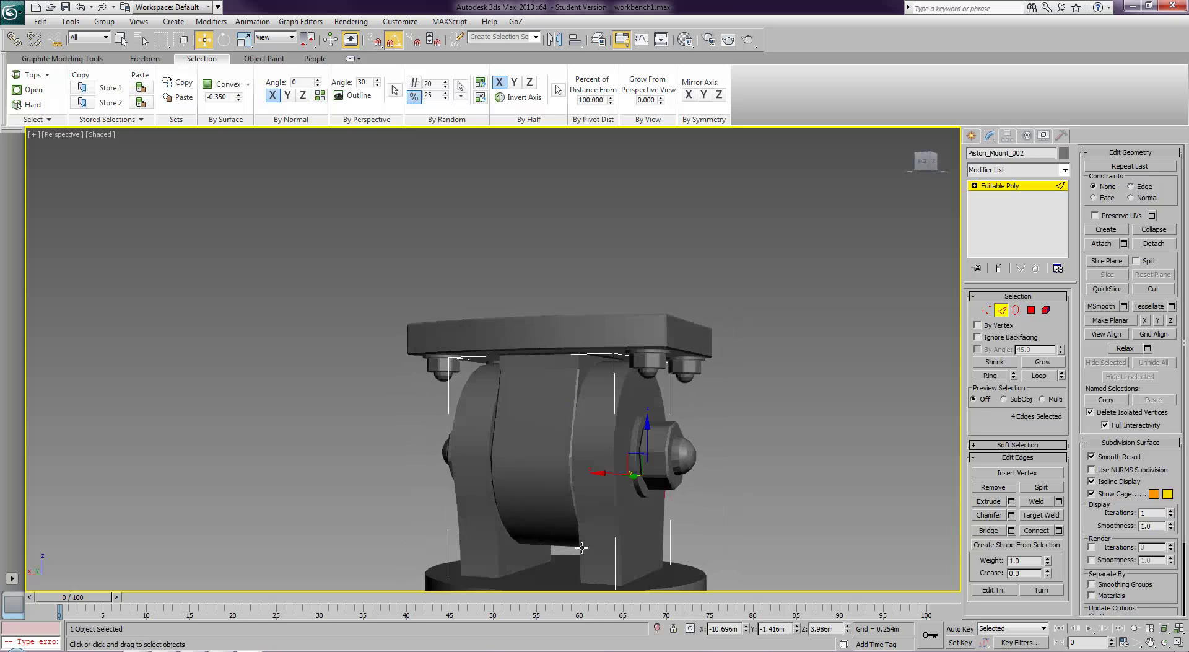
left_click(601, 486)
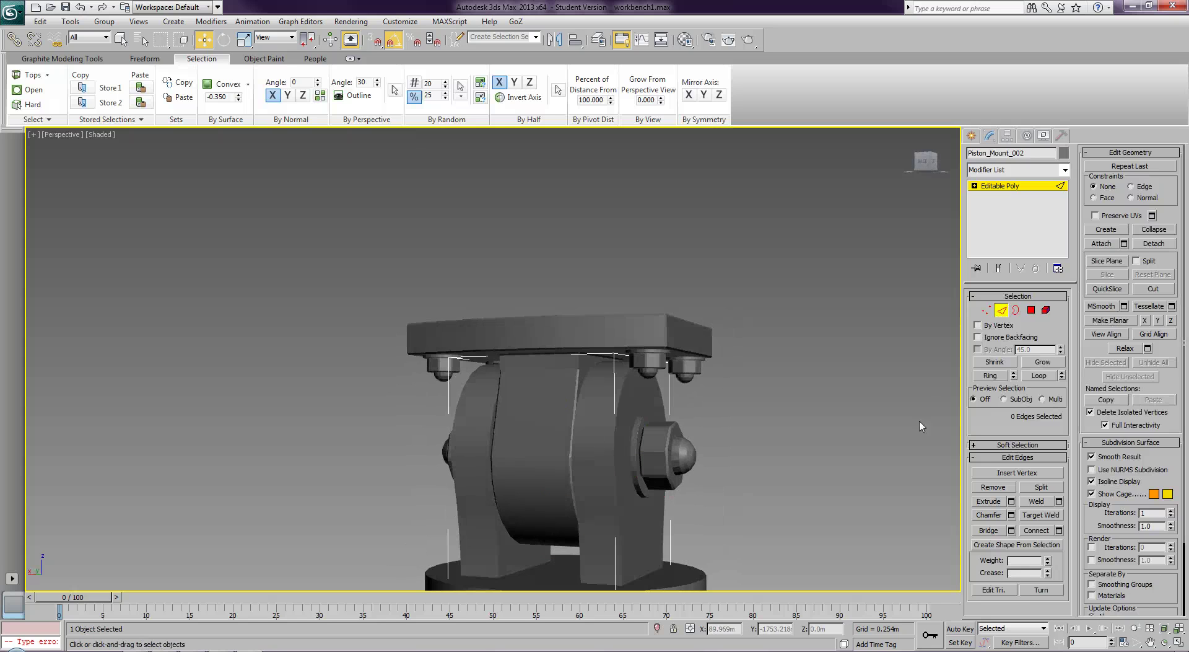
key("F4")
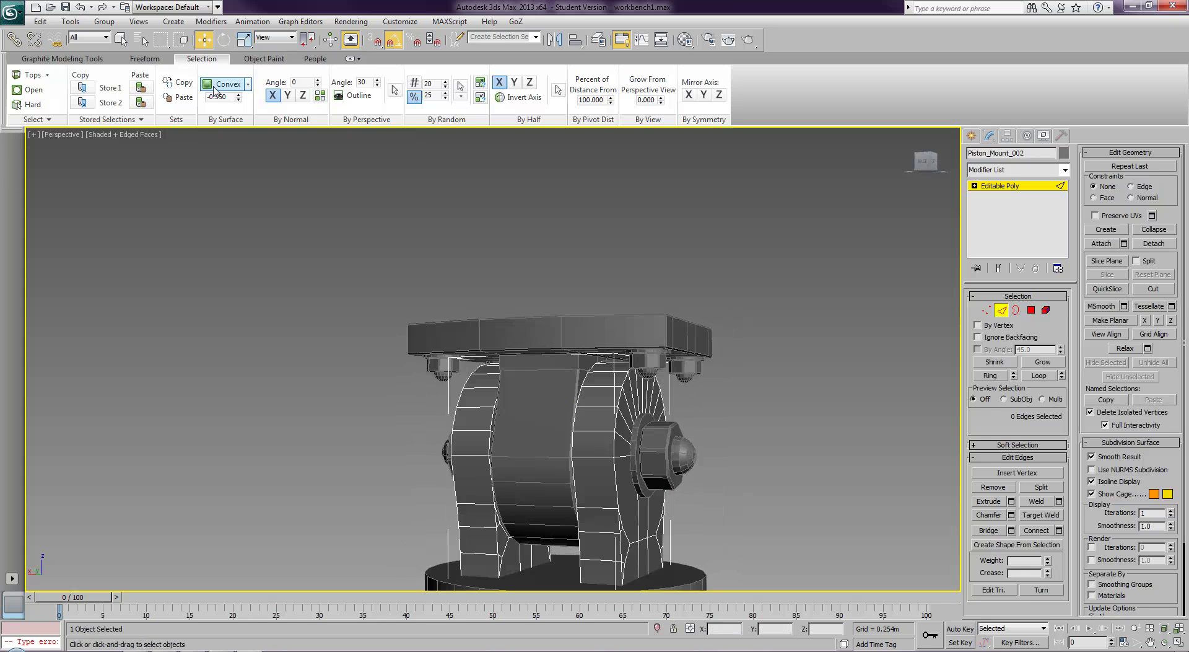
left_click(238, 100)
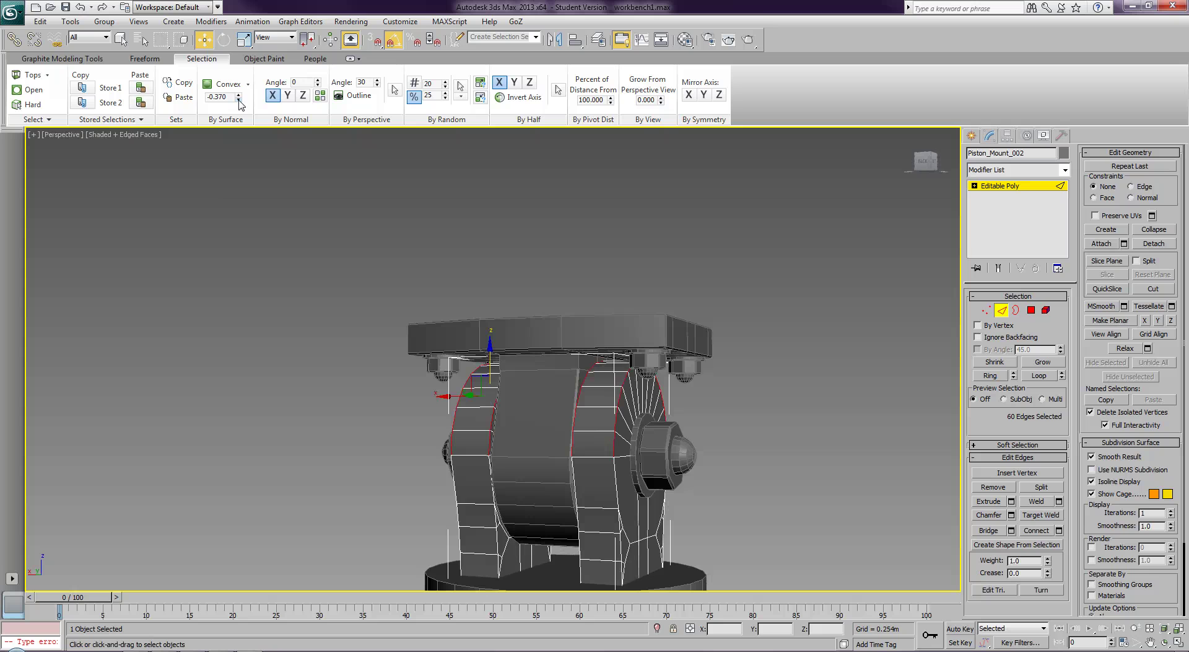
- Add the straight lower side edges of both mount arms to the selection and extend it along their edge loops
middle_click_drag(651, 380, 486, 477, "alt")
left_click(488, 493, "ctrl")
left_click(509, 491, "ctrl")
left_click(471, 493, "ctrl")
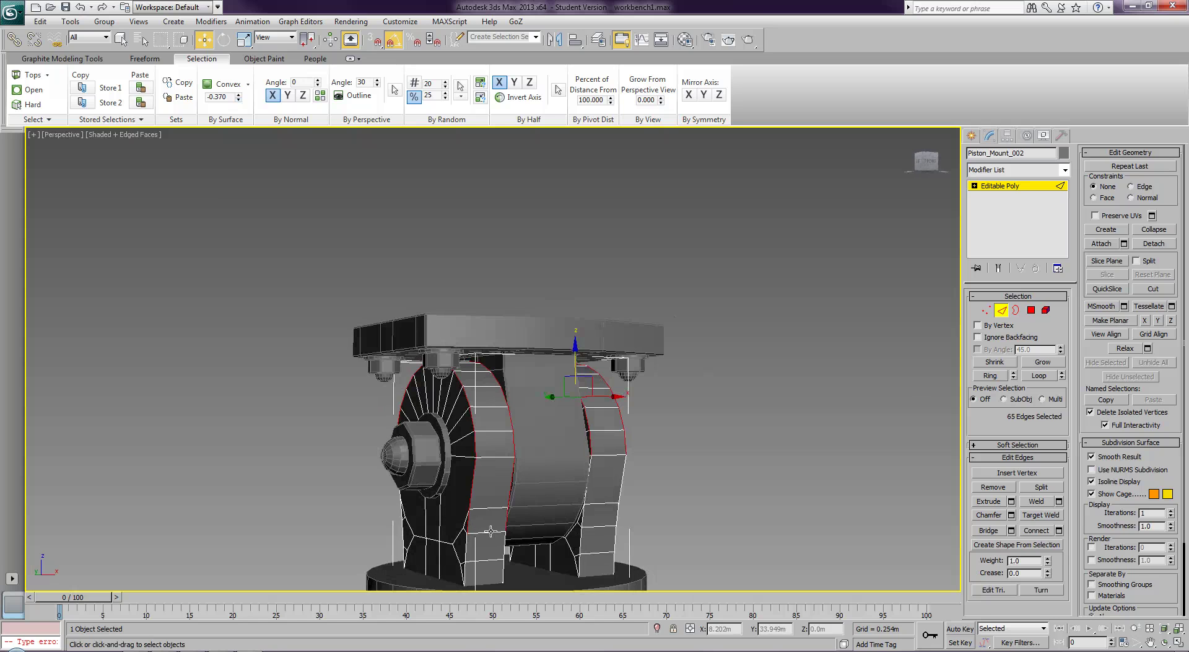
left_click(466, 546, "ctrl")
left_click(587, 494, "ctrl")
left_click(623, 484, "ctrl")
left_click(619, 517, "ctrl")
left_click(616, 542, "ctrl")
left_click(614, 565, "ctrl")
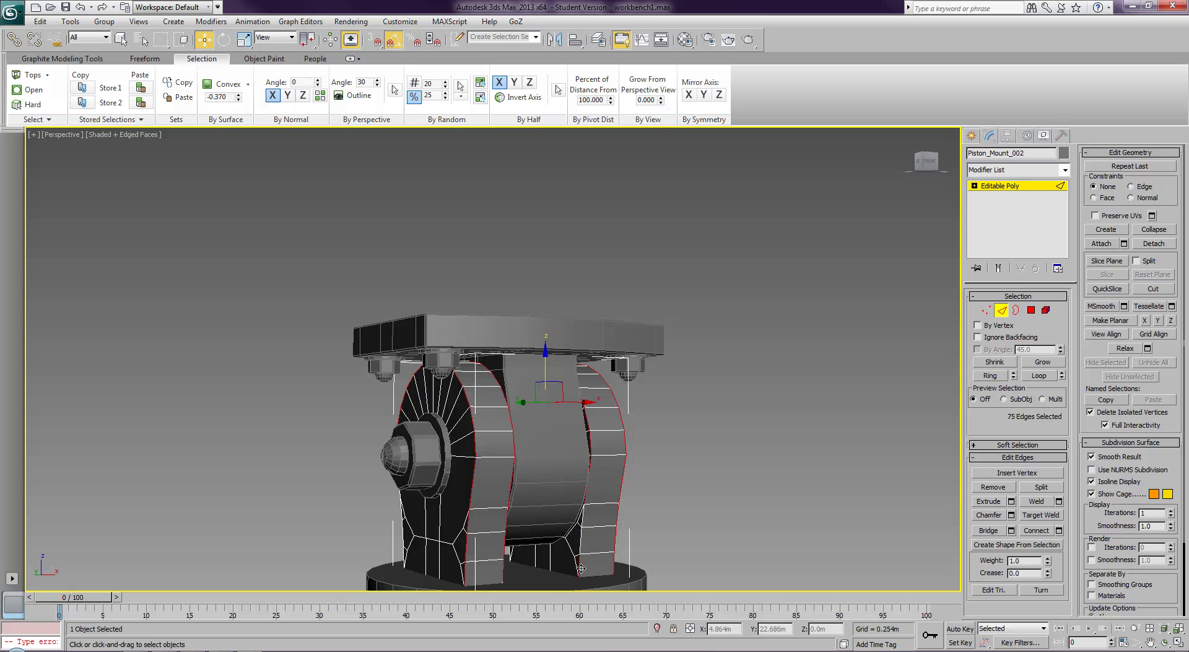
left_click(579, 540, "ctrl")
left_click(581, 519, "ctrl")
left_click(1044, 377)
mouse_move(712, 446)
middle_mouse_down("alt")
mouse_move(791, 446)
mouse_move(682, 443)
mouse_move(706, 437)
middle_mouse_up("alt")
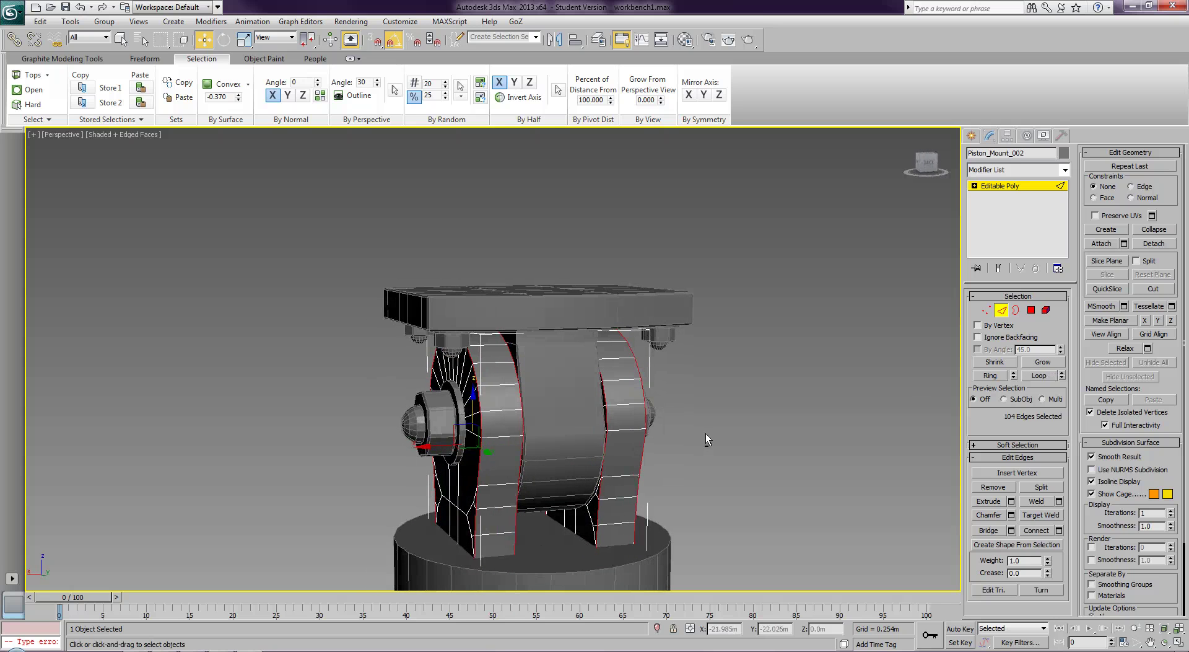
- Chamfer the selected mount edges by 0.01 m and keep the chamfer settings open for another pass
left_click(1012, 515)
double_click(291, 367)
type("0.")
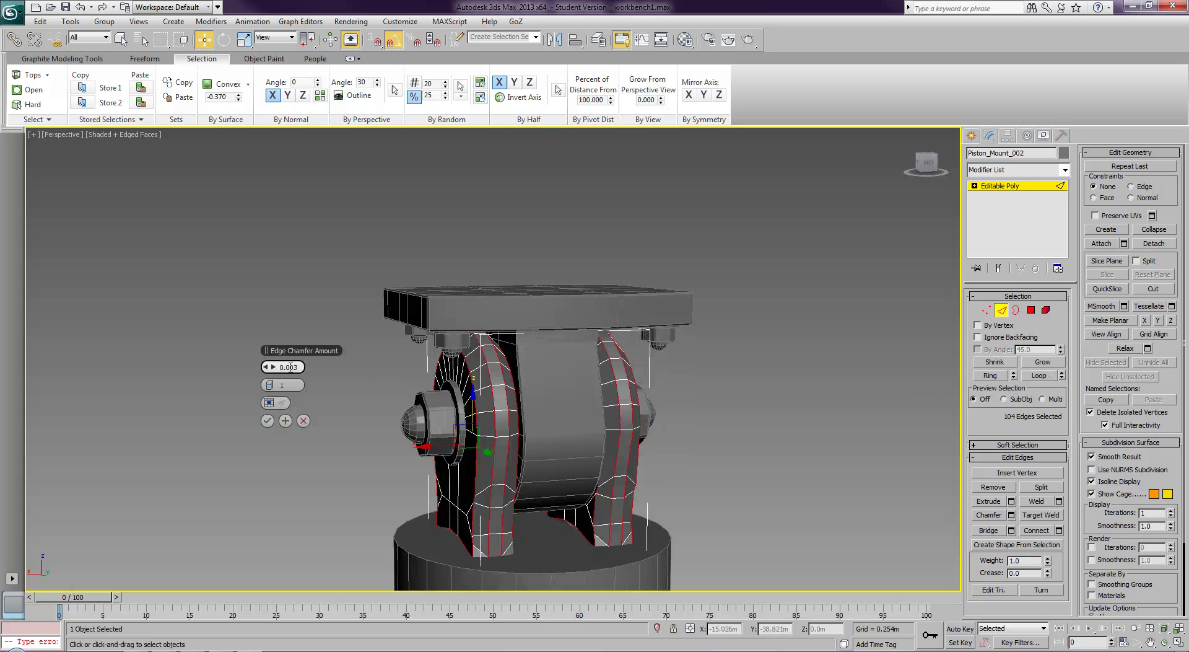
type("003")
key("Return")
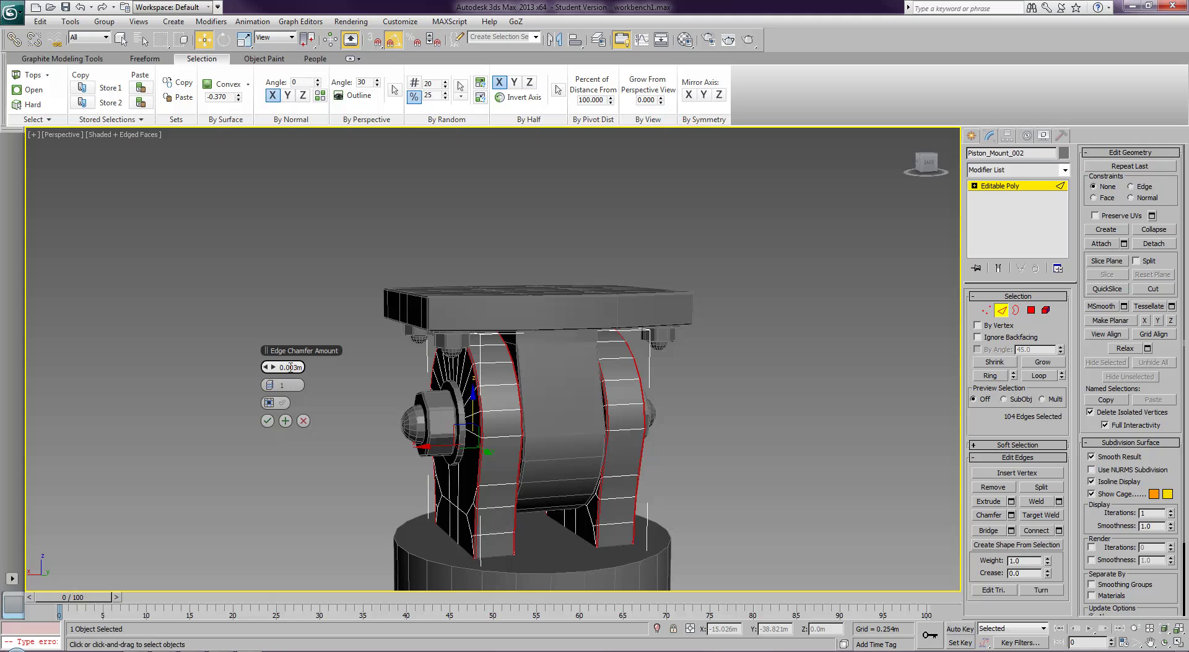
double_click(290, 367)
type("0.0")
key("Return")
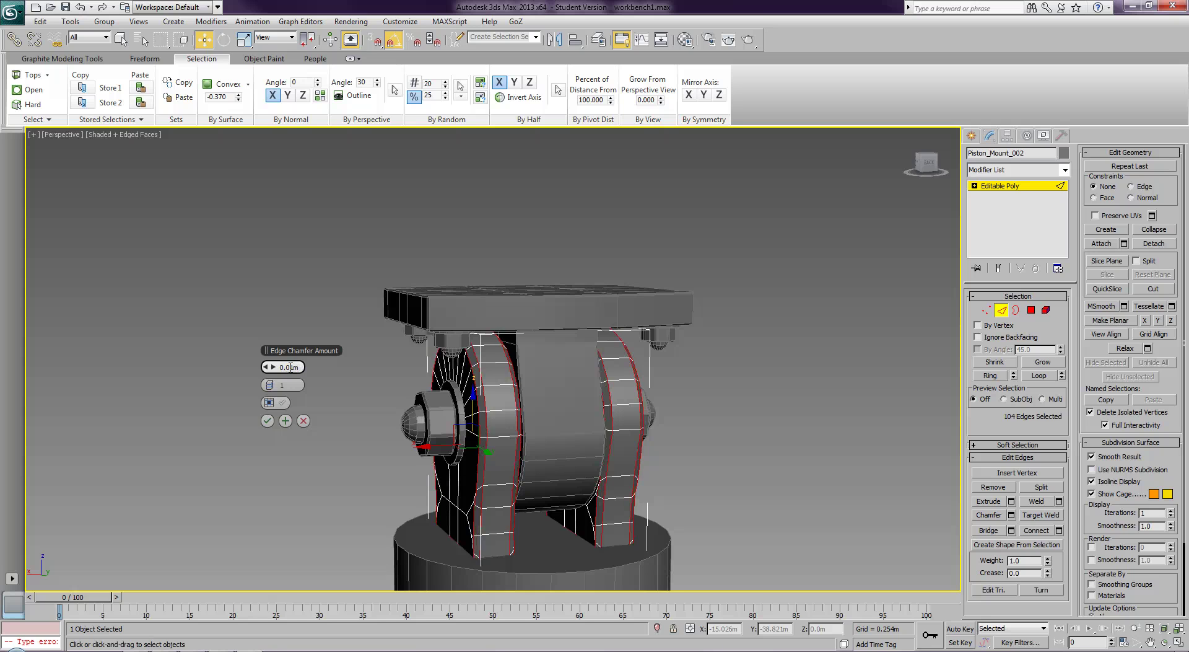
left_click(285, 420)
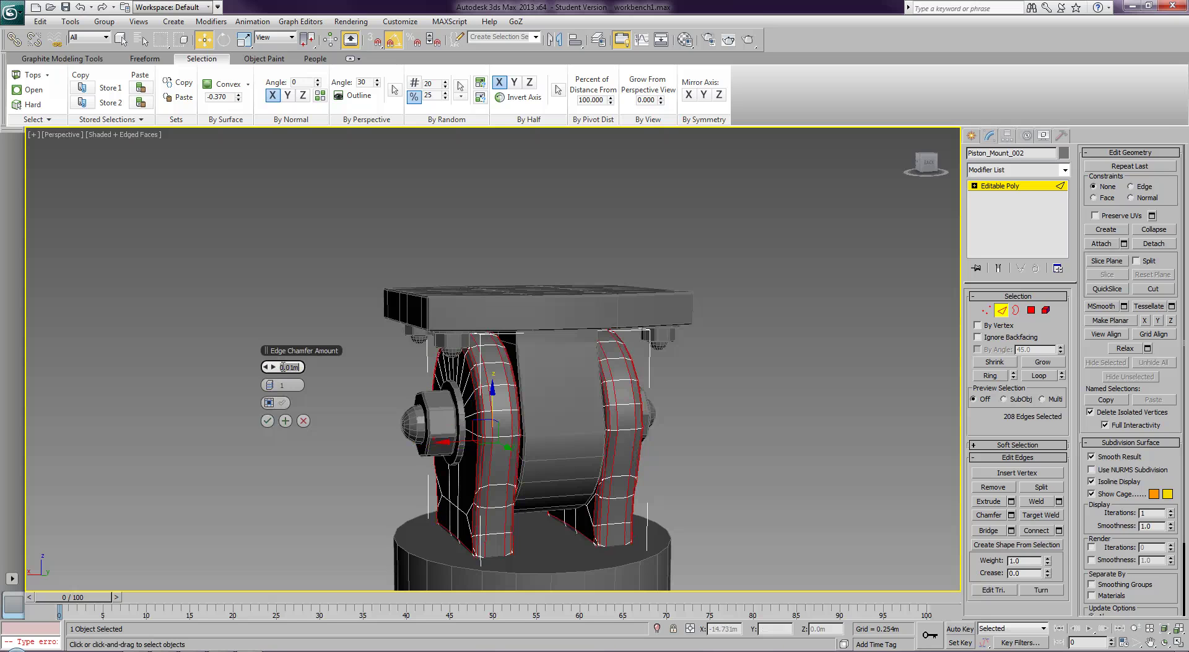
- Try second chamfer amounts of 0.005, 0.007 and 0.013 m on the mount's bevelled edges
type("0.")
key("Tab")
mouse_move(461, 438)
middle_mouse_down("alt")
mouse_move(486, 448)
mouse_move(572, 427)
mouse_move(468, 439)
mouse_move(527, 434)
mouse_move(484, 439)
middle_mouse_up("alt")
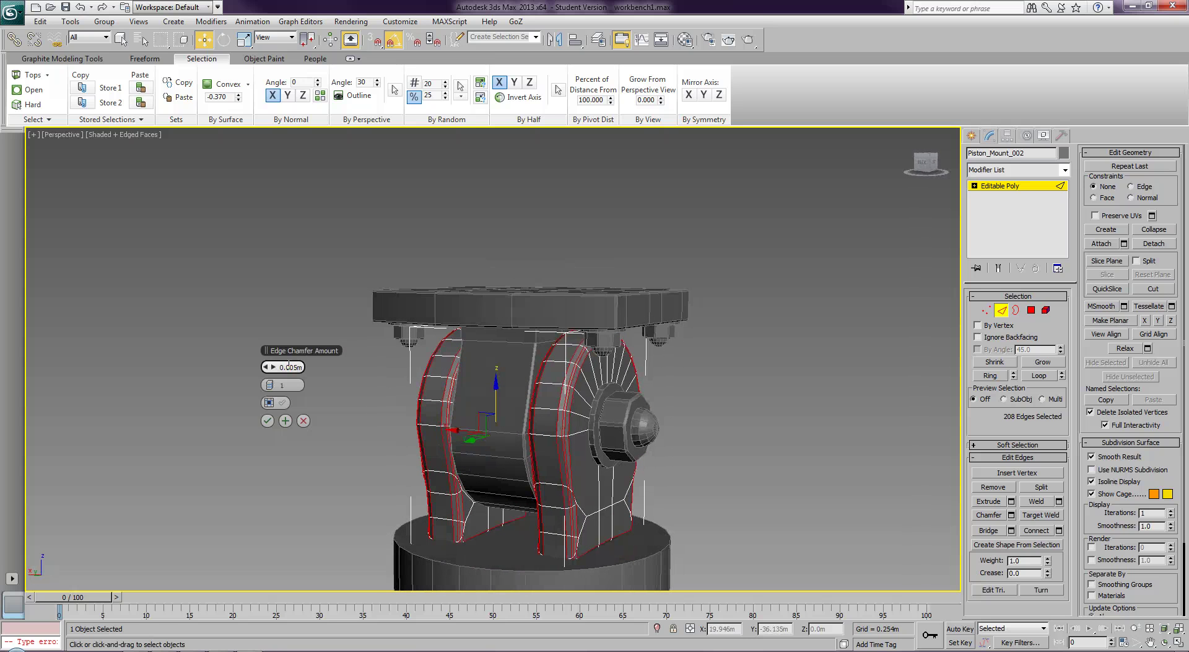
left_click_drag(294, 365, 315, 364)
type("7")
key("Tab")
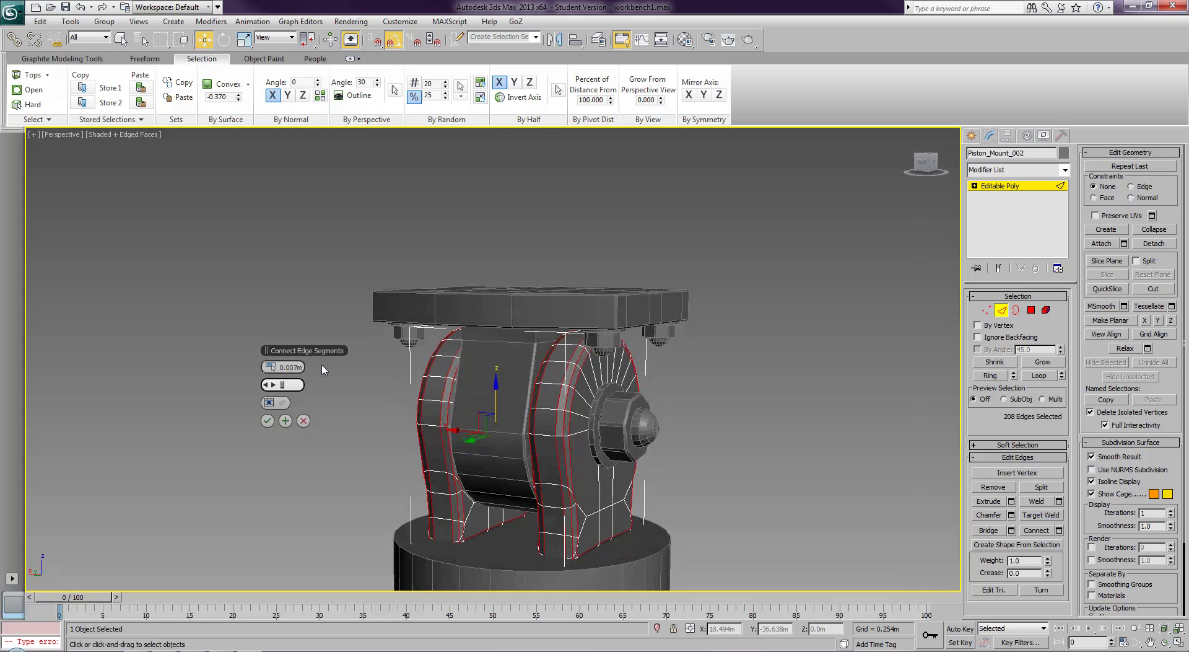
middle_click_drag(393, 414, 267, 420, "alt")
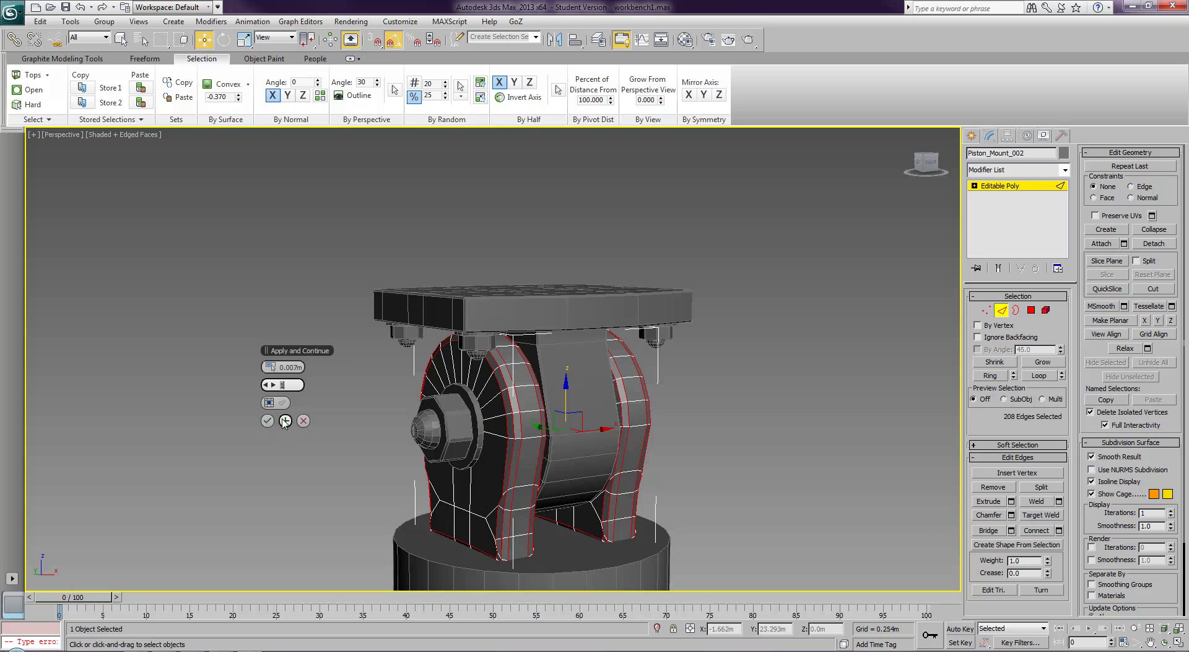
left_click_drag(276, 371, 265, 367)
mouse_move(407, 467)
middle_mouse_down("alt")
mouse_move(480, 462)
mouse_move(397, 469)
middle_mouse_up("alt")
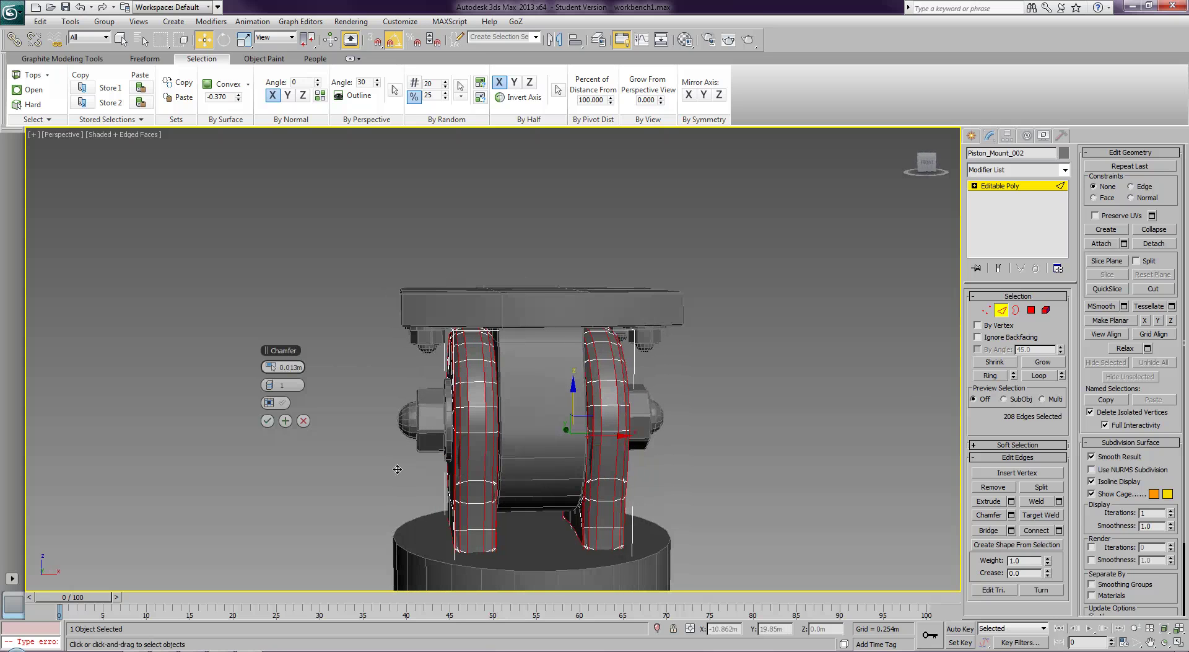
- Chamfer the mount's bevelled edges a second time by 0.005 m and clear the edge selection
double_click(283, 367)
type("0.005")
key("Return")
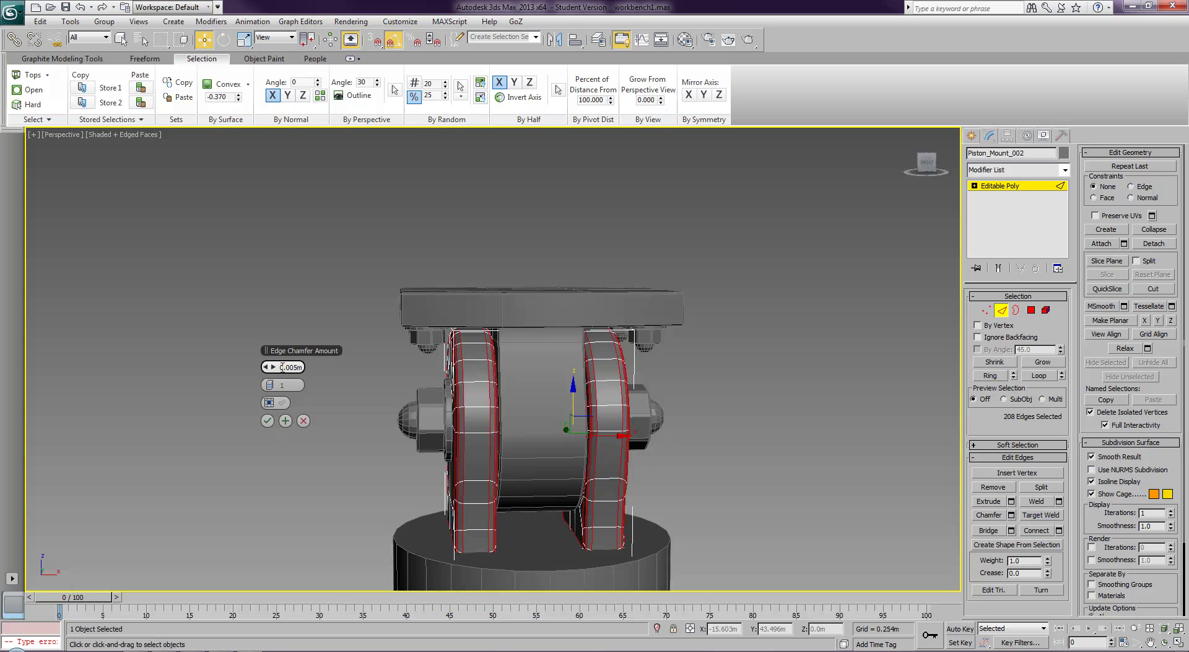
left_click(267, 420)
left_click(318, 497)
middle_click_drag(319, 497, 510, 515, "alt")
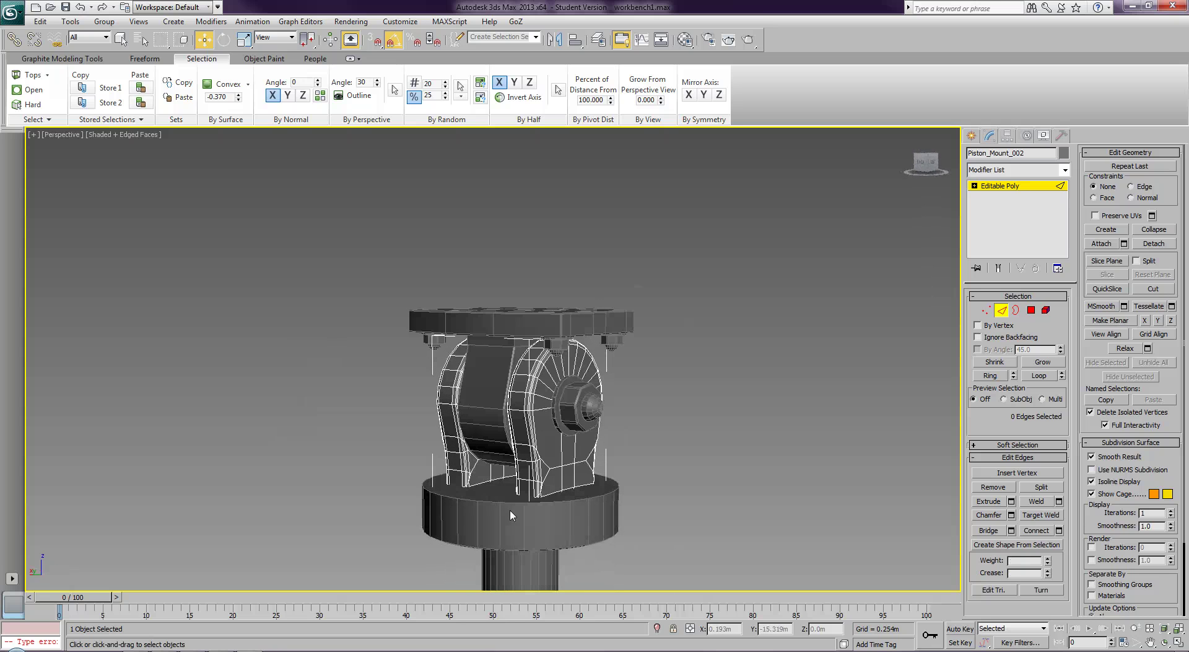
- Select the rim edges of the round disc on the piston rod below the mount by convex surface at -0.230
left_click(1003, 312)
left_click(700, 445)
left_click(616, 486)
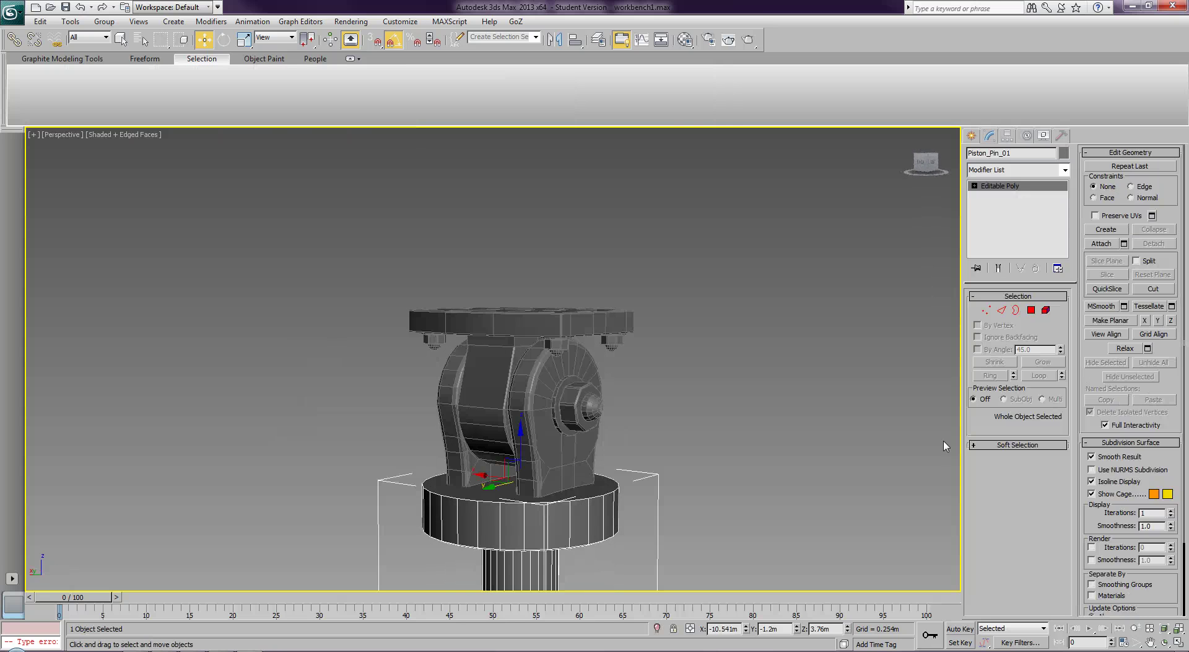
left_click(1003, 309)
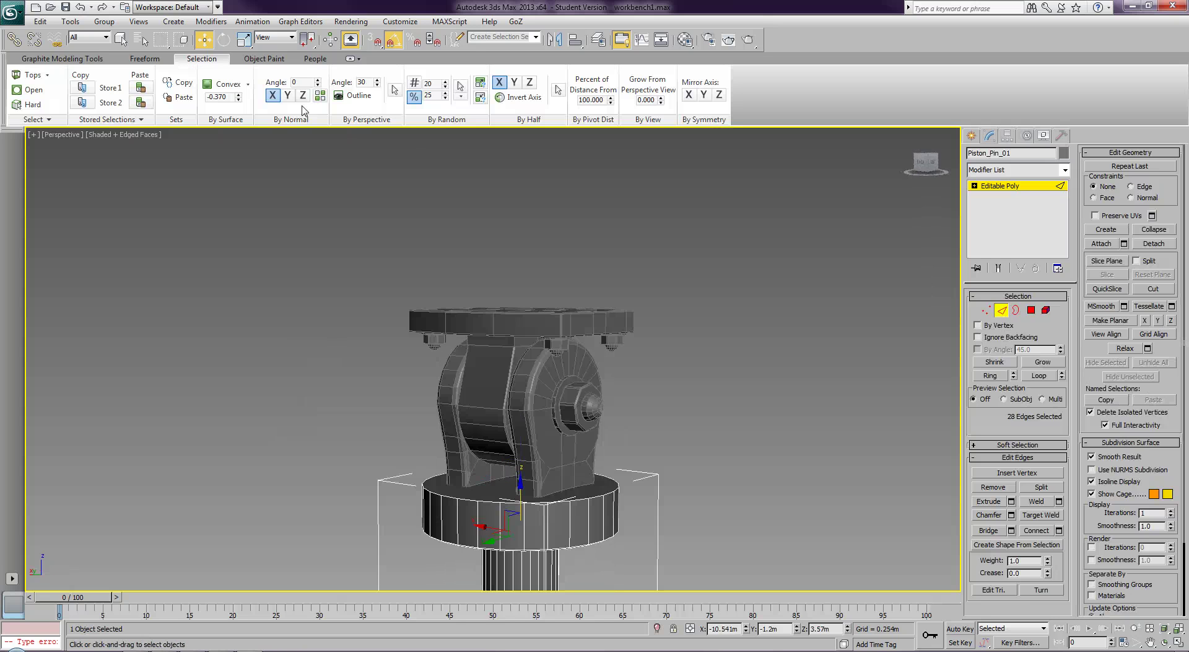
left_click(218, 97)
left_click(238, 99)
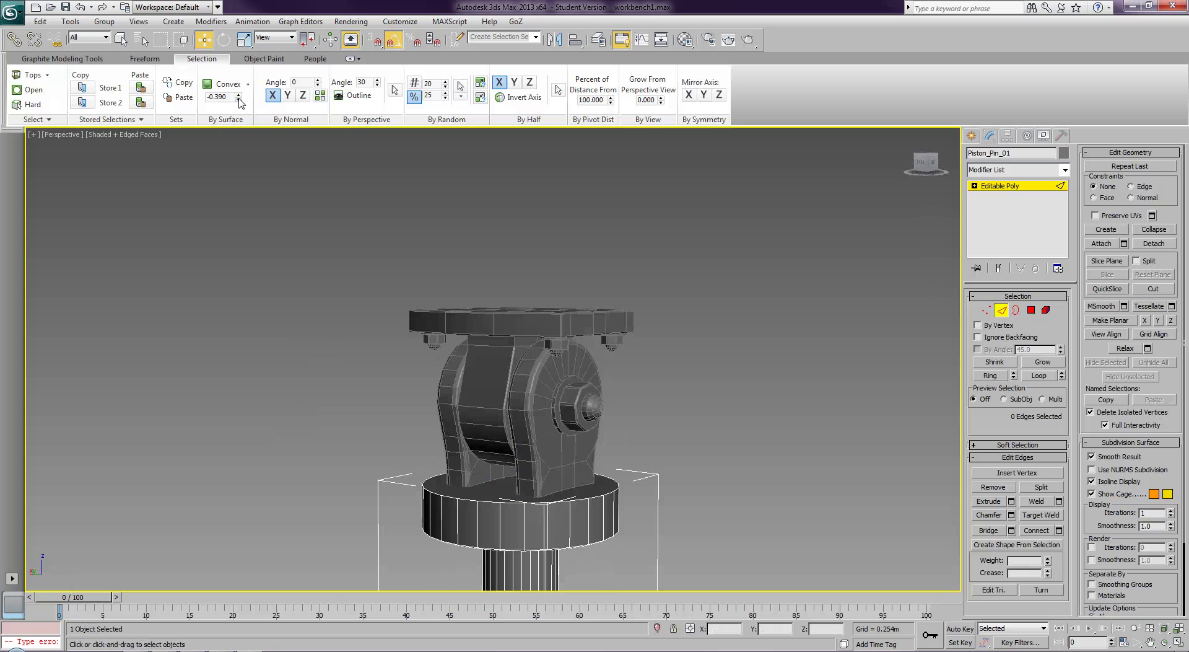
left_click_drag(238, 96, 239, 87)
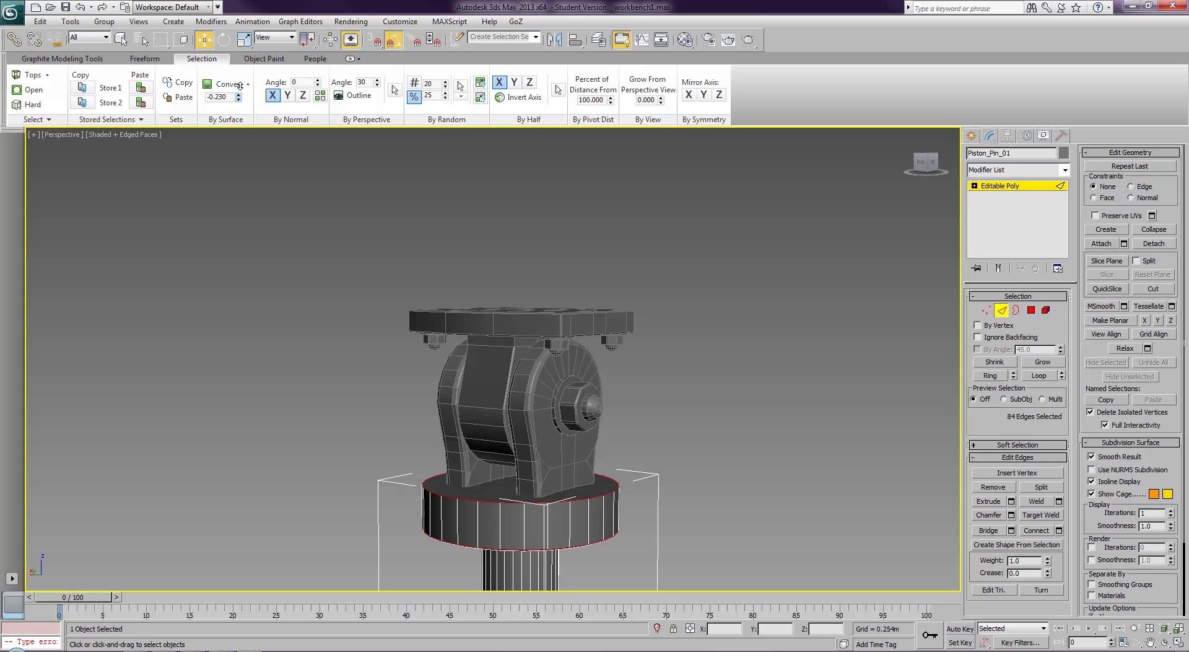
- Add the disc's underside edge loops around the piston rod and just inside the outer rim to the edge selection
middle_click_drag(385, 258, 403, 207, "alt")
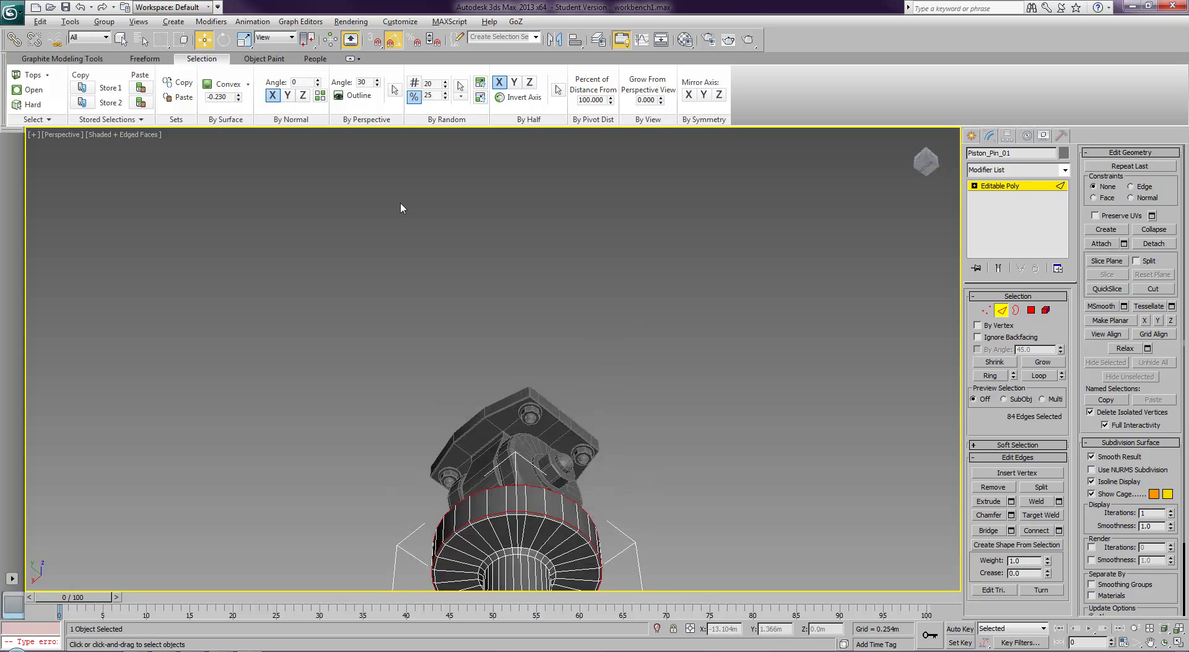
middle_click_drag(516, 409, 570, 249, "alt")
left_click(523, 219, "ctrl")
left_click(541, 219, "ctrl")
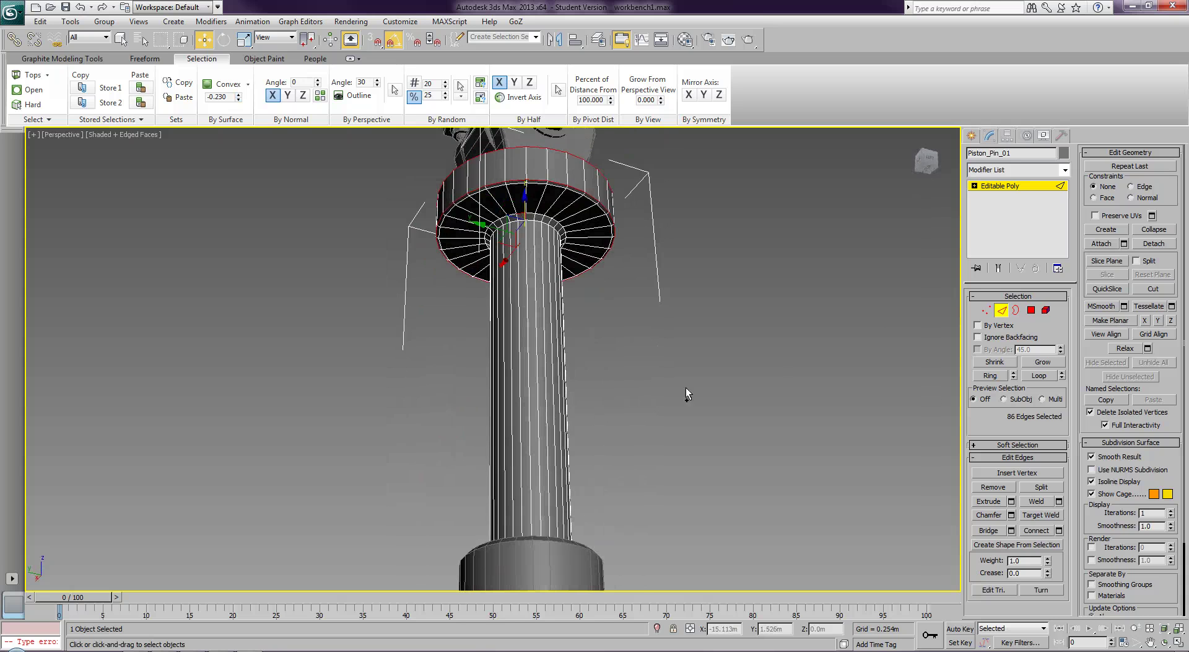
scroll(603, 412, "up", 3)
middle_click_drag(639, 375, 623, 510)
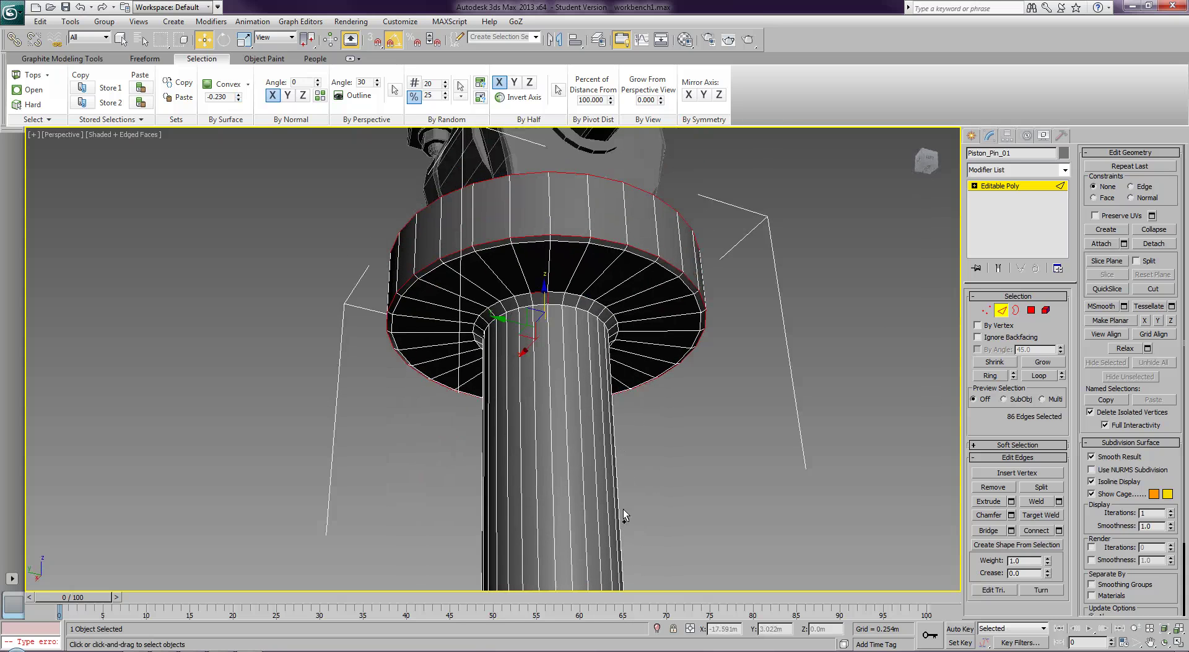
left_click(537, 305, "ctrl")
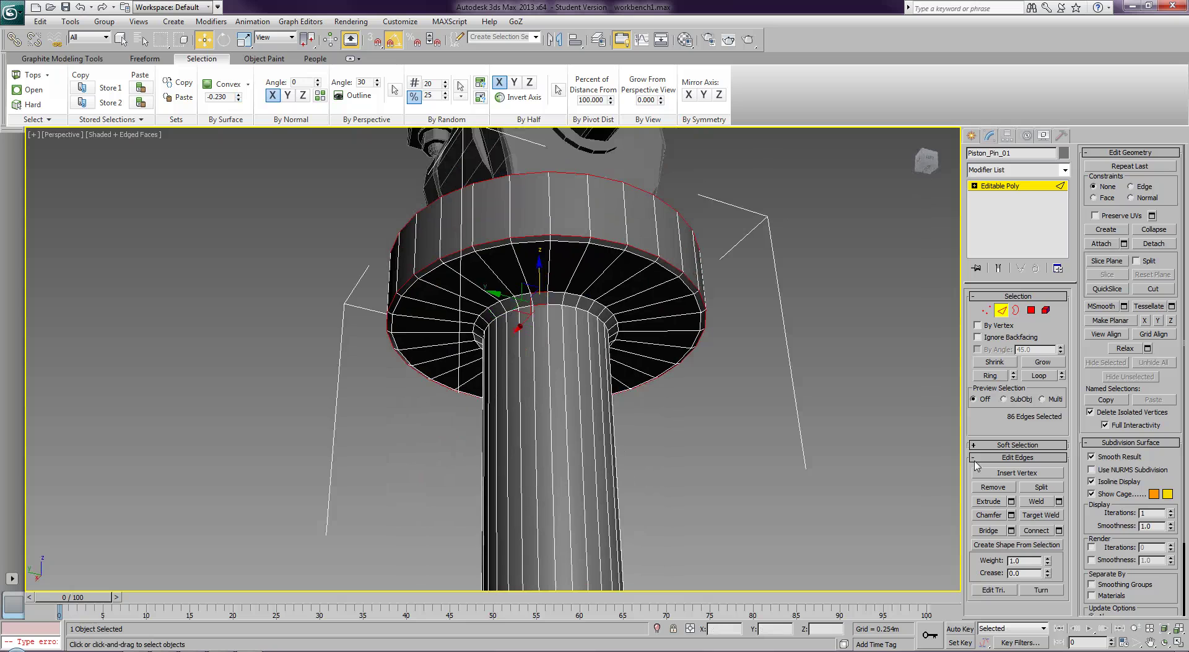
left_click(1046, 376)
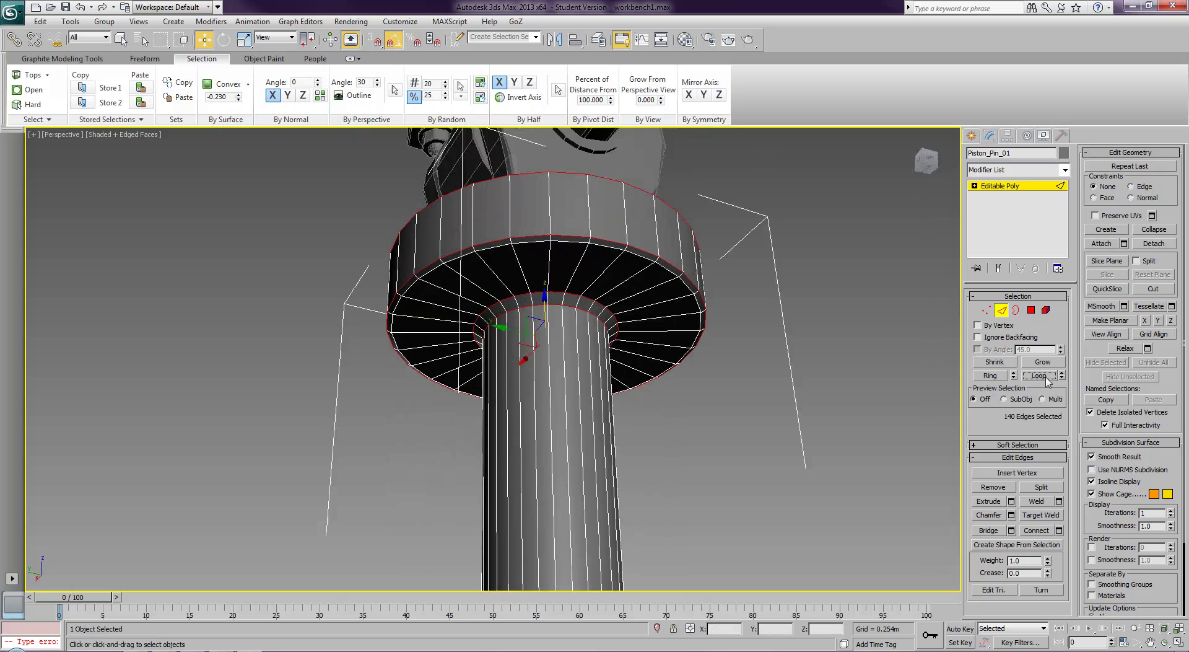
left_click(612, 247, "ctrl")
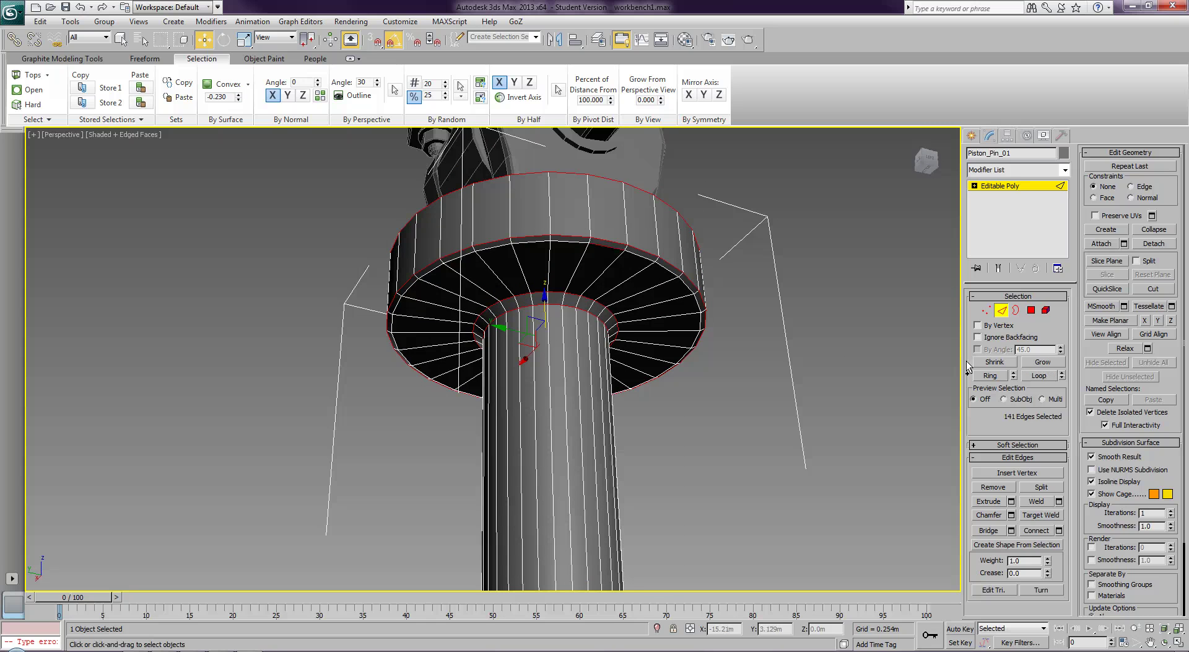
left_click(1043, 376)
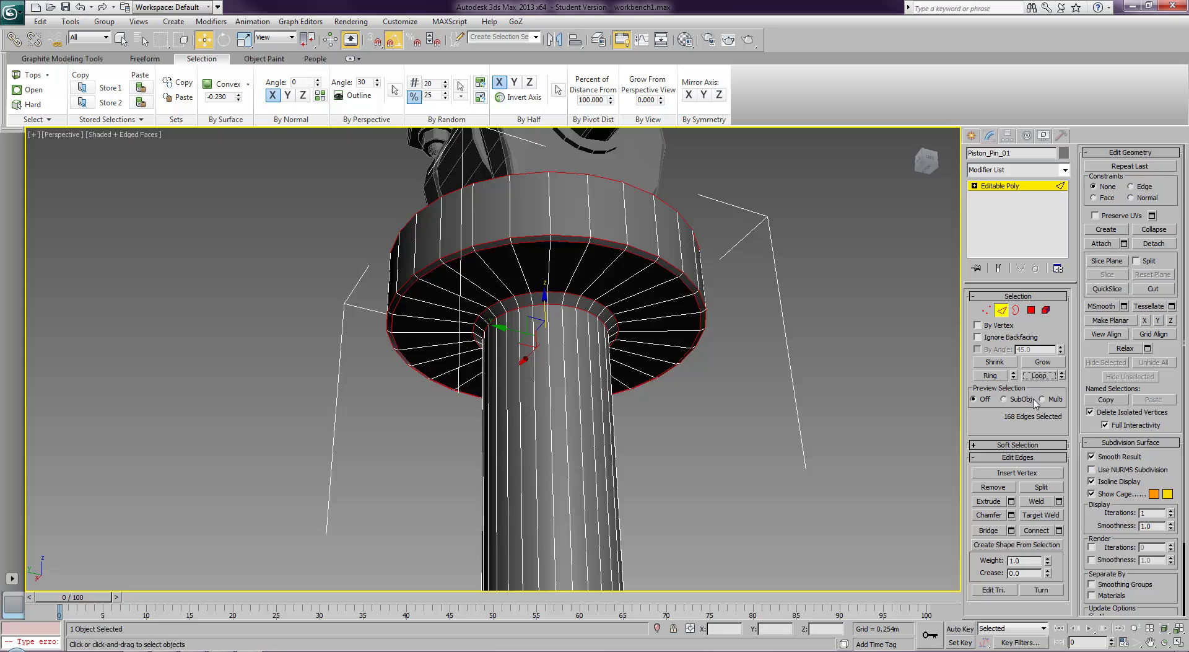
- Chamfer the selected disc edges by 0.002 m and clear the edge selection
left_click(1011, 515)
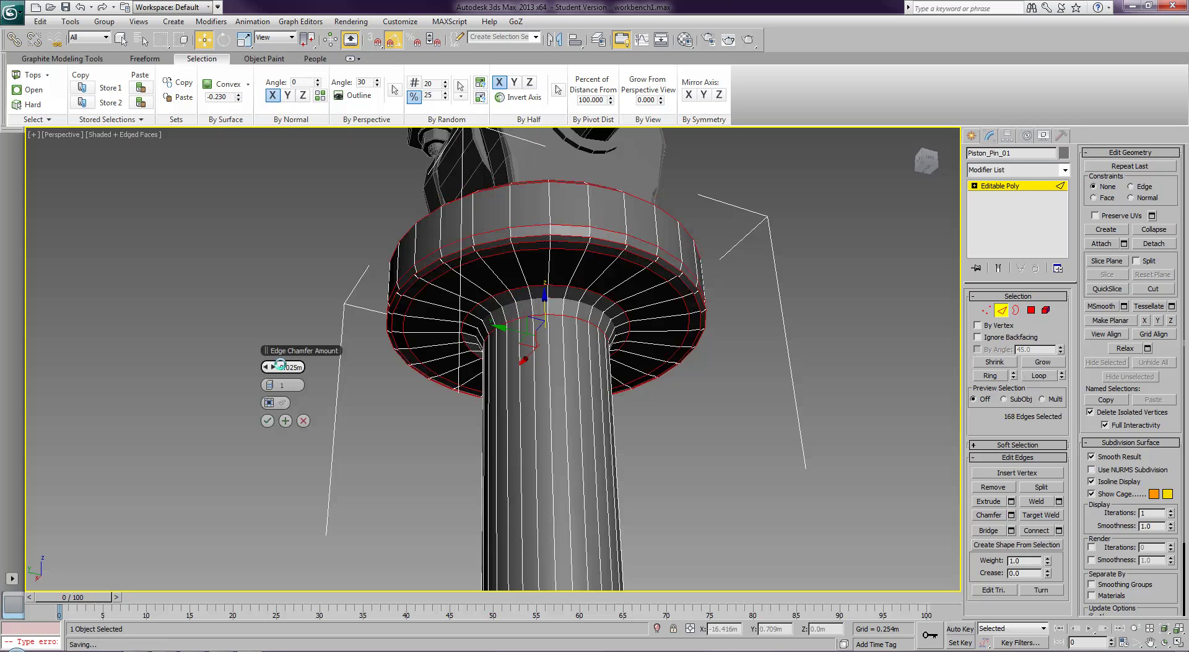
double_click(288, 368)
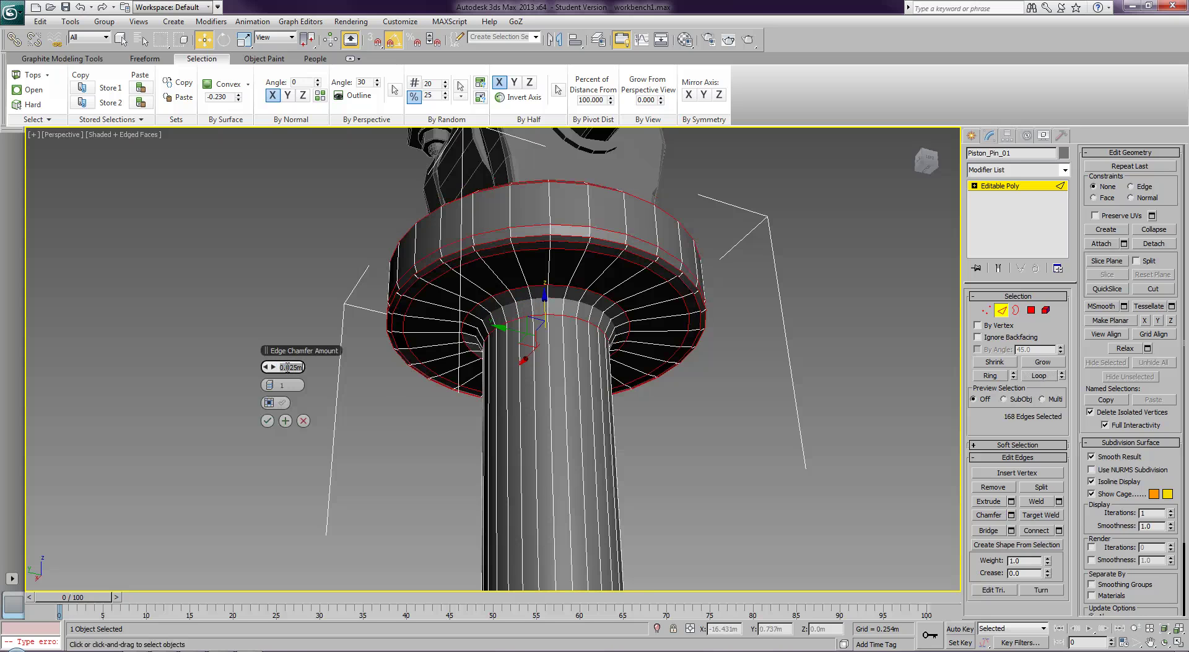
type("0.002")
key("Return")
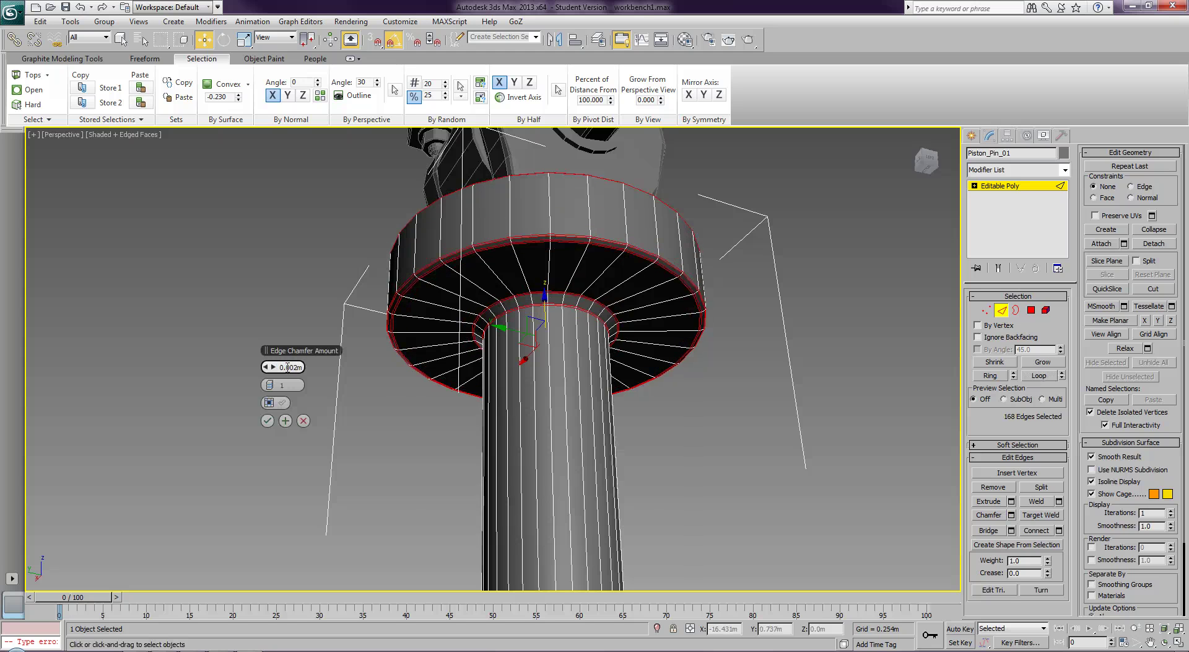
left_click(267, 420)
left_click(277, 444)
- Leave edge editing on the piston rod and select the large base cylinder below it
scroll(276, 444, "down", 5)
middle_click_drag(276, 444, 374, 292)
middle_click_drag(499, 391, 506, 296)
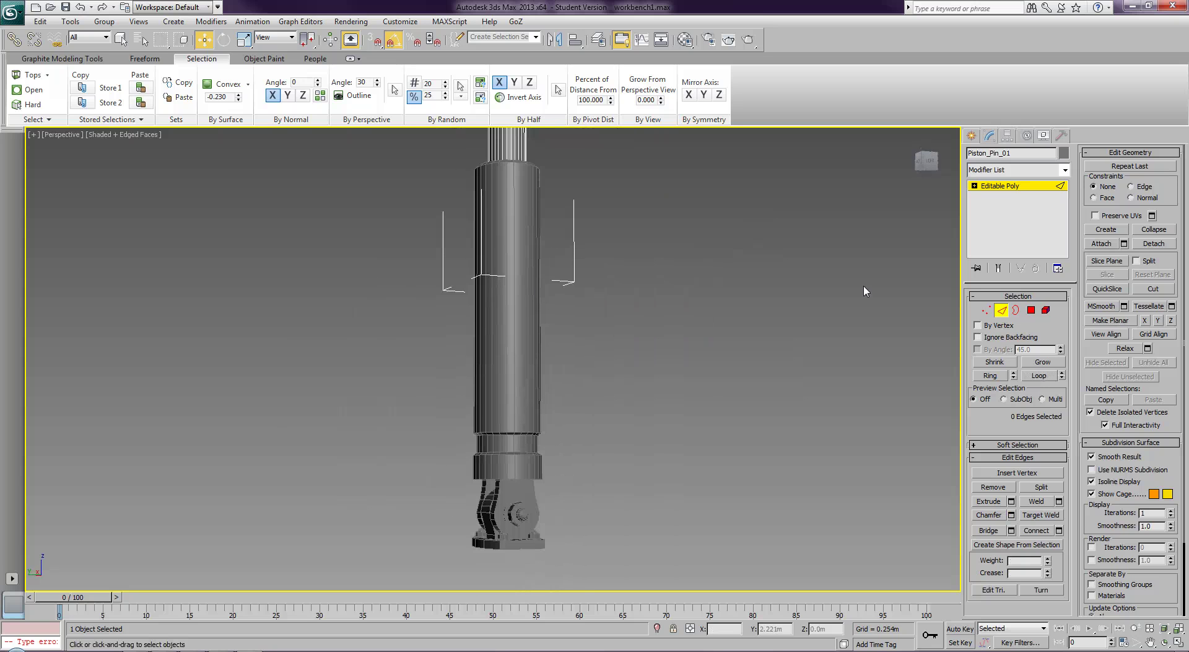
left_click(1004, 312)
left_click(623, 384)
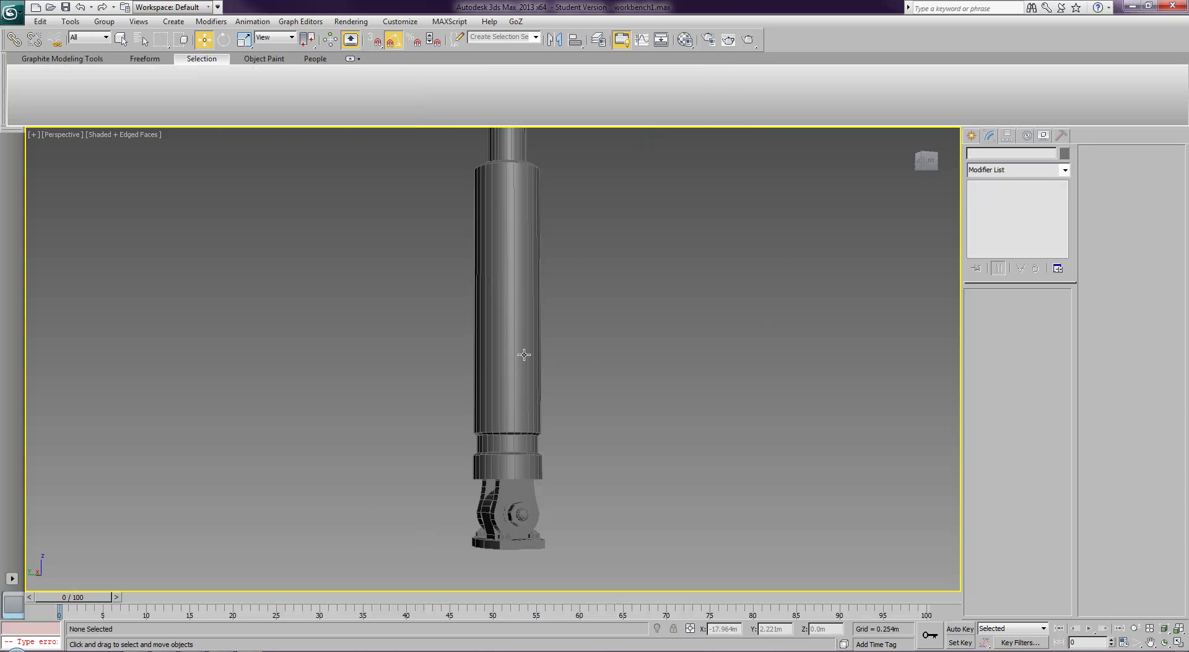
left_click(523, 350)
scroll(551, 359, "up", 8)
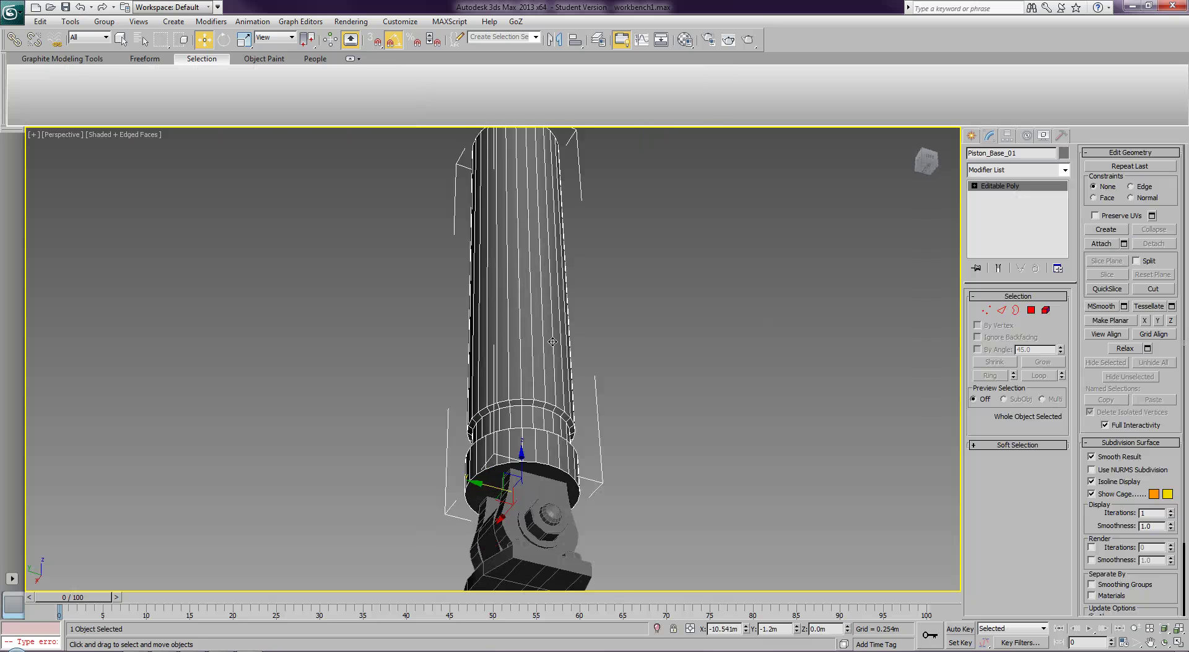
middle_click_drag(557, 385, 489, 391)
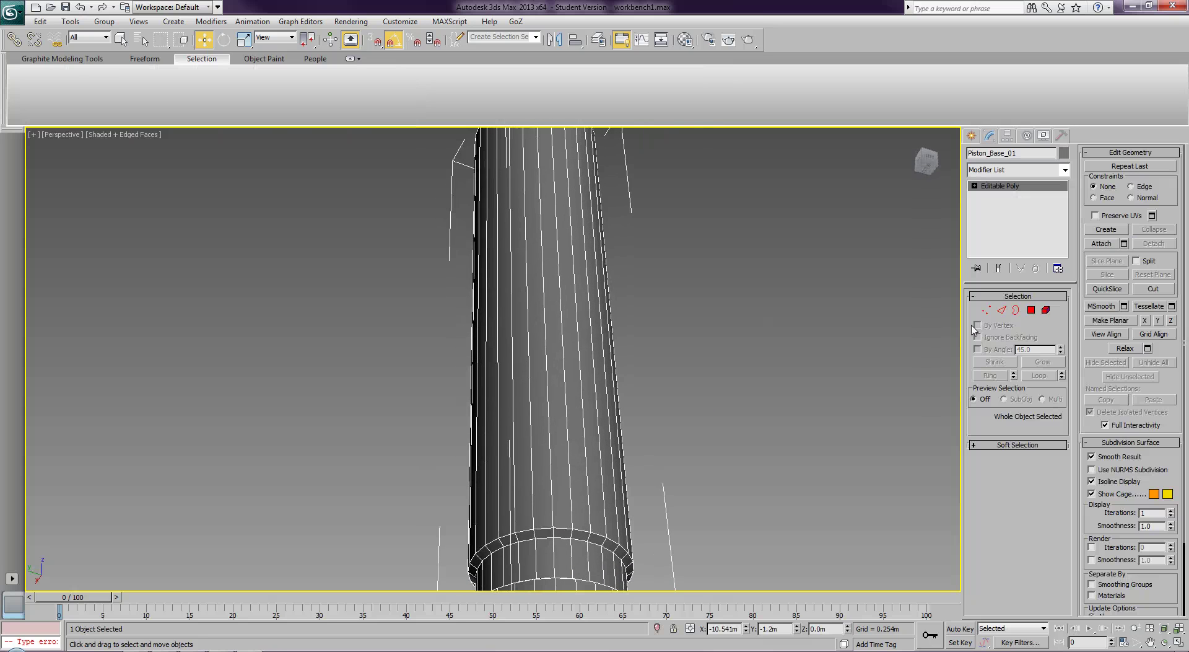
- Select the base cylinder's bottom rim edges from its end face, and add the edge loops around the groove above it
left_click(1002, 310)
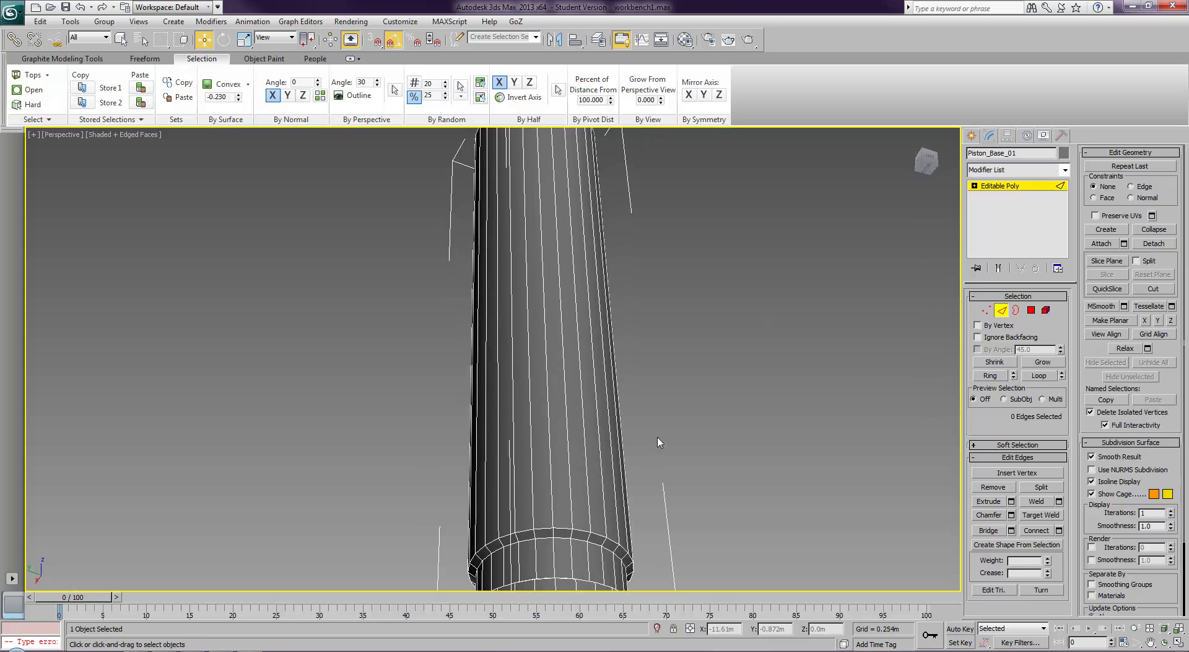
middle_click_drag(563, 467, 584, 376)
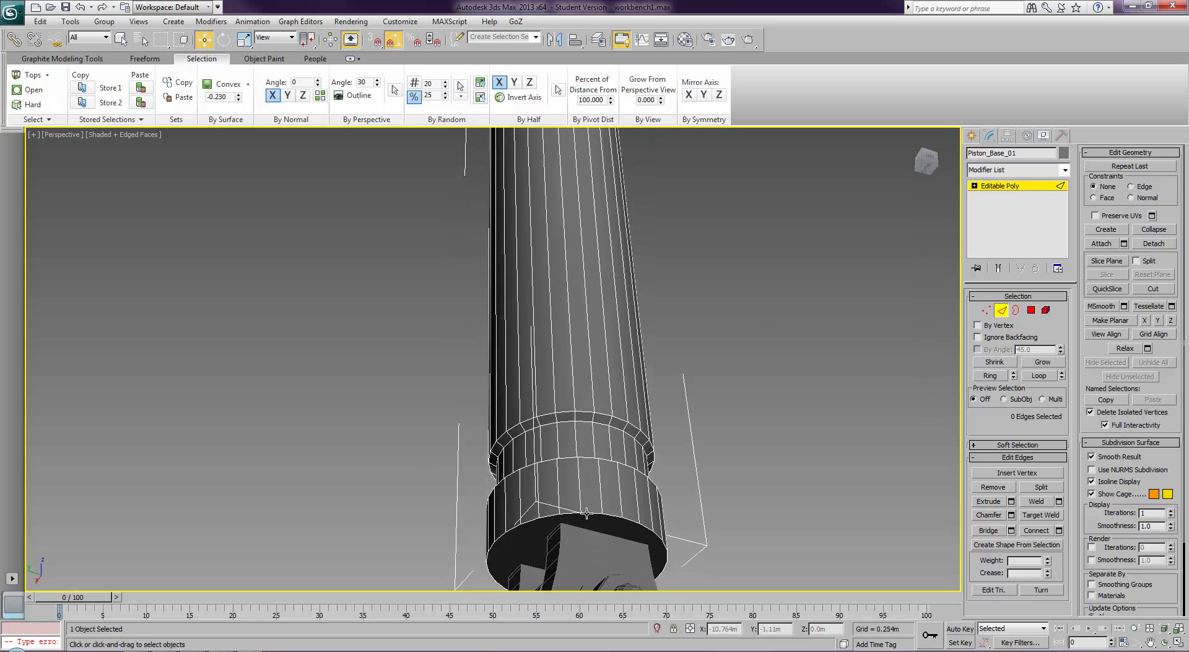
left_click(1031, 311)
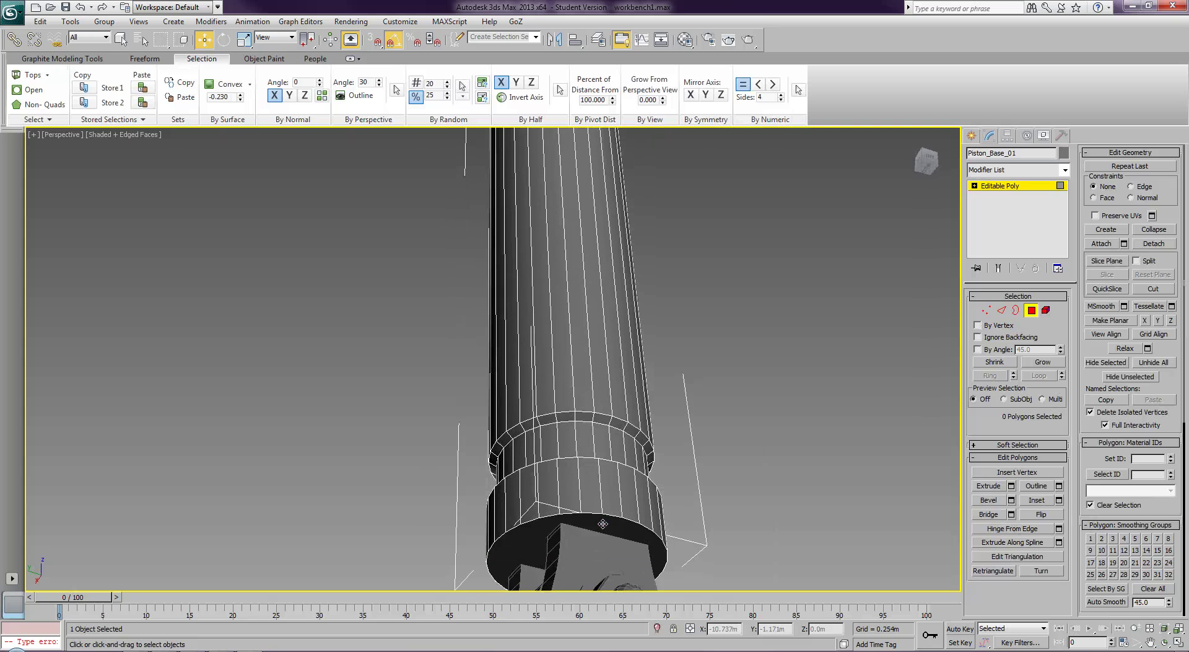
left_click(565, 519)
left_click(1004, 310)
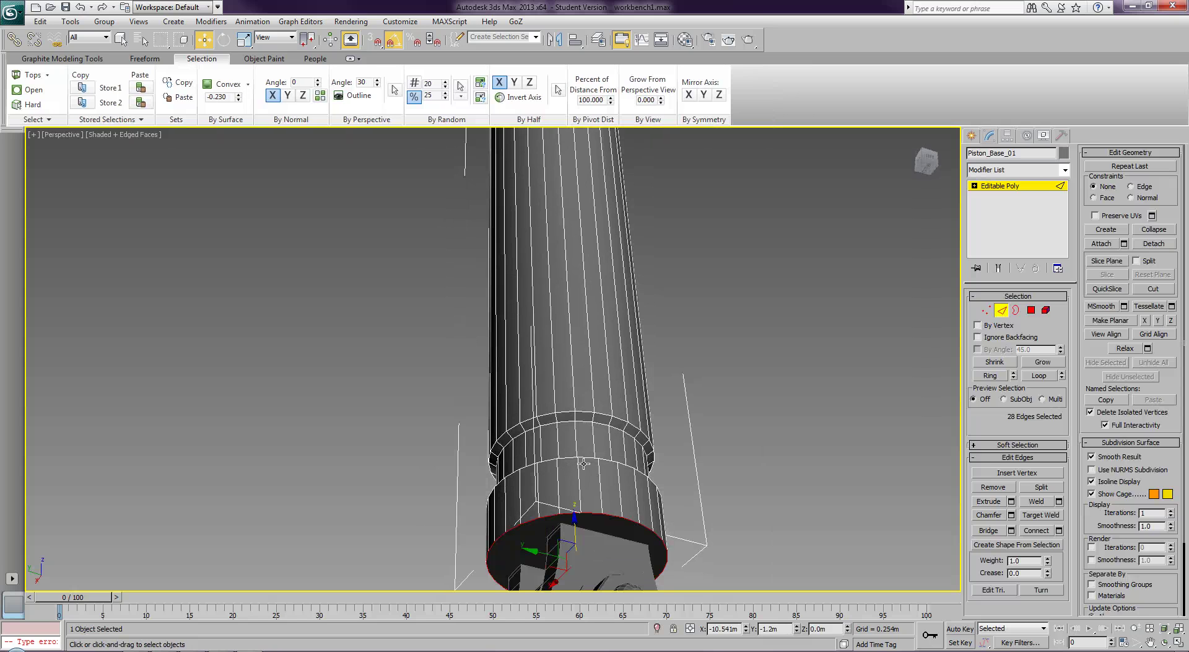
left_click_drag(586, 401, 588, 477)
left_click(1041, 376)
- Add the edge loops around the base cylinder's upper rim to the selection
middle_click_drag(748, 275, 756, 598)
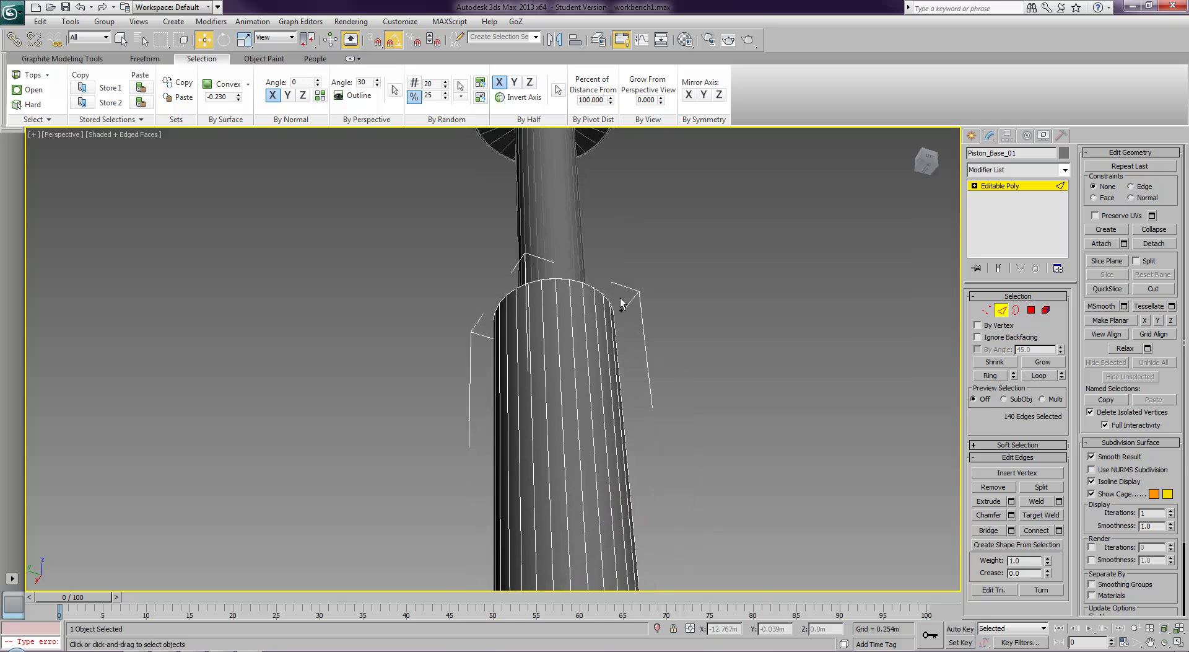
left_click(574, 282, "ctrl")
left_click(1036, 376)
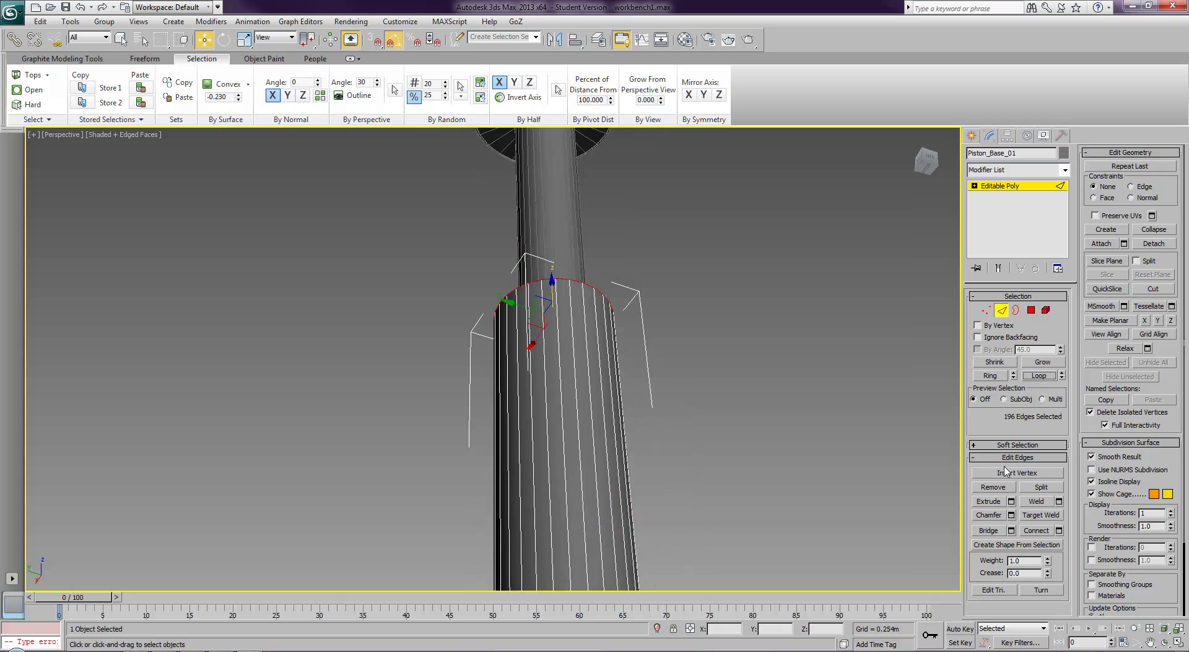
- Chamfer the selected base cylinder edges by 0.002 m and clear the edge selection
left_click(1010, 515)
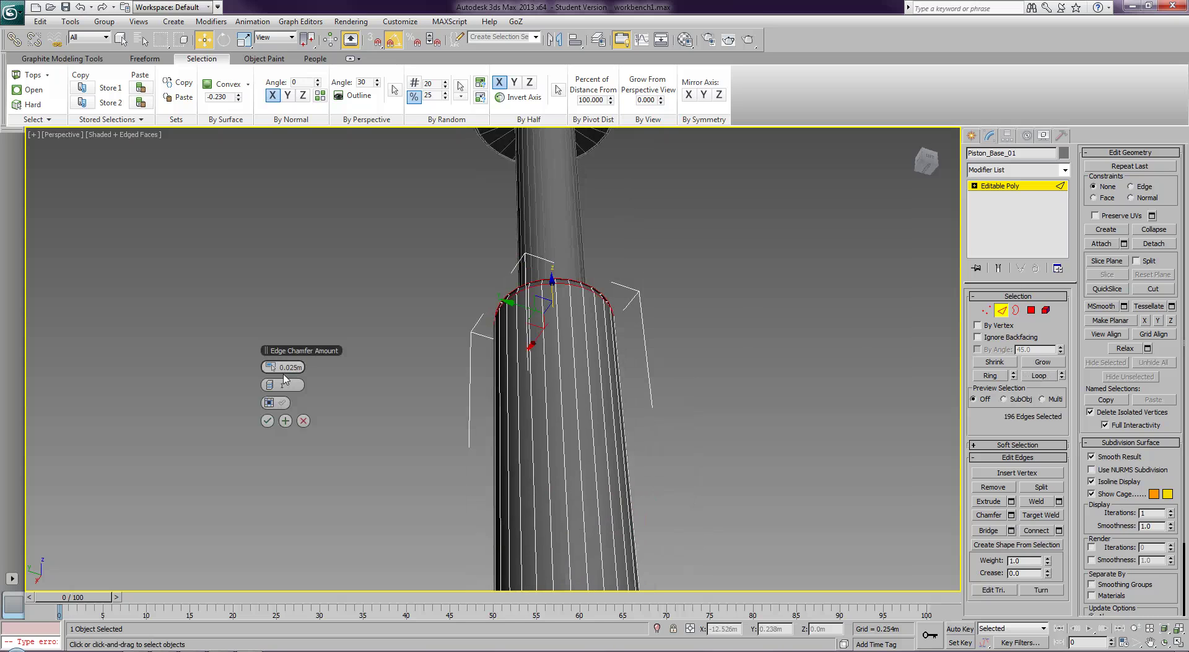
key("BackSpace")
type("002")
key("Return")
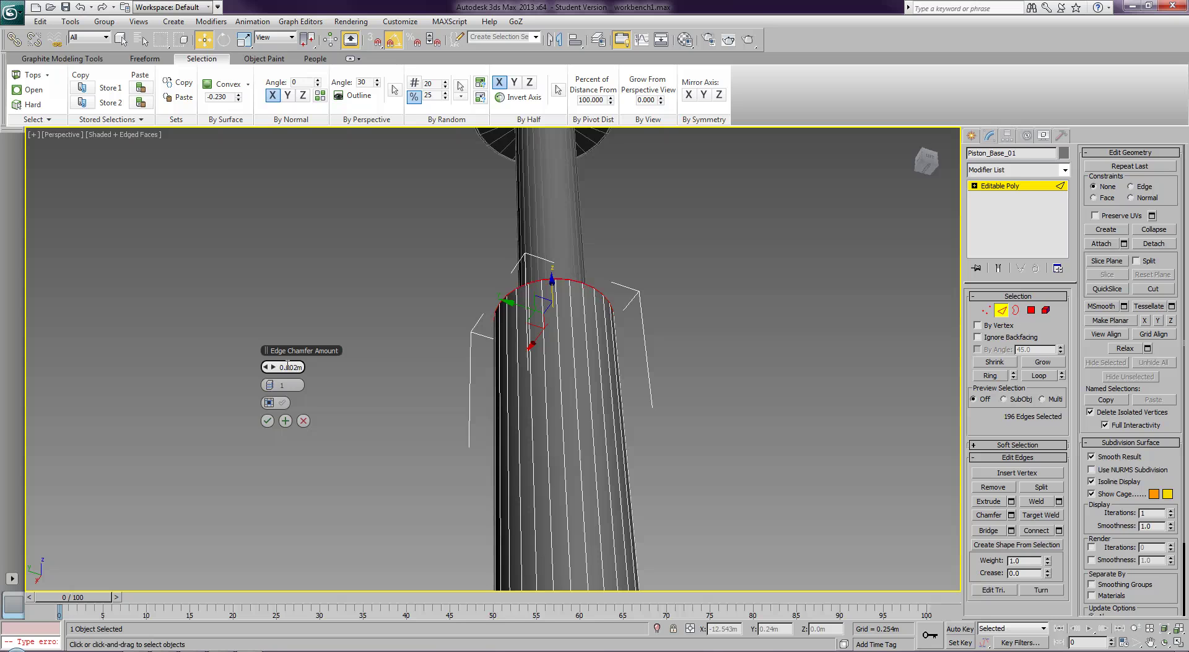
left_click(267, 421)
left_click(298, 473)
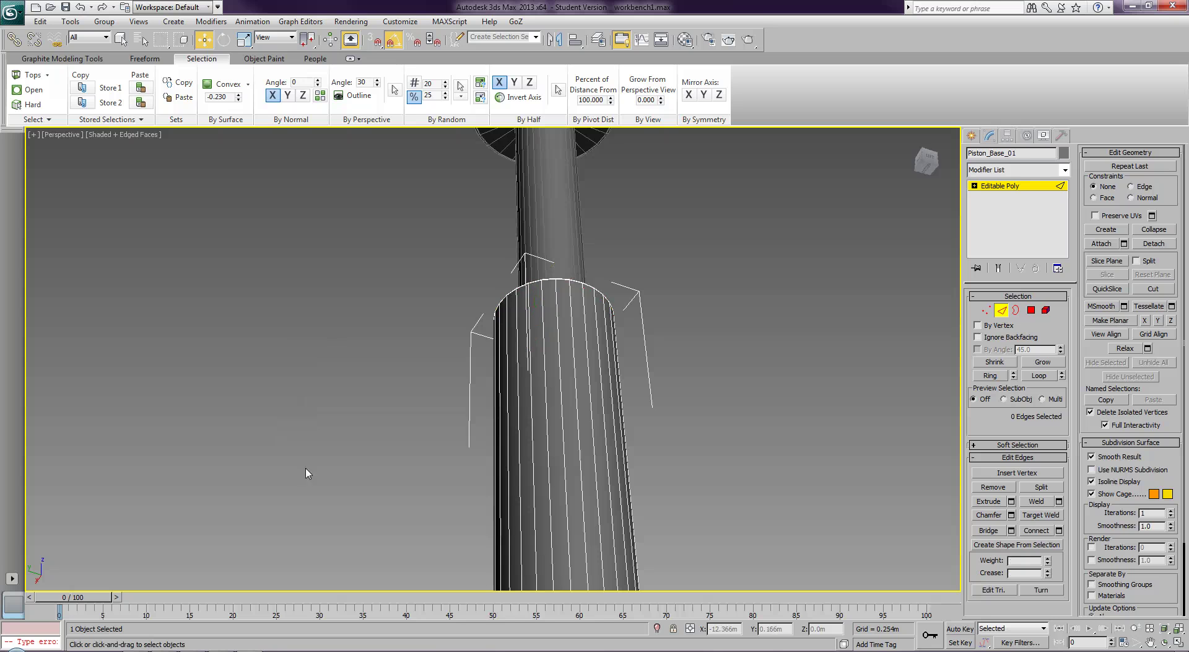
- Turn off the edged-faces display and examine the chamfered cylinder and lower mount in plain shading
scroll(324, 418, "down", 5)
mouse_move(328, 406)
middle_mouse_down("alt")
mouse_move(341, 490)
mouse_move(393, 366)
middle_mouse_up("alt")
key("F4")
middle_click_drag(467, 440, 469, 355, "alt")
scroll(470, 355, "up", 10)
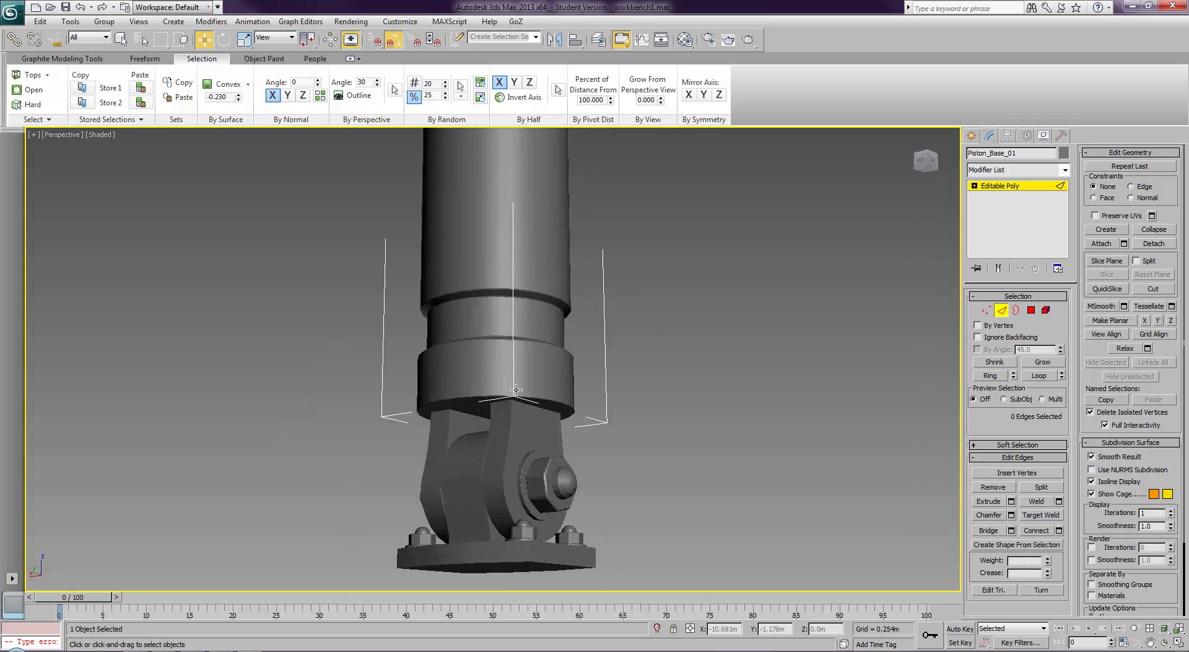
middle_click_drag(533, 390, 594, 239)
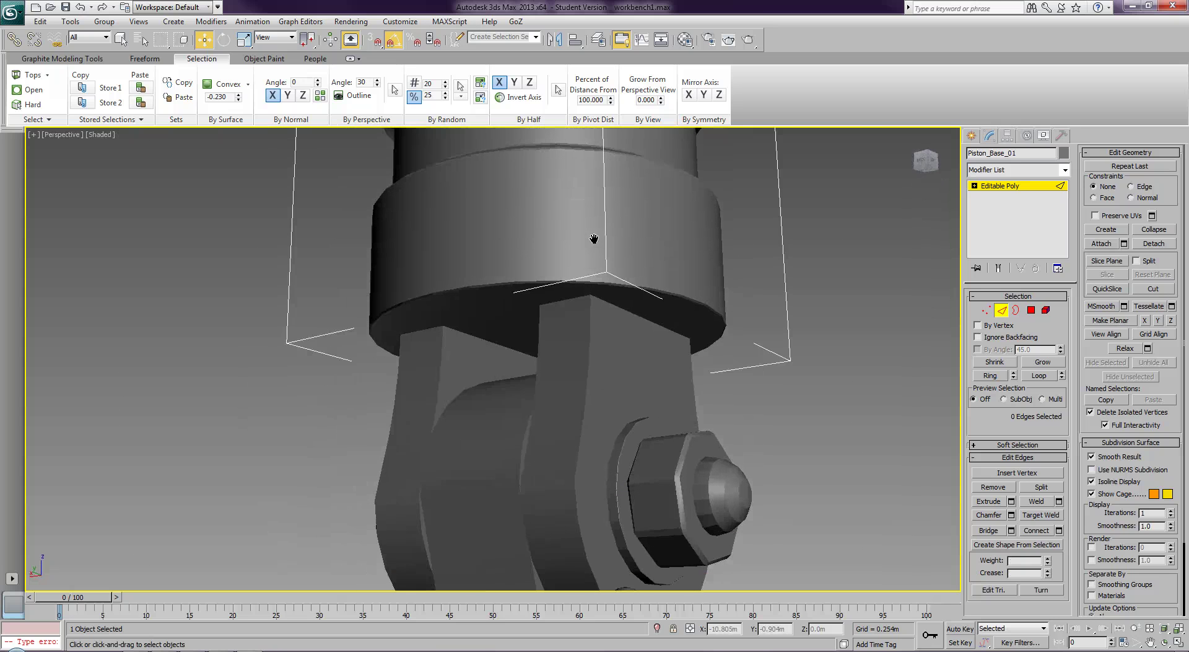
- Leave edge editing on the cylinder, select the lower mount below it and show edged faces again
left_click(1008, 312)
left_click(545, 418)
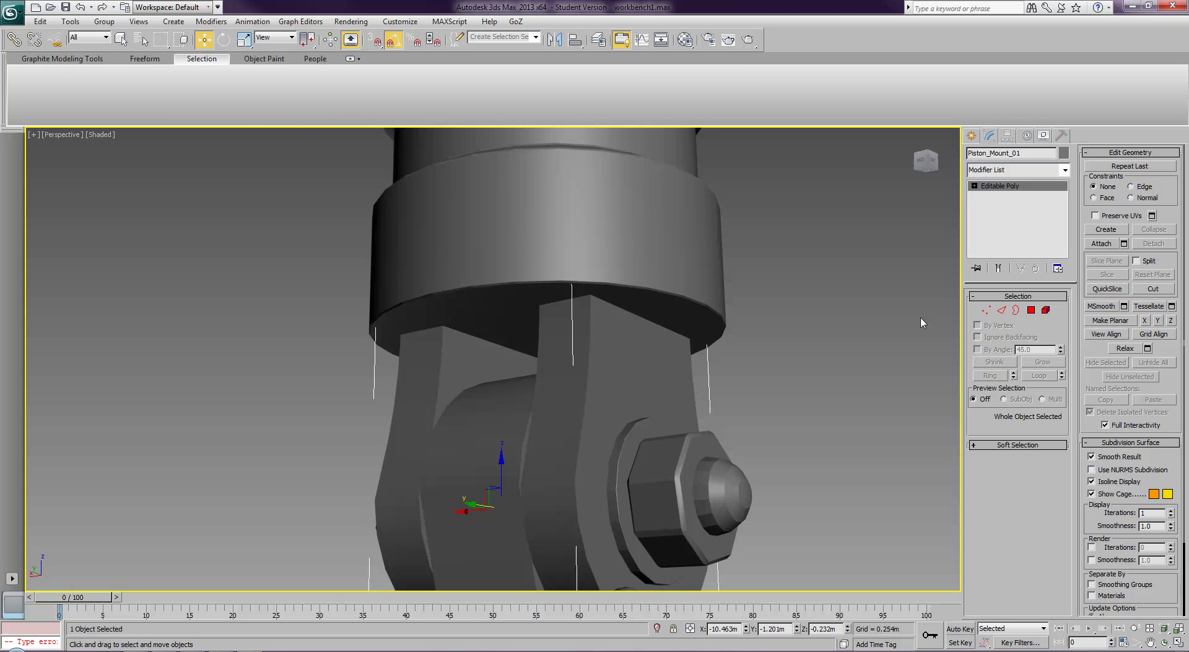
key("F4")
middle_click_drag(775, 374, 793, 335)
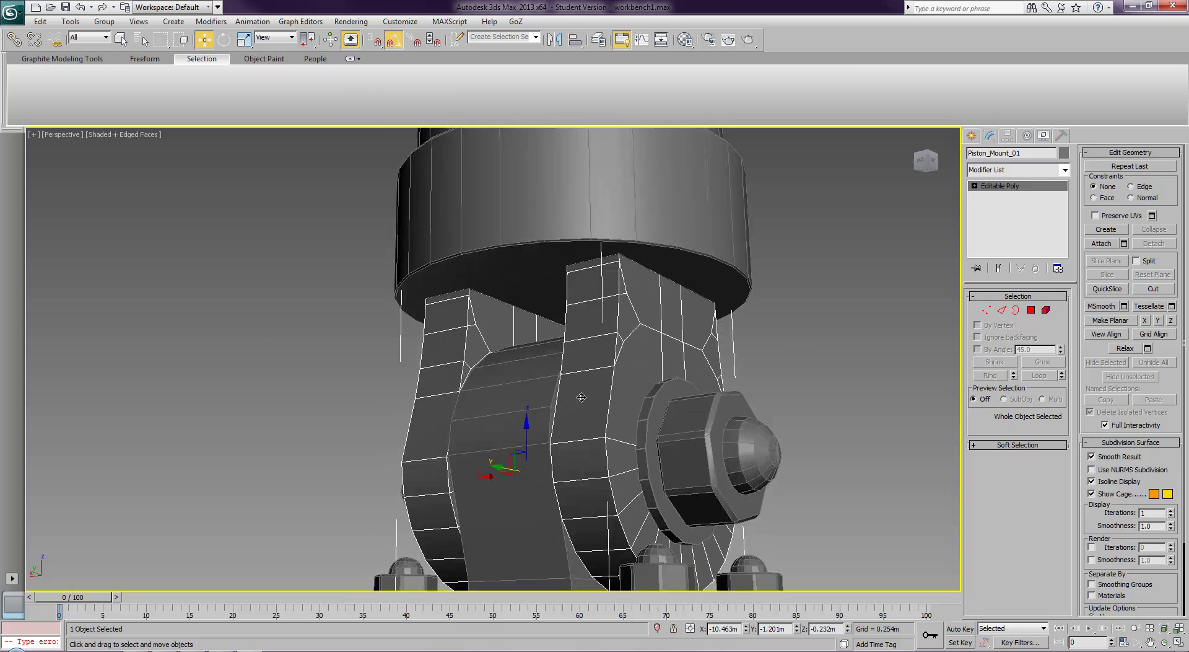
- Select the edge loops outlining both sides of each of the lower mount's two arms
left_click(1001, 310)
left_click(467, 337)
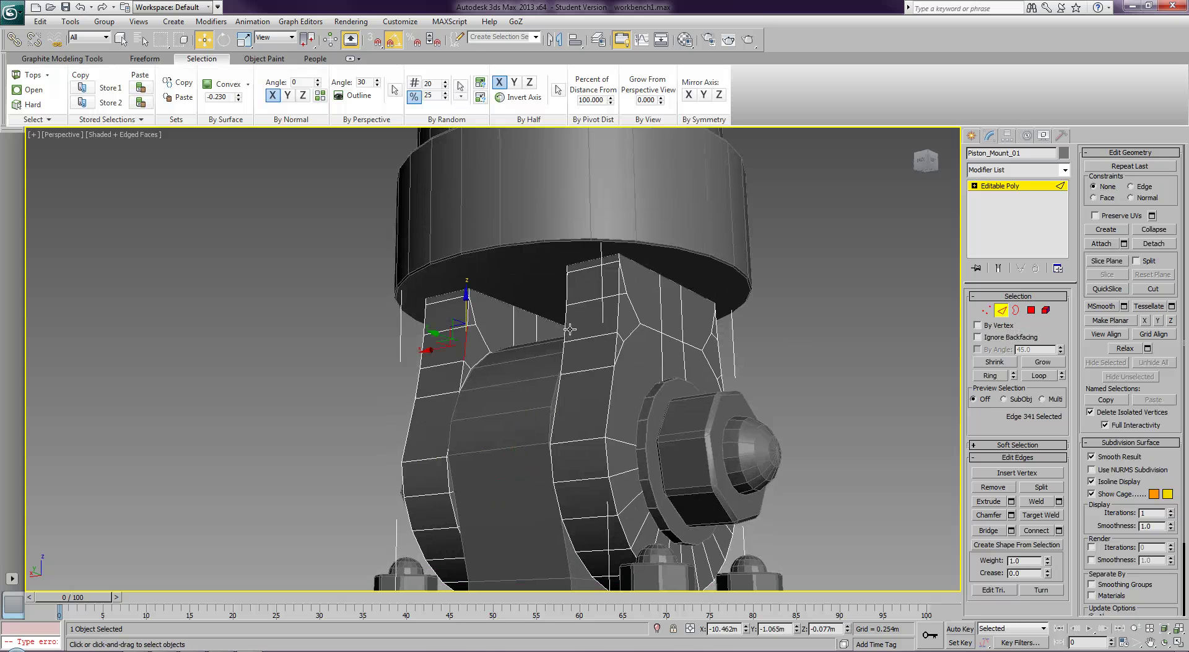
left_click(566, 328, "ctrl")
left_click(617, 319, "ctrl")
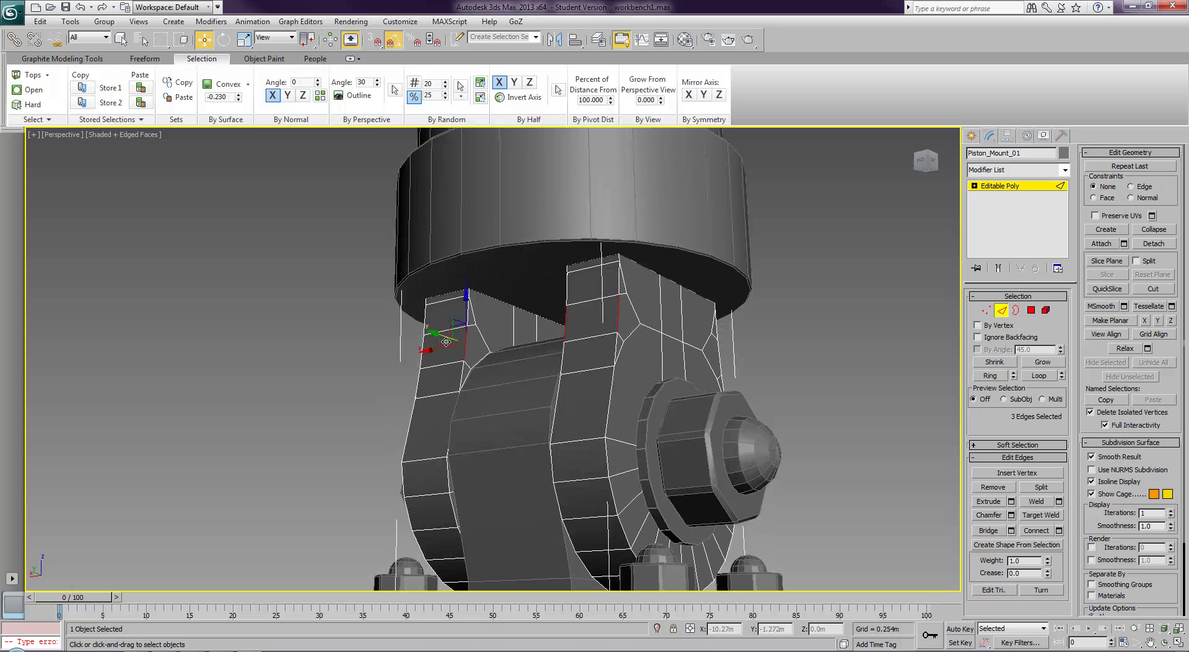
left_click(422, 351, "ctrl")
left_click(1040, 376)
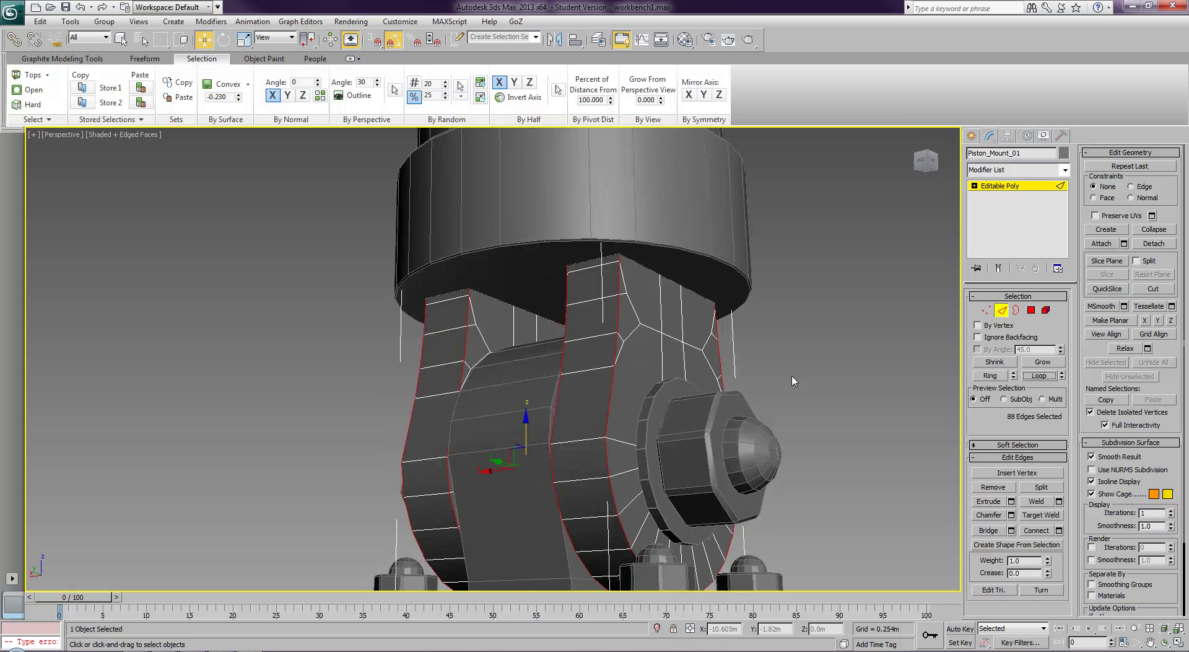
- Chamfer the lower mount's outline edges by 0.01 m and keep the chamfer settings open for another pass
middle_click_drag(783, 372, 814, 359)
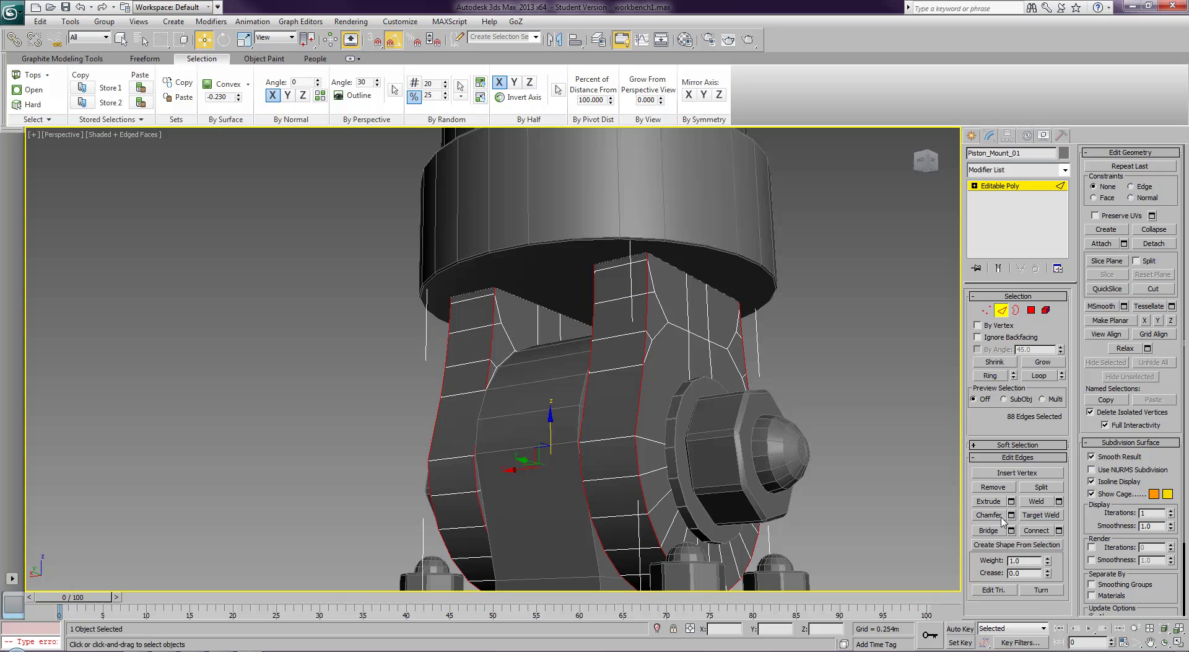
left_click(1012, 514)
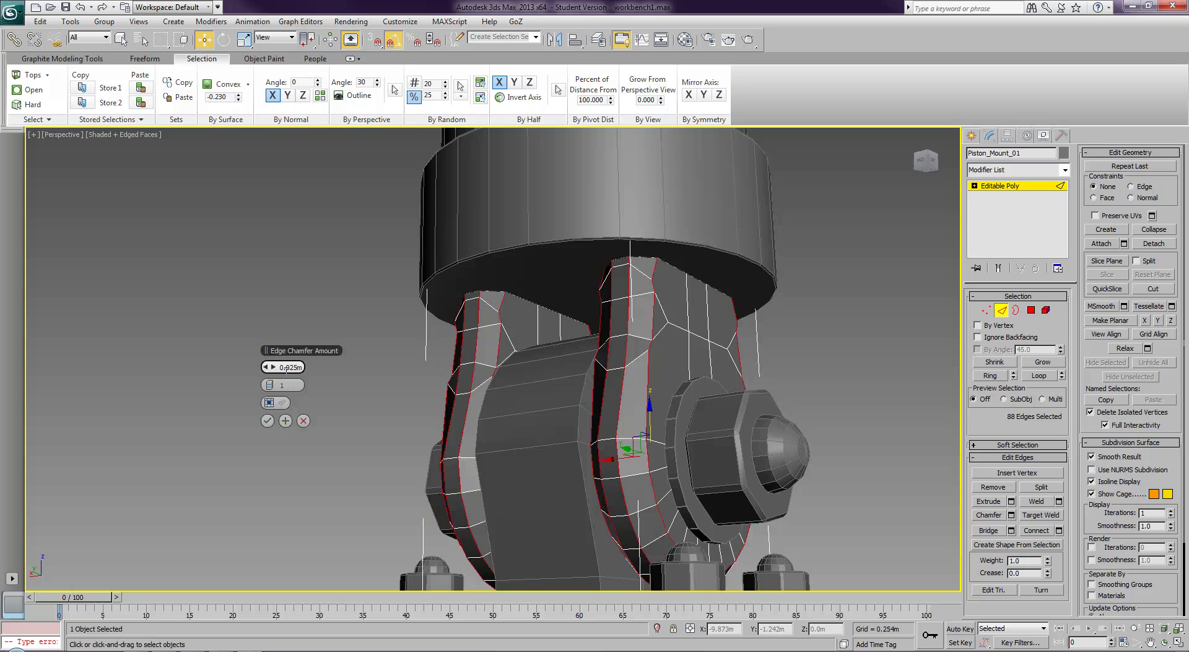
type("0.002")
key("Return")
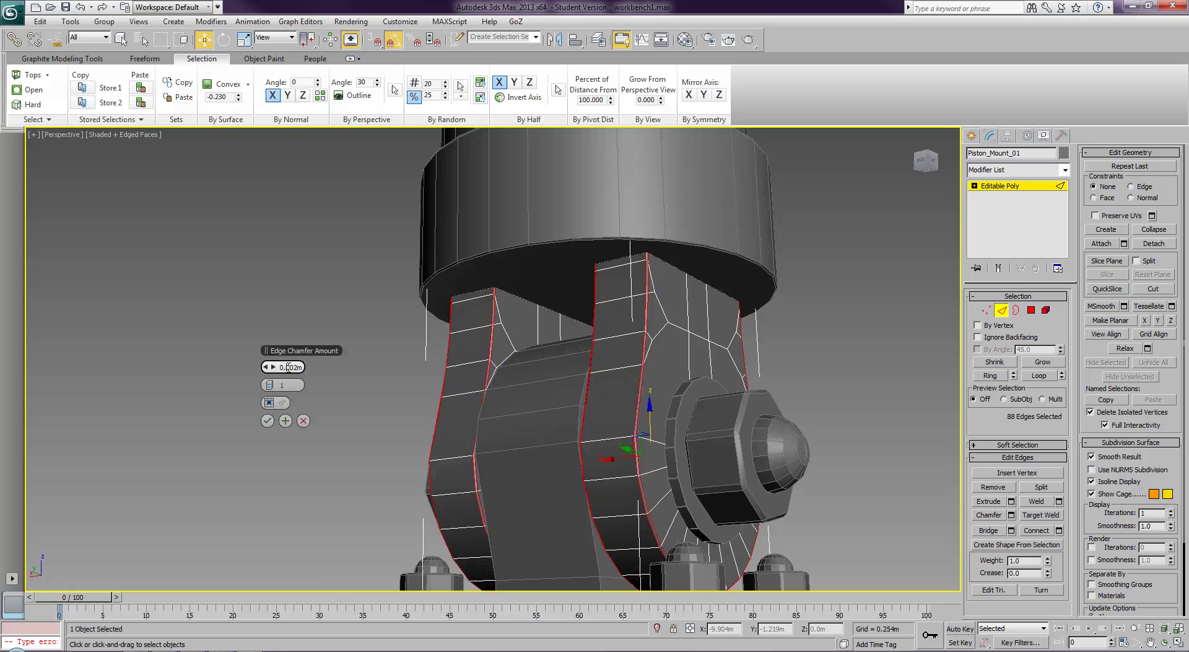
type("0.01")
key("Return")
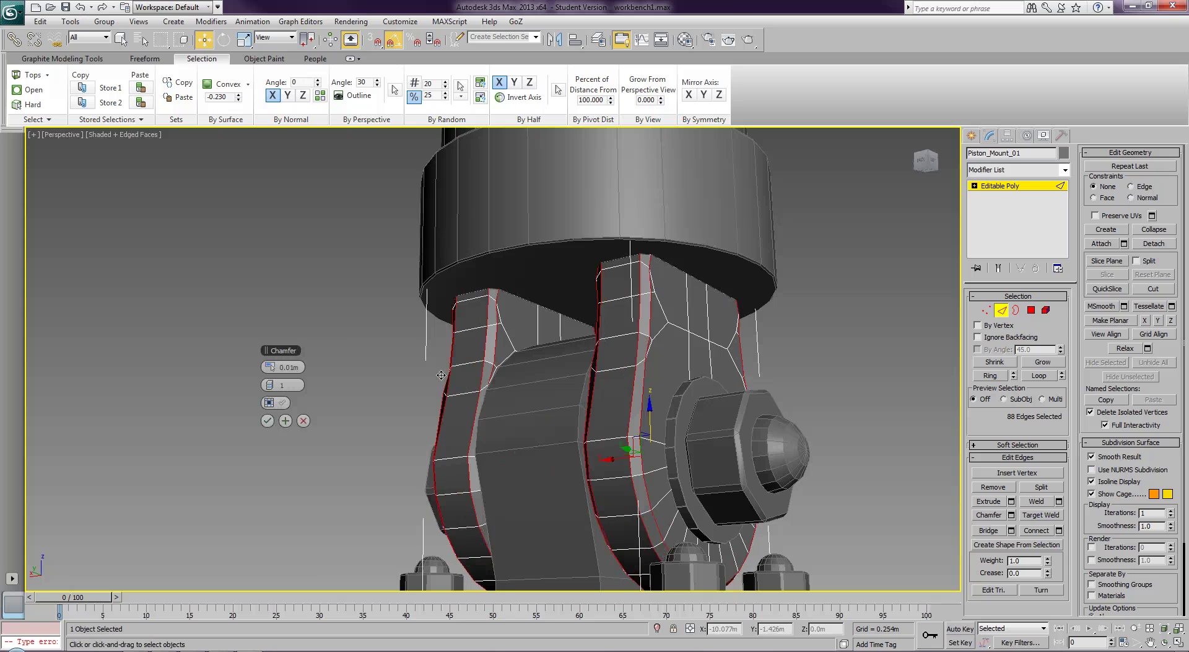
left_click(285, 421)
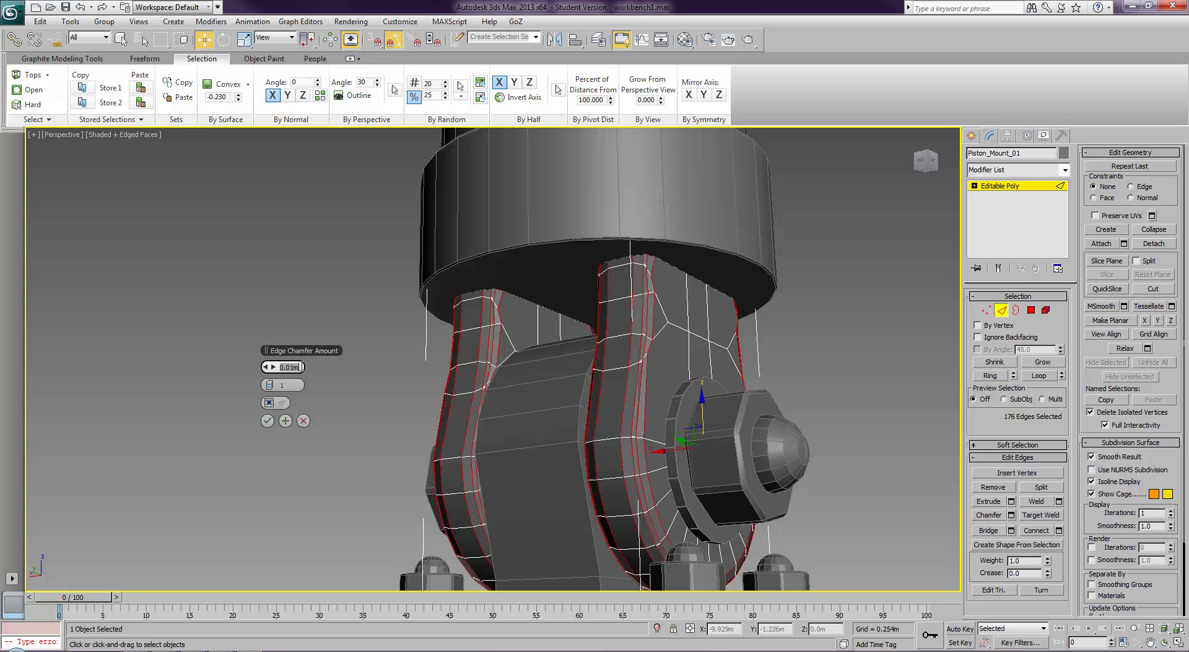
- Chamfer the lower mount's outline edges a second time by 0.005 m
type("0.00")
key("Tab")
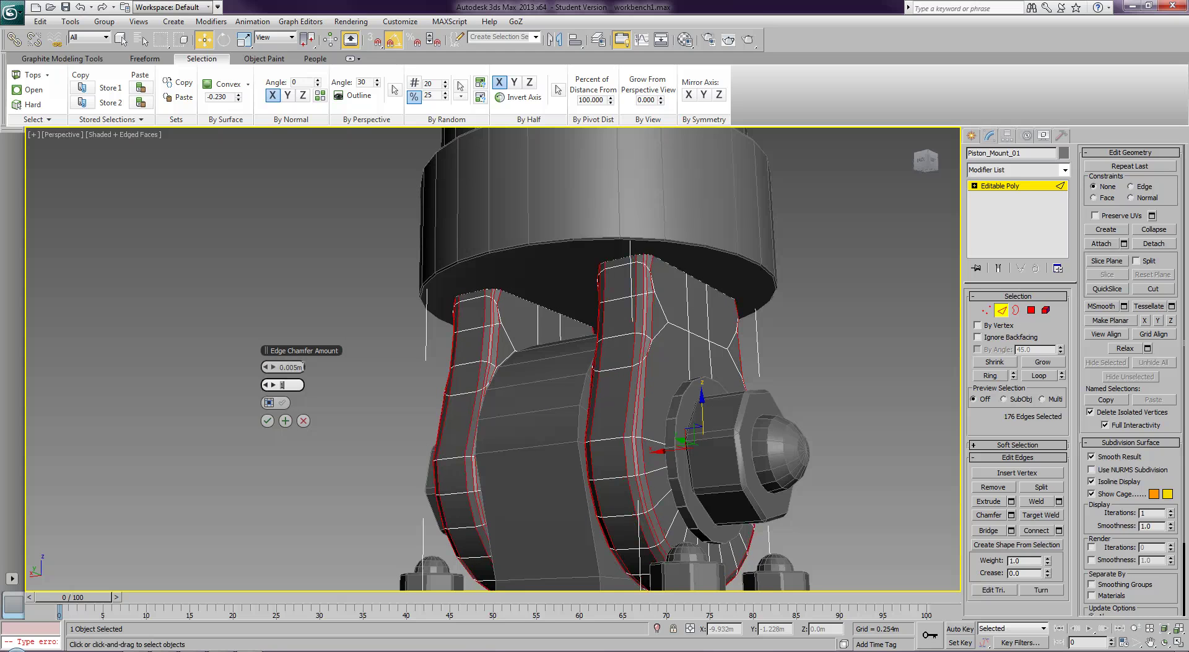
left_click(267, 421)
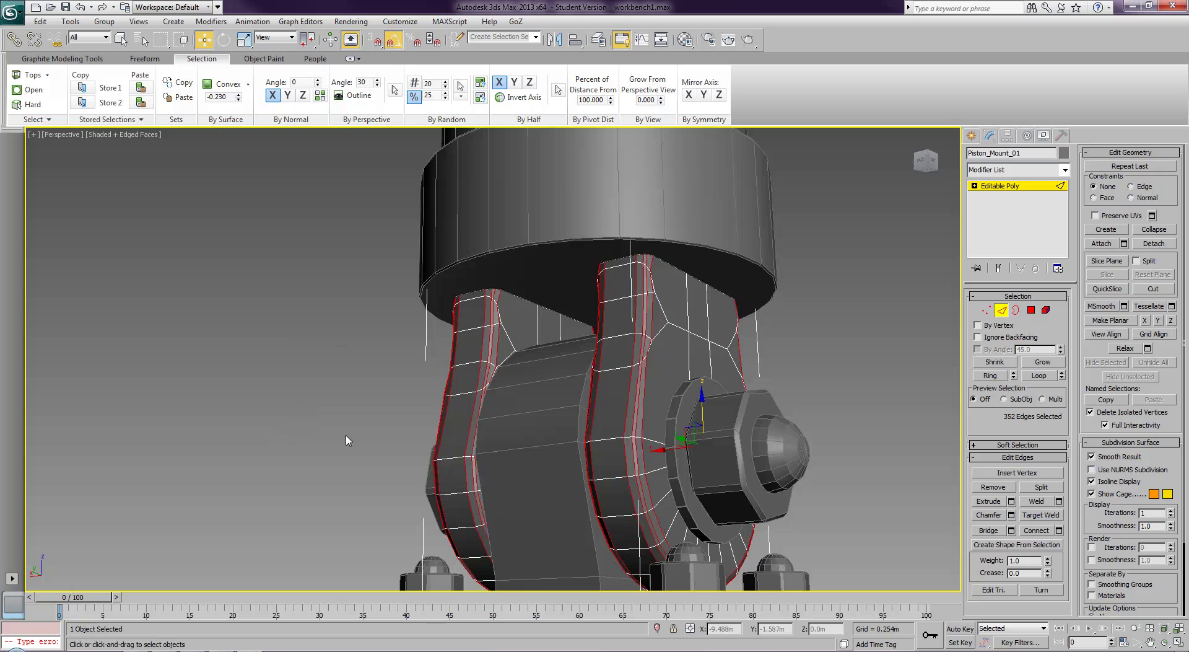
- Switch edge editing to the lower plate and select the edge loops along both sides of its upright lug
left_click(1006, 313)
left_click(556, 460)
left_click(1002, 310)
middle_click_drag(762, 386, 774, 259)
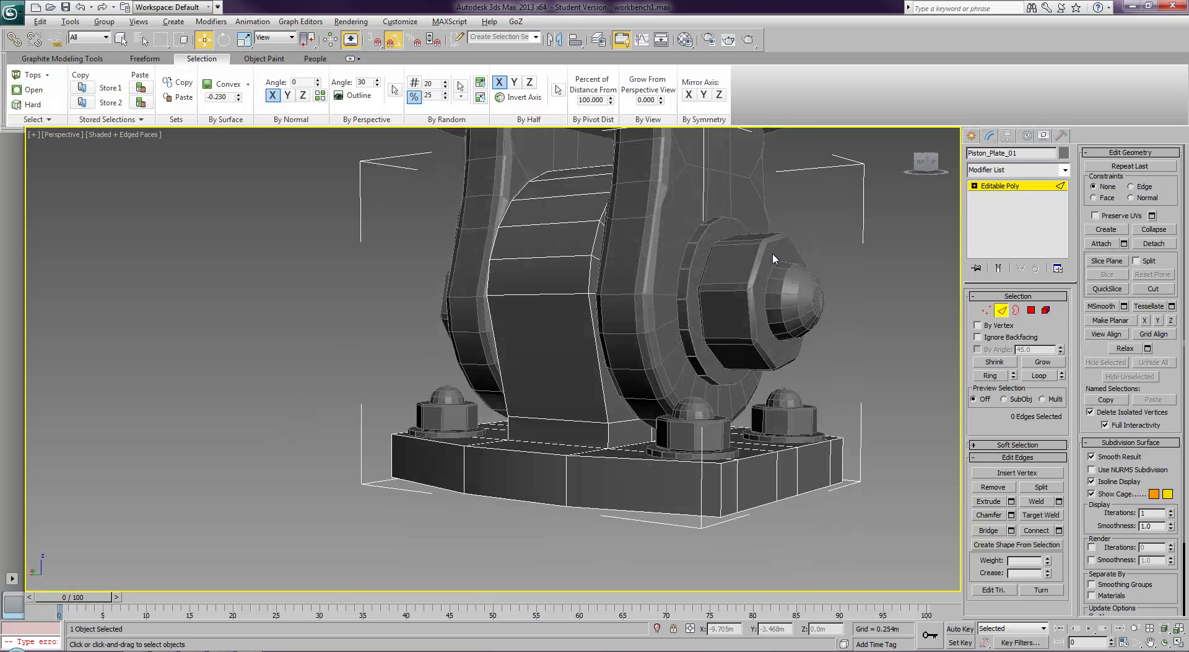
left_click(604, 397)
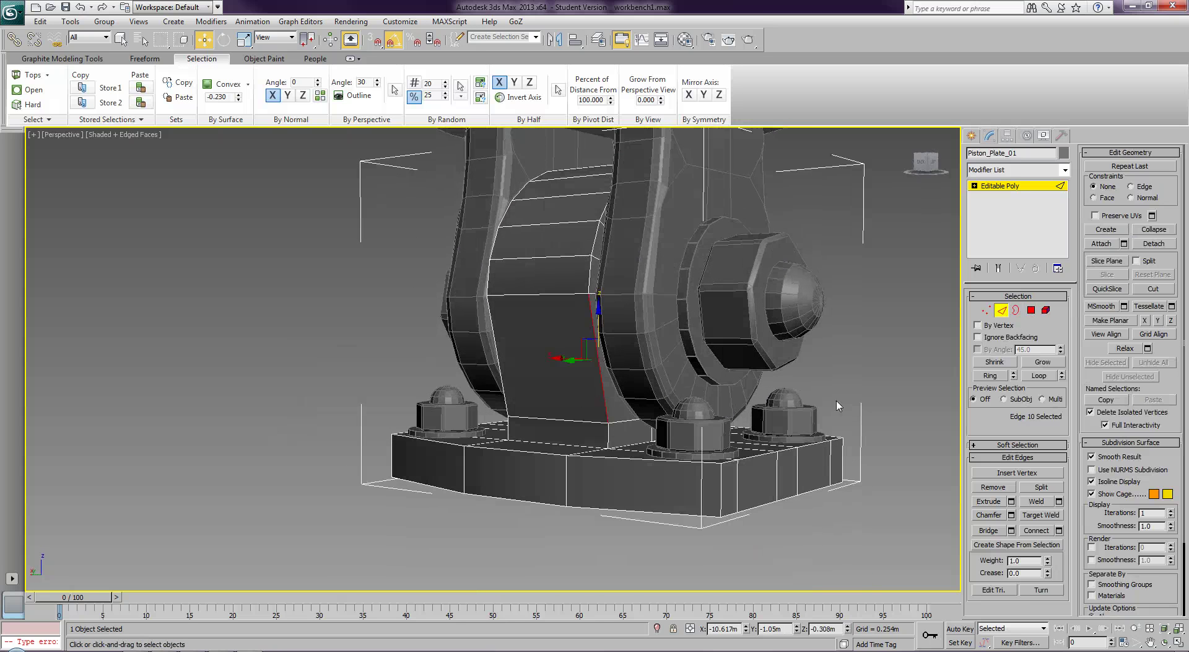
left_click(503, 395, "ctrl")
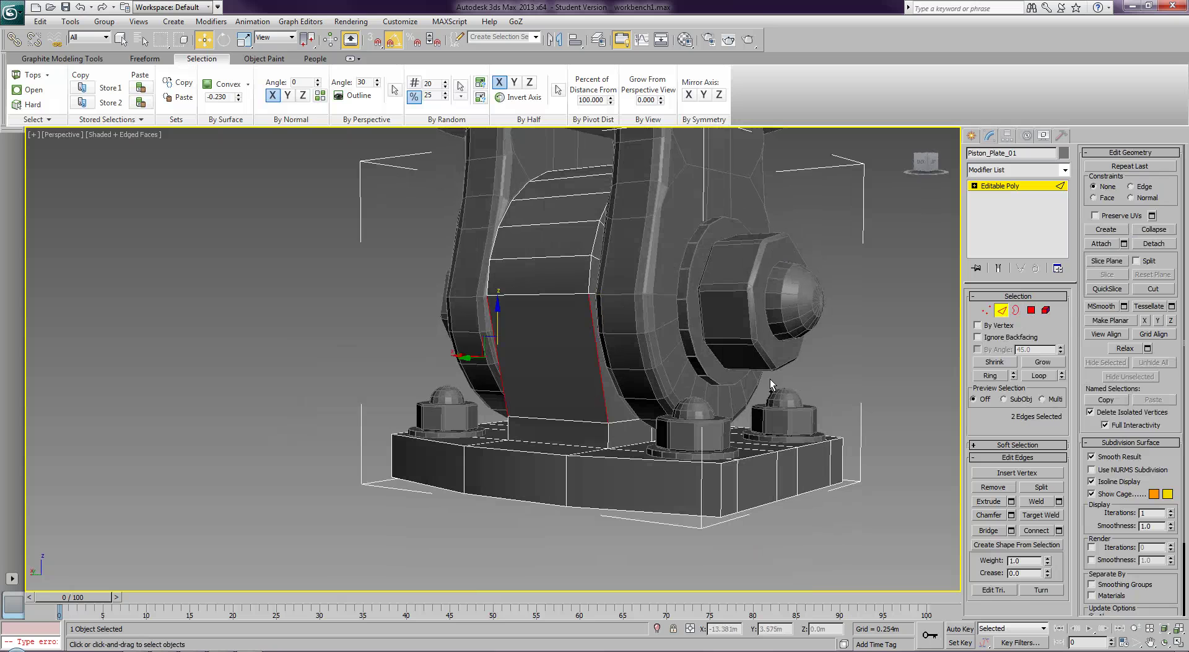
left_click(1041, 375)
middle_click_drag(731, 427, 806, 418, "alt")
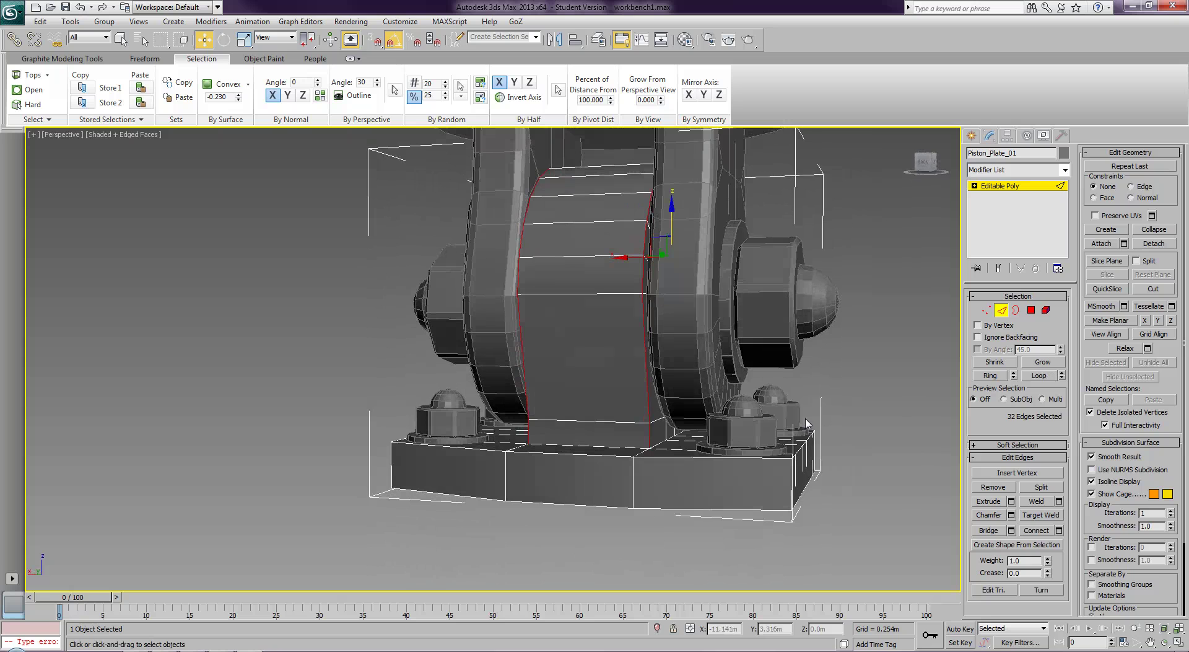
- Add the edges around the foot of the upright lug, where it meets the base, to the selection
left_click(618, 446, "ctrl")
left_click(1033, 376)
middle_click_drag(634, 446, 671, 433, "alt")
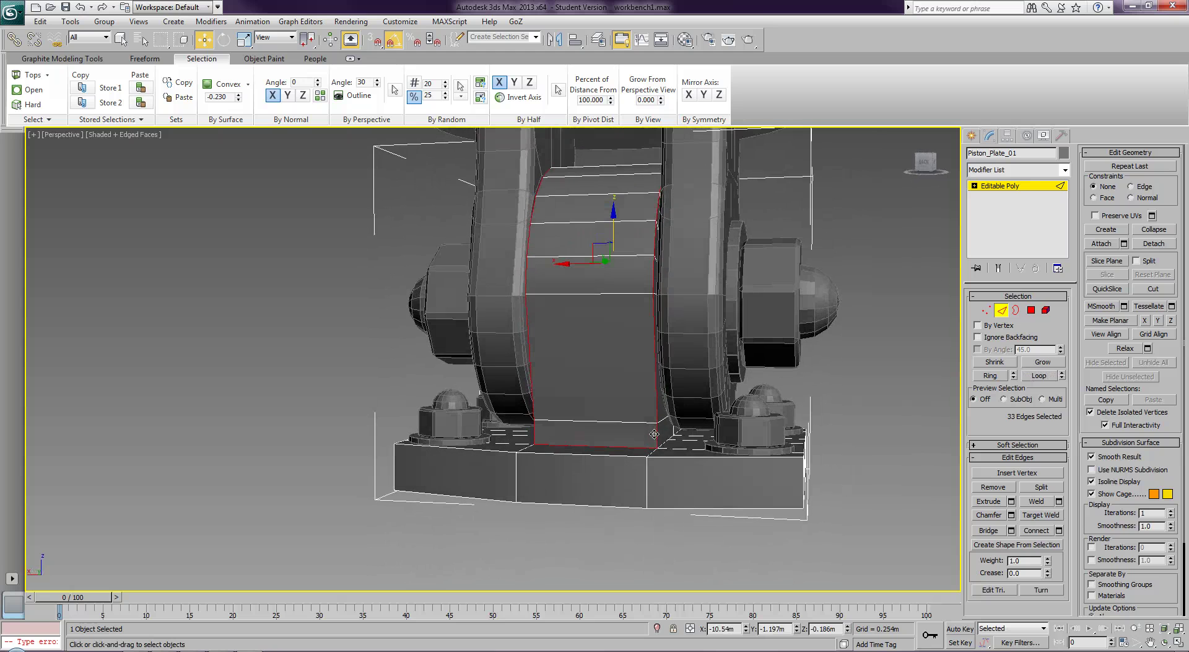
left_click(676, 435, "ctrl")
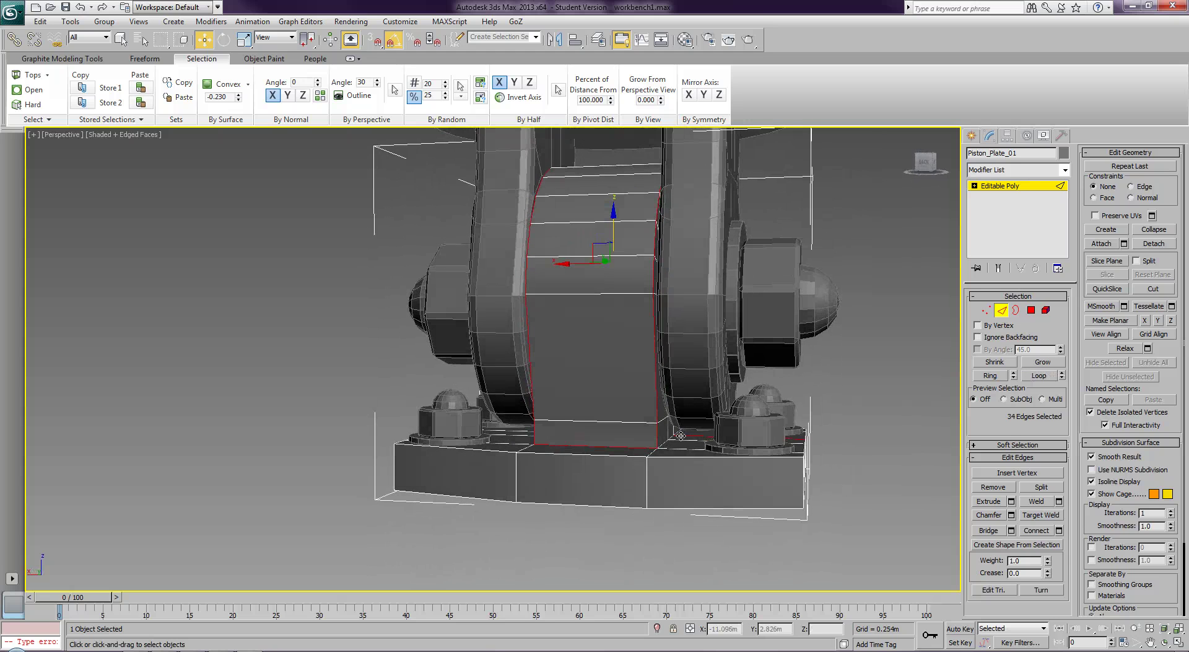
left_click(685, 436, "alt")
left_click(666, 436, "ctrl")
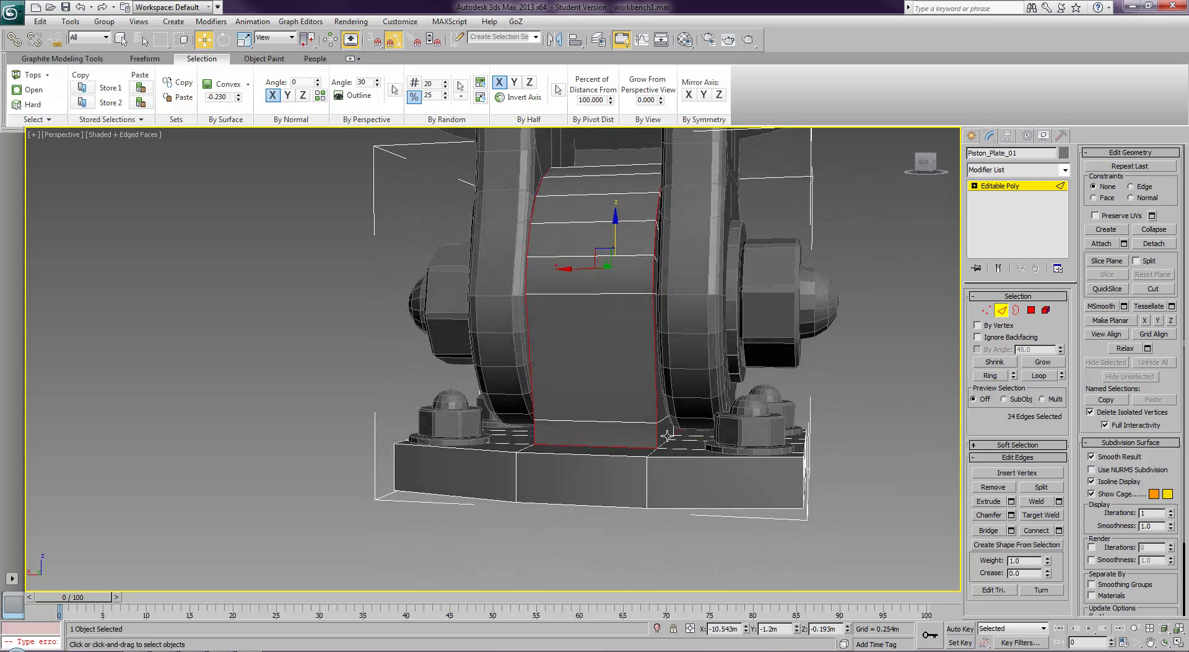
left_click(670, 436, "ctrl")
left_click(663, 444, "ctrl")
mouse_move(663, 444)
middle_mouse_down("alt")
mouse_move(655, 463)
mouse_move(630, 436)
mouse_move(596, 433)
mouse_move(673, 445)
middle_mouse_up("alt")
left_click(640, 453, "ctrl")
left_click(688, 436, "ctrl")
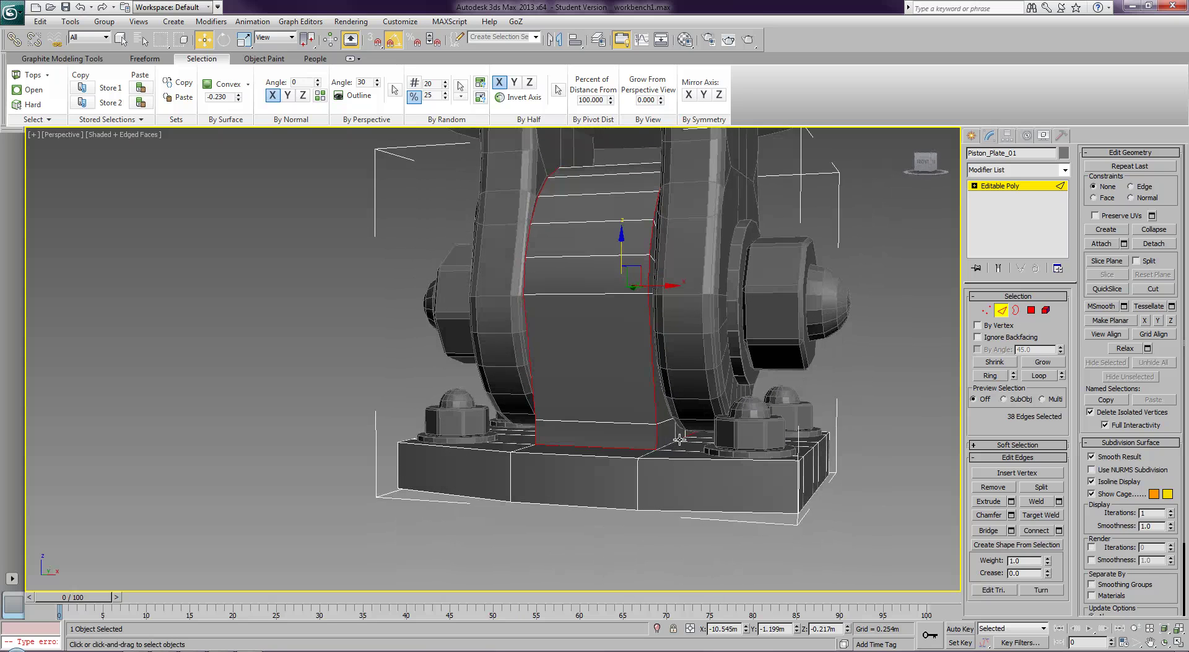
left_click(669, 444, "ctrl")
left_click(667, 444, "ctrl")
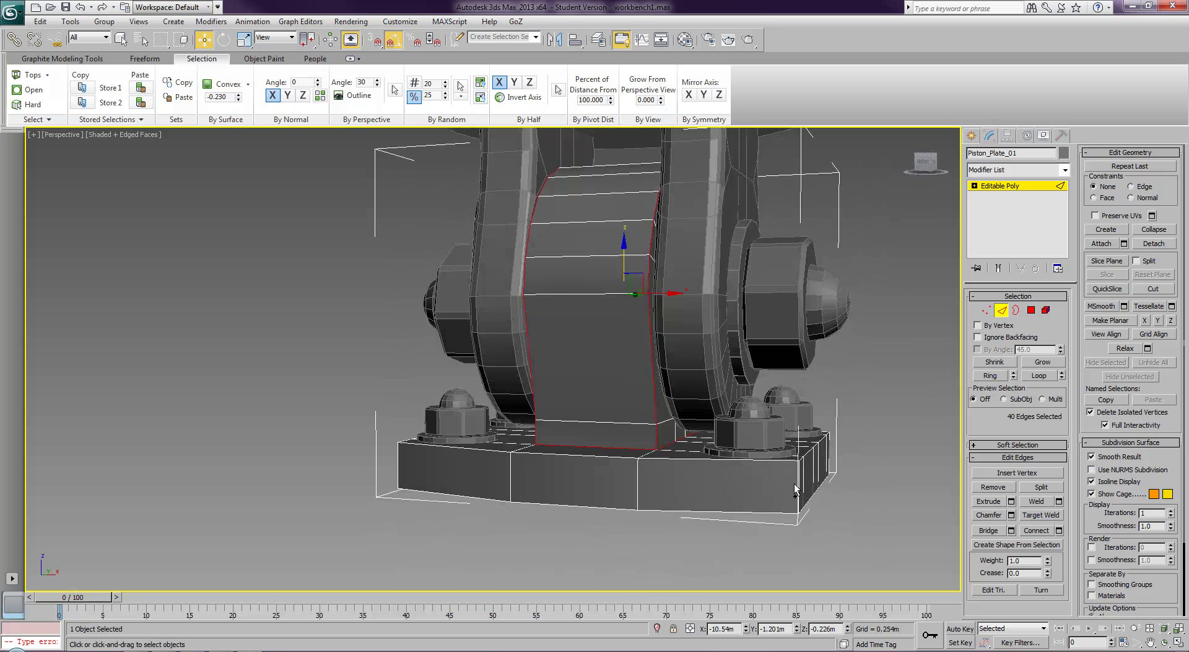
- Add the vertical corner edges and the upper and lower outline edges of the base's first bowed side to the selection
left_click(797, 483, "ctrl")
left_click(402, 471, "ctrl")
left_click(473, 449, "ctrl")
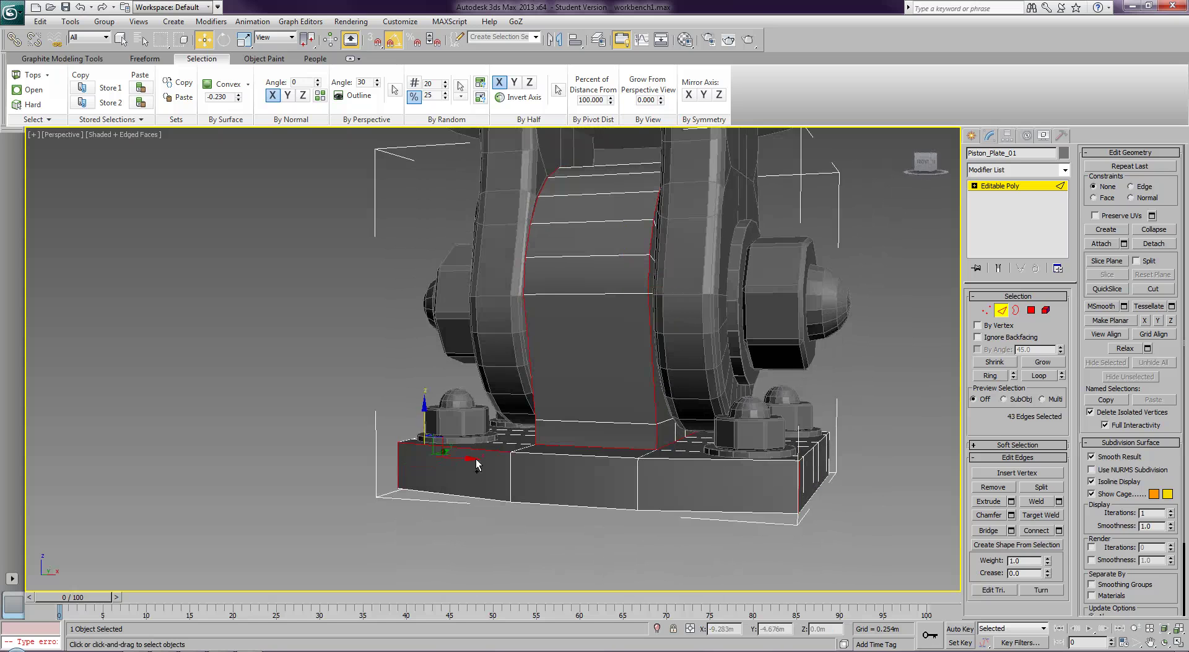
left_click(475, 497, "ctrl")
middle_click_drag(475, 498, 592, 552, "alt")
left_click(595, 490, "ctrl")
left_click(595, 526, "ctrl")
left_click_drag(693, 538, 682, 481, "ctrl")
- Add the upper and lower edges of the base's adjacent straight side and extend the selection to full loops
middle_click_drag(799, 495, 615, 528, "alt")
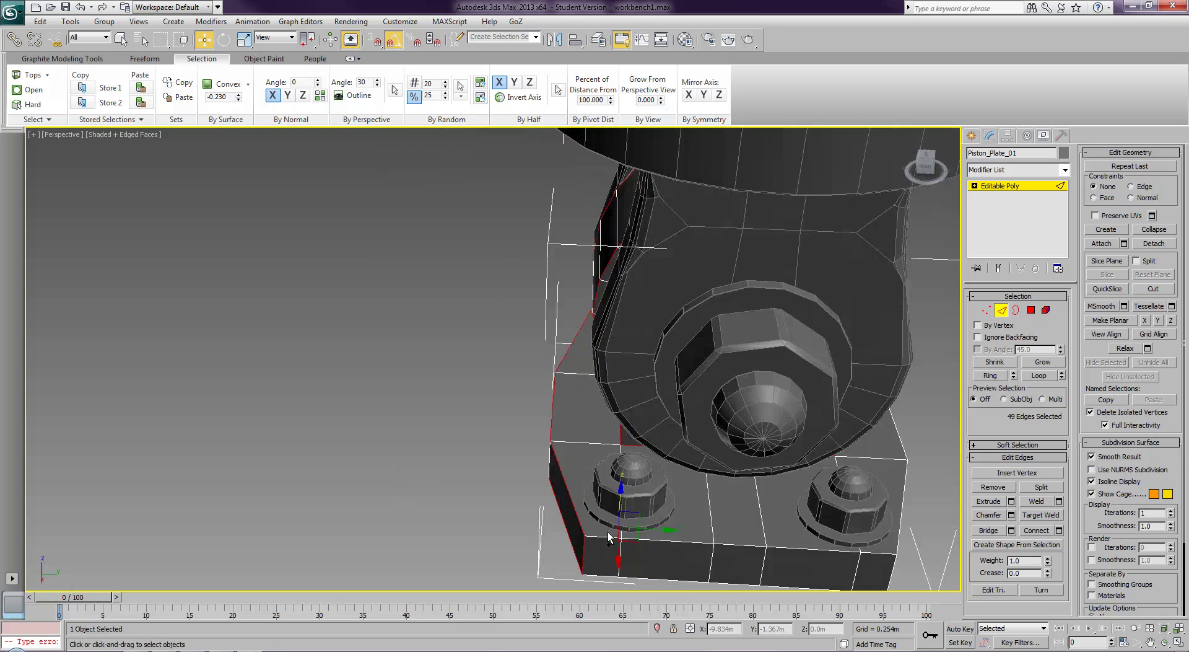
left_click(604, 536, "ctrl")
left_click(600, 574, "ctrl")
middle_click_drag(669, 572, 661, 521)
left_click(1040, 376)
middle_click_drag(816, 449, 842, 439, "alt")
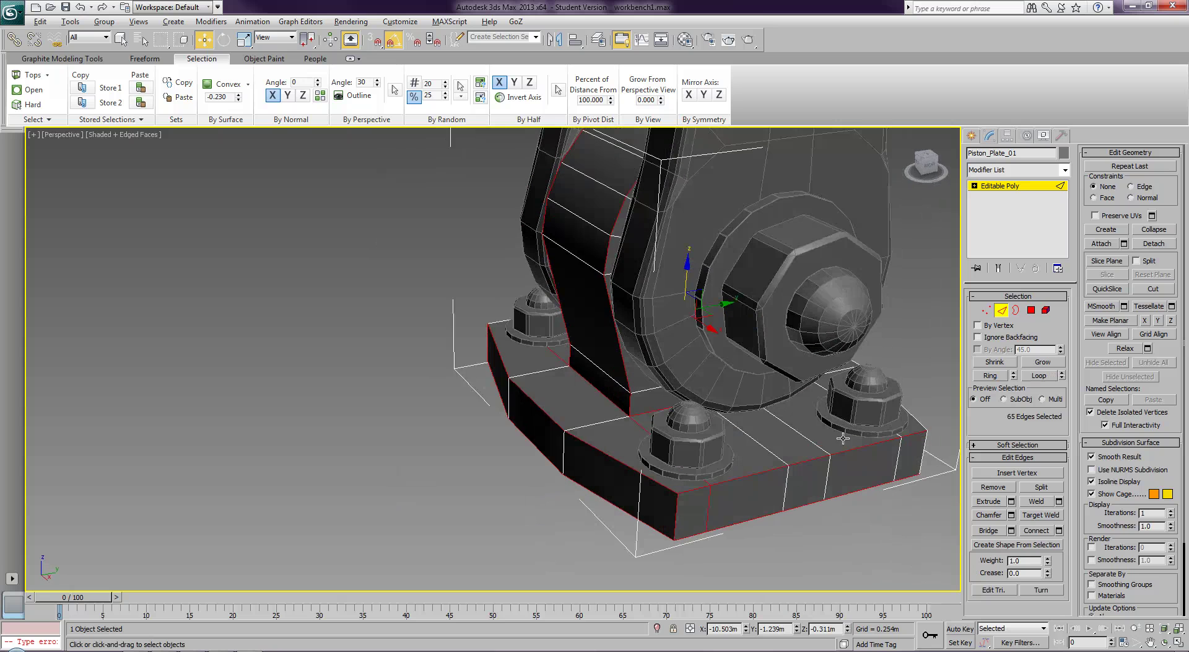
- Deselect the stray edges crossing the base's top, underside and straight sides near the bolts
left_click(706, 487, "alt")
left_click(707, 508, "alt")
middle_click_drag(706, 508, 704, 357, "alt")
left_click(696, 348, "alt")
left_click(624, 409, "alt")
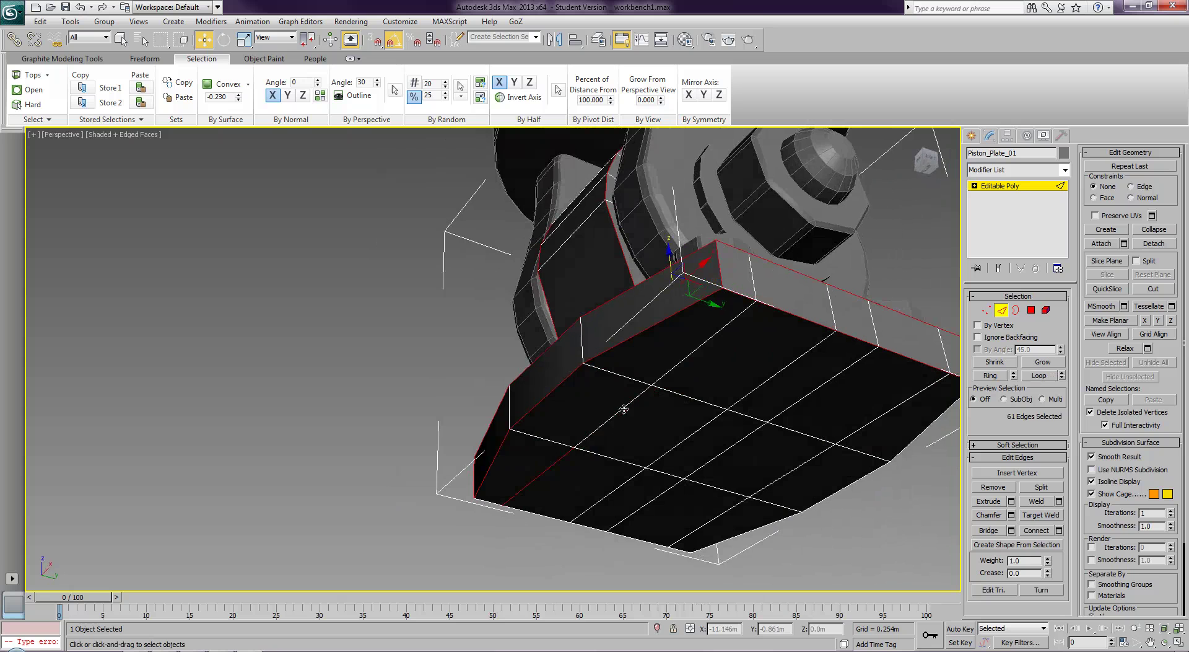
left_click(549, 467, "alt")
middle_click_drag(664, 506, 697, 535, "alt")
left_click(700, 491, "alt")
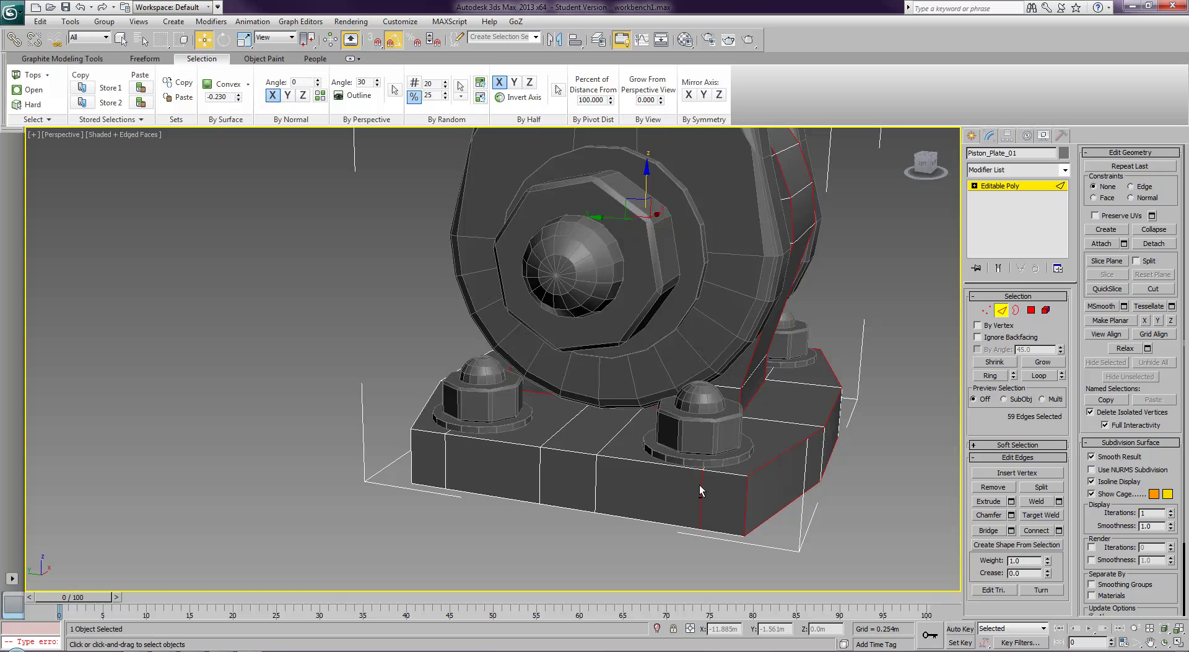
left_click(701, 487, "alt")
- Add all upper and lower outline edges of the base's opposite straight side to the selection
left_click(662, 462, "ctrl")
left_click(721, 472, "ctrl")
left_click(561, 449, "ctrl")
left_click(501, 443, "ctrl")
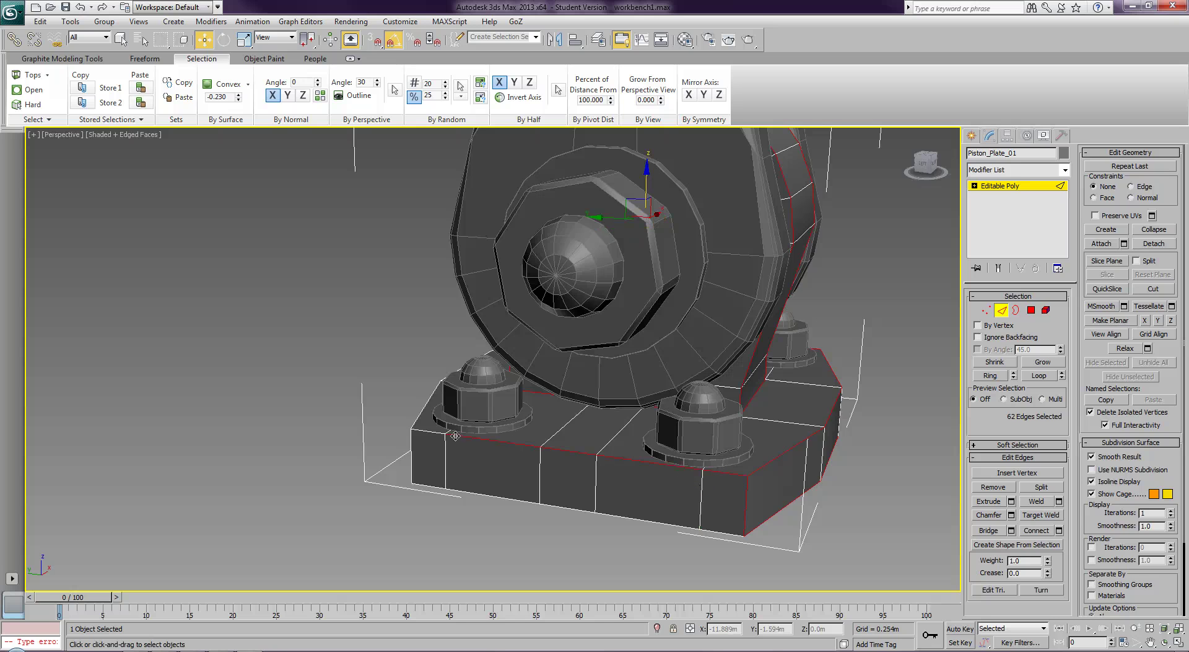
left_click(426, 434, "ctrl")
left_click(432, 484, "ctrl")
left_click(472, 495, "ctrl")
left_click(549, 507, "ctrl")
left_click(655, 526, "ctrl")
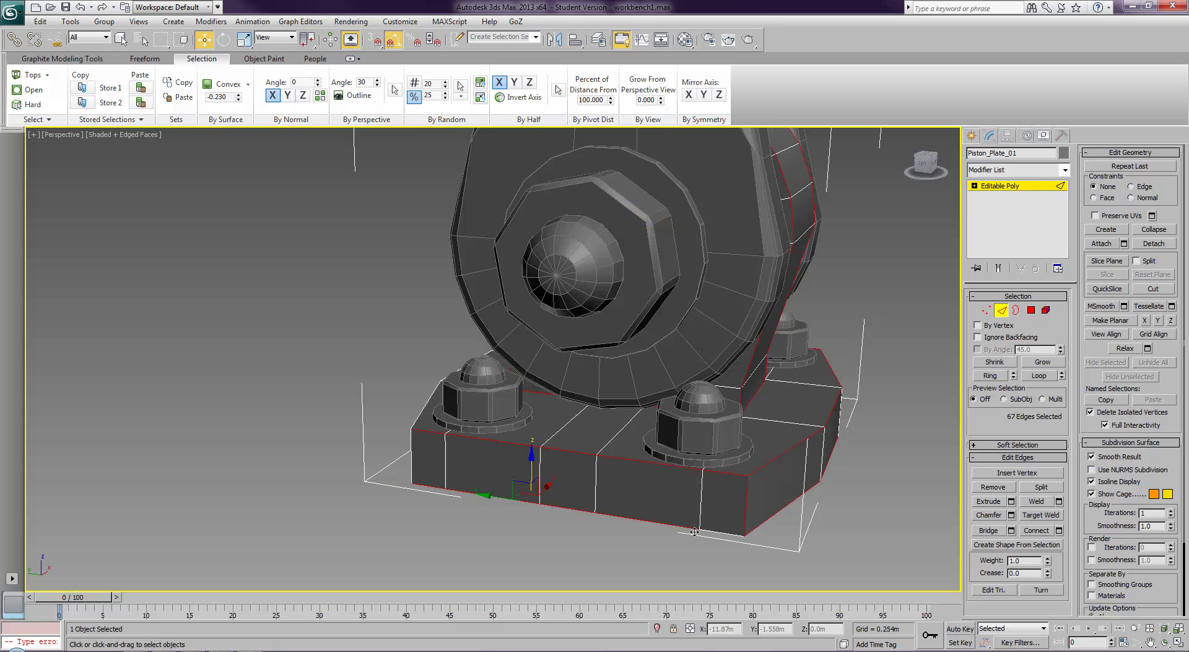
left_click(714, 531, "ctrl")
- Add the outline edges and remaining vertical corners of the base's opposite bowed side to the selection
middle_click_drag(495, 476, 613, 480, "alt")
left_click(697, 526, "ctrl")
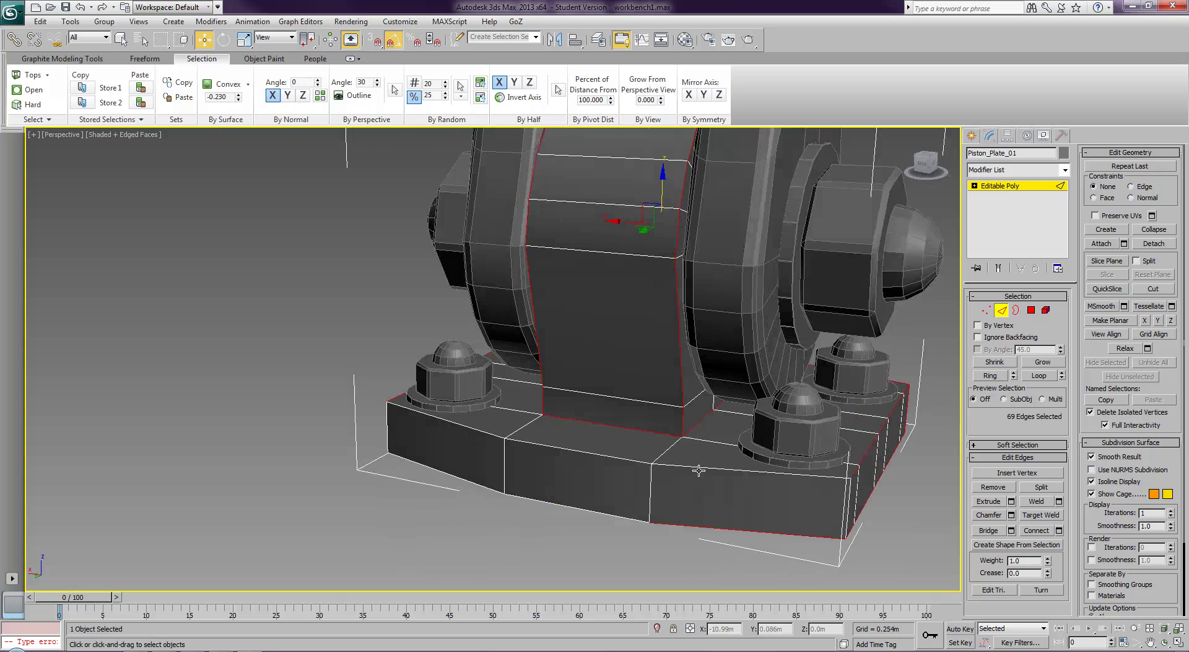
left_click(700, 467, "ctrl")
left_click(604, 456, "ctrl")
left_click(595, 511, "ctrl")
left_click(845, 514, "ctrl")
middle_click_drag(611, 477, 674, 469, "alt")
left_click(655, 470, "ctrl")
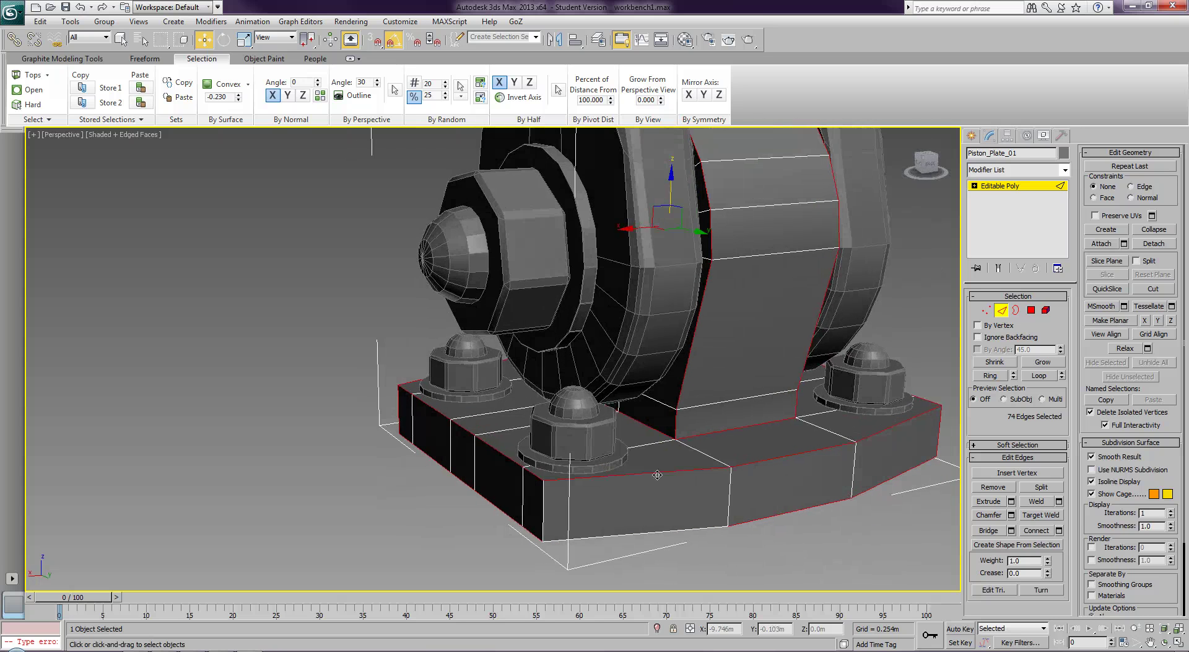
left_click(654, 530, "ctrl")
left_click(544, 524, "ctrl")
middle_click_drag(570, 531, 957, 508, "alt")
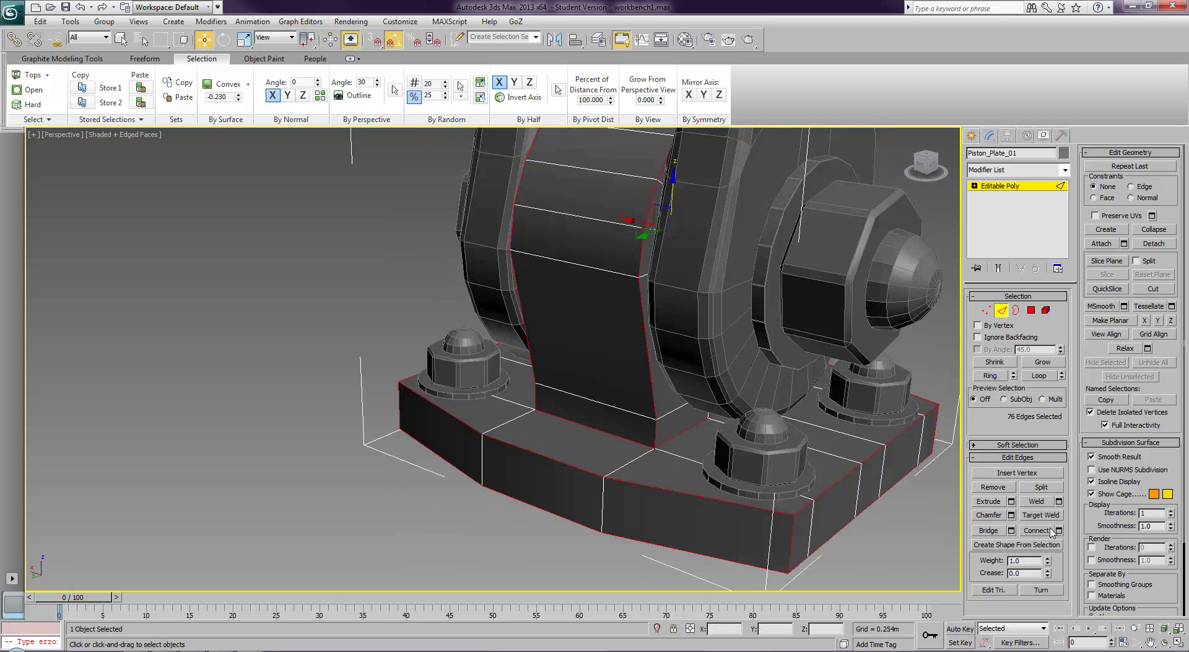
- Chamfer the lower plate's selected edges by 0.002 m and clear the edge selection
left_click(1013, 515)
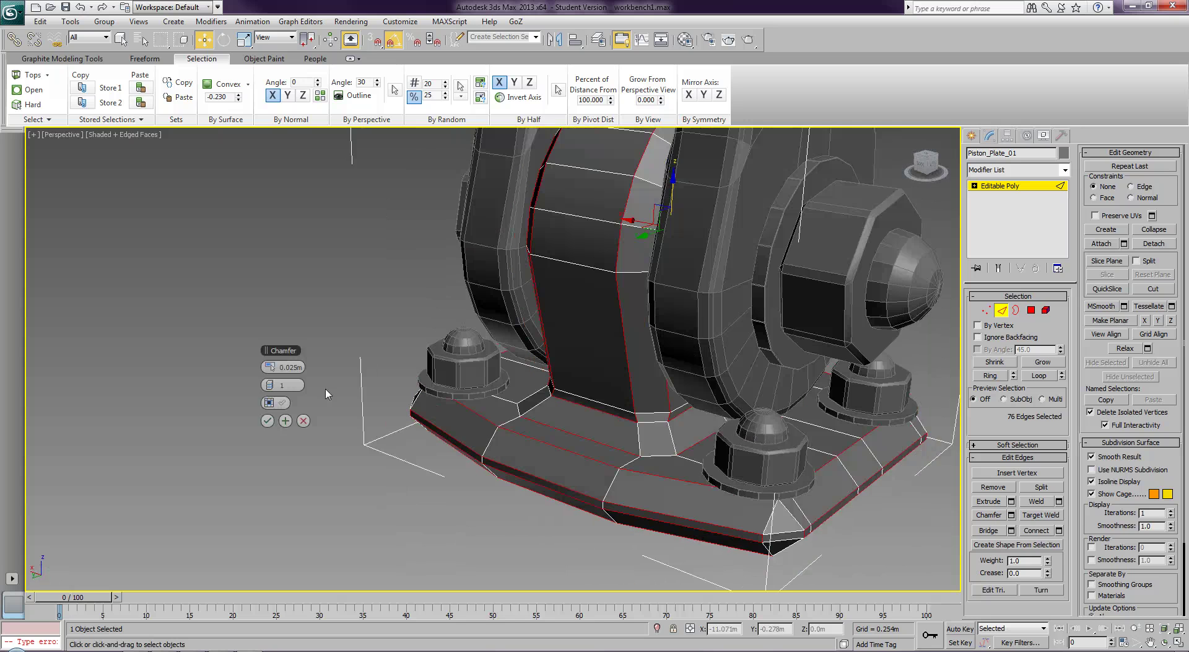
type("0.002")
key("Return")
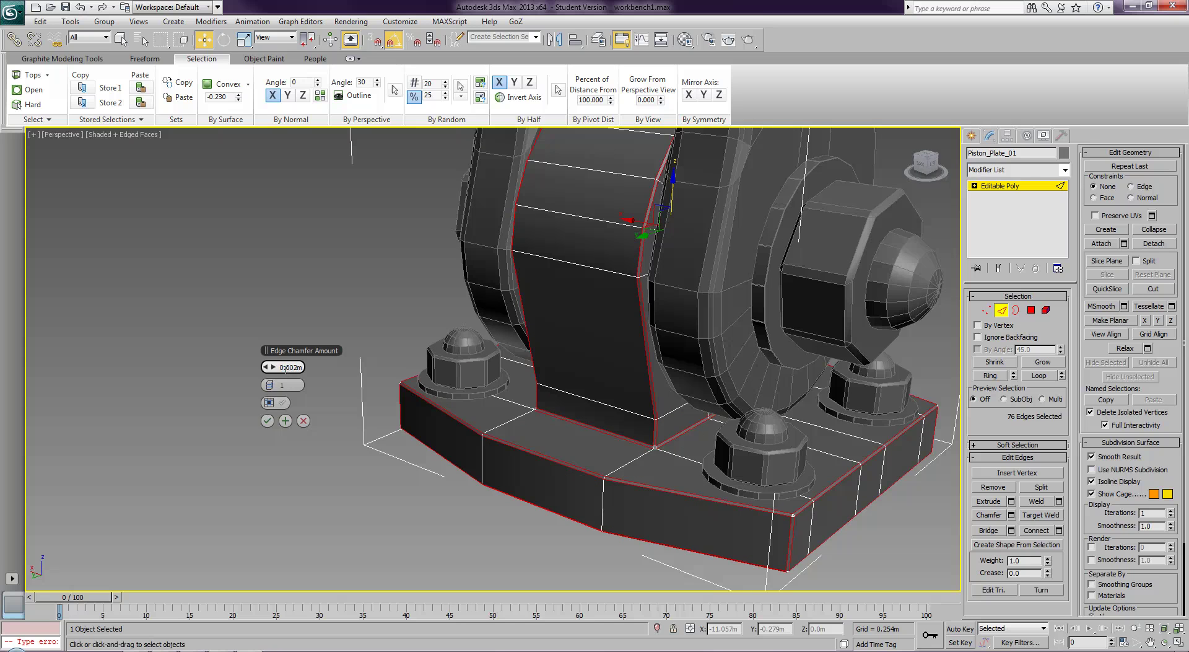
left_click(267, 420)
left_click(355, 515)
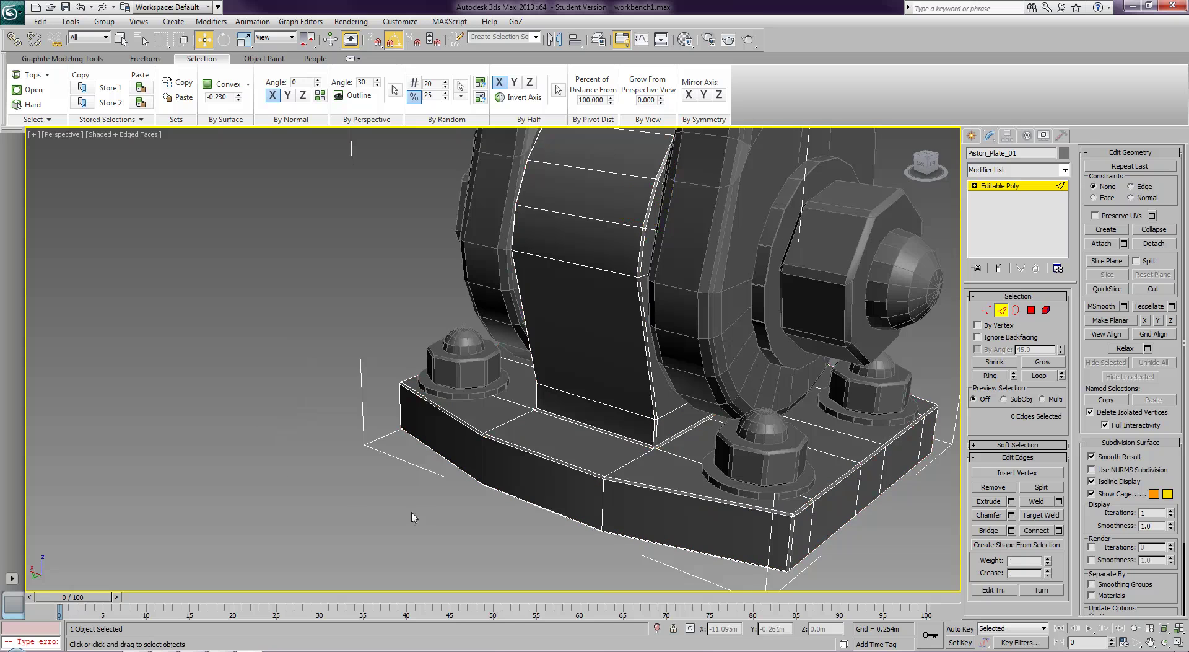
- Leave edge editing on the lower plate and attach the first base bolts to it
scroll(412, 511, "down", 5)
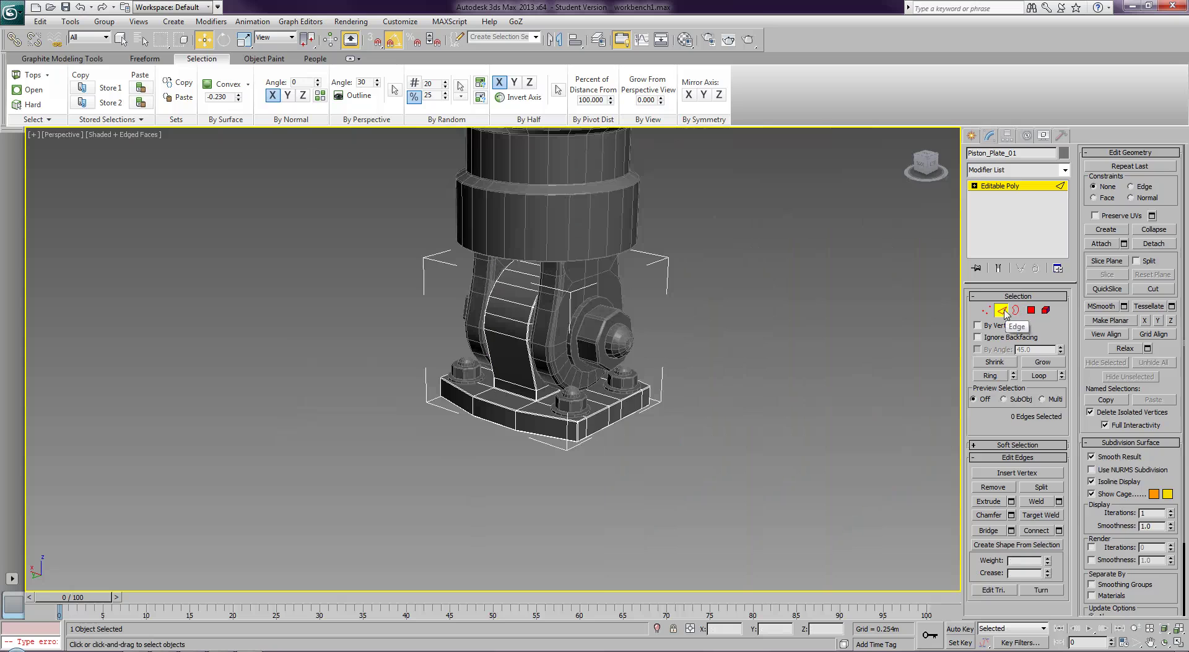
left_click(1006, 313)
scroll(757, 396, "down", 1)
left_click(725, 440)
left_click(595, 454)
left_click(1102, 244)
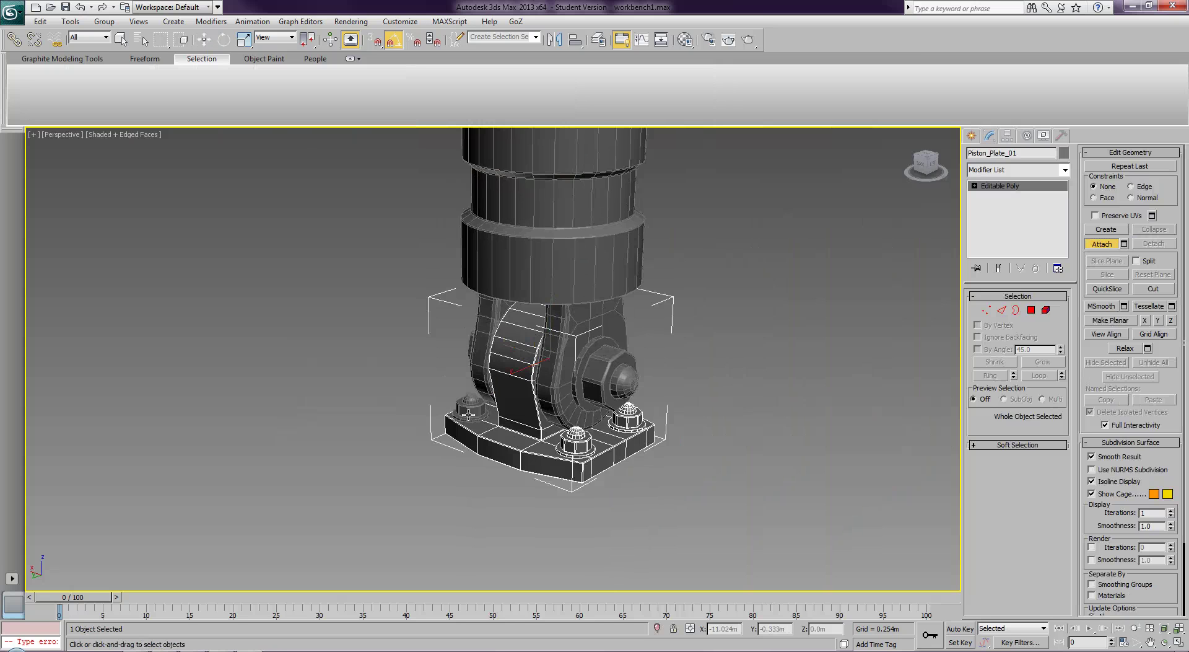
- Attach the remaining base bolts and both hinge bolts to the lower plate, and end attaching
middle_click_drag(371, 437, 514, 432, "alt")
middle_click_drag(619, 452, 448, 441, "alt")
middle_click_drag(534, 413, 500, 480)
mouse_move(500, 480)
middle_mouse_down("alt")
mouse_move(374, 481)
mouse_move(493, 465)
middle_mouse_up("alt")
middle_click_drag(562, 453, 499, 455, "alt")
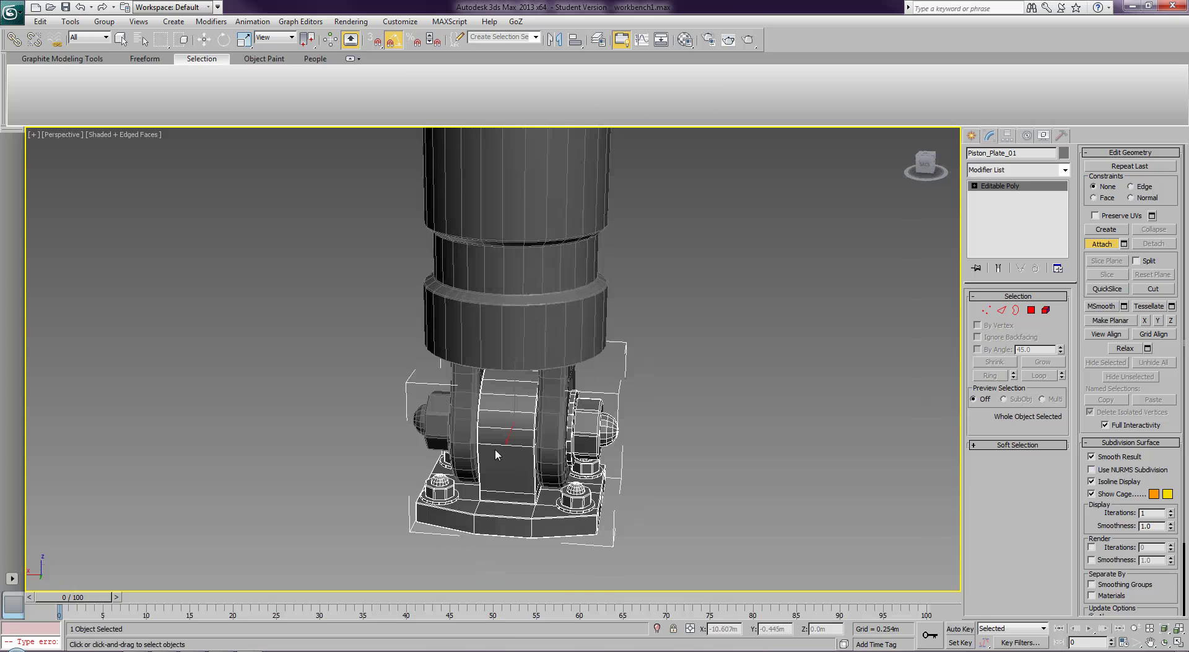
left_click(443, 429)
left_click(1100, 244)
- Select the upper plate and attach its mounting bolts and hinge bolts to it
middle_click_drag(693, 399, 650, 459, "alt")
scroll(648, 394, "down", 4)
scroll(639, 285, "down", 4)
middle_click_drag(647, 329, 665, 596)
middle_click_drag(681, 461, 685, 506, "alt")
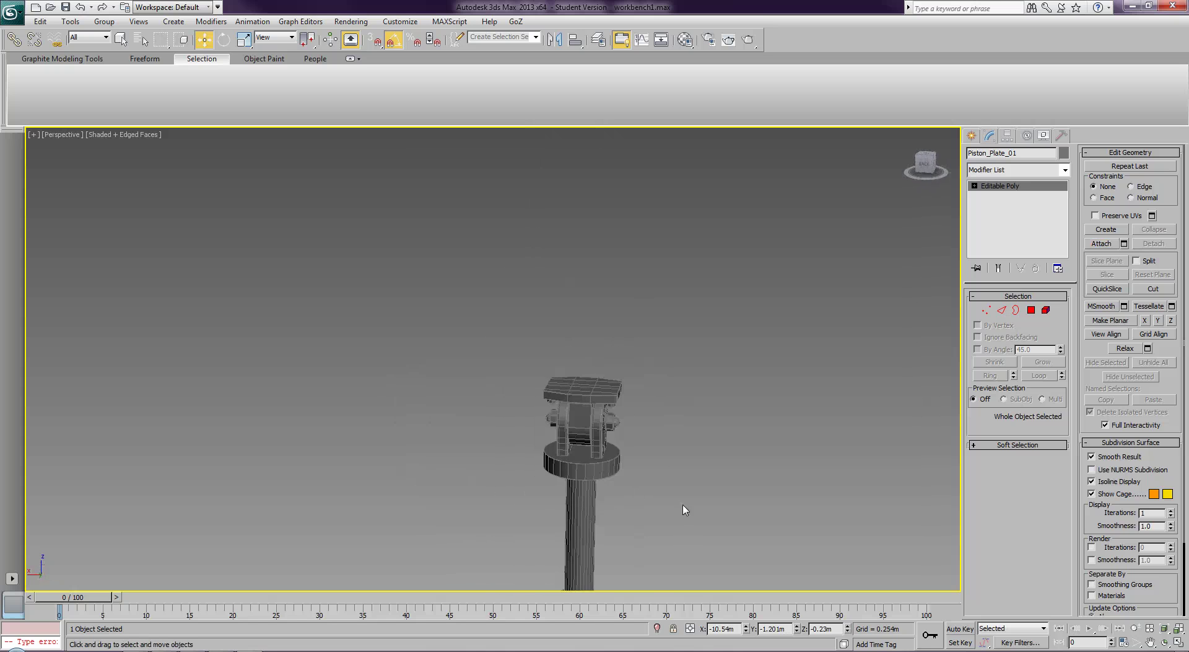
scroll(685, 505, "up", 3)
left_click(675, 414)
middle_click_drag(754, 468, 689, 420, "alt")
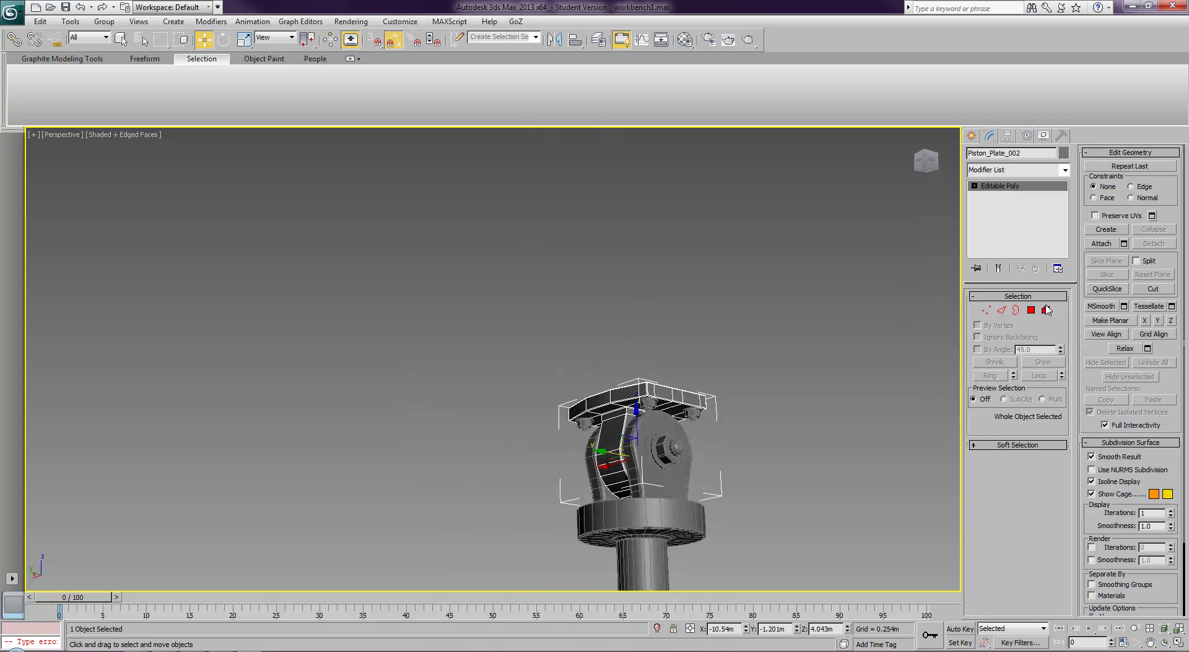
left_click(1102, 243)
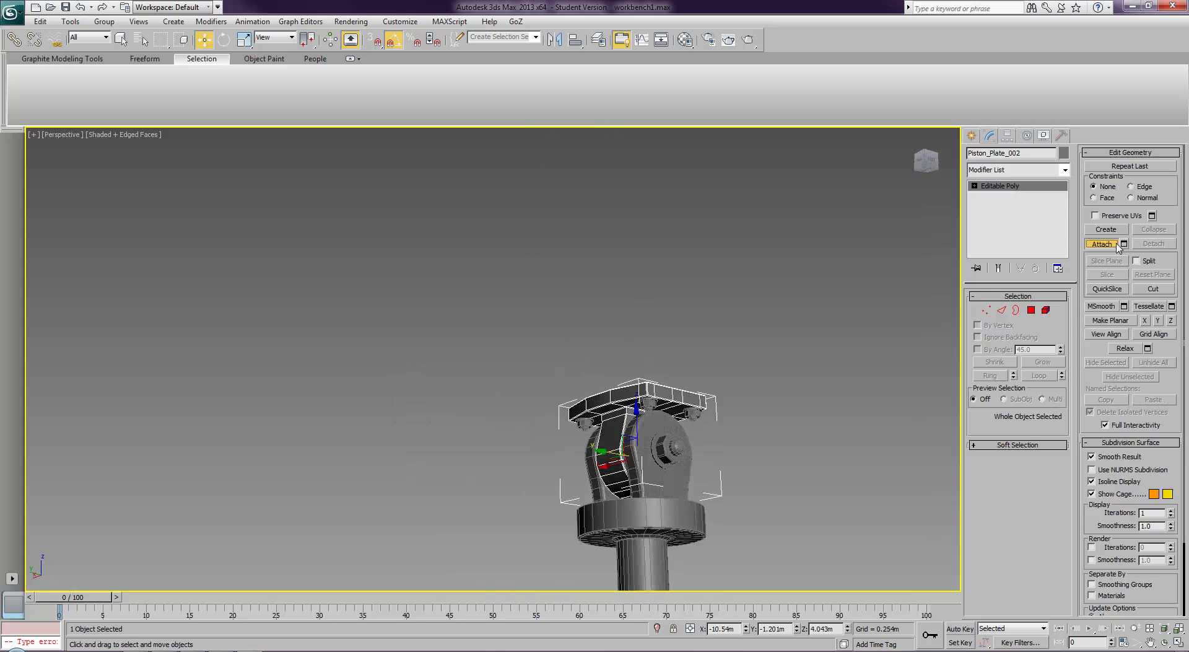
middle_click_drag(643, 446, 749, 433, "alt")
left_click(640, 395)
left_click(615, 438)
left_click(586, 413)
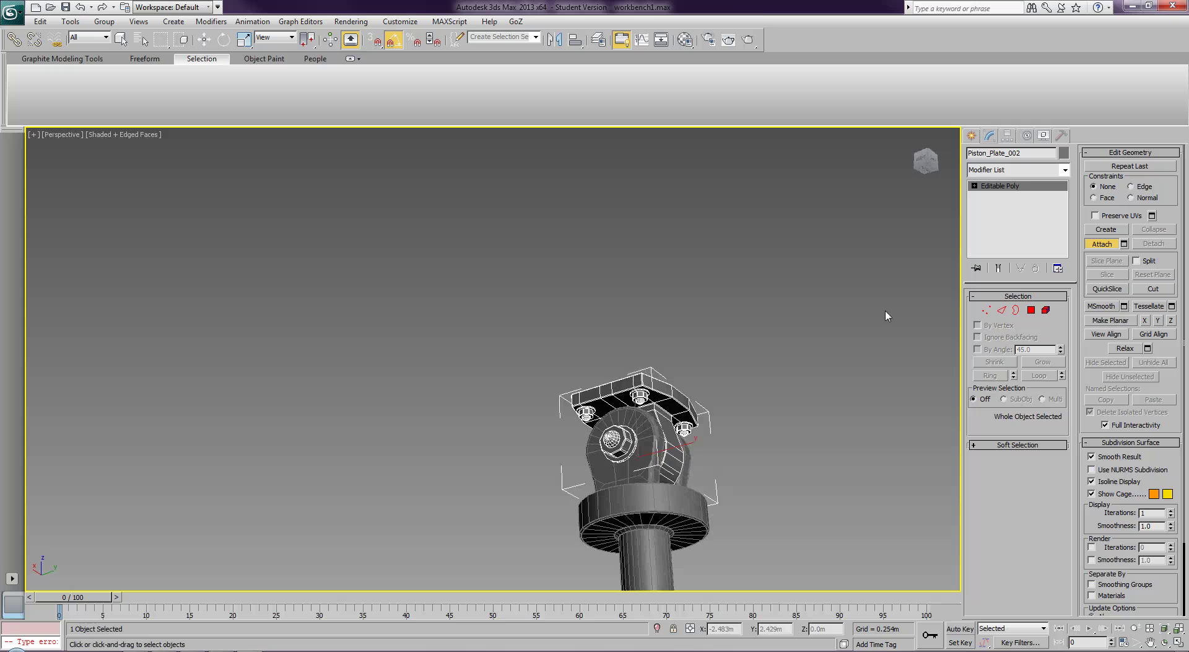
left_click(1113, 244)
- Show the whole piston in plain shading without edged faces
middle_click_drag(886, 418, 890, 373)
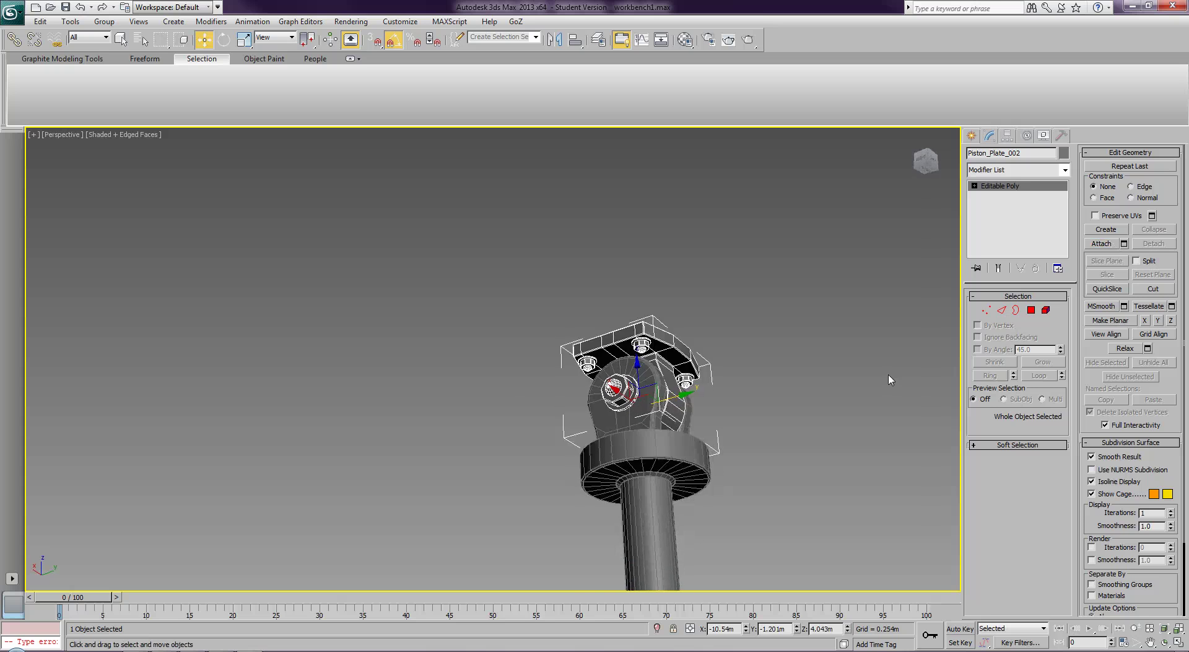
scroll(889, 373, "down", 5)
mouse_move(749, 362)
middle_mouse_down("alt")
mouse_move(771, 438)
mouse_move(746, 327)
mouse_move(748, 350)
middle_mouse_up("alt")
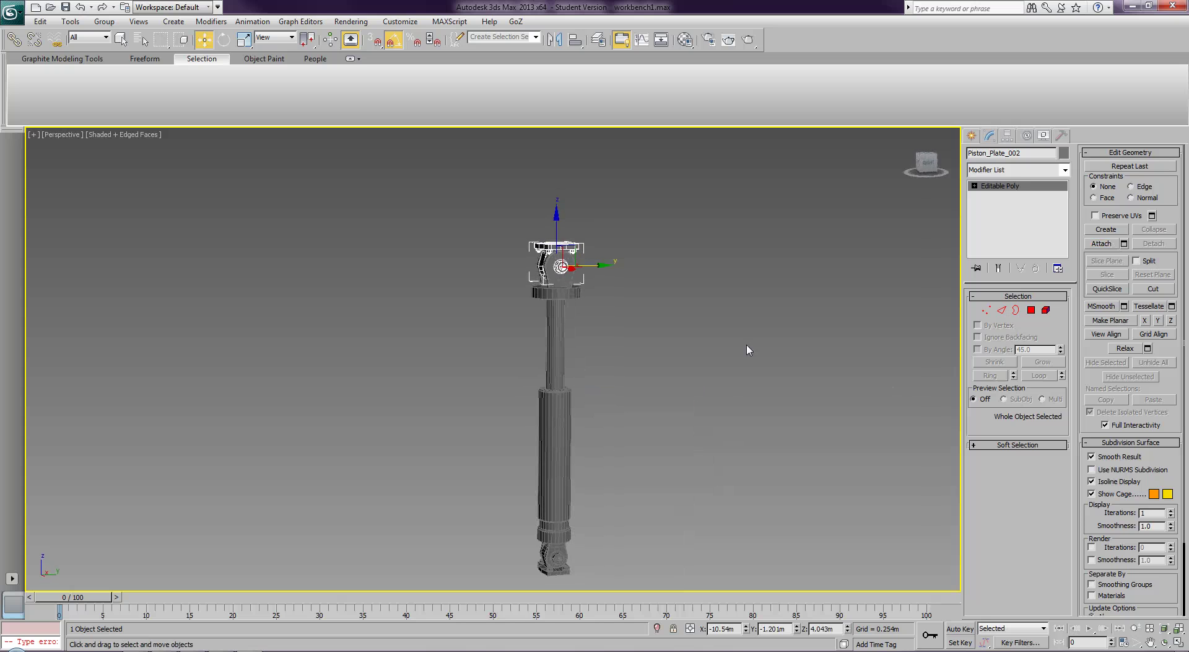
key("F4")
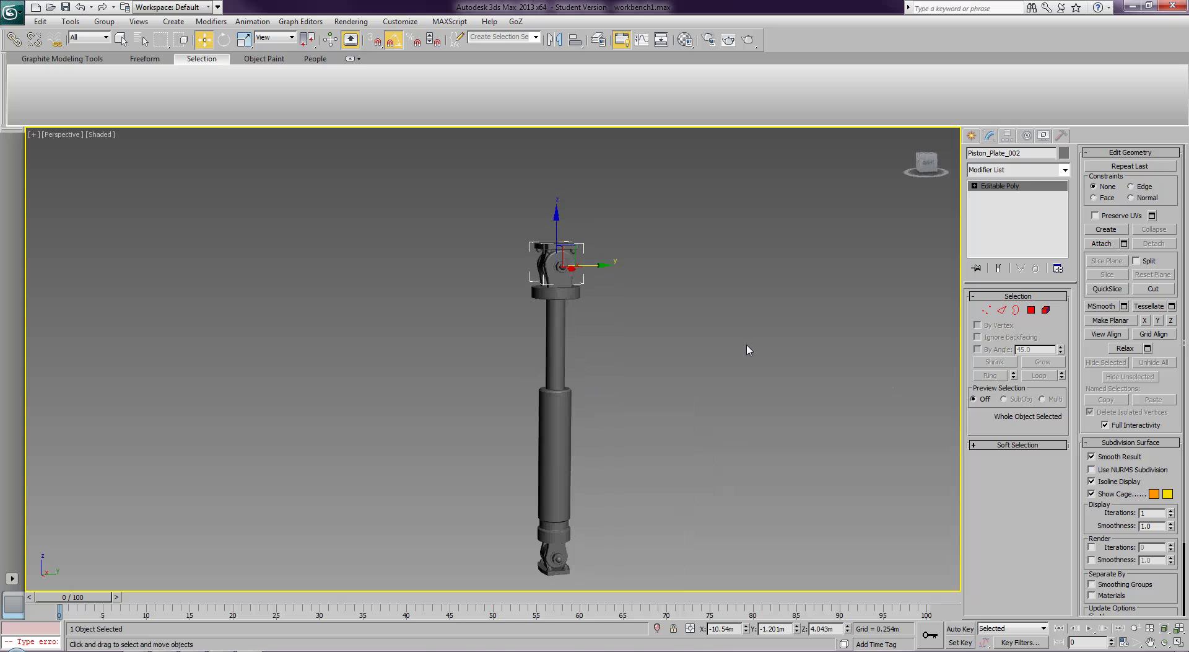
- Select all the piston's parts together and apply a Smooth modifier to them
left_click_drag(690, 191, 504, 585)
left_click(1025, 172)
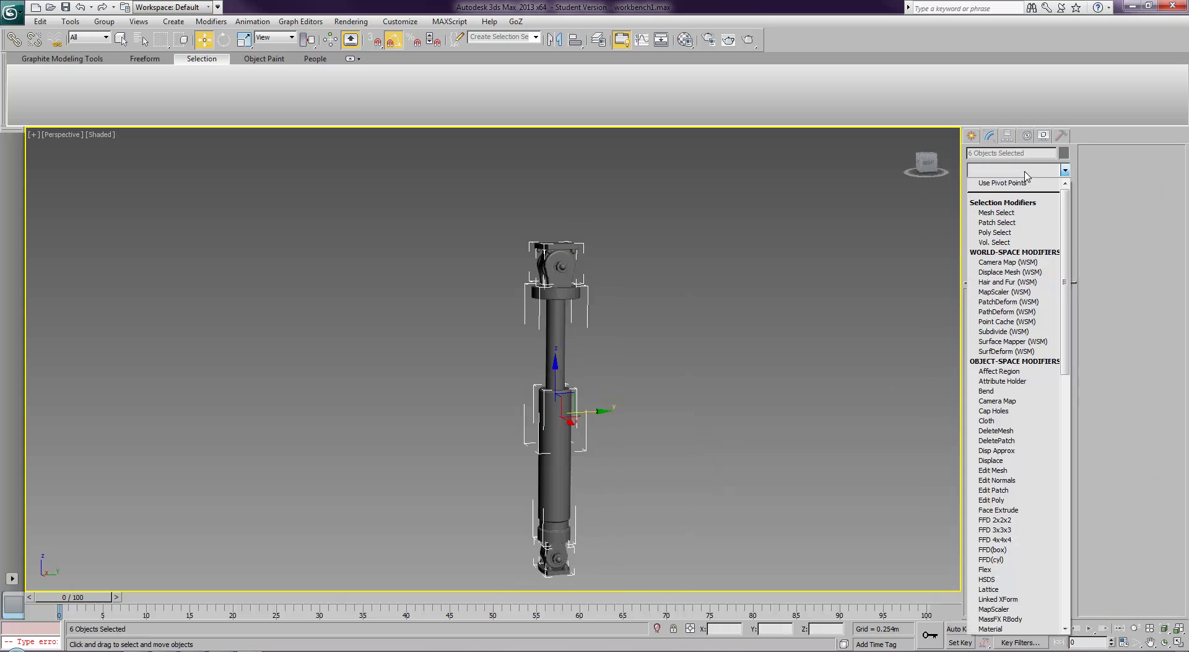
scroll(1027, 175, "down", 5)
key("s")
key("s")
key("s")
key("s")
key("s")
key("s")
key("s")
key("s")
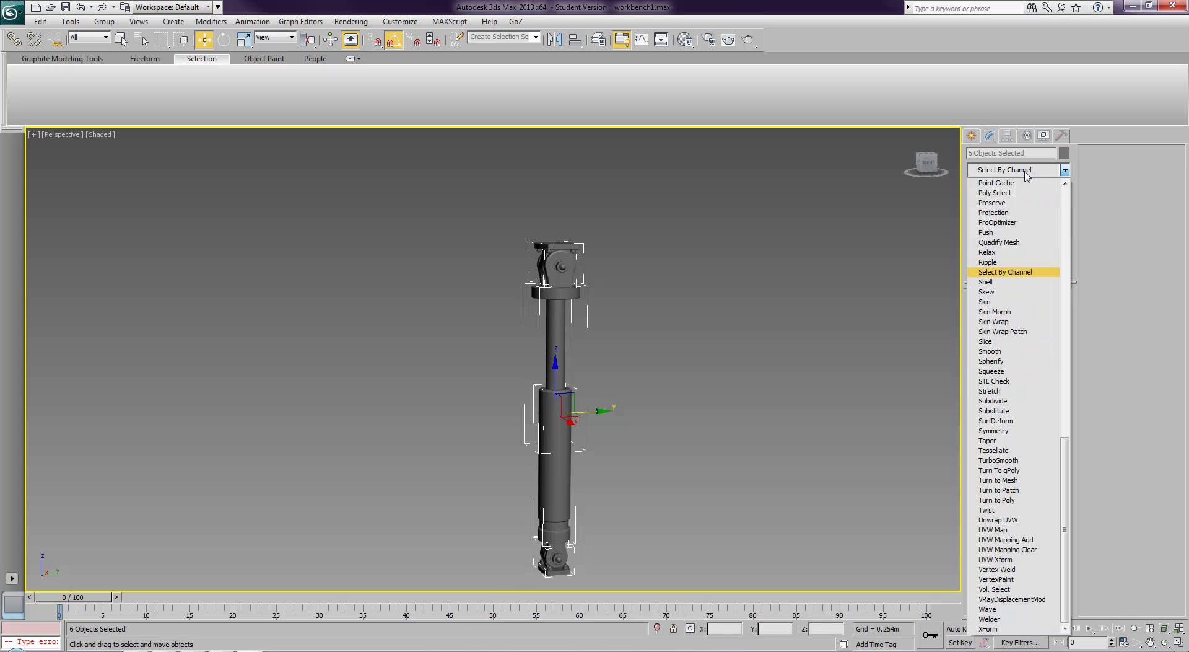
key("s")
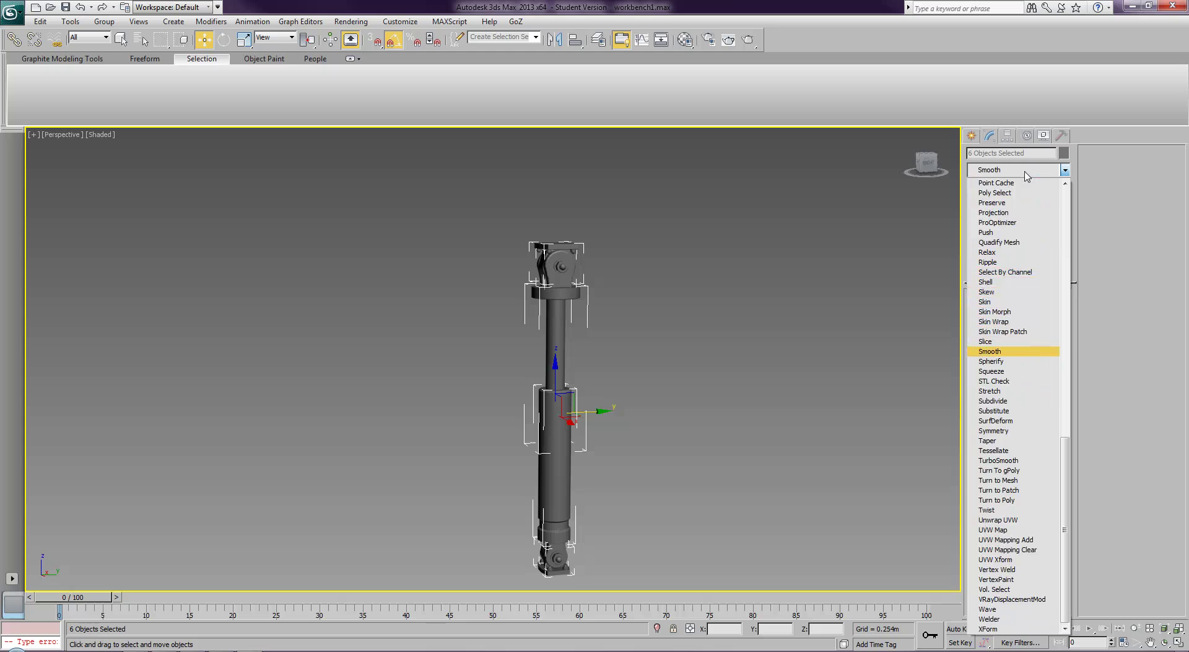
key("Return")
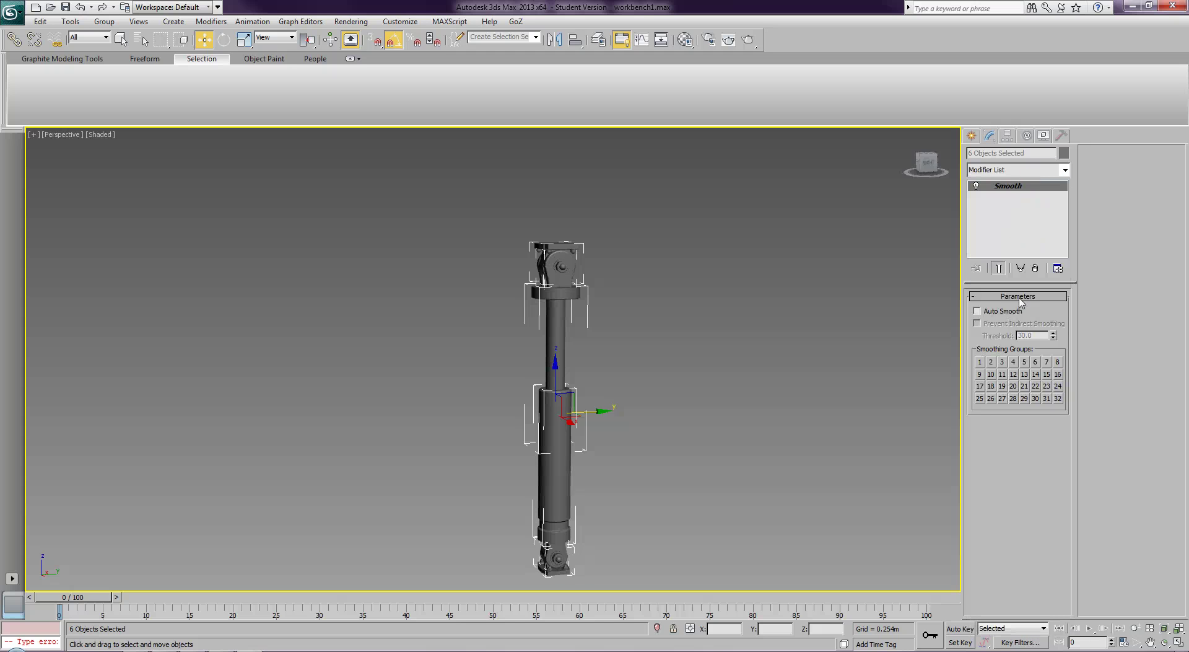
- Turn on Auto Smooth for the Smooth modifier and set its threshold to 24
left_click(997, 312)
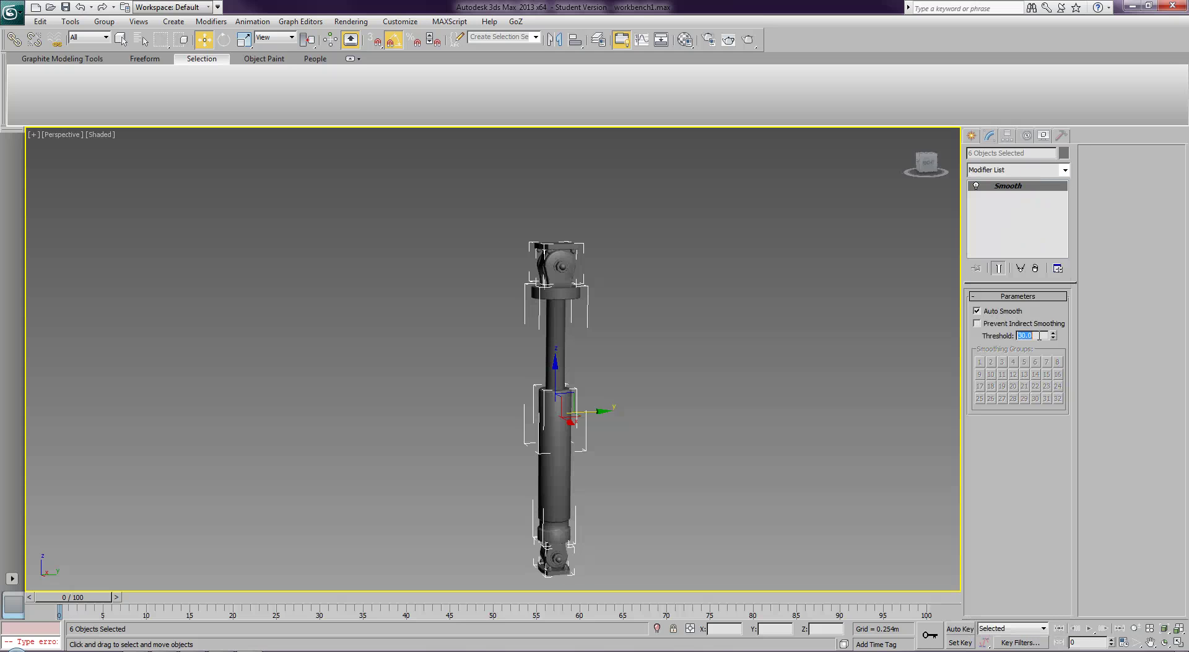
type("24")
key("Return")
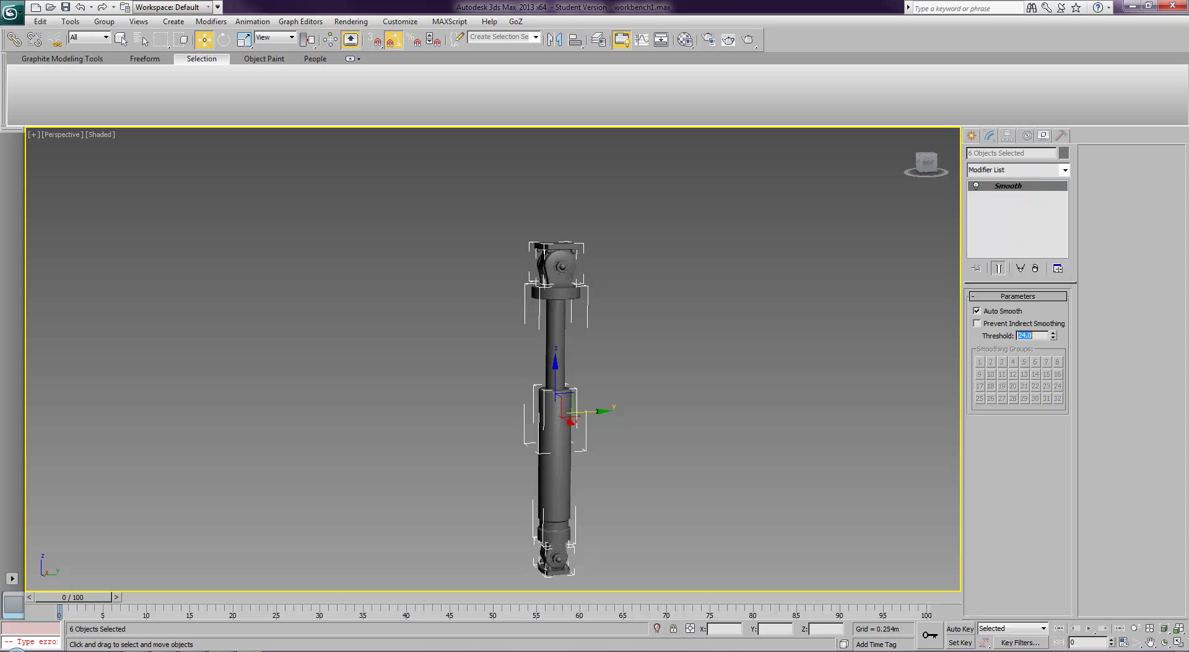
- Convert all the selected piston parts to Editable Poly and clear the selection
right_click(557, 450)
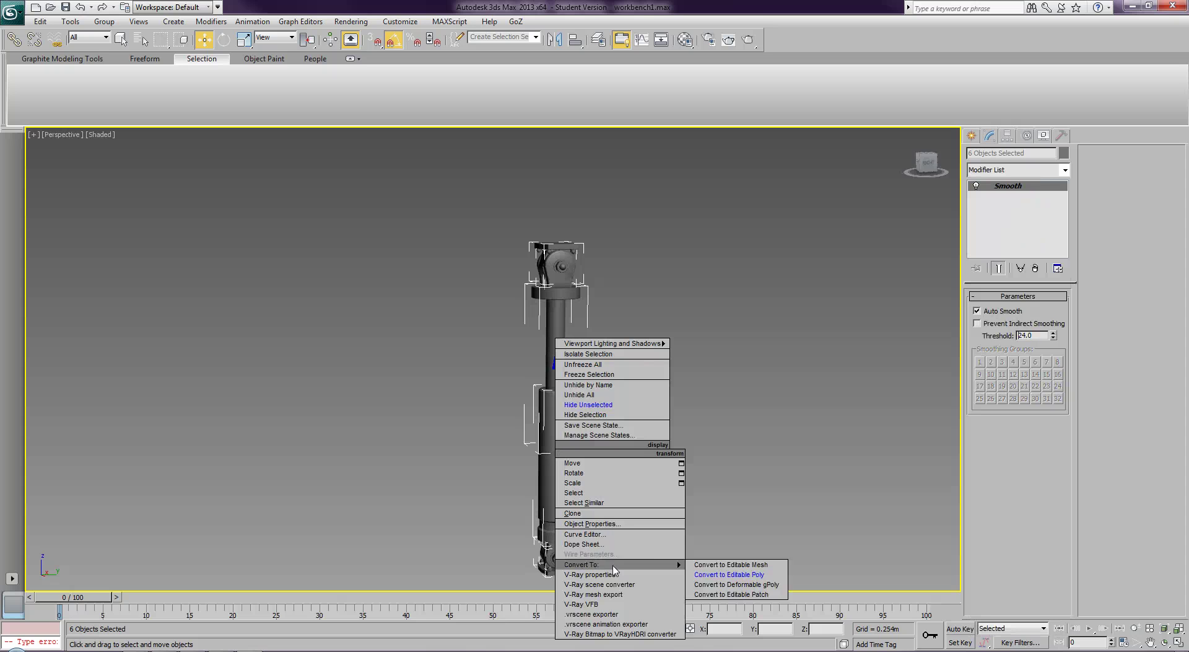
mouse_move(666, 566)
left_click(729, 574)
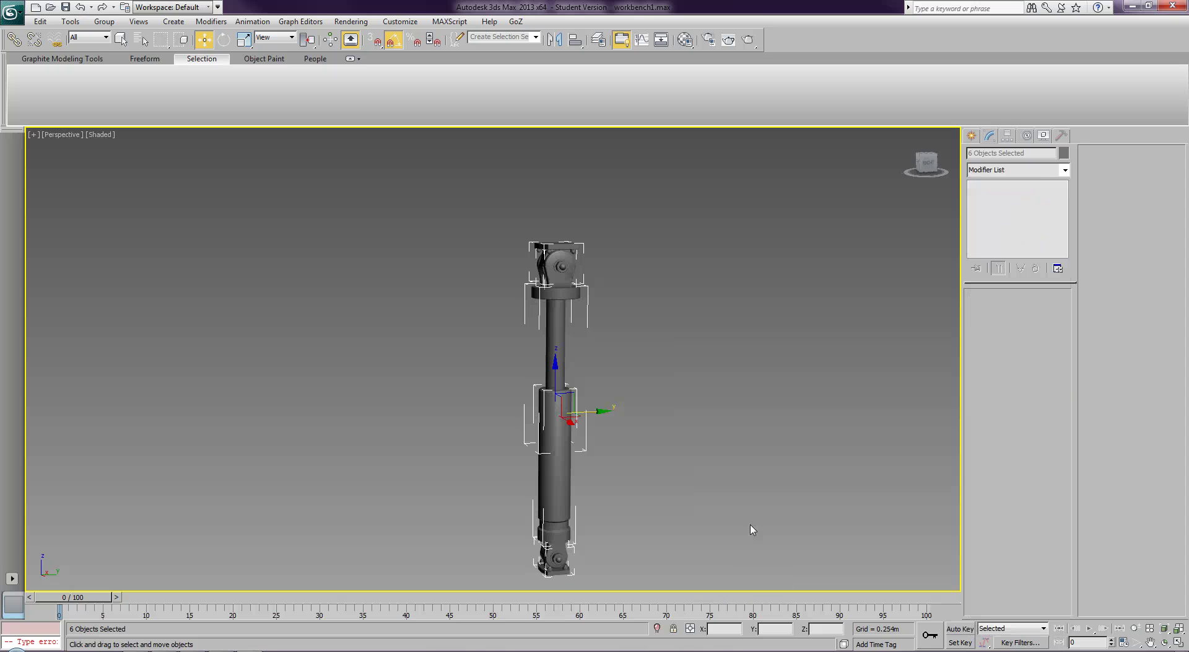
left_click(753, 530)
scroll(752, 524, "up", 3)
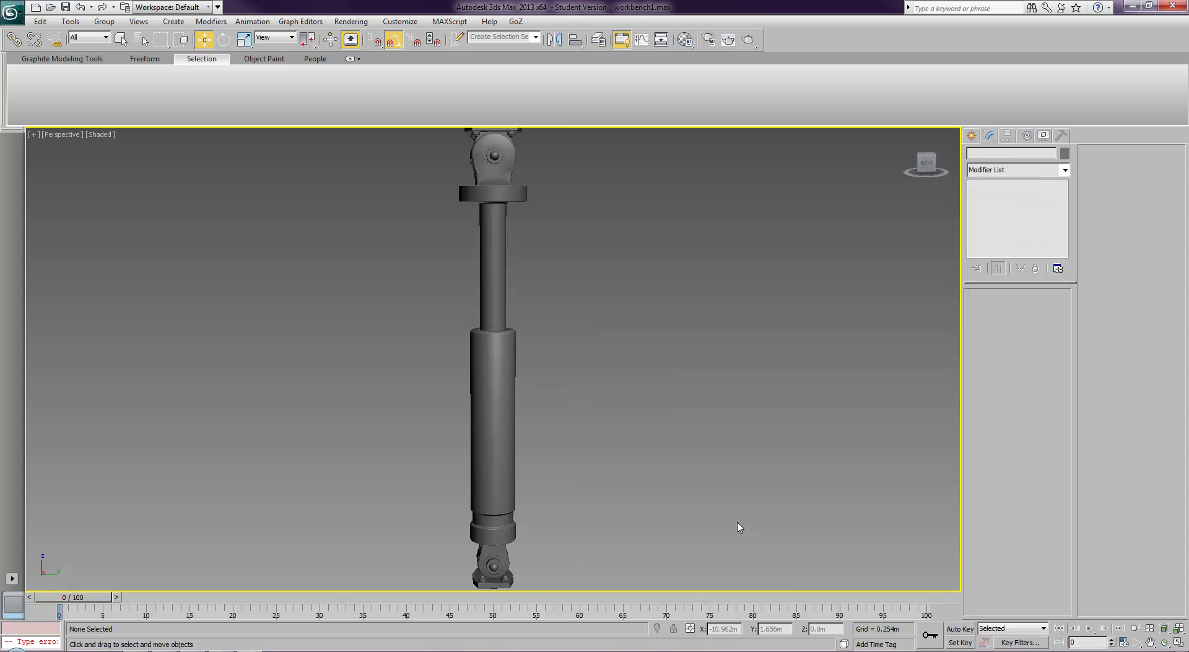
middle_click_drag(573, 526, 761, 419, "alt")
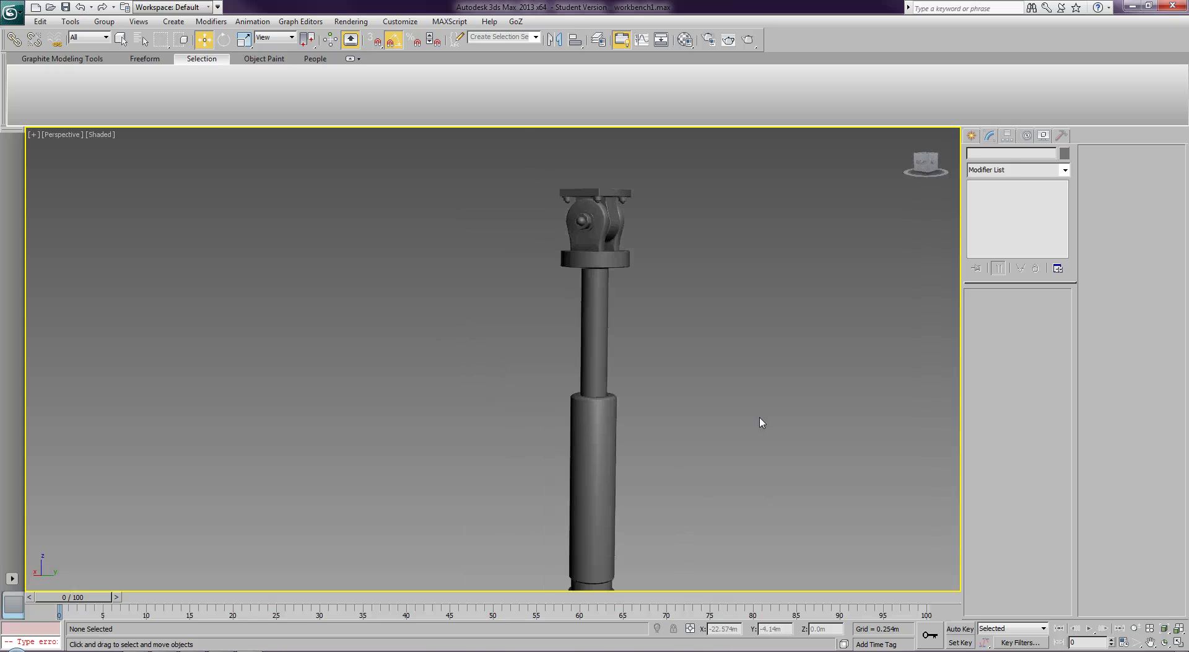